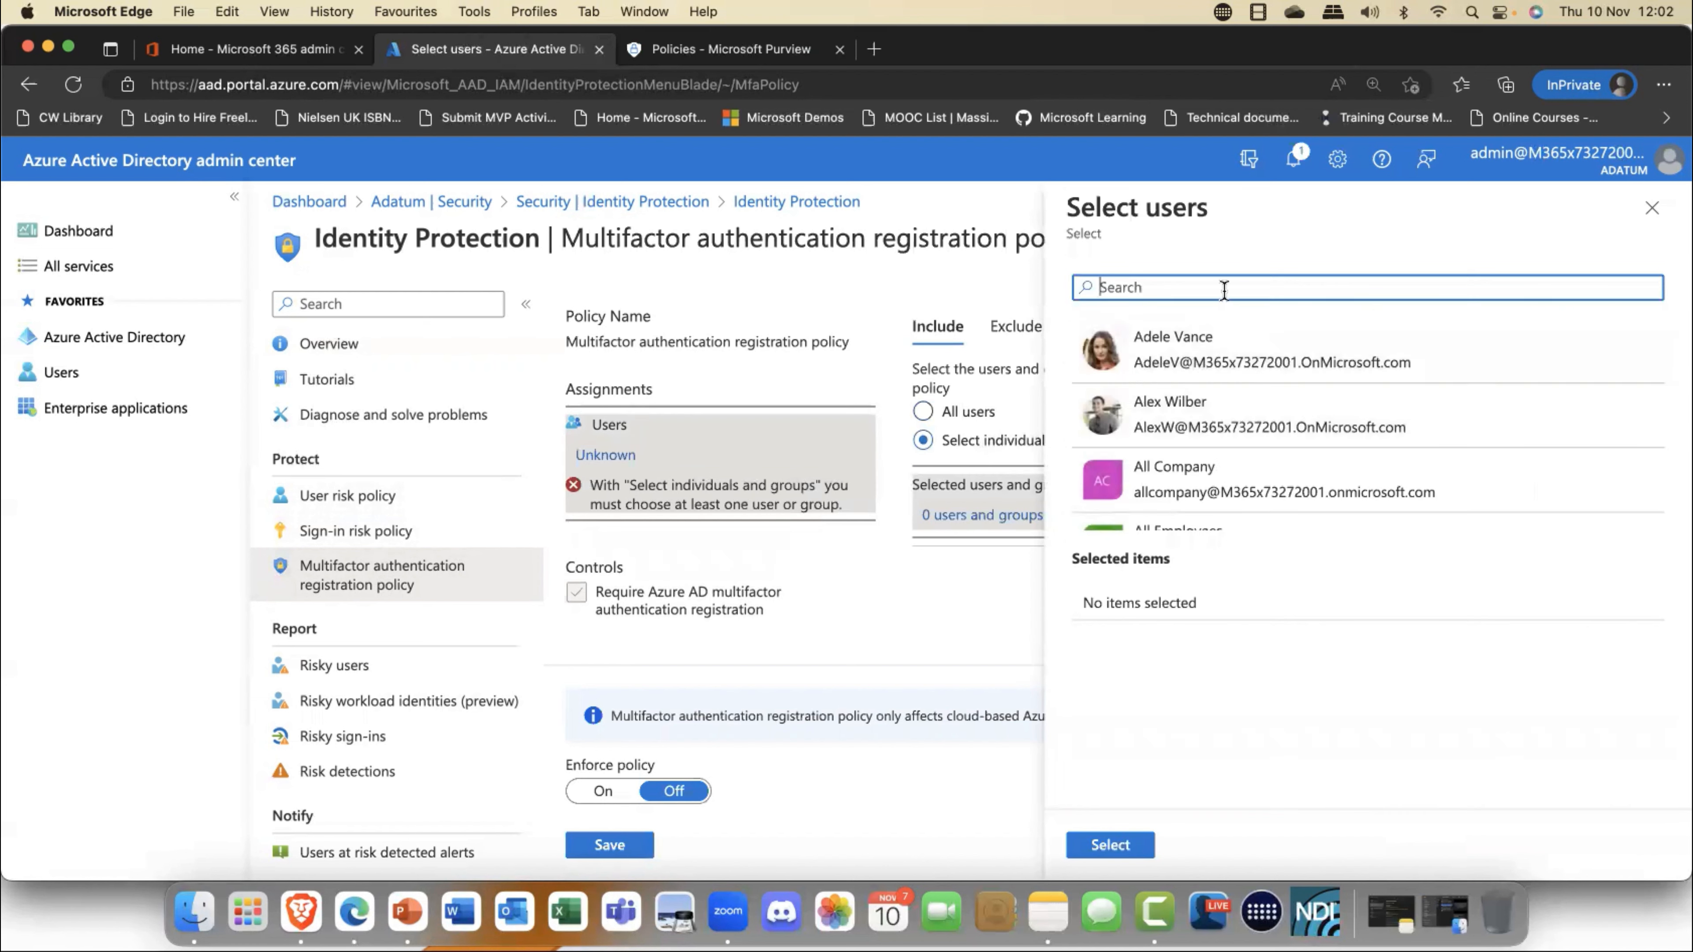
- Include the Stirling HQ group in the multifactor authentication registration policy and turn policy enforcement on
type("stirling")
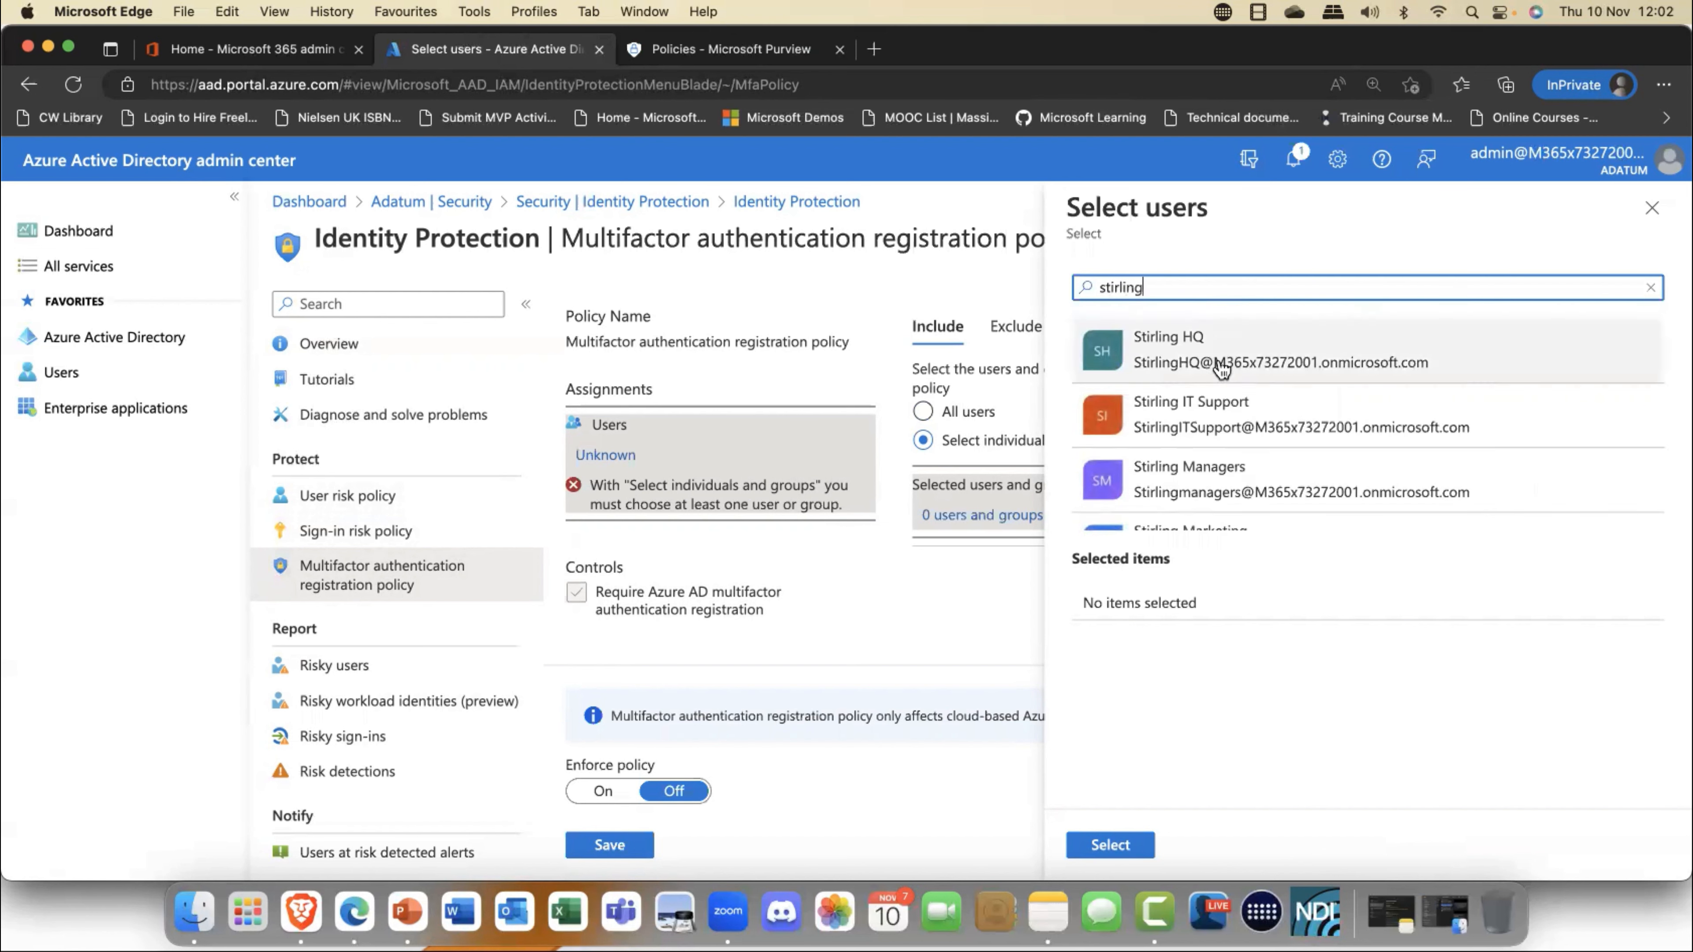
left_click(1171, 362)
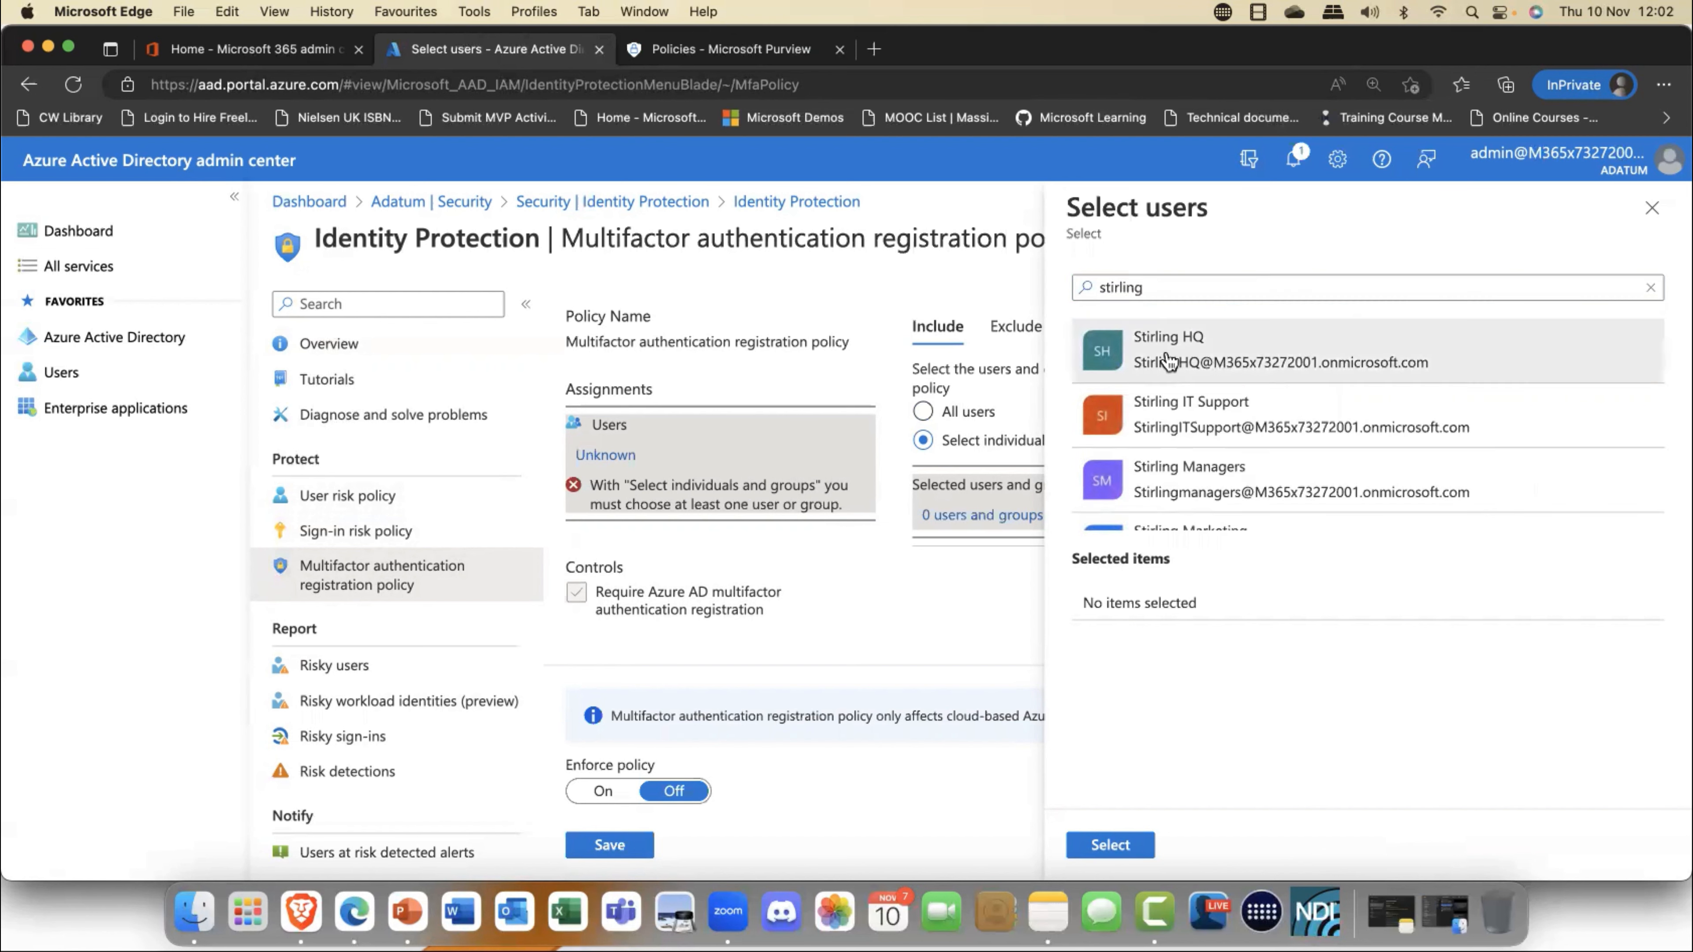
left_click(1117, 845)
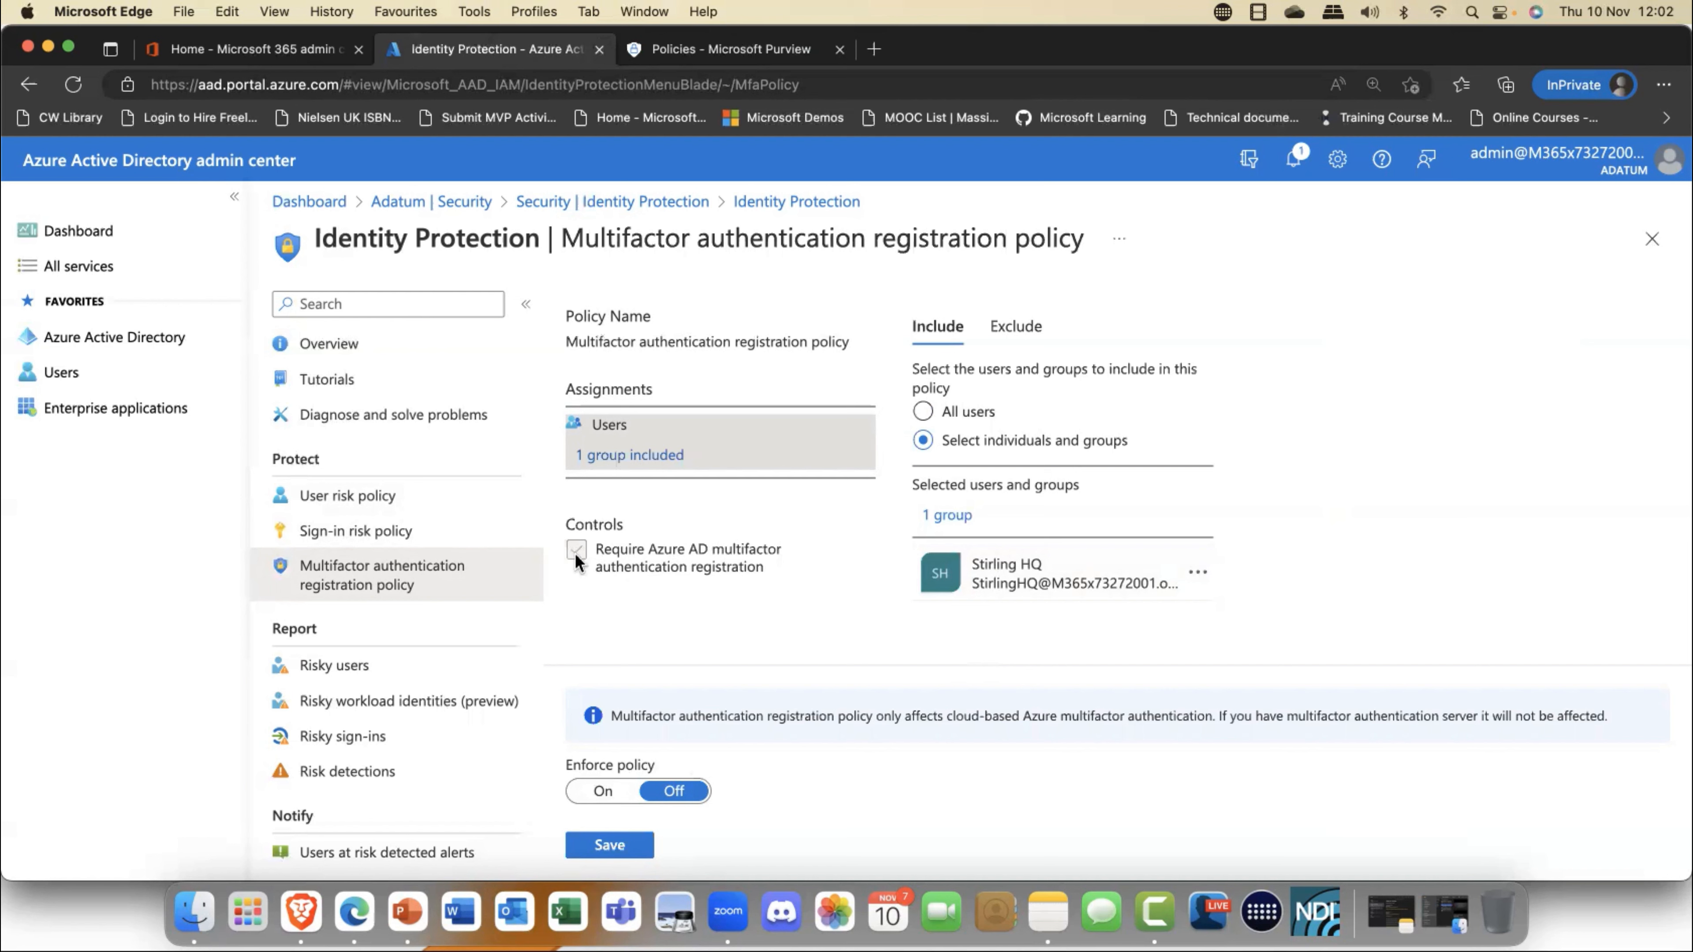
left_click(603, 791)
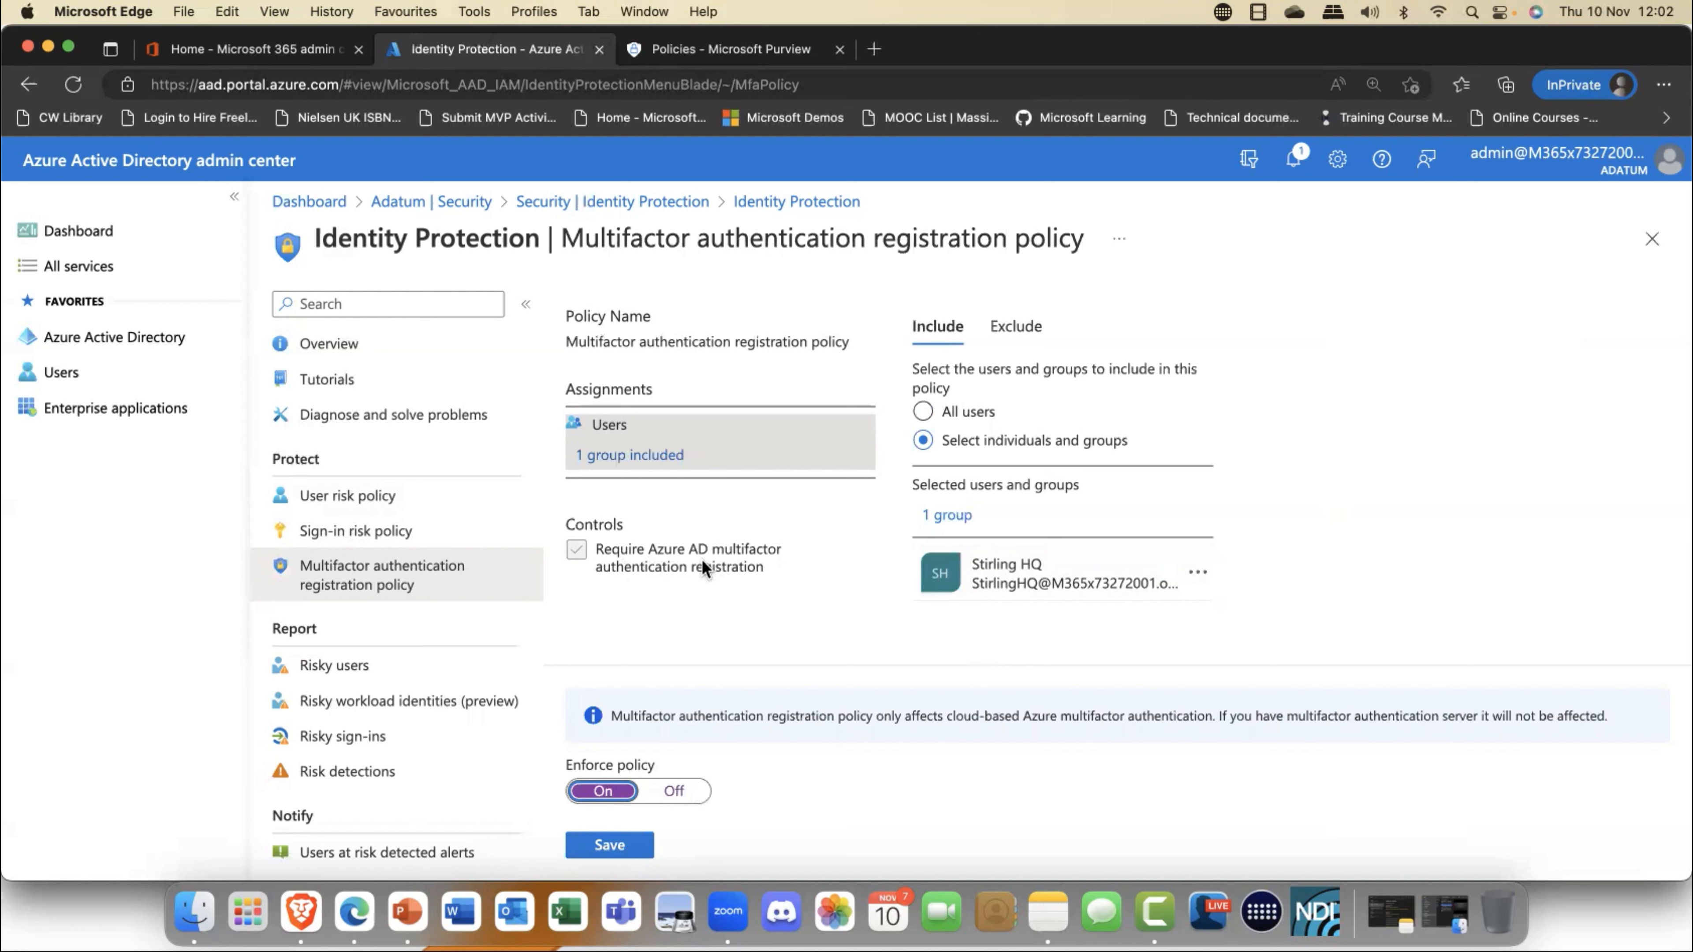
left_click(716, 558)
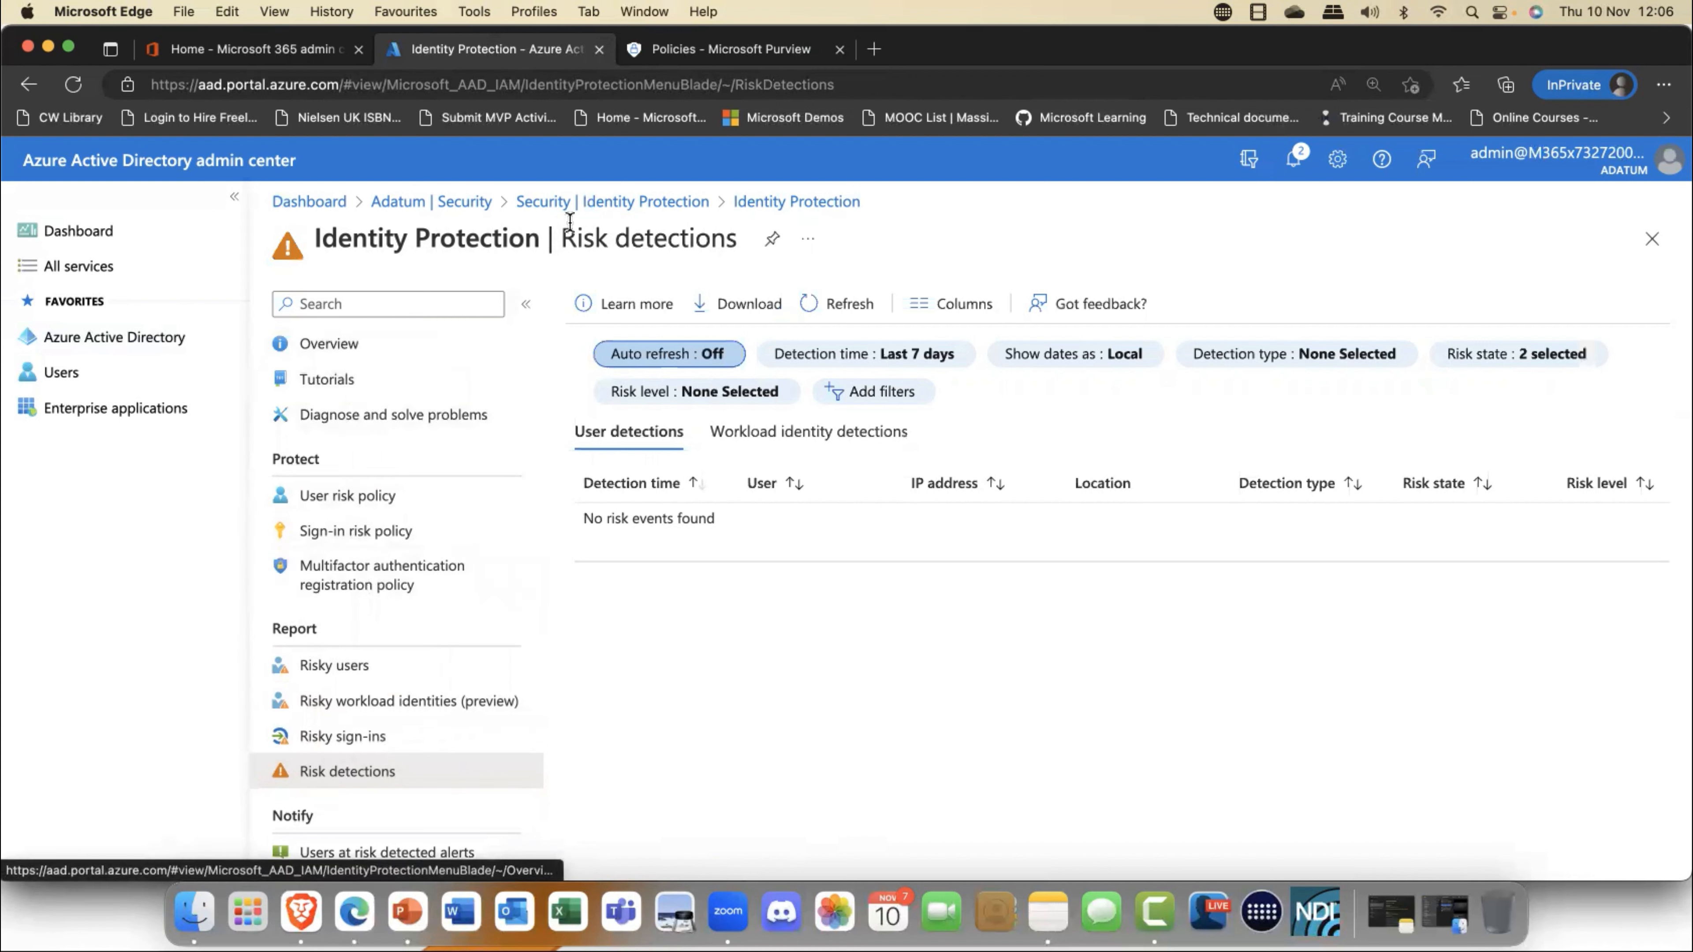
- Open a new terms of use form under Conditional Access and review its document, consent and expiry options
left_click(451, 209)
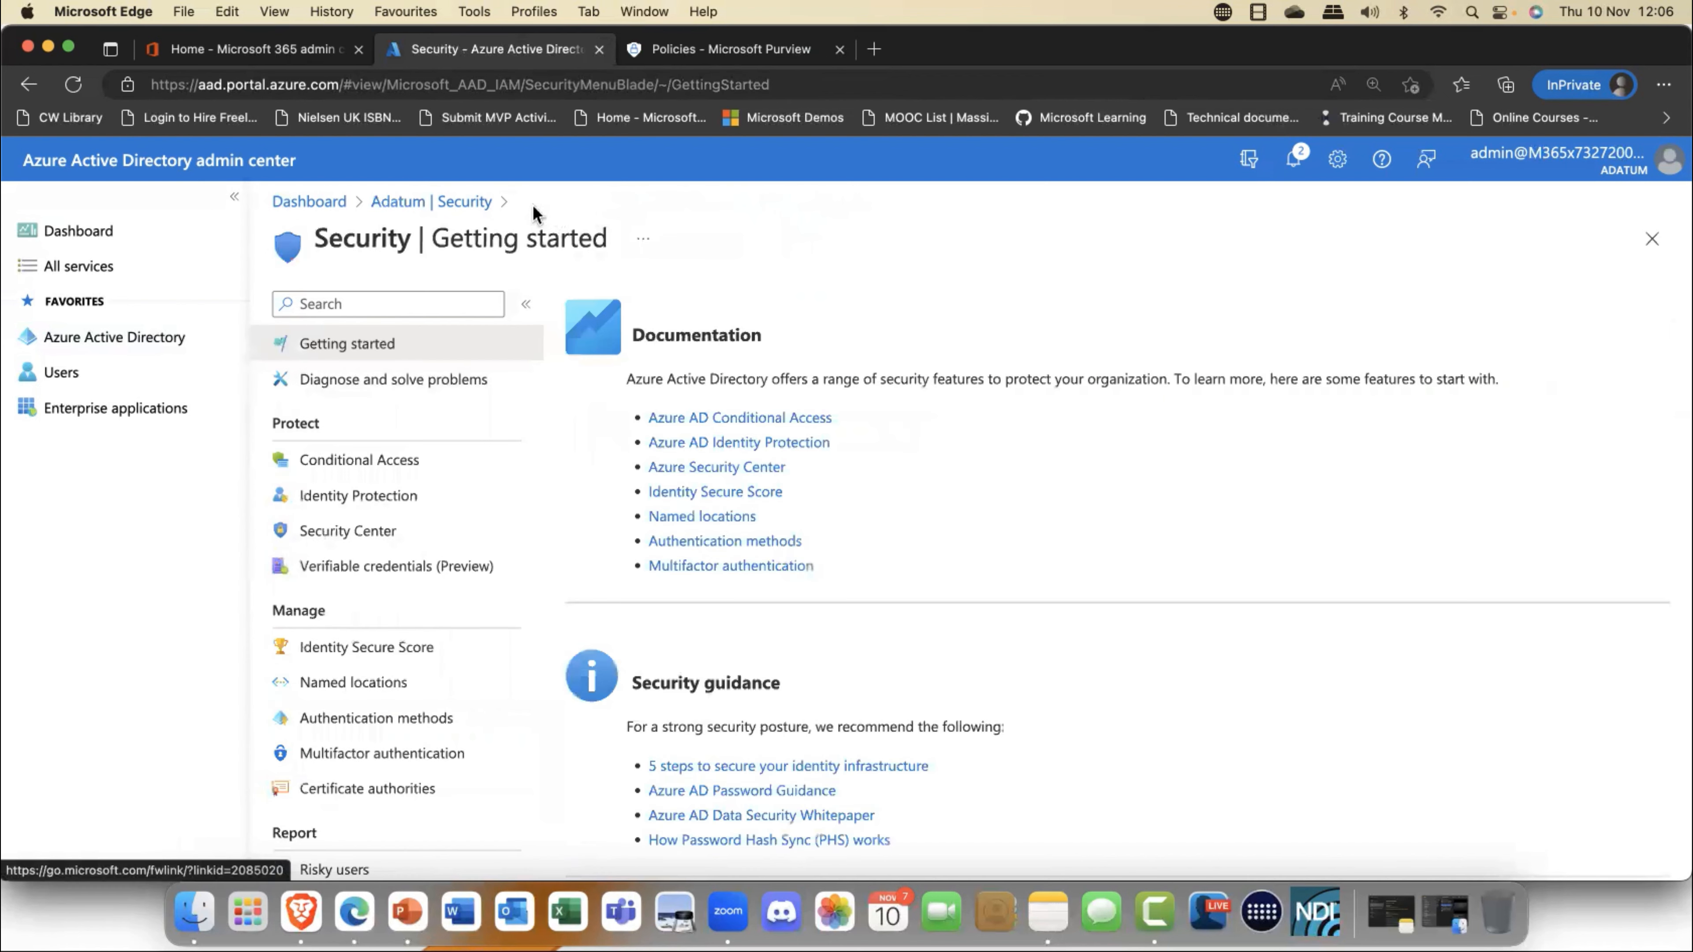
left_click(375, 460)
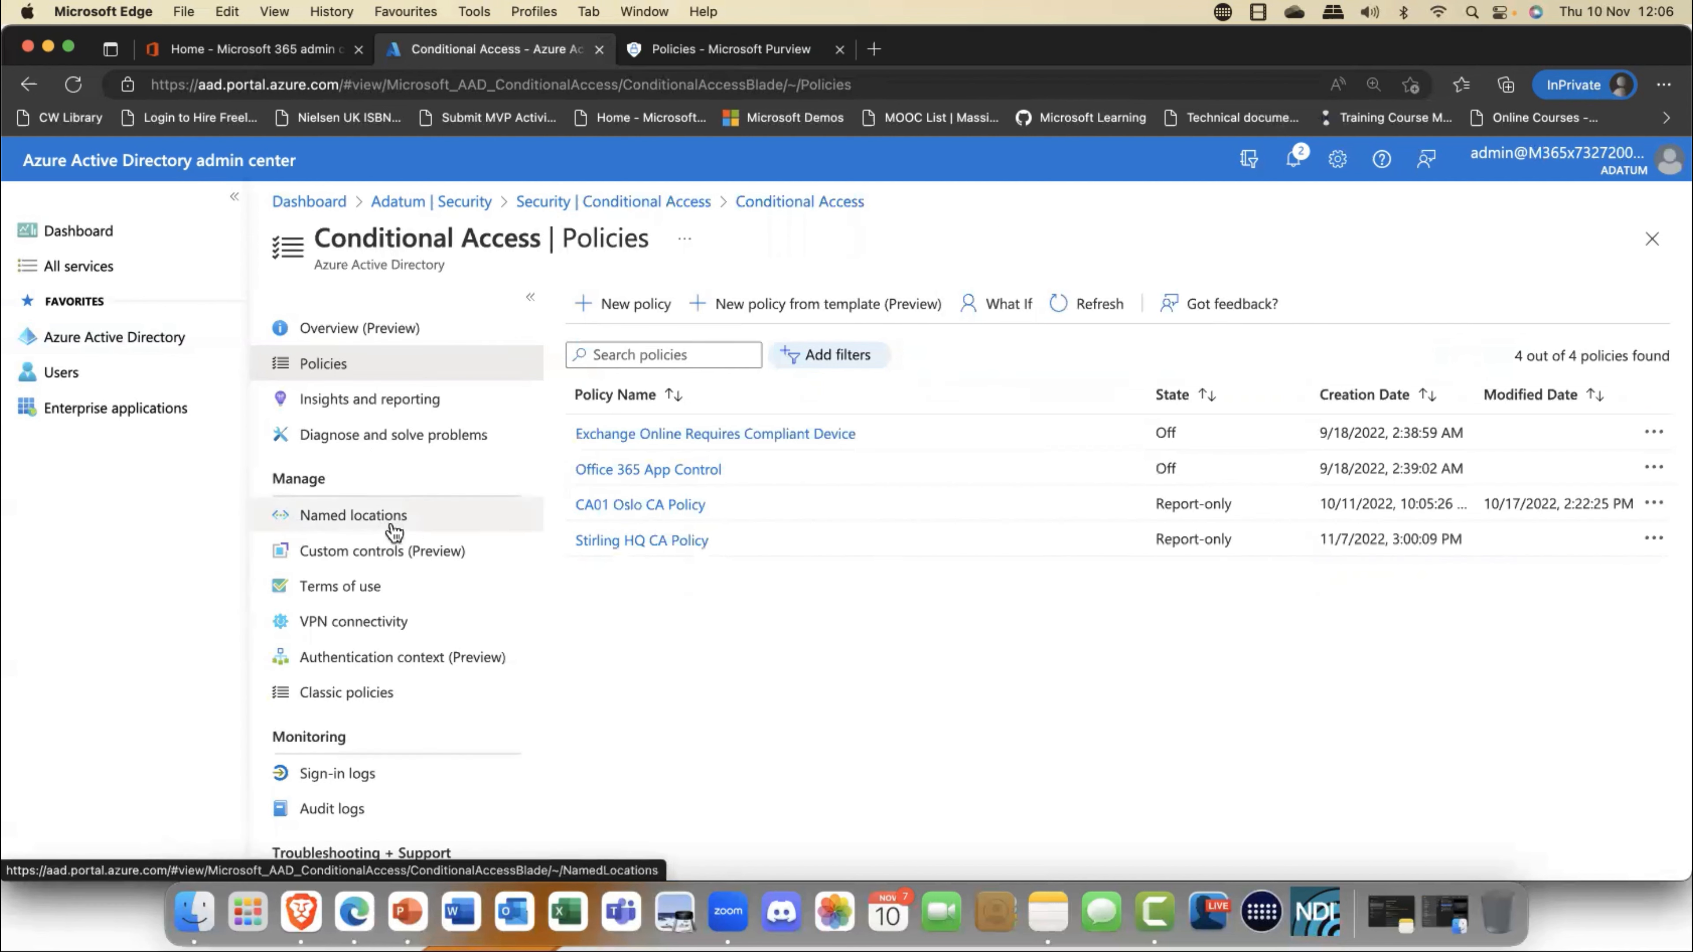
left_click(345, 591)
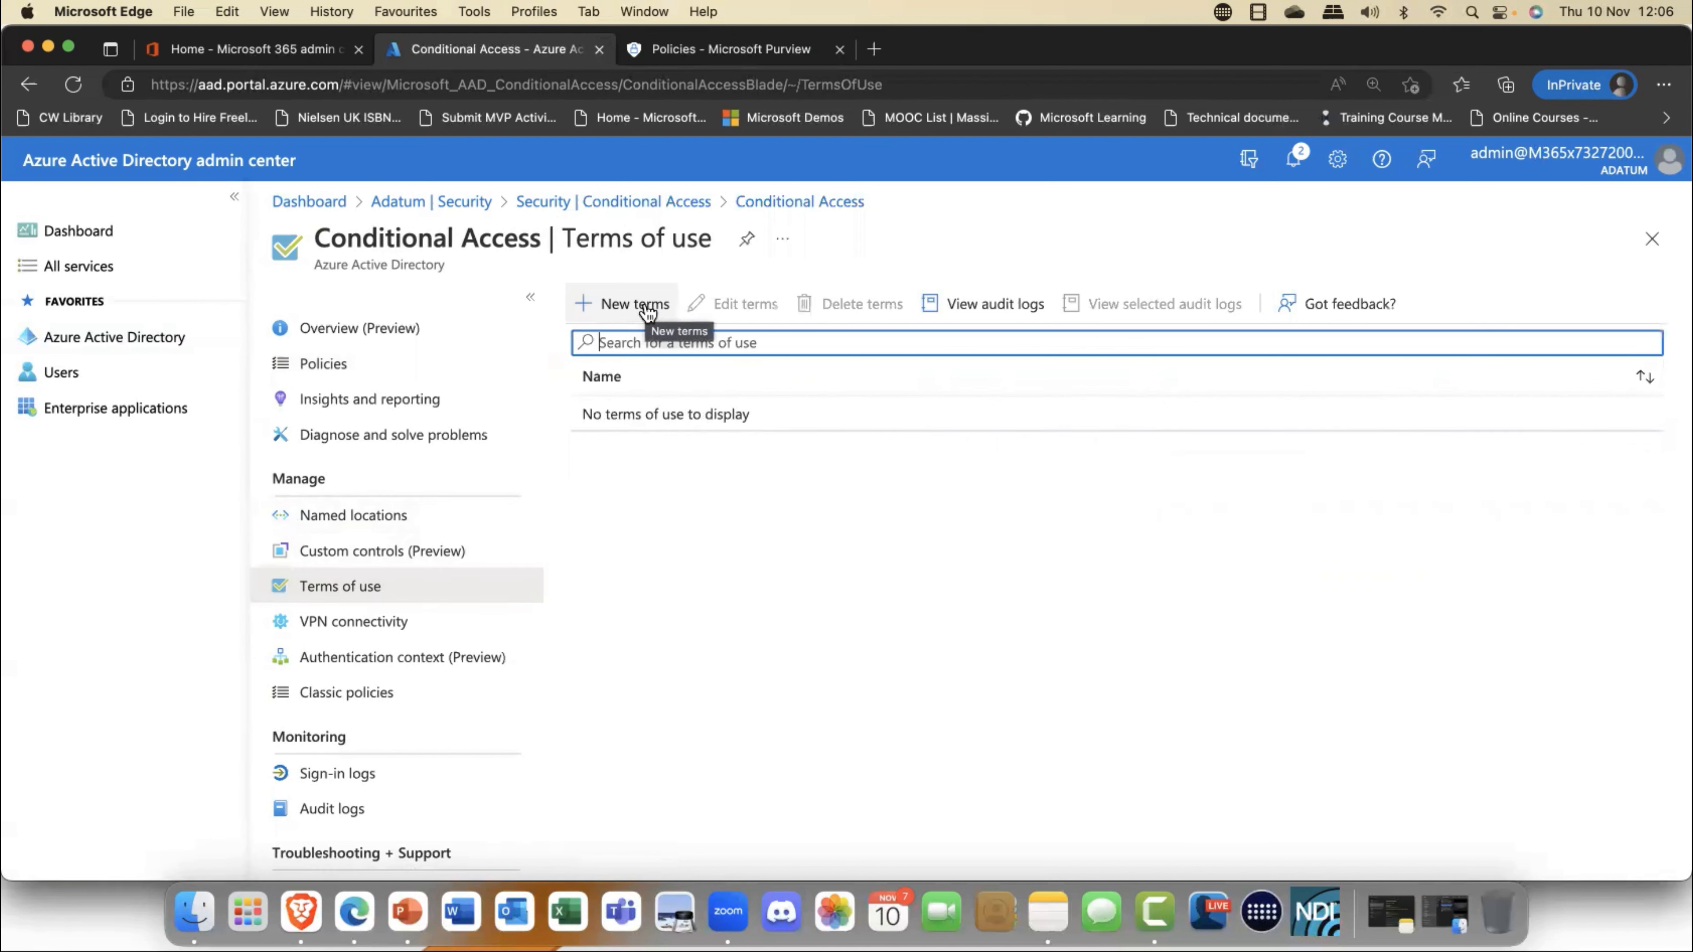
left_click(634, 304)
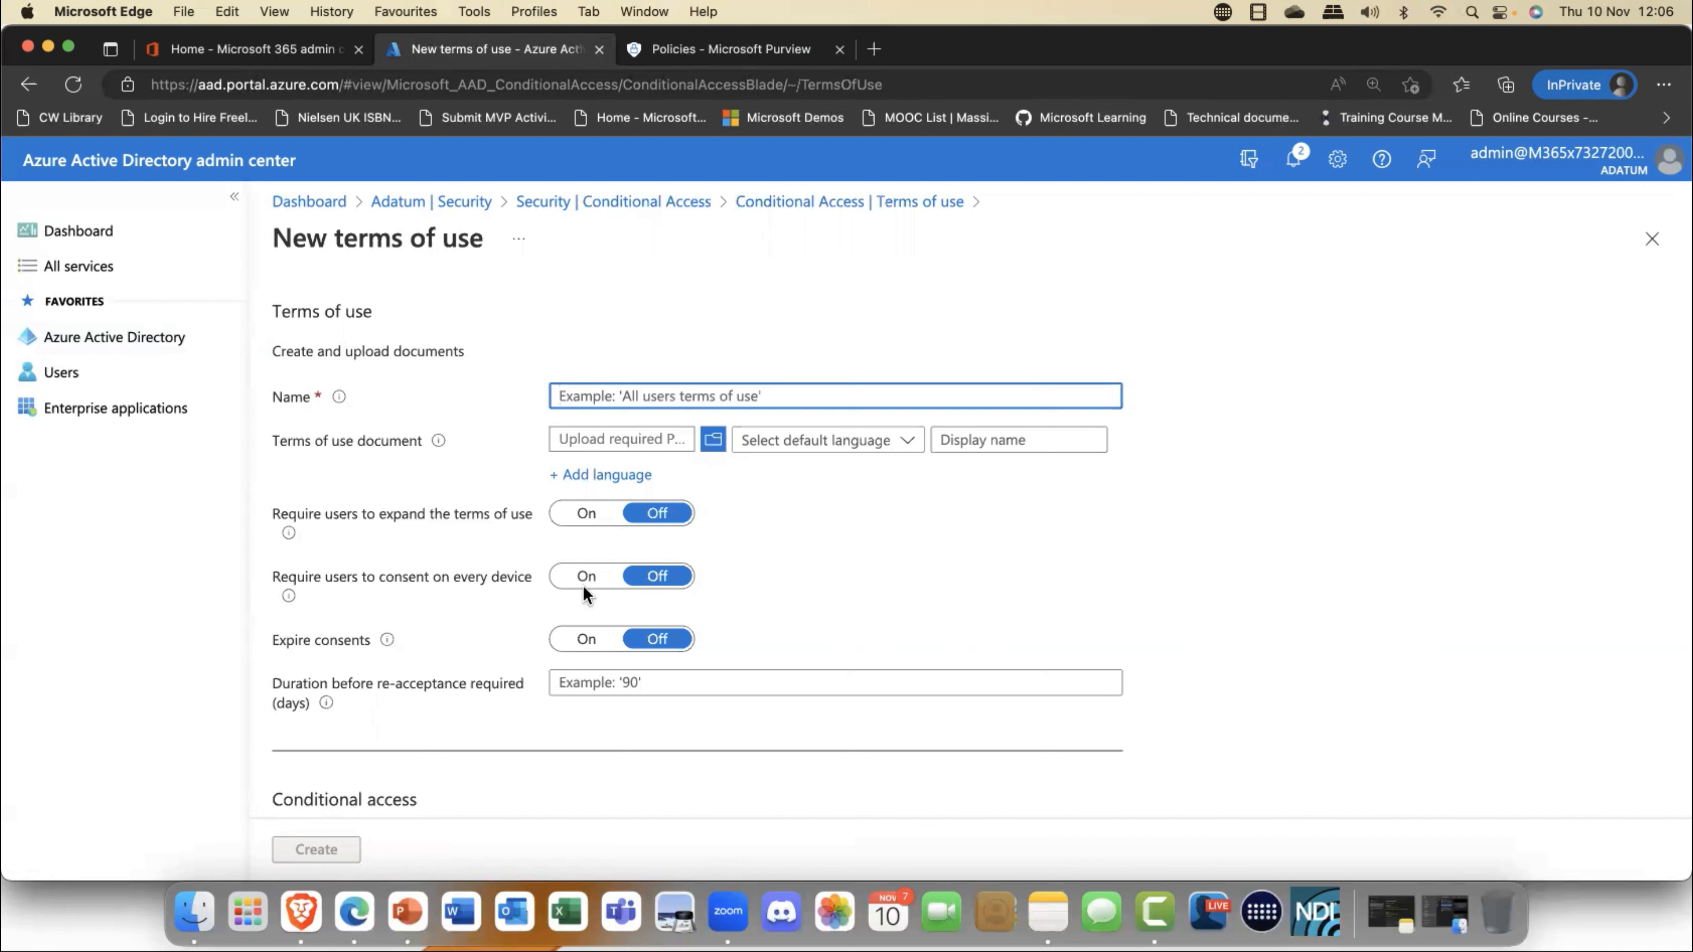
scroll(575, 588, "down", 1)
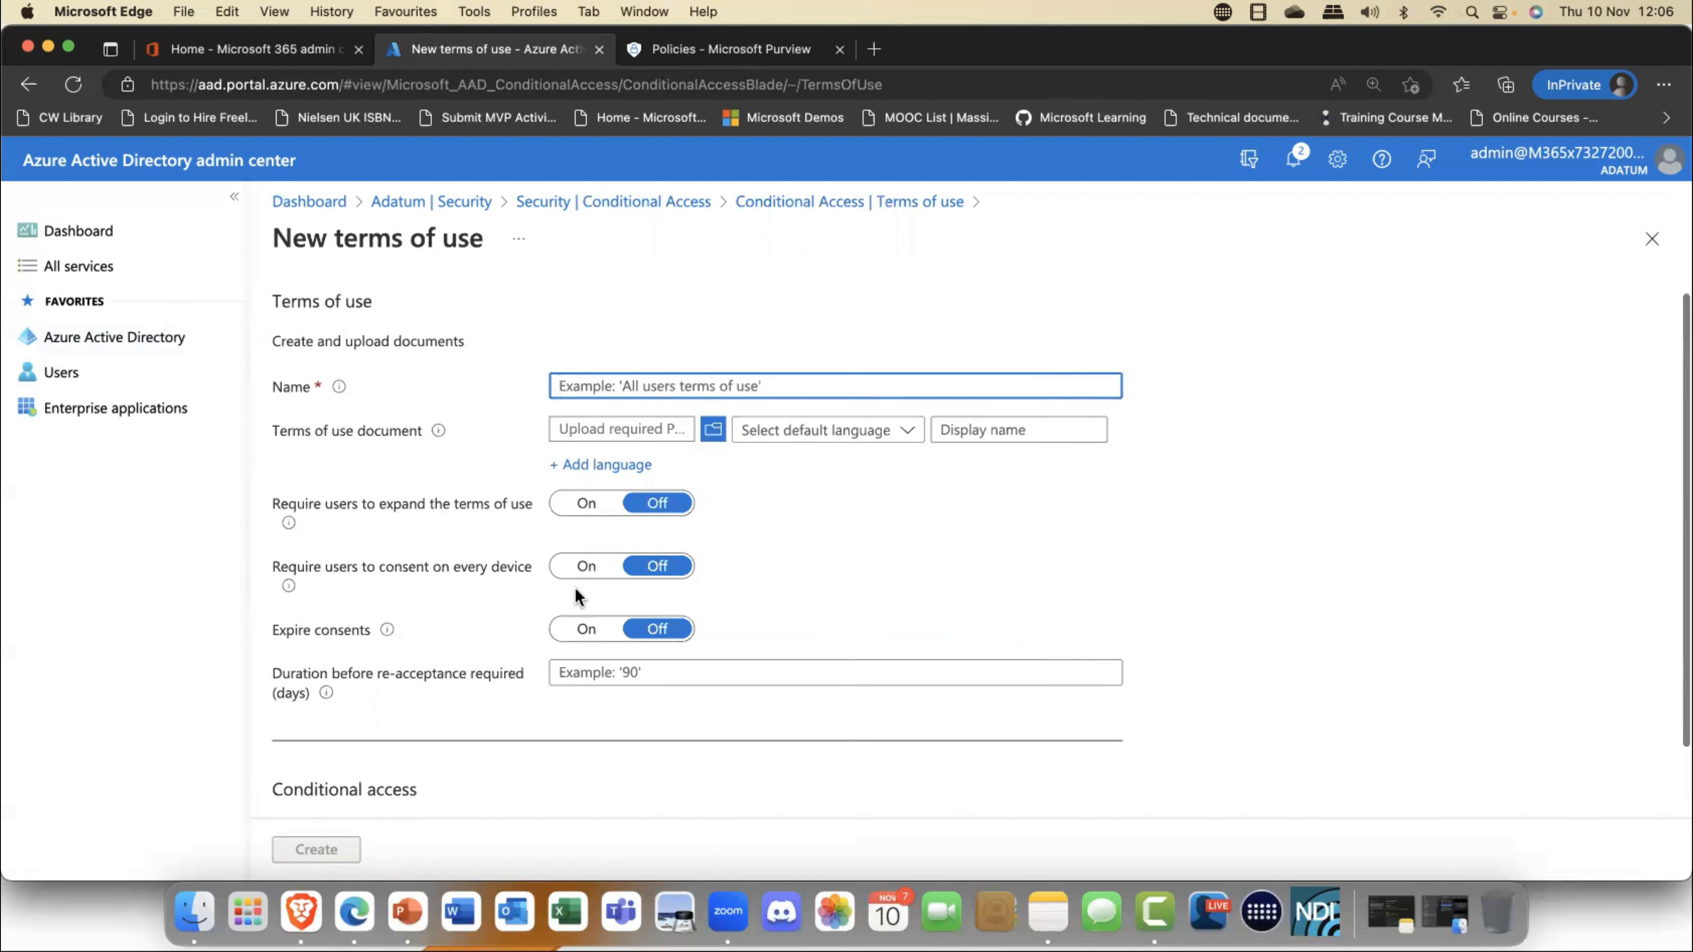
scroll(574, 588, "down", 2)
scroll(733, 580, "up", 3)
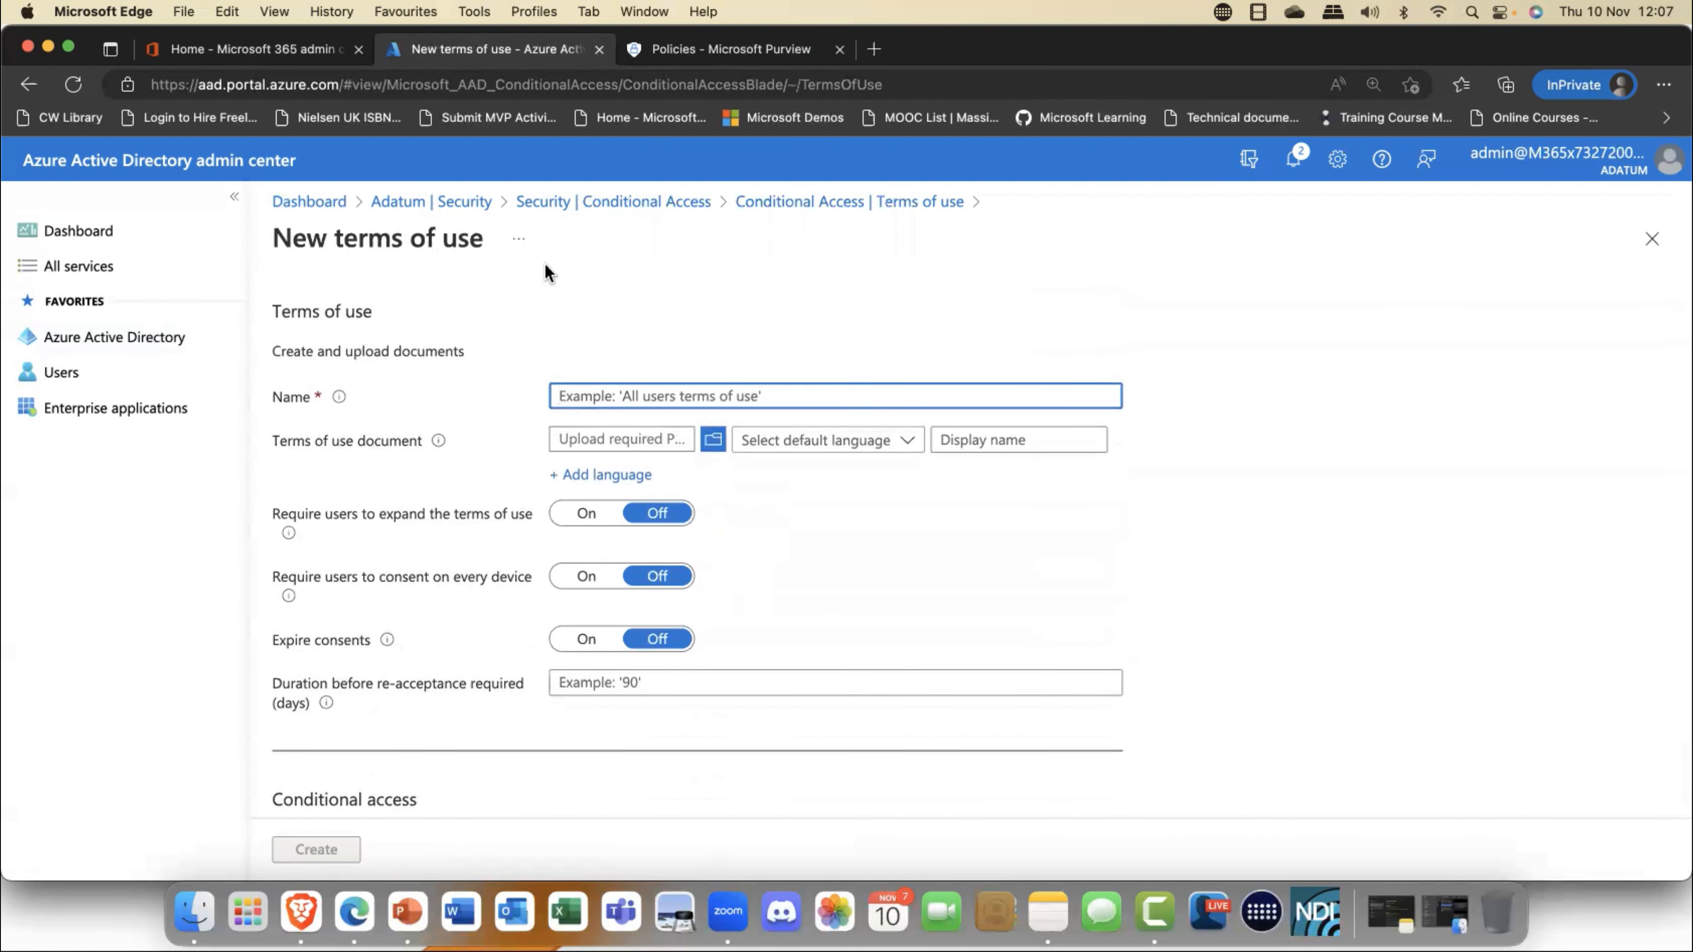
- Leave the terms of use form, view the Conditional Access VPN connectivity settings, and return to the policies list
left_click(603, 206)
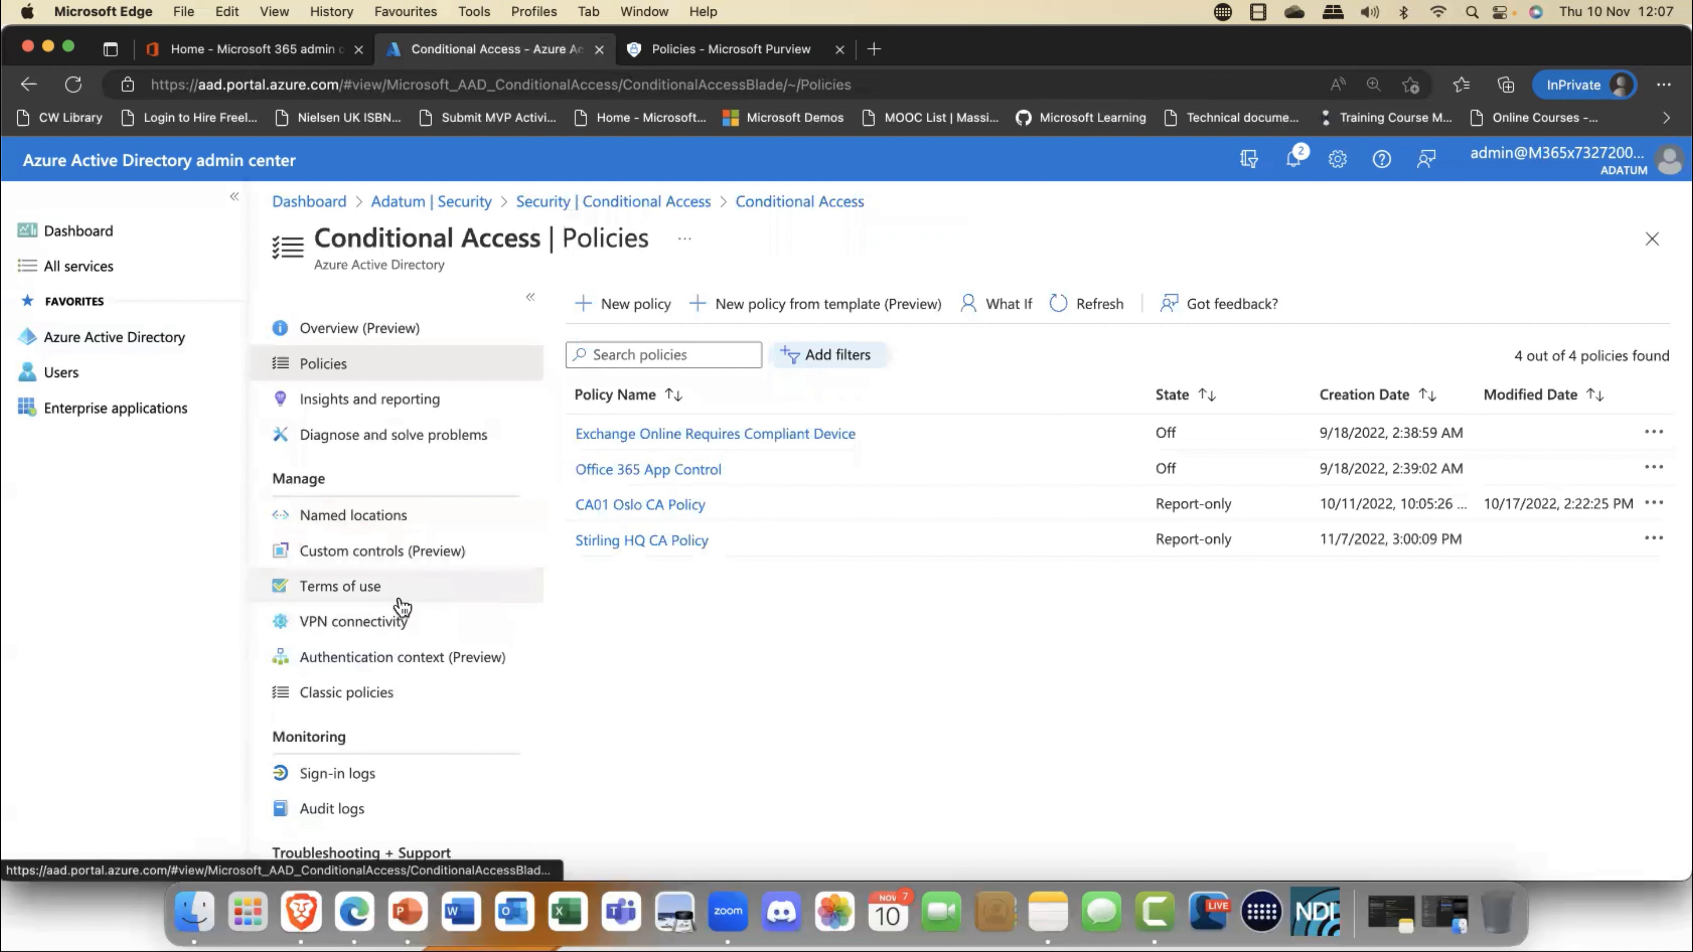
left_click(334, 624)
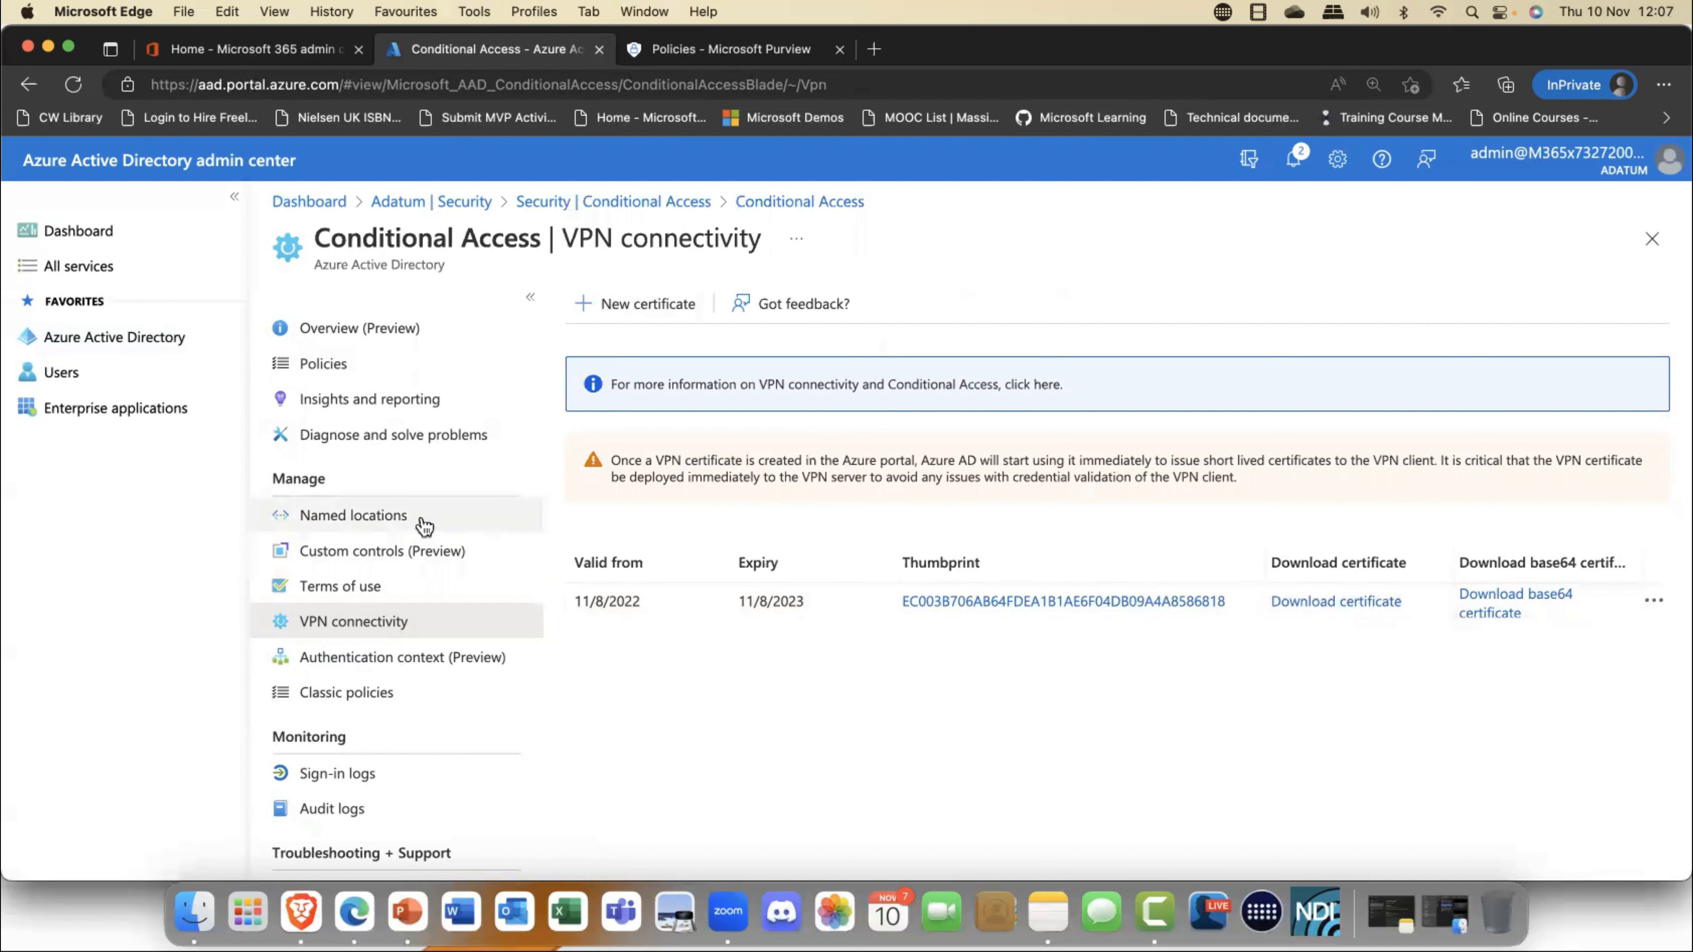
left_click(322, 365)
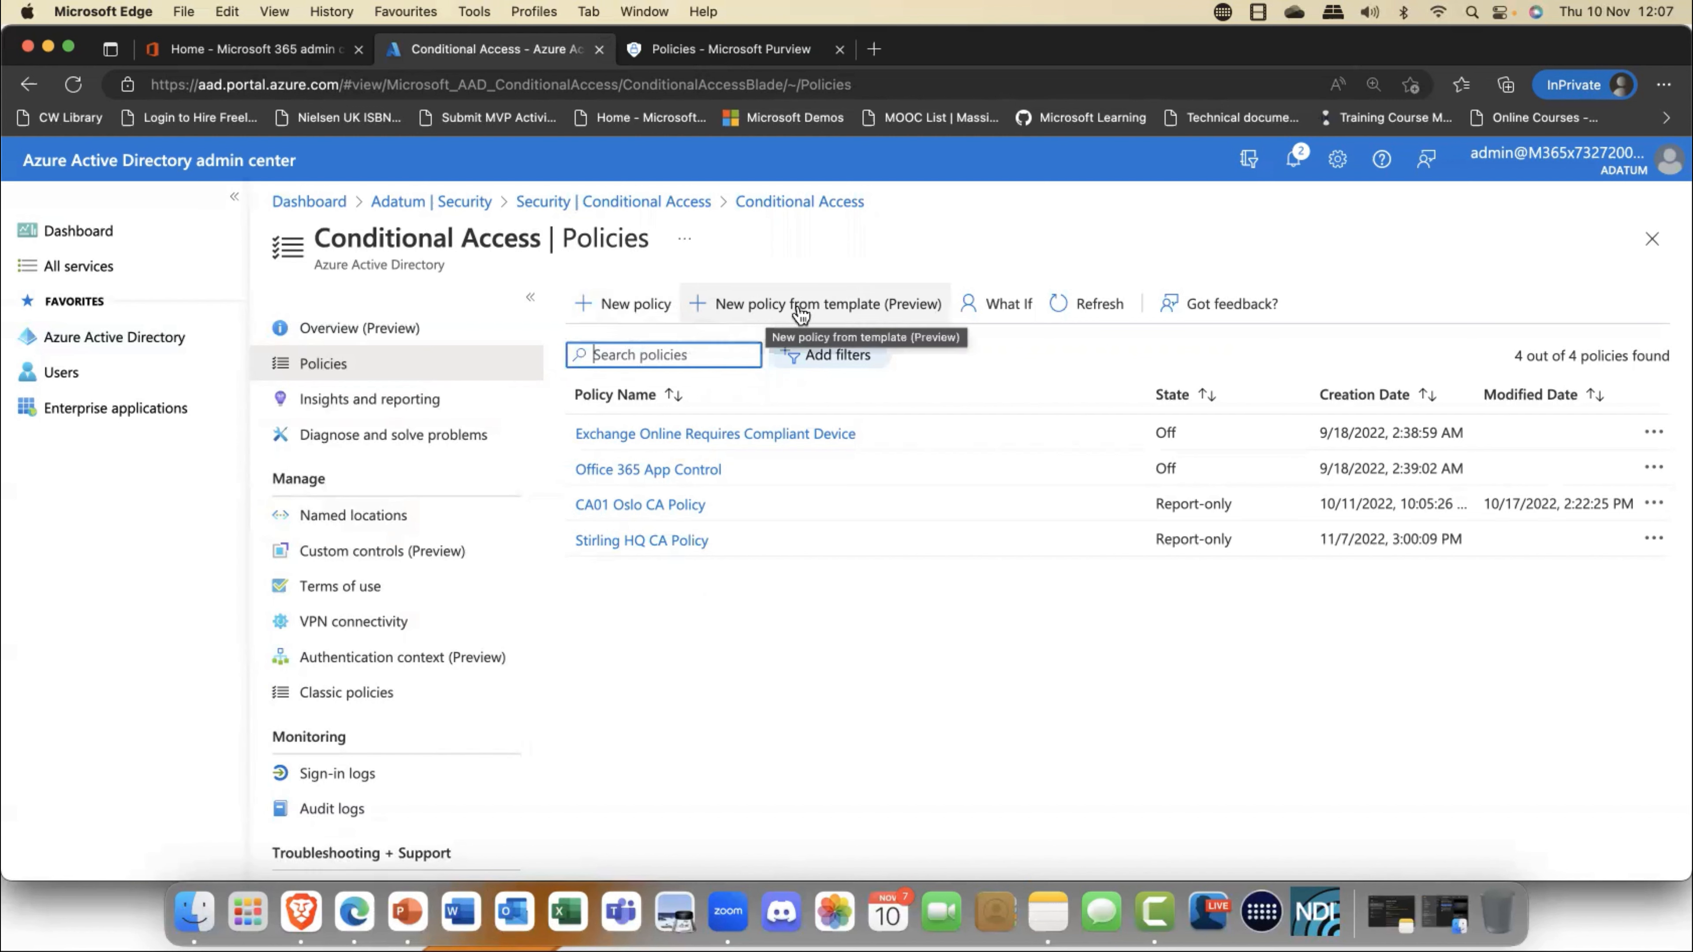
- Start a Conditional Access policy from a template in the Devices category and review the offered templates
left_click(835, 312)
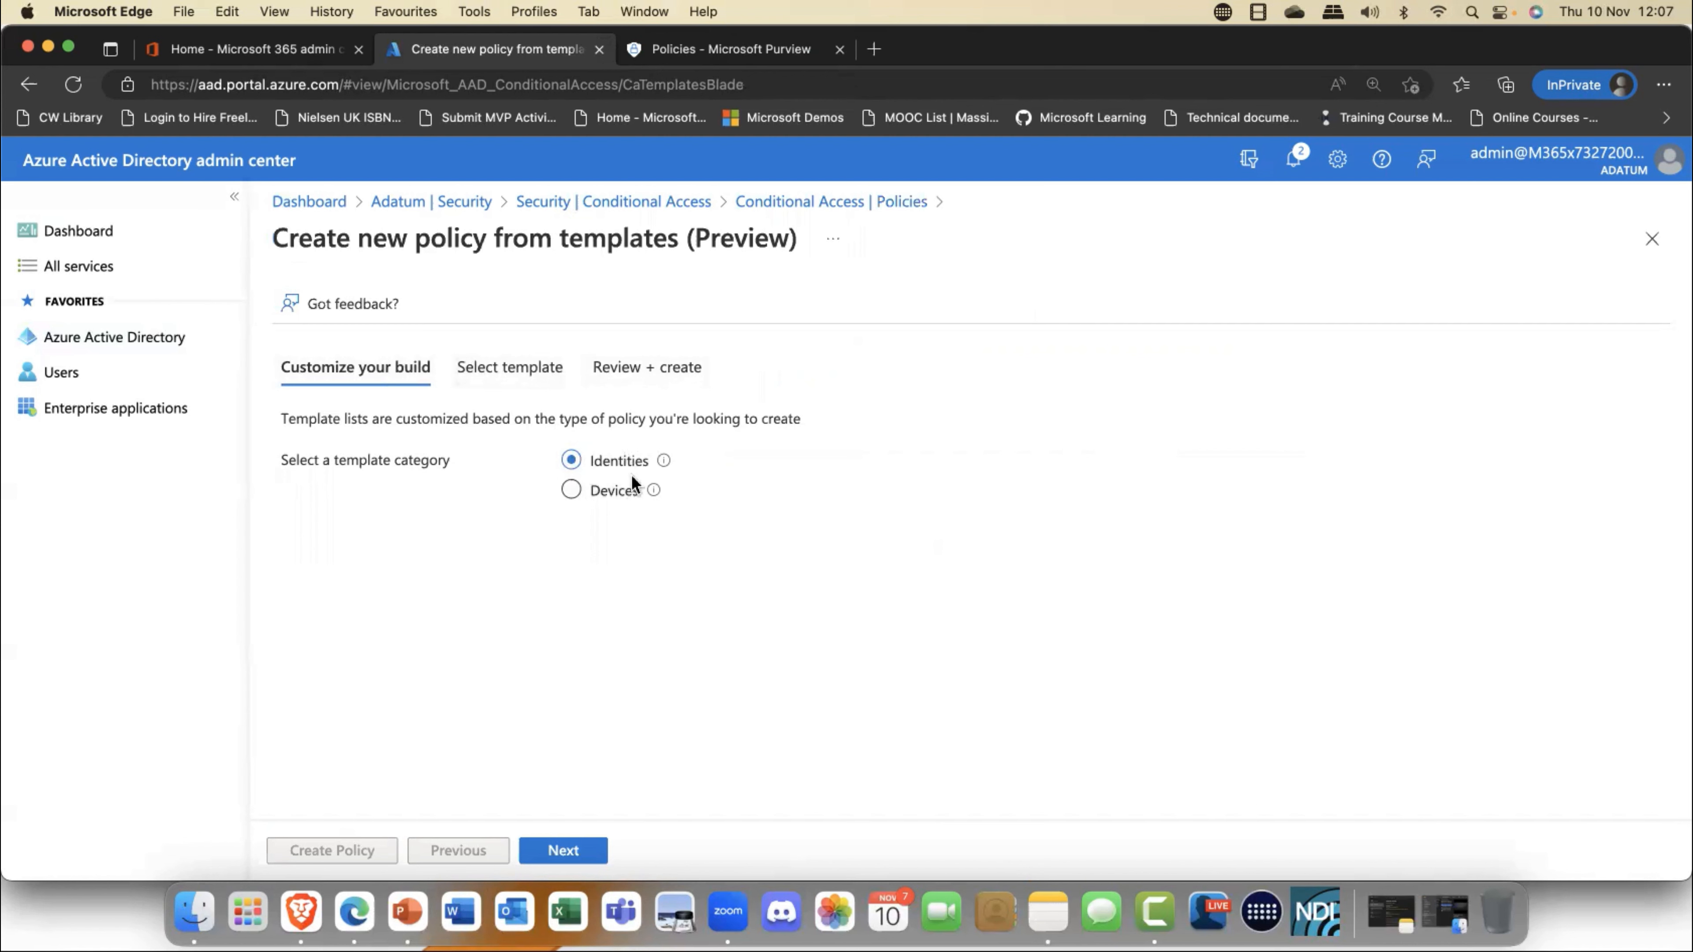
left_click(606, 498)
left_click(591, 499)
left_click(591, 500)
left_click(525, 374)
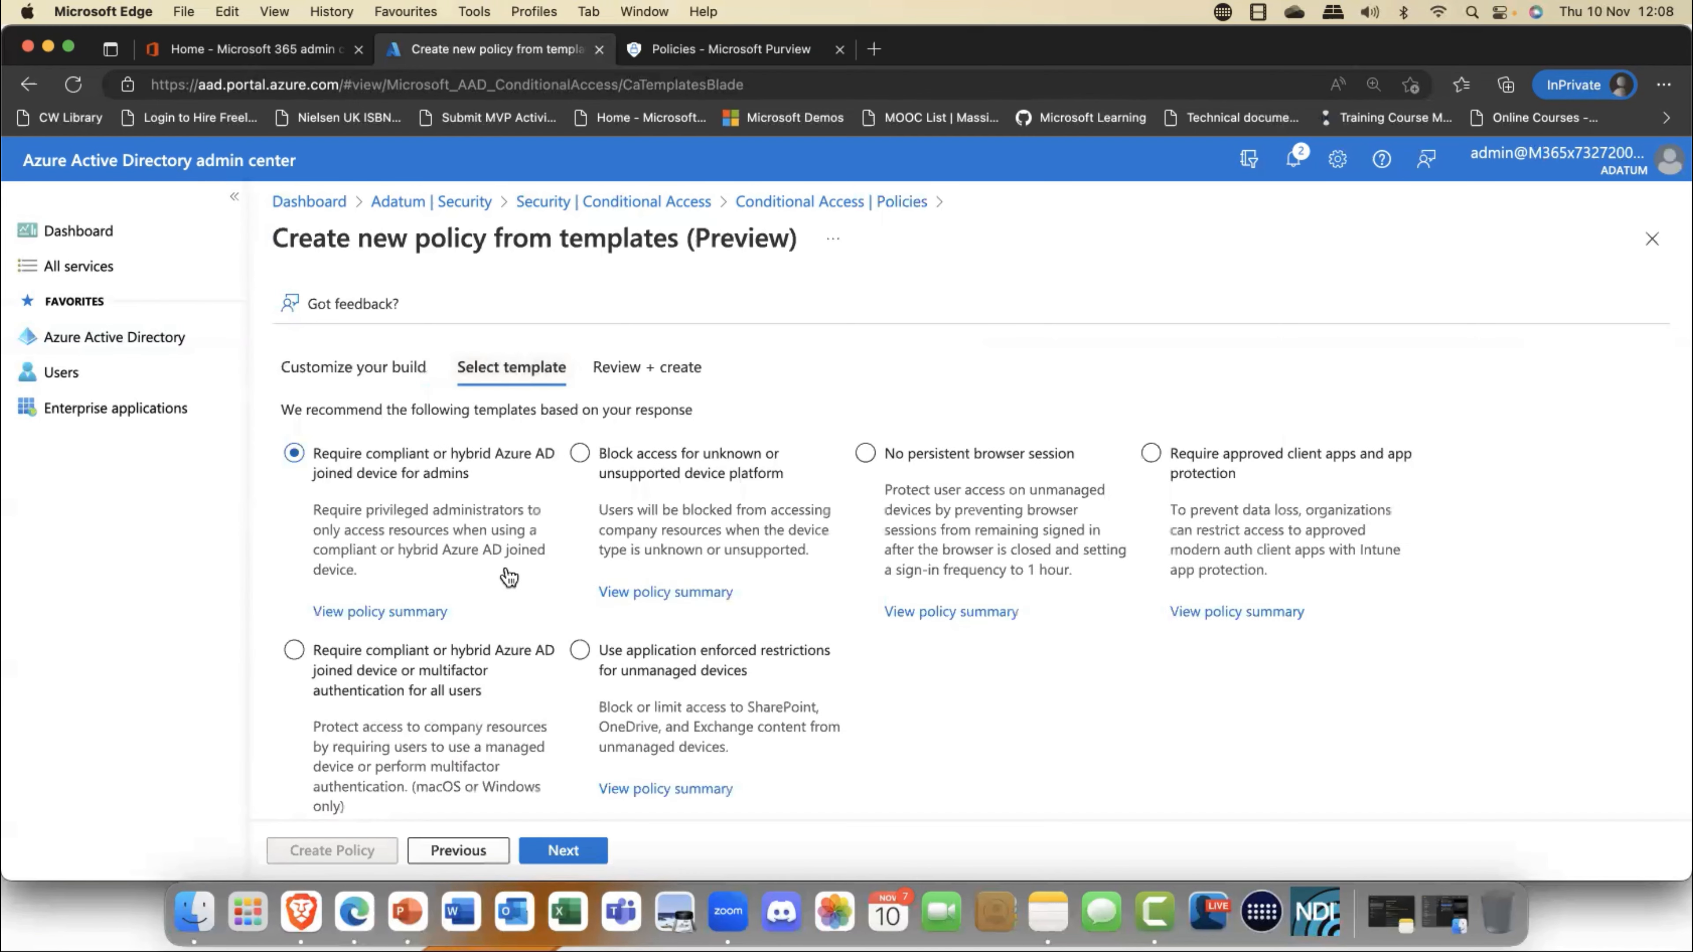
scroll(504, 580, "down", 5)
left_click(502, 589)
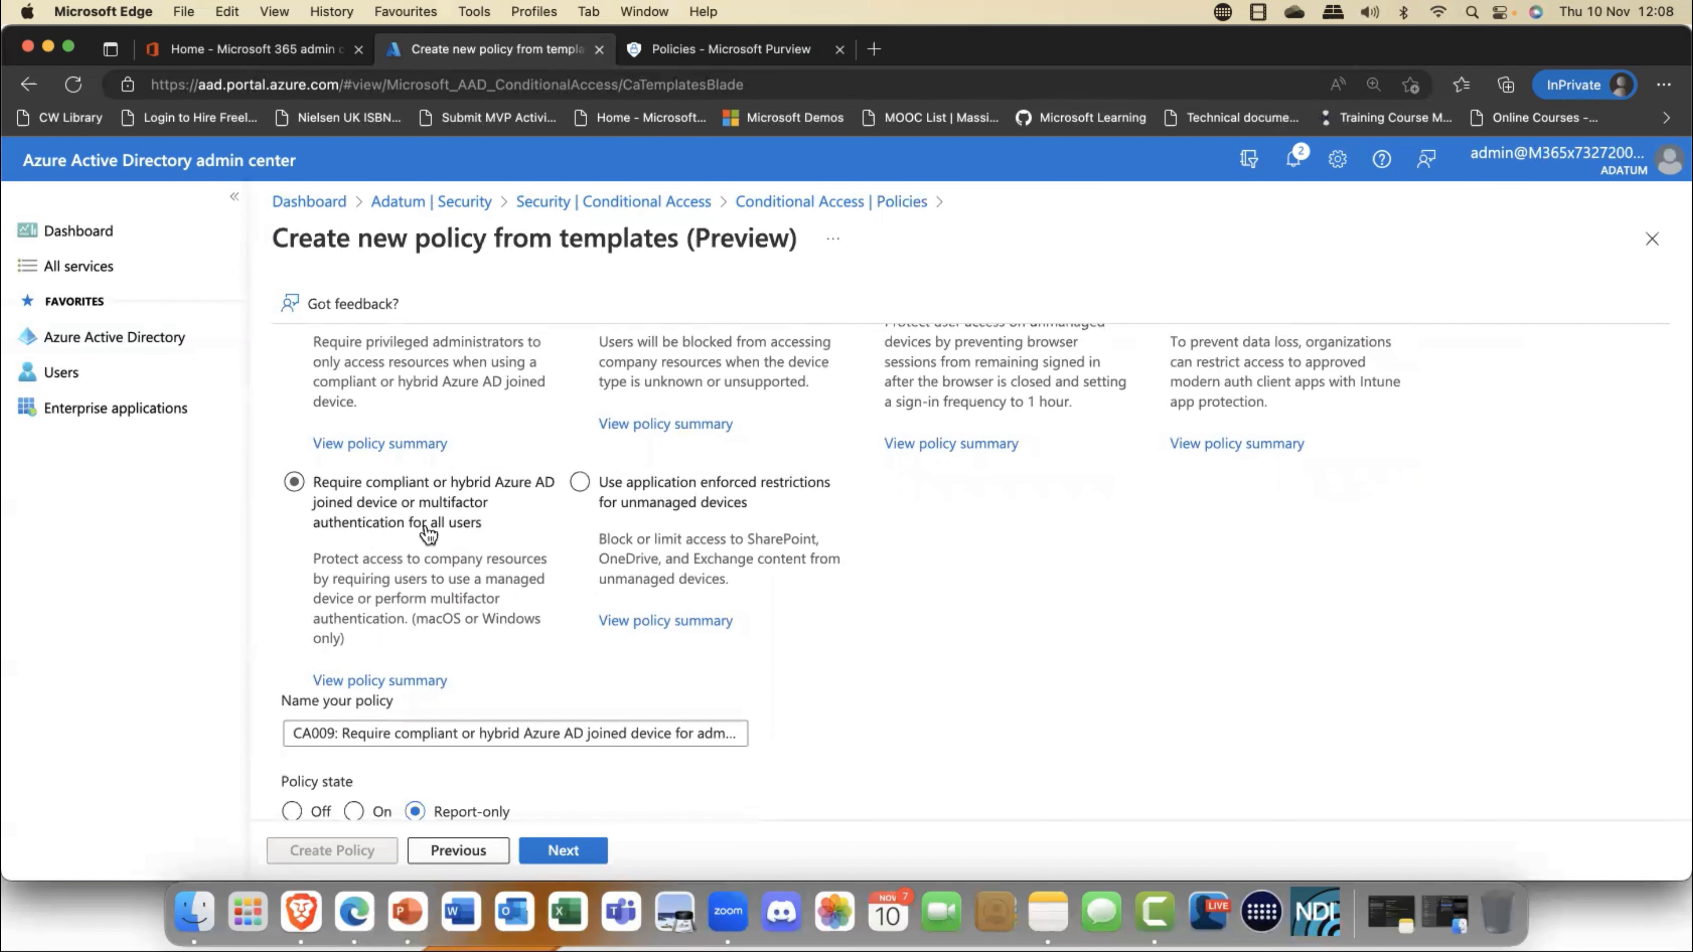
scroll(428, 533, "up", 4)
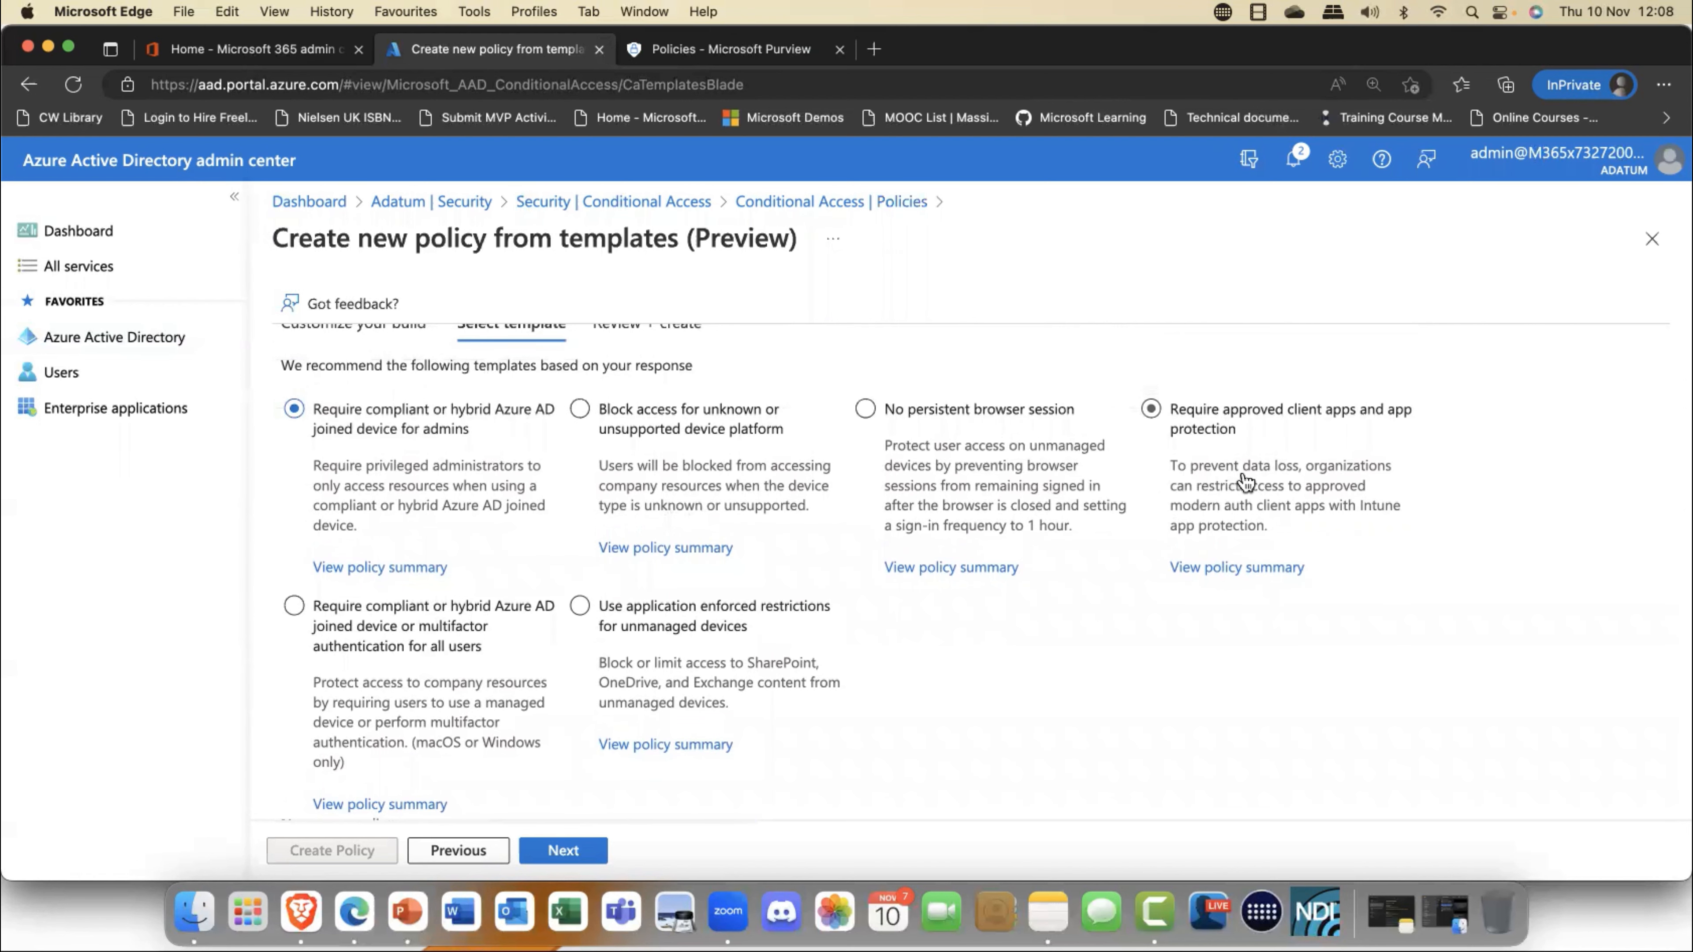
scroll(789, 667, "down", 4)
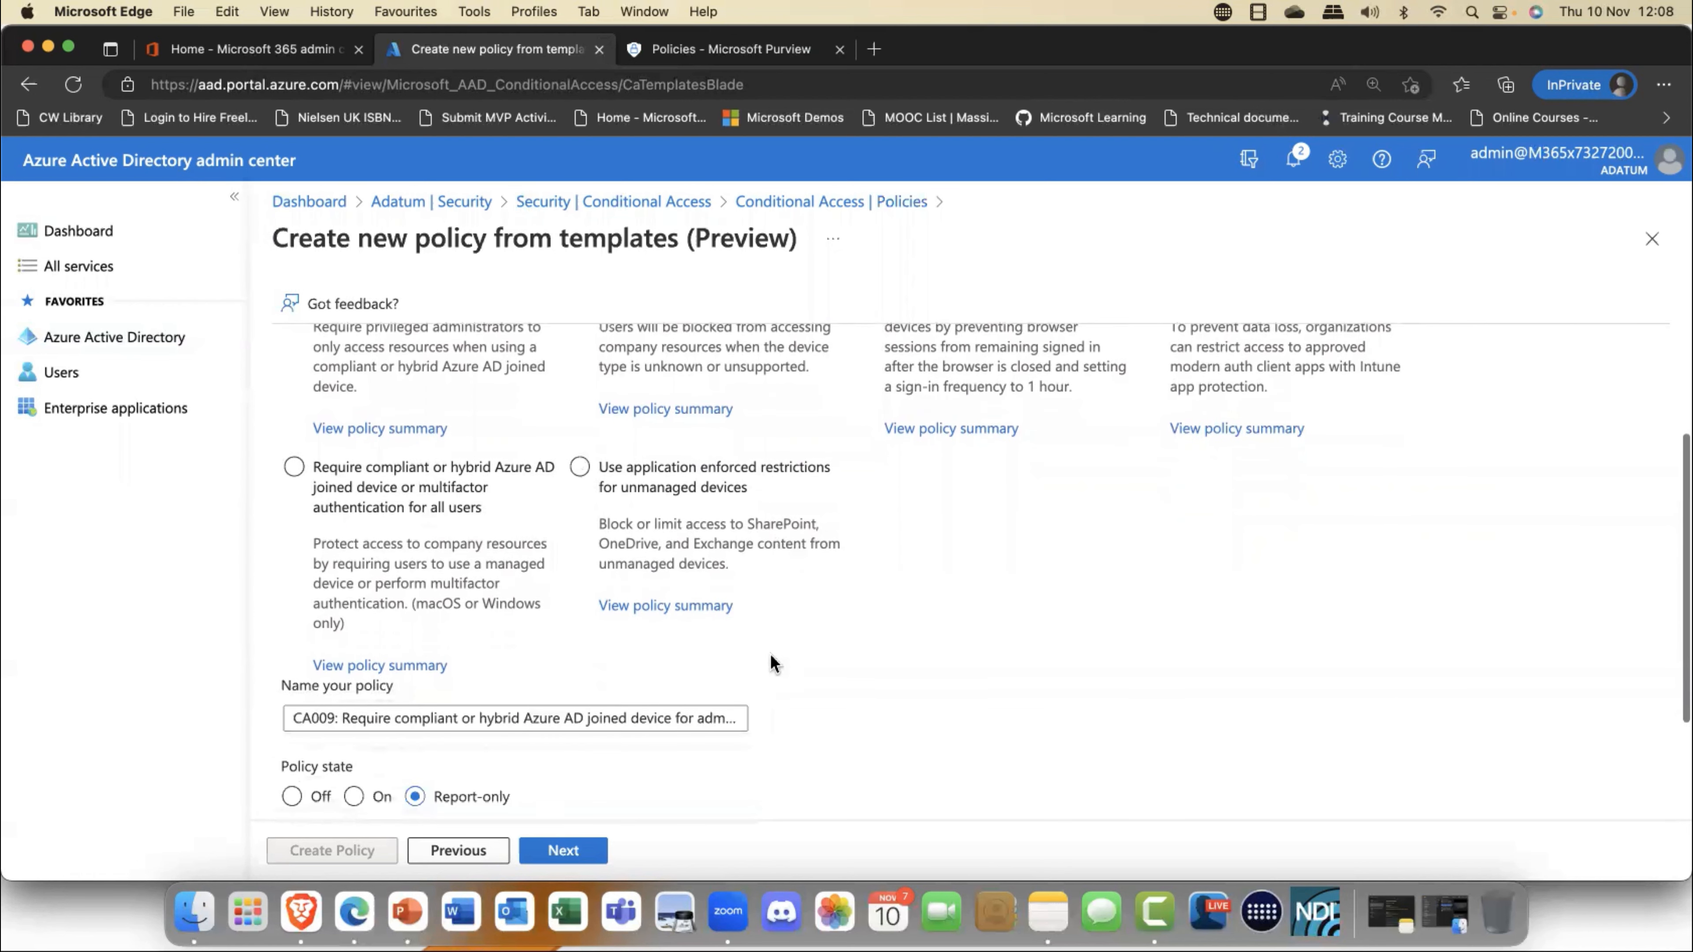
- Select the template for application enforced restrictions on unmanaged devices and examine the numbering prefix in the policy name
left_click(339, 719)
left_click_drag(339, 719, 295, 719)
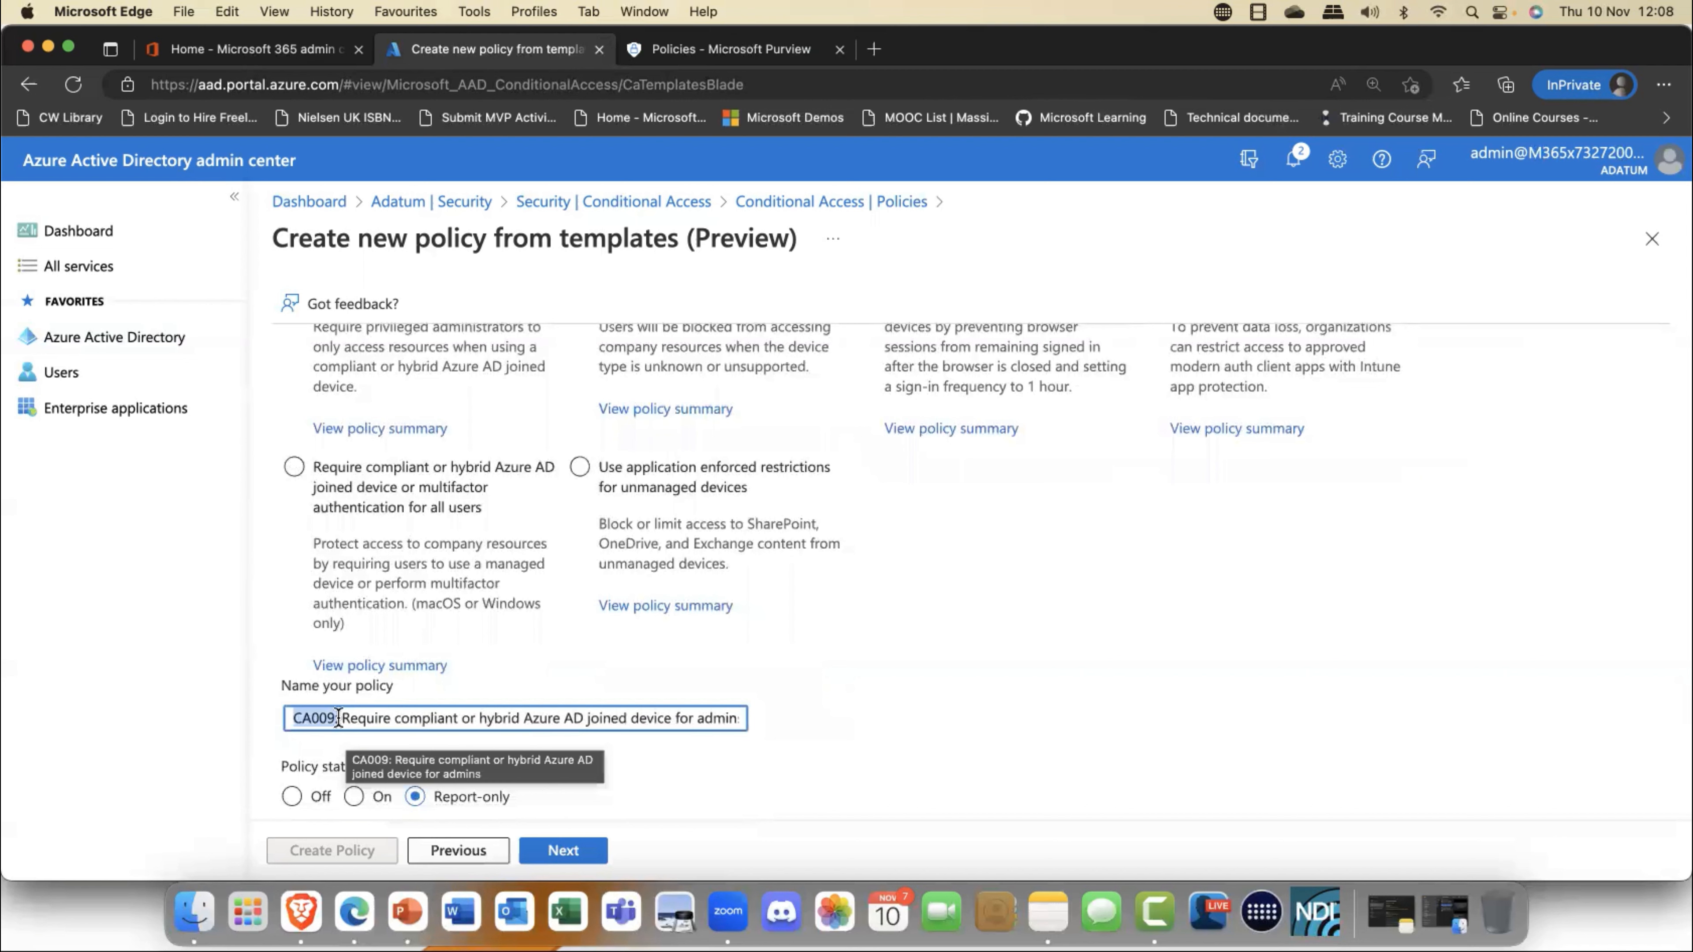
left_click(581, 652)
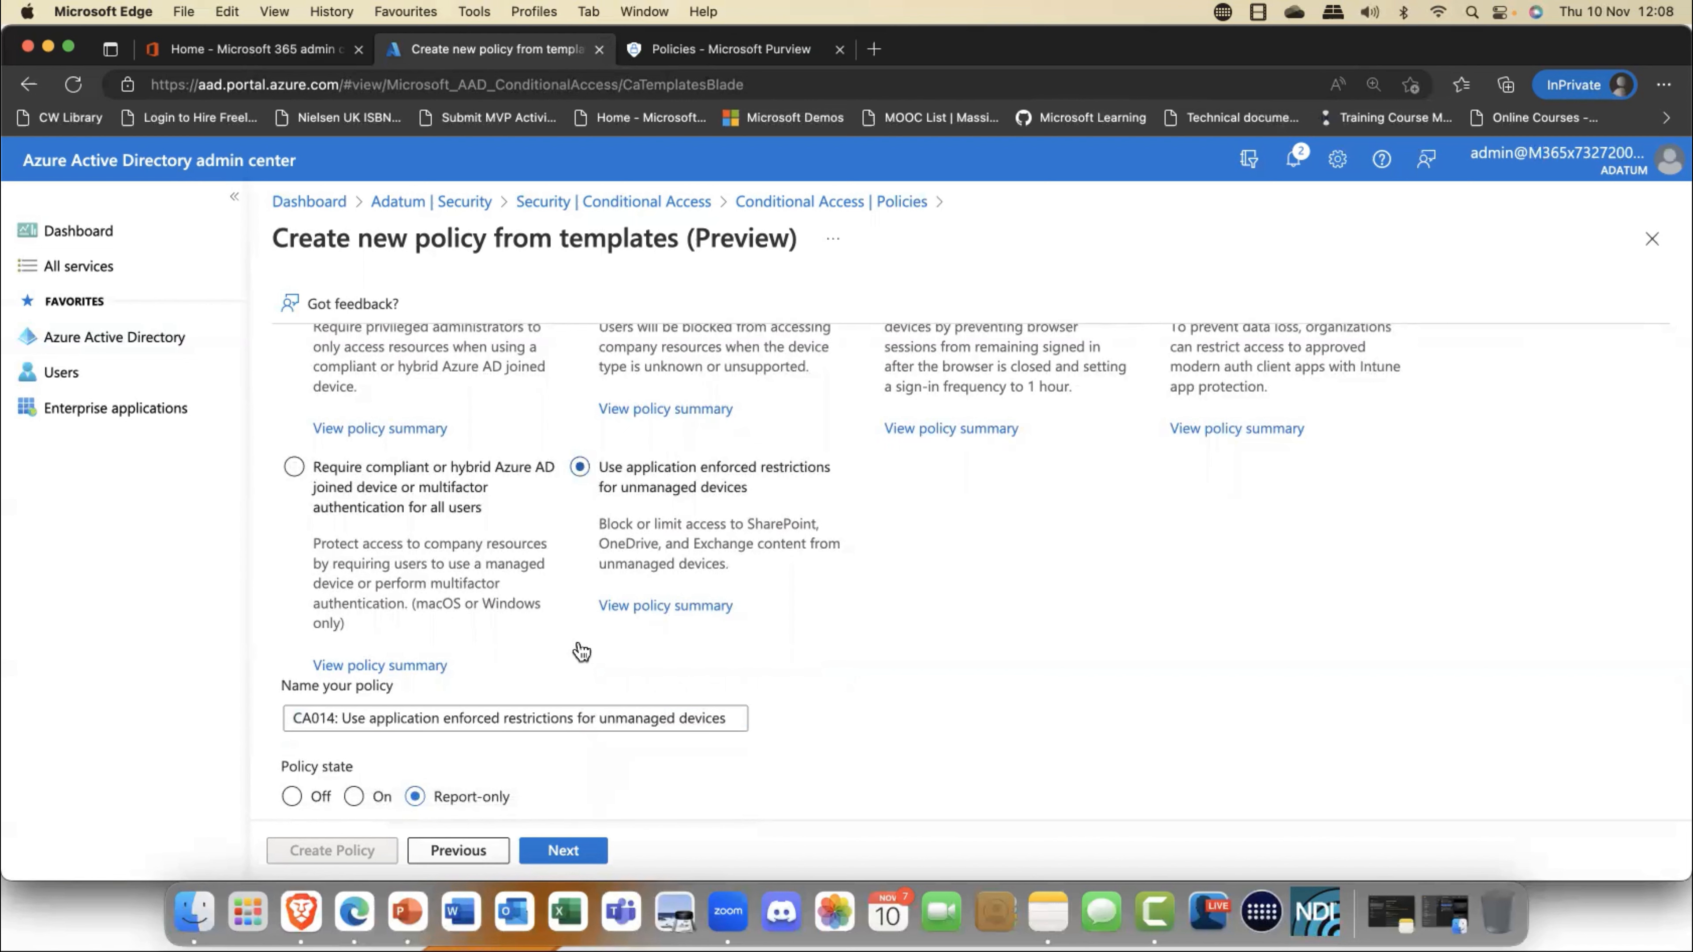
left_click(296, 719)
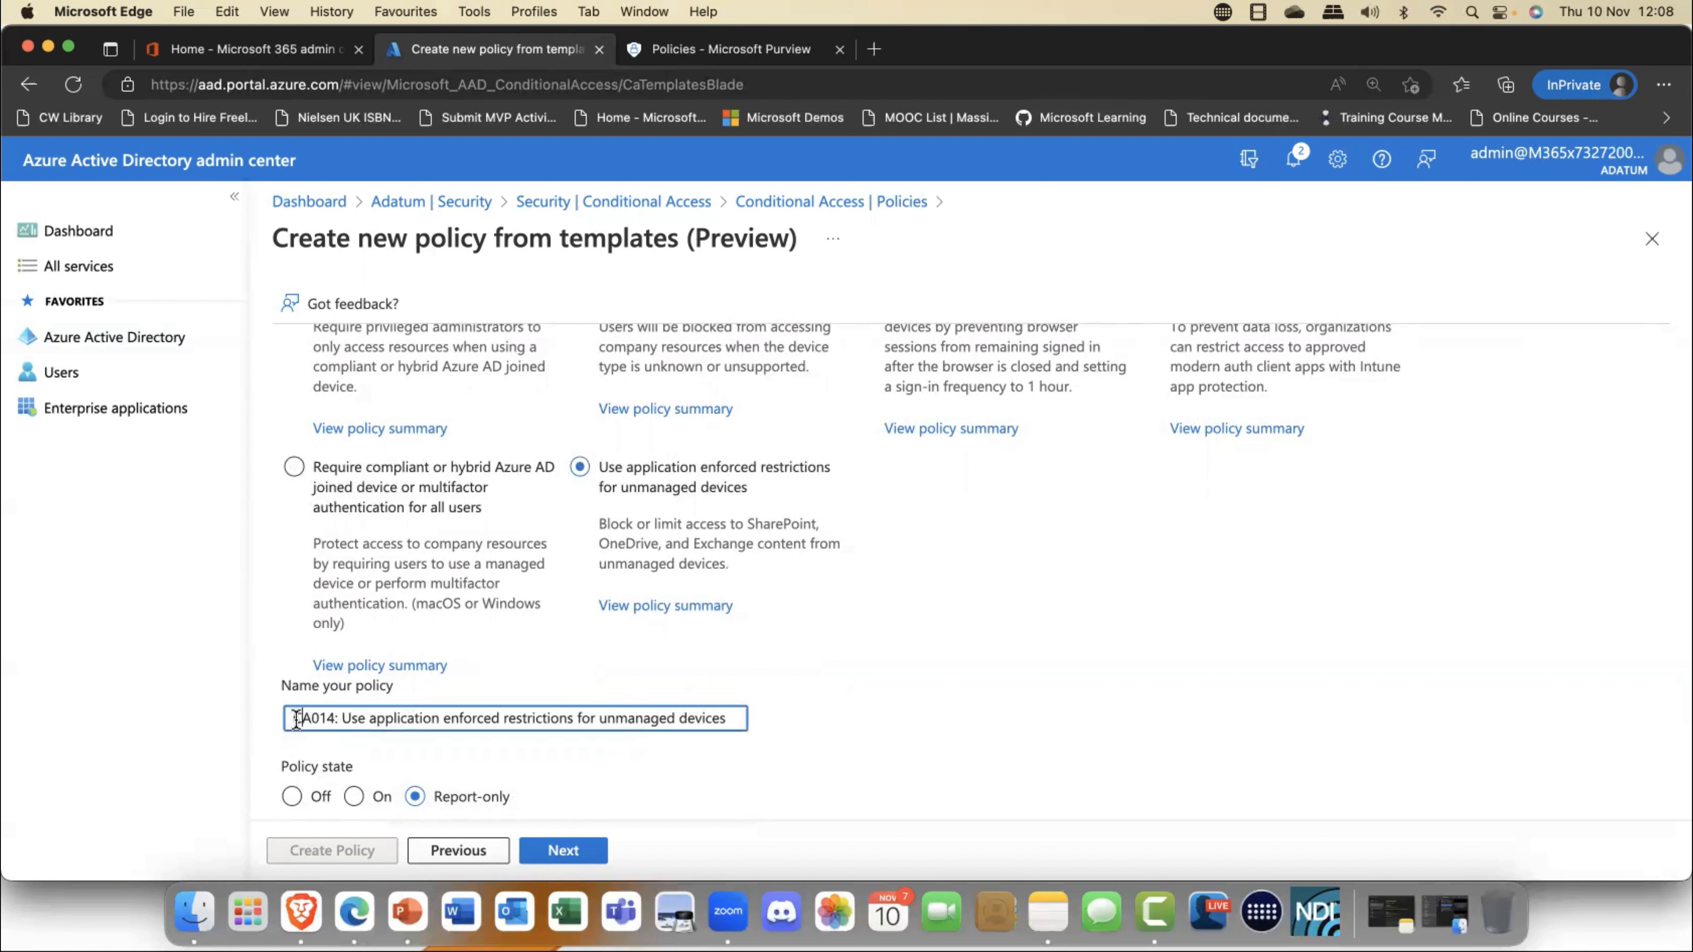
left_click_drag(296, 719, 303, 719)
left_click_drag(336, 719, 284, 718)
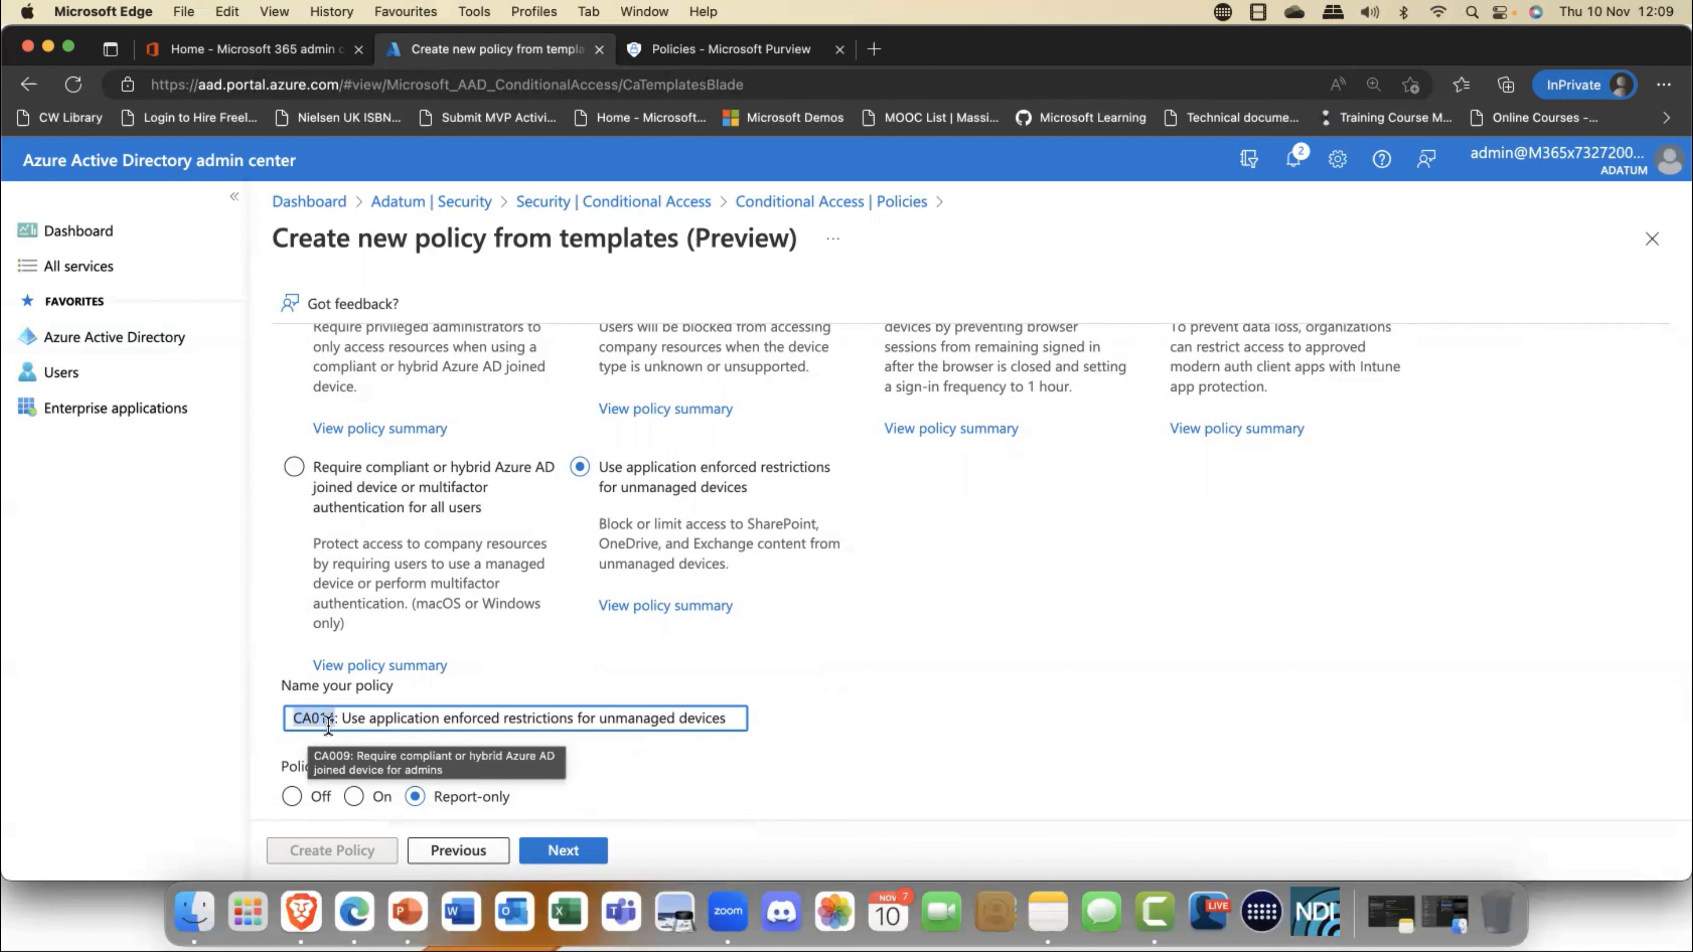
left_click(671, 663)
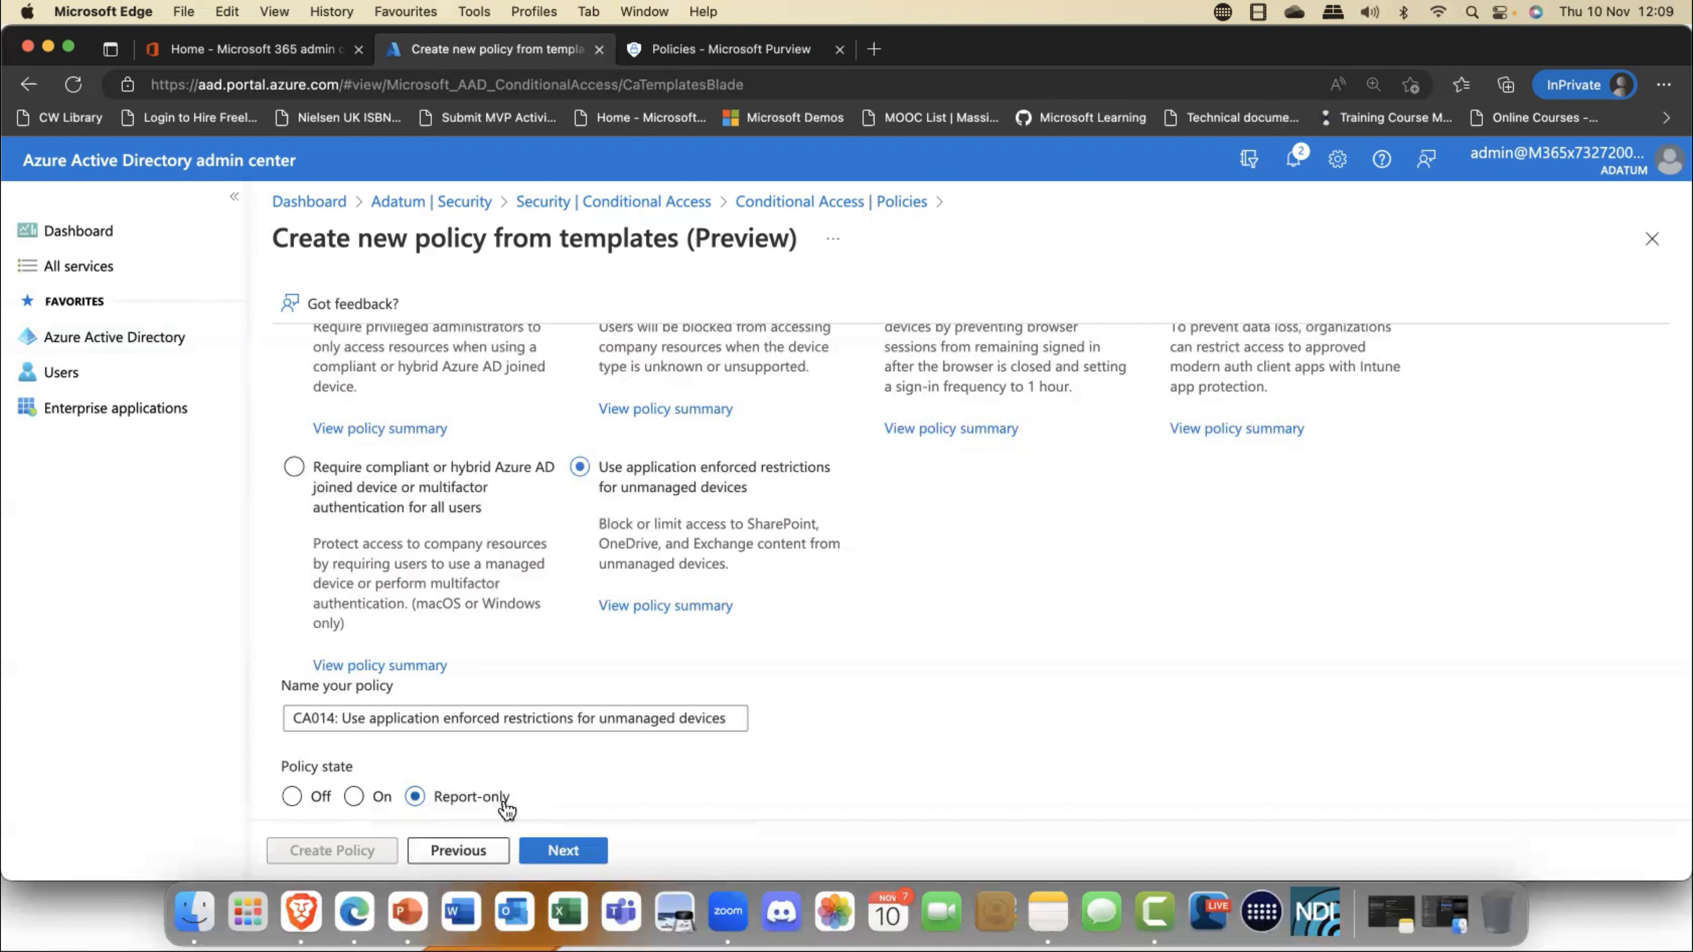
- Switch the template category to Identities and review the templates it offers
scroll(667, 746, "up", 1)
scroll(669, 750, "up", 3)
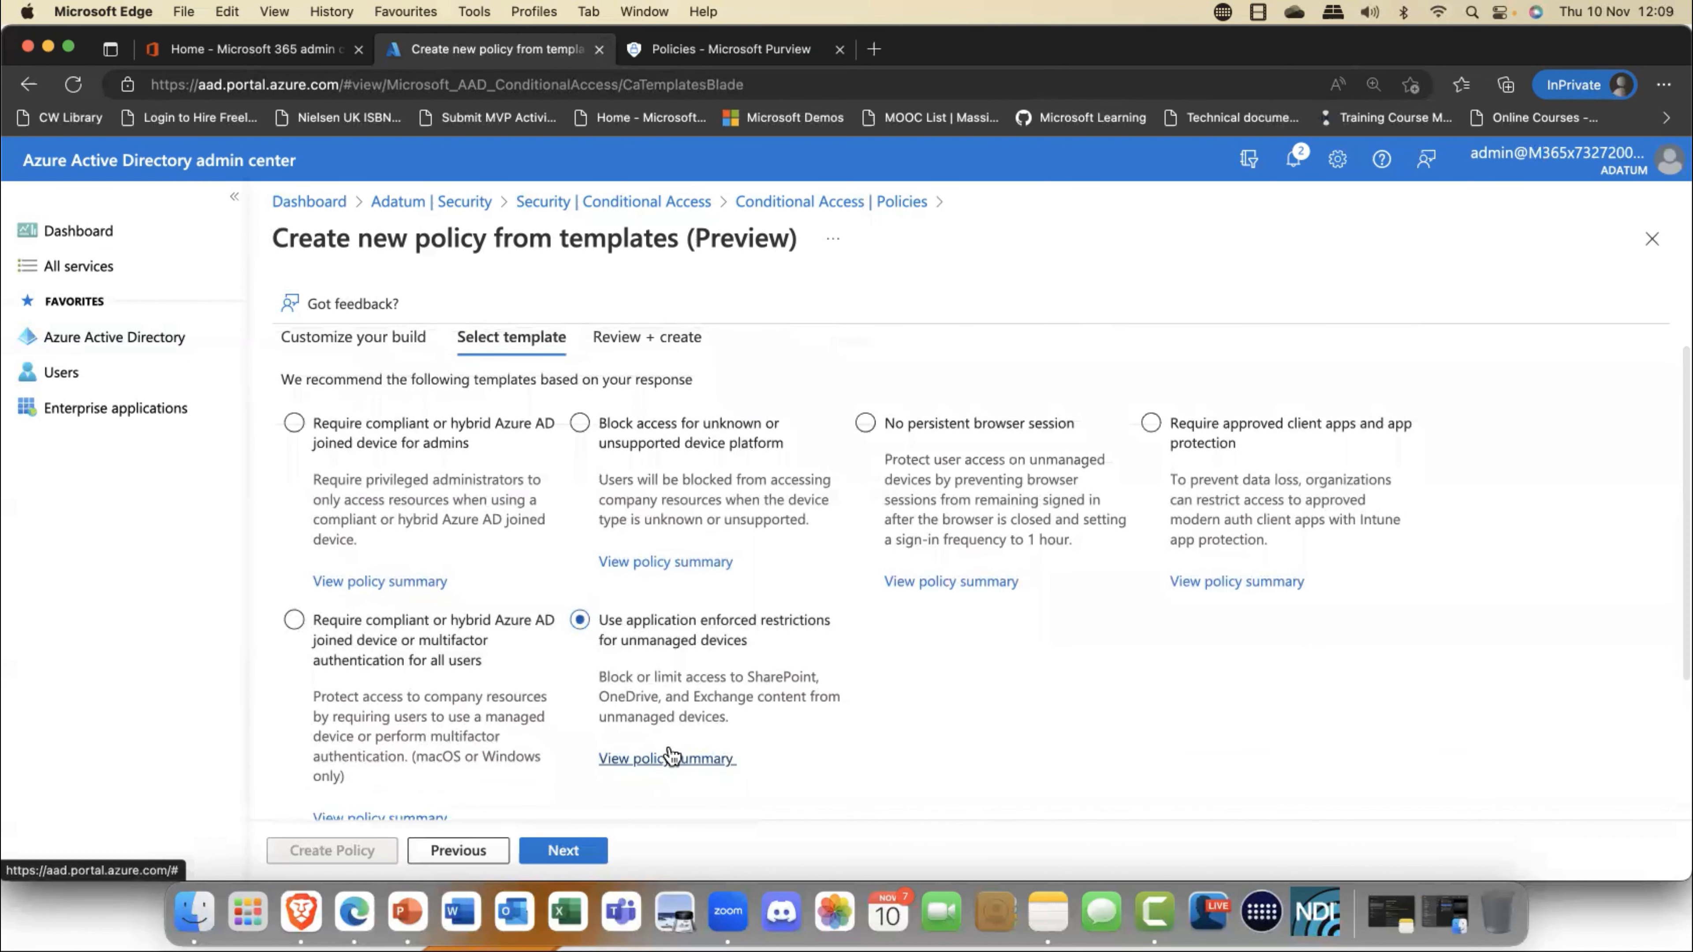
scroll(668, 753, "up", 1)
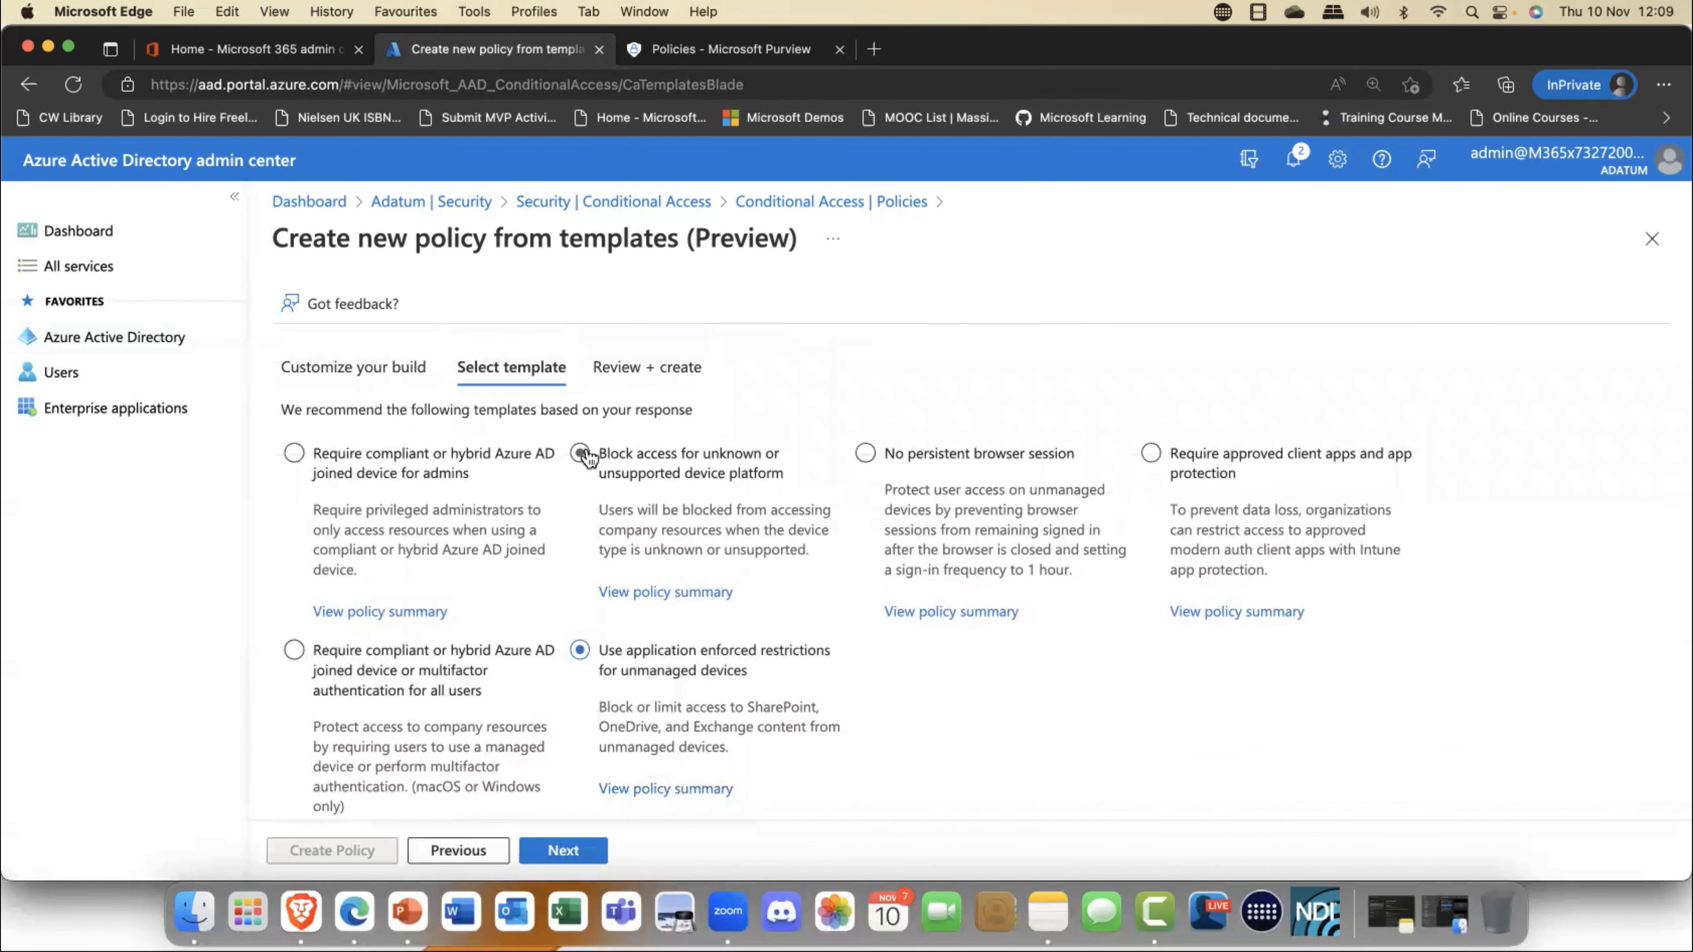
left_click(371, 379)
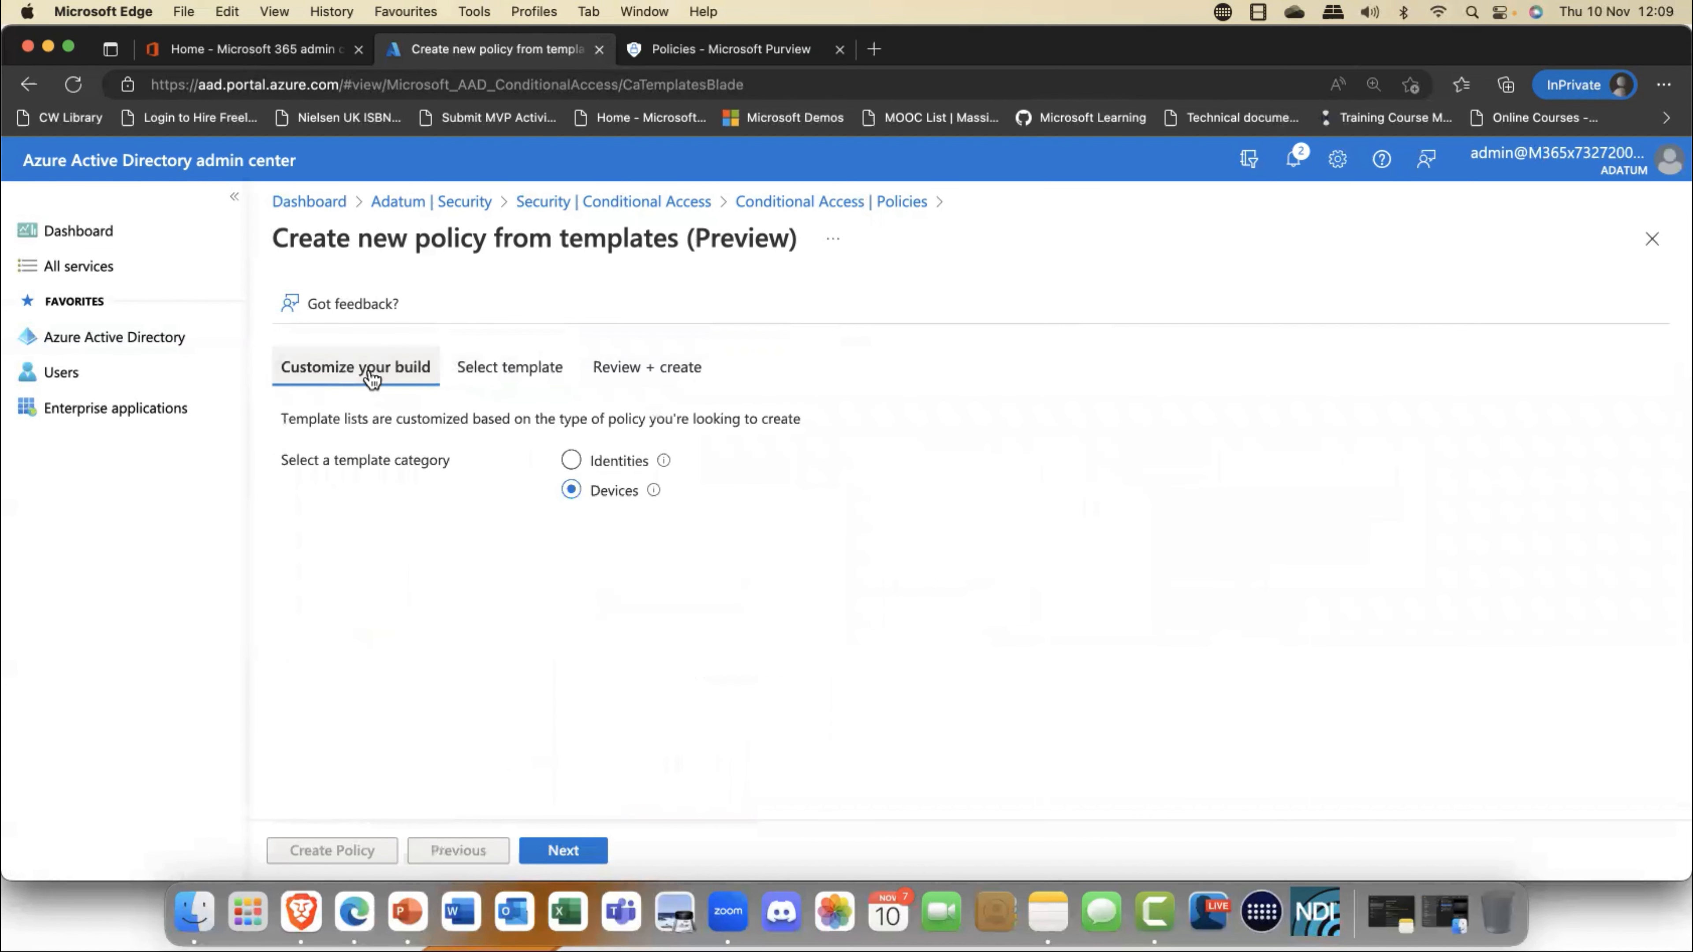
left_click(625, 465)
left_click(563, 851)
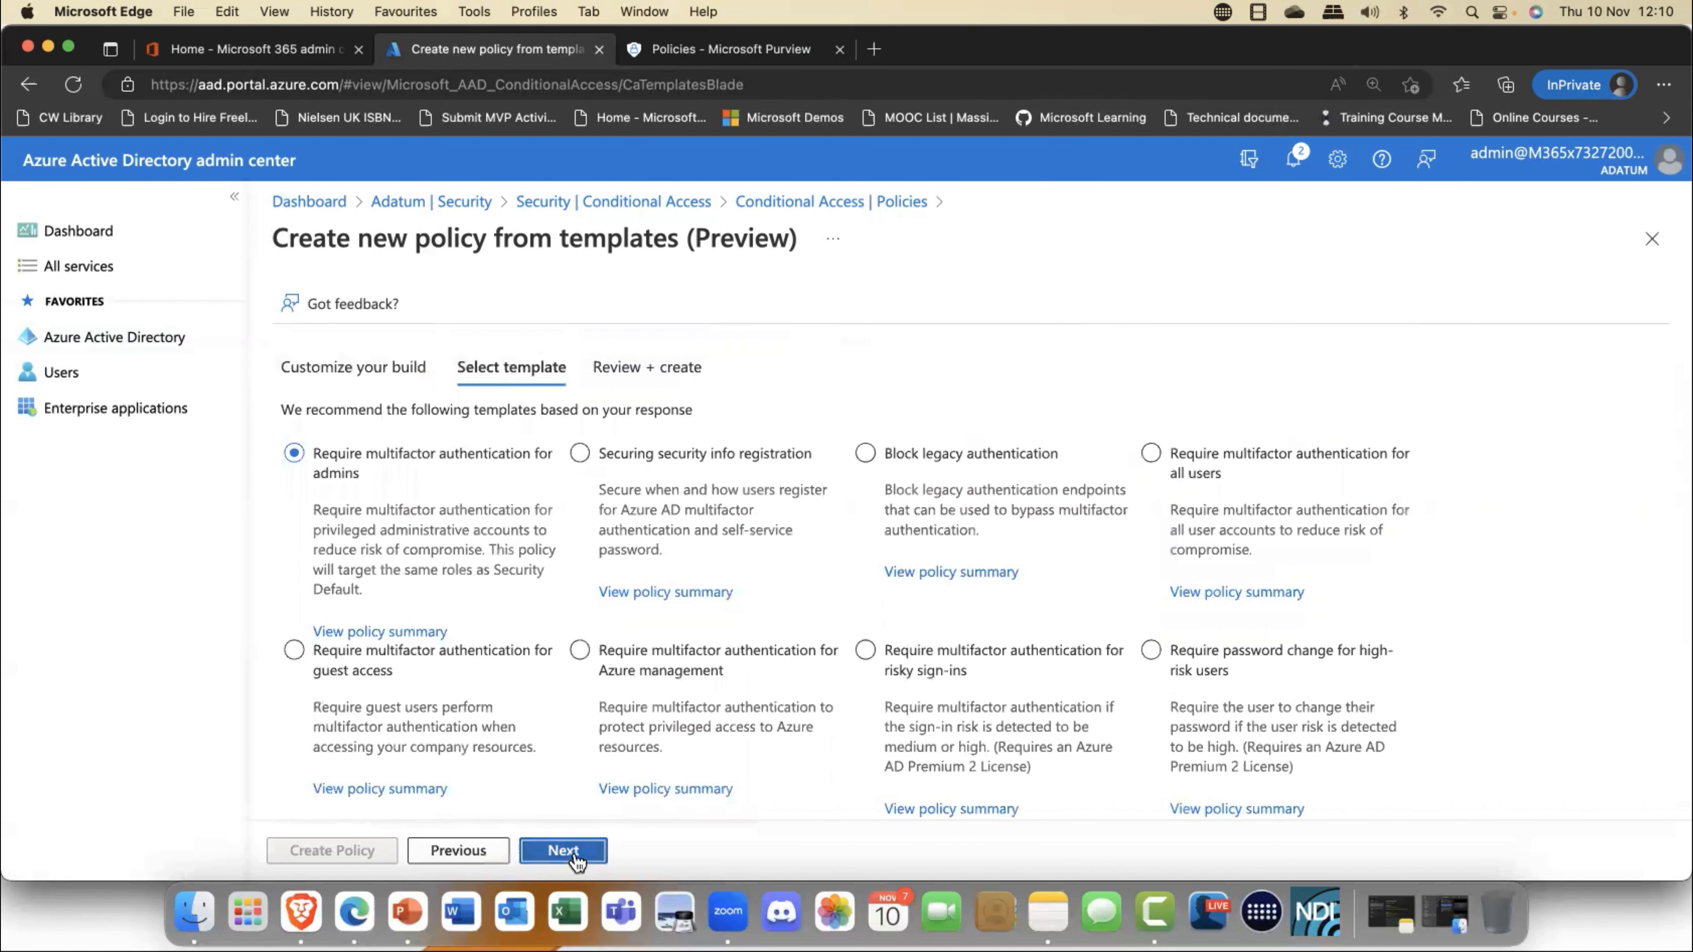
scroll(607, 779, "down", 5)
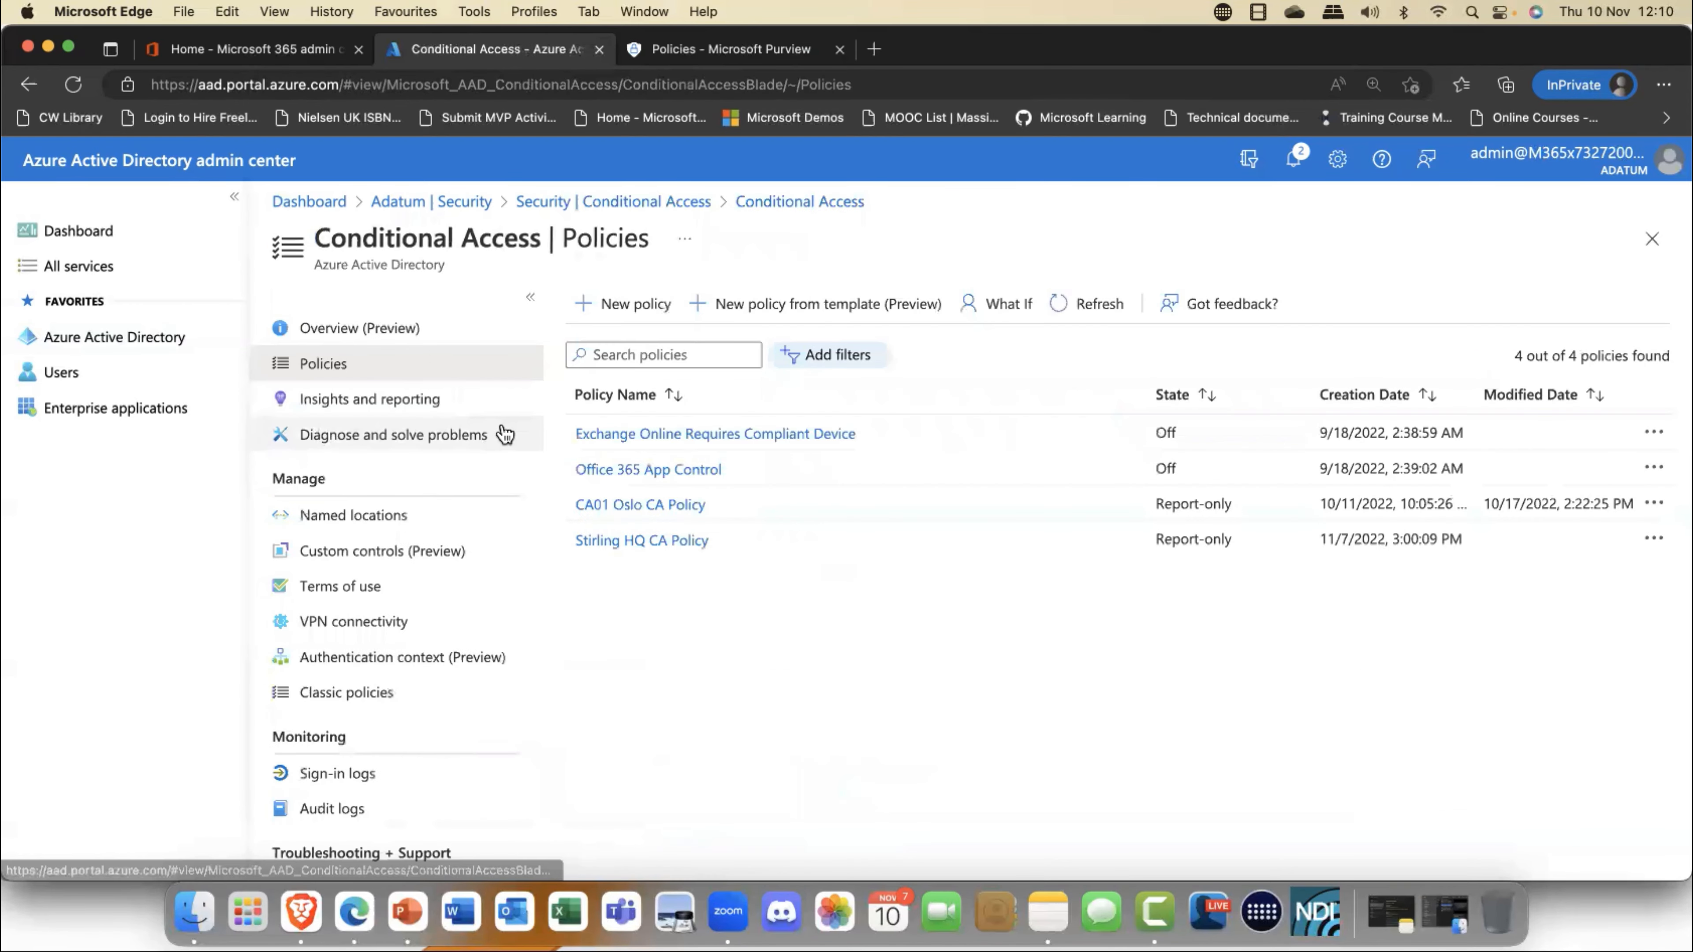
- Start a new blank Conditional Access policy and name it Oslo Sales CA Policy
left_click(634, 306)
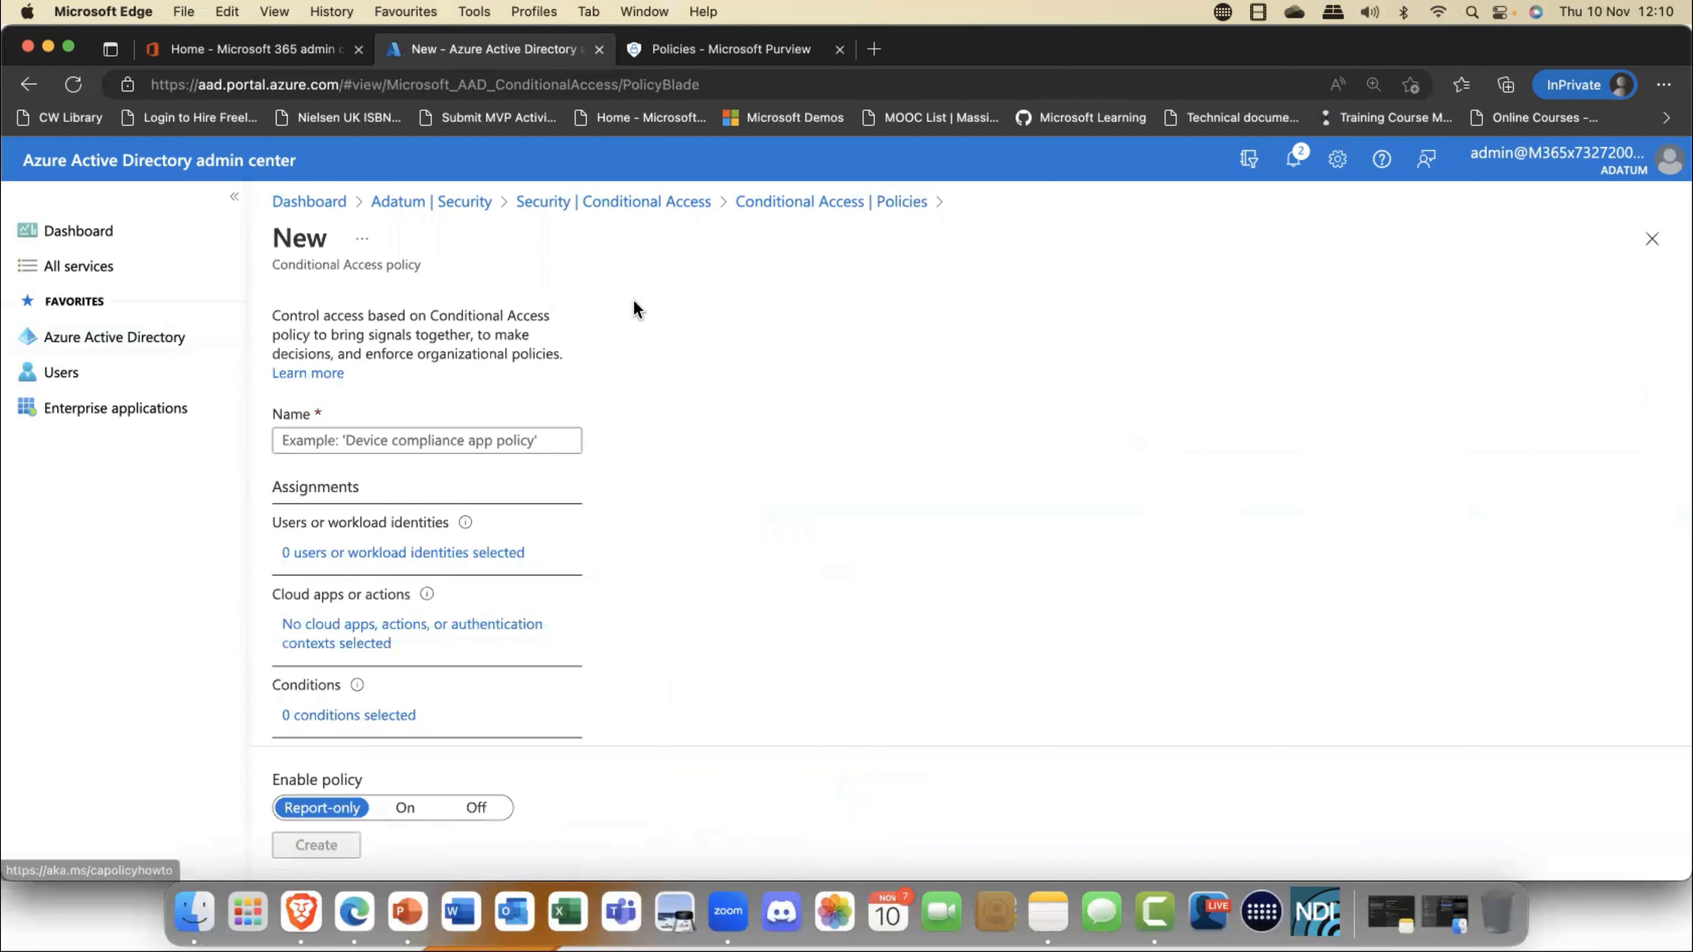
left_click(371, 440)
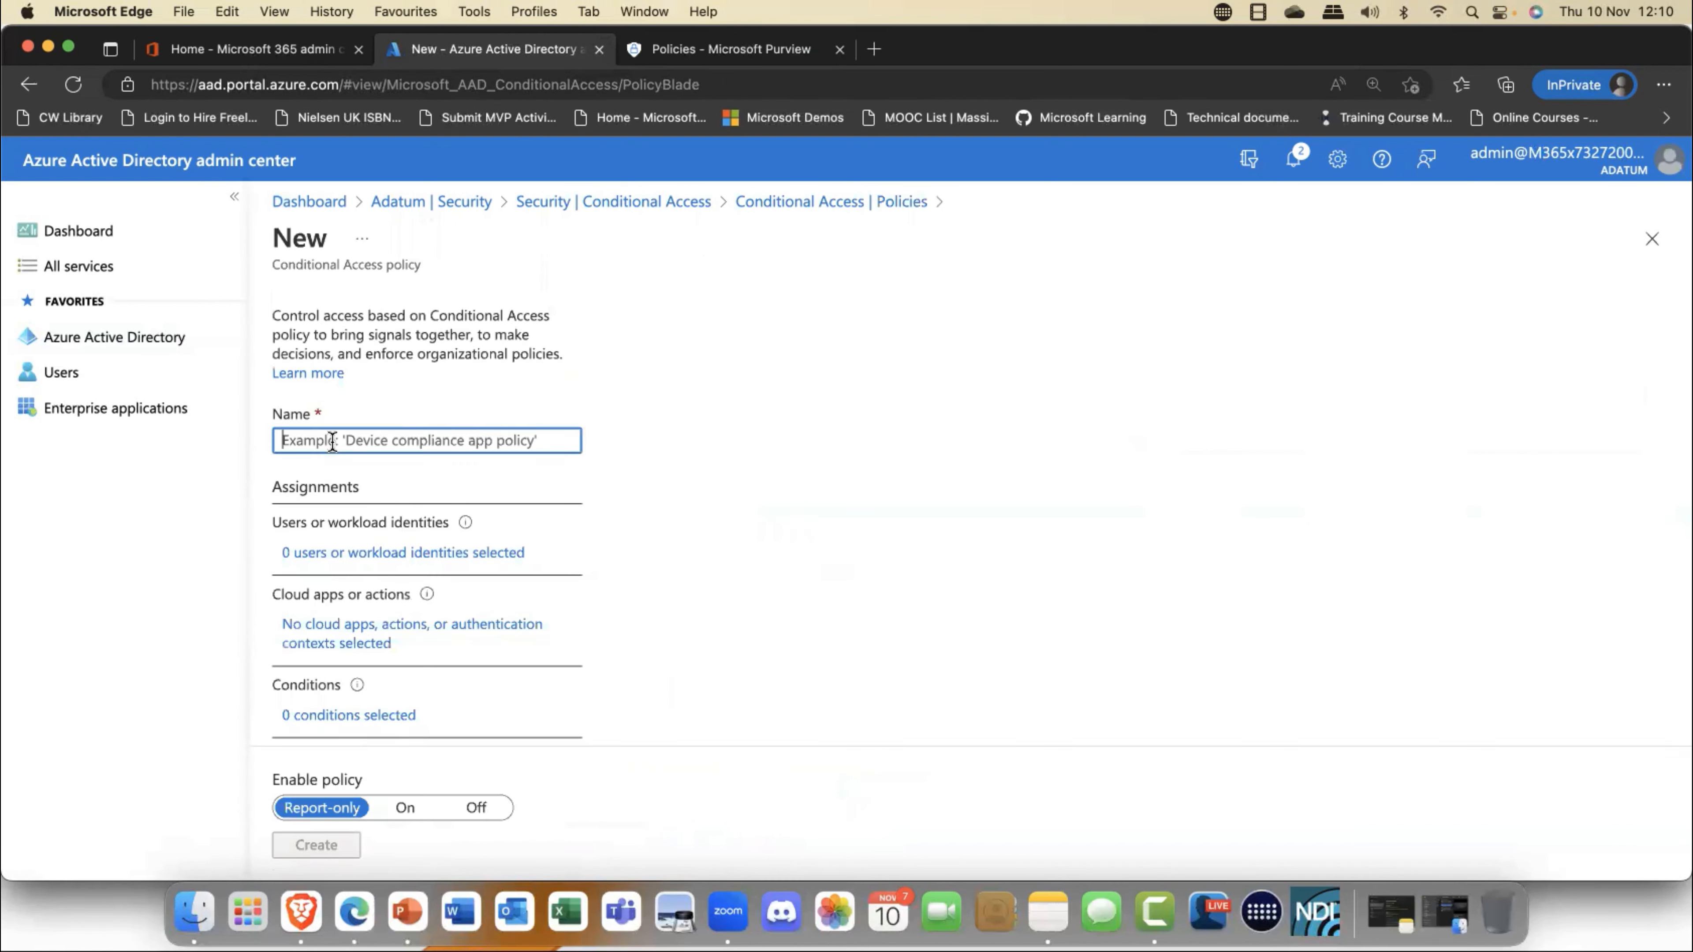
type("Oslo")
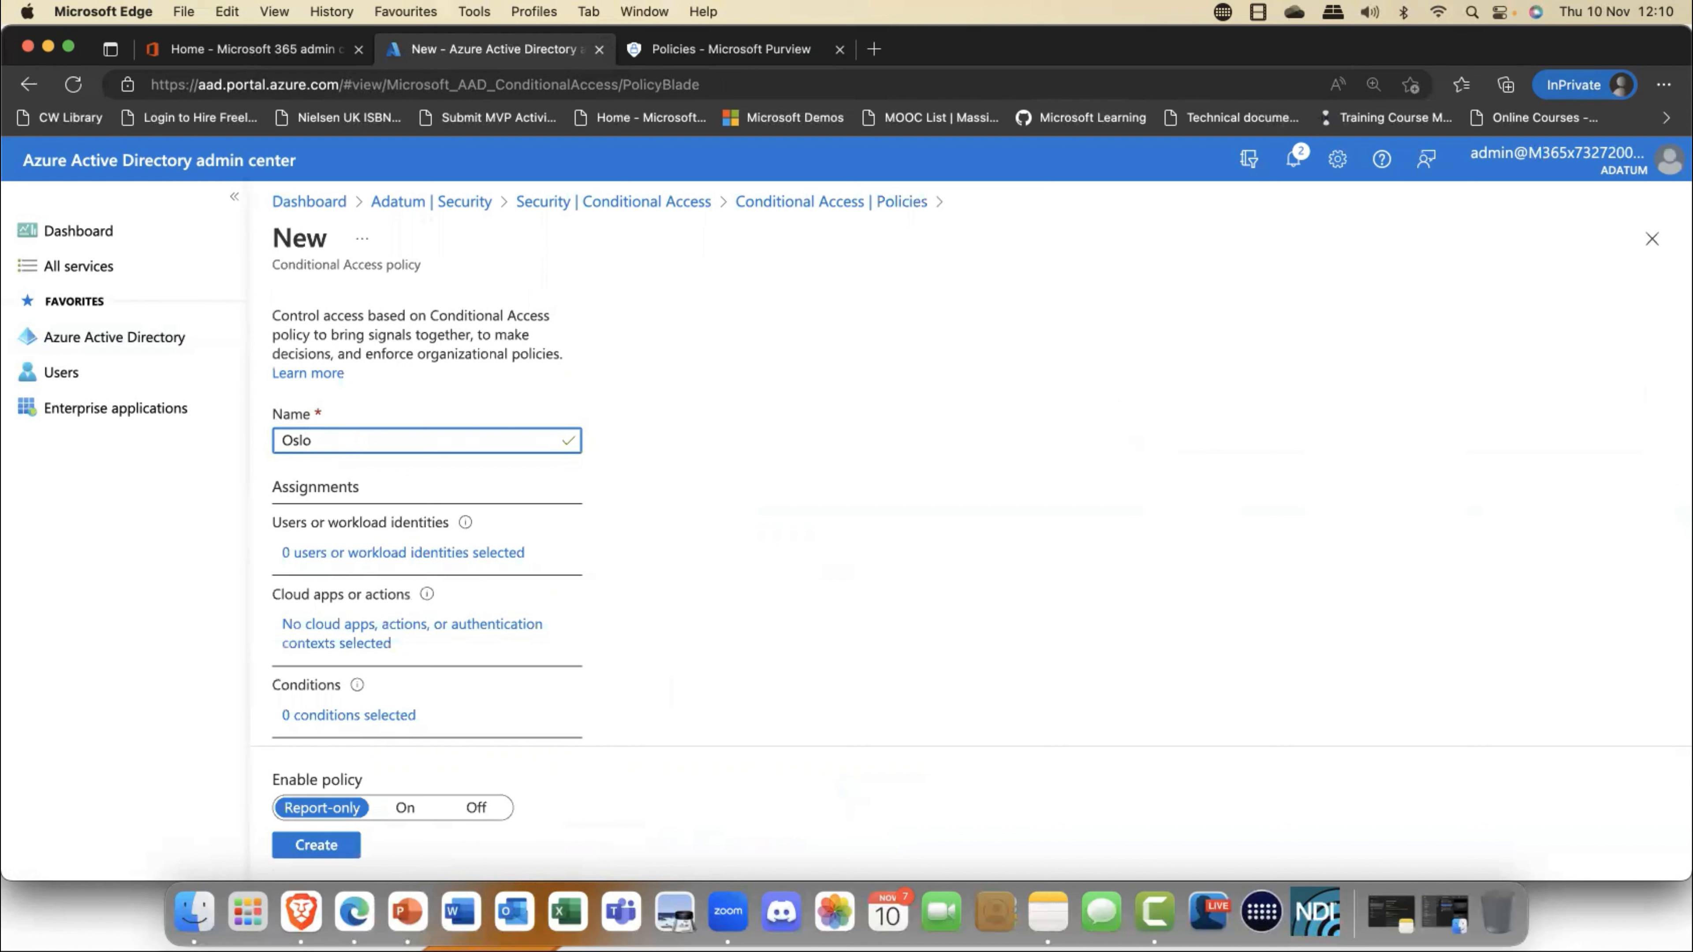
type(" Sales CA Policy")
- Limit the policy's included users to specific users and groups, checking the available identity types and built-in directory roles
scroll(360, 522, "down", 1)
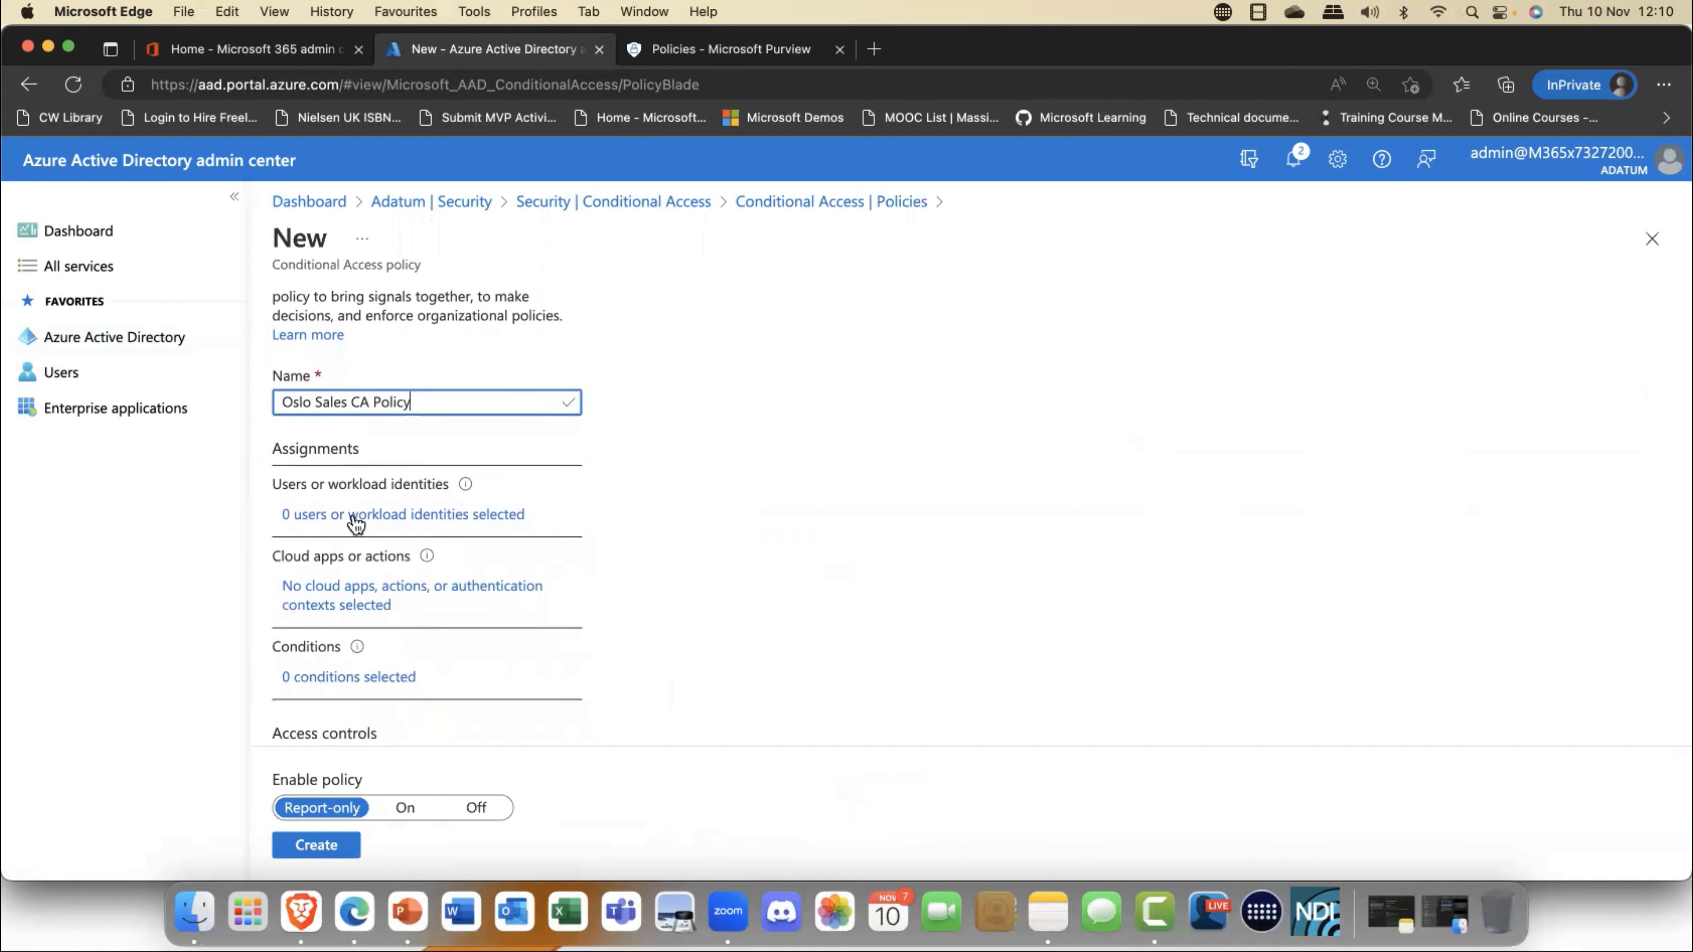
left_click(356, 518)
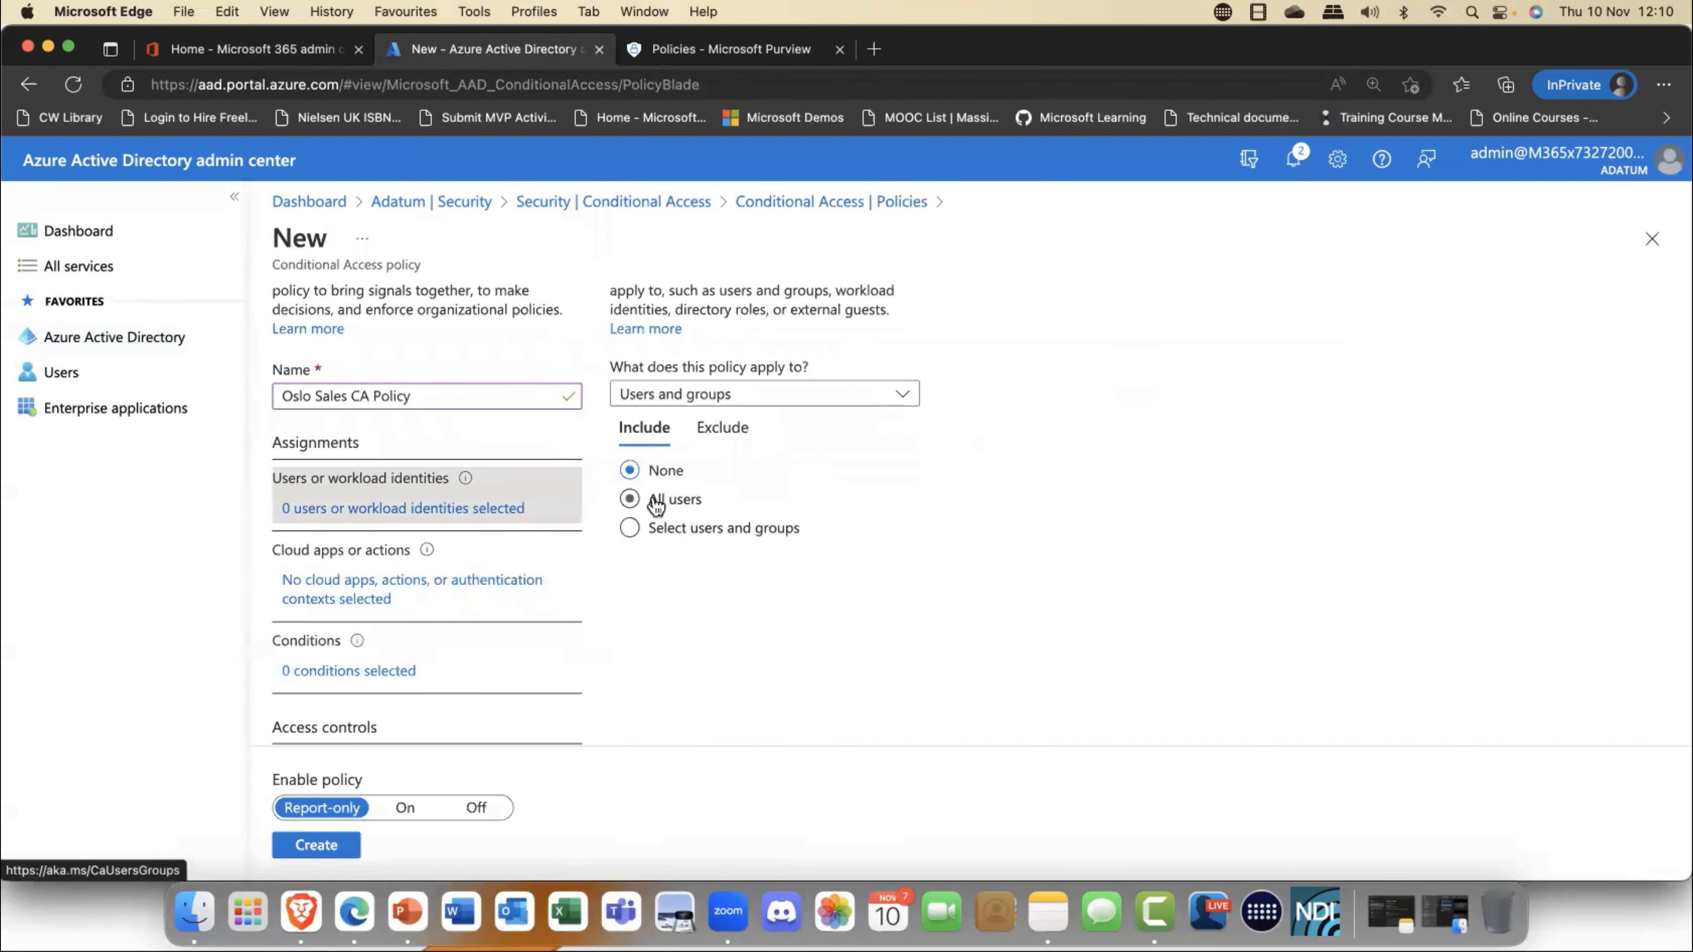
scroll(637, 523, "up", 1)
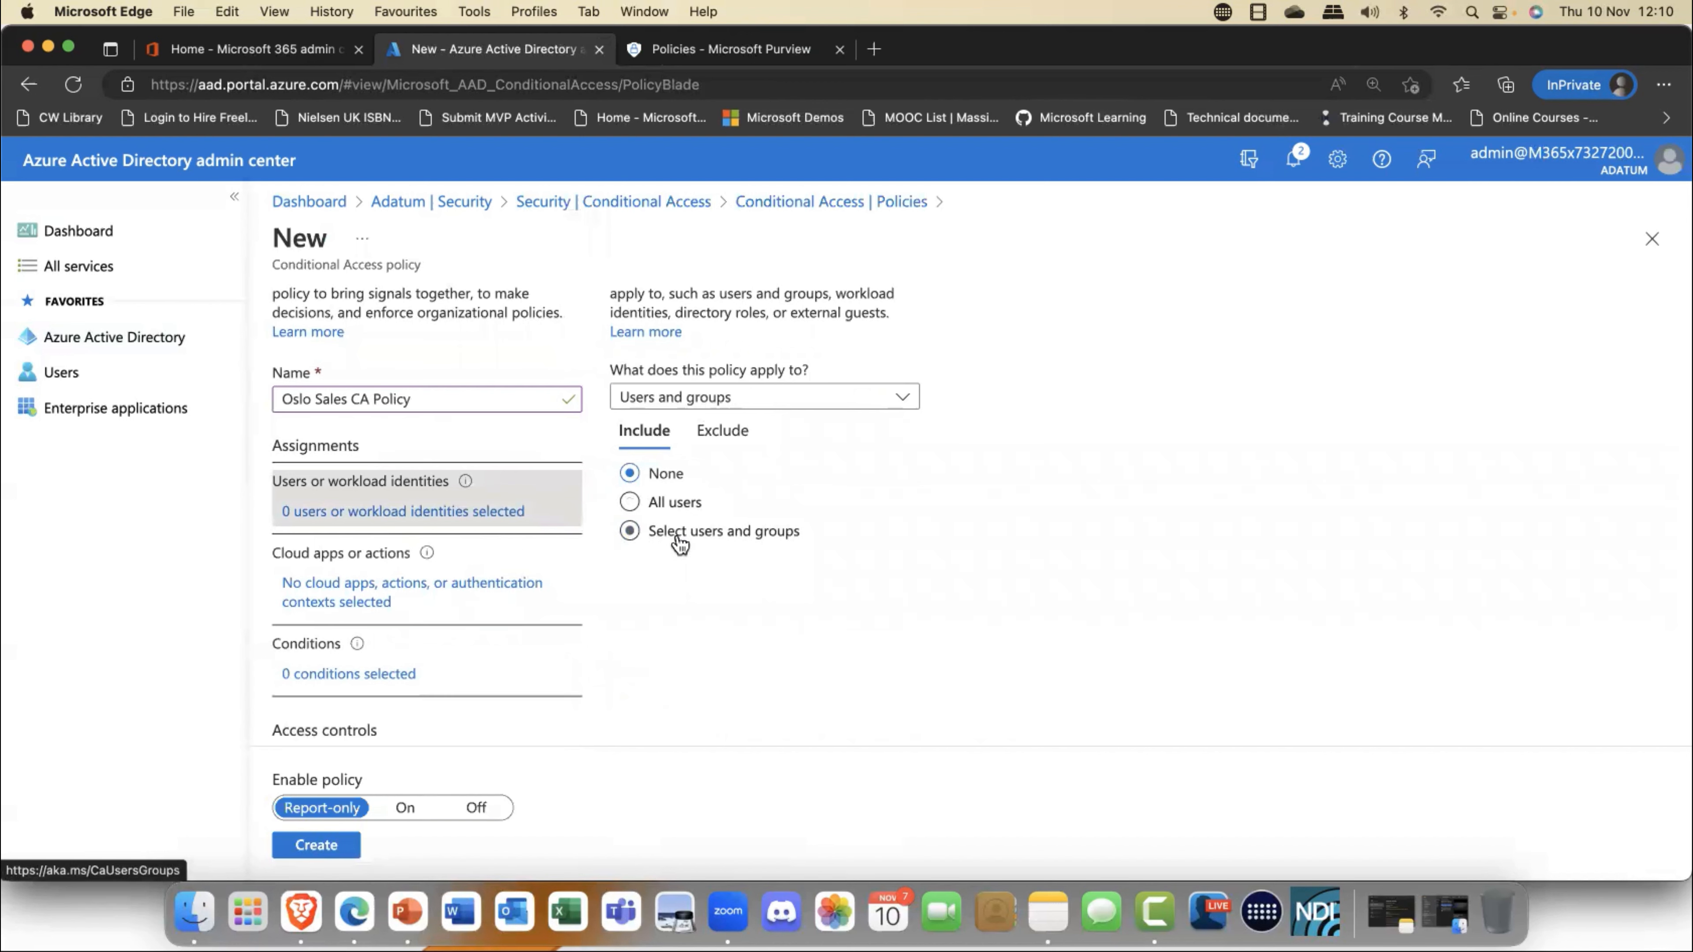
left_click(903, 399)
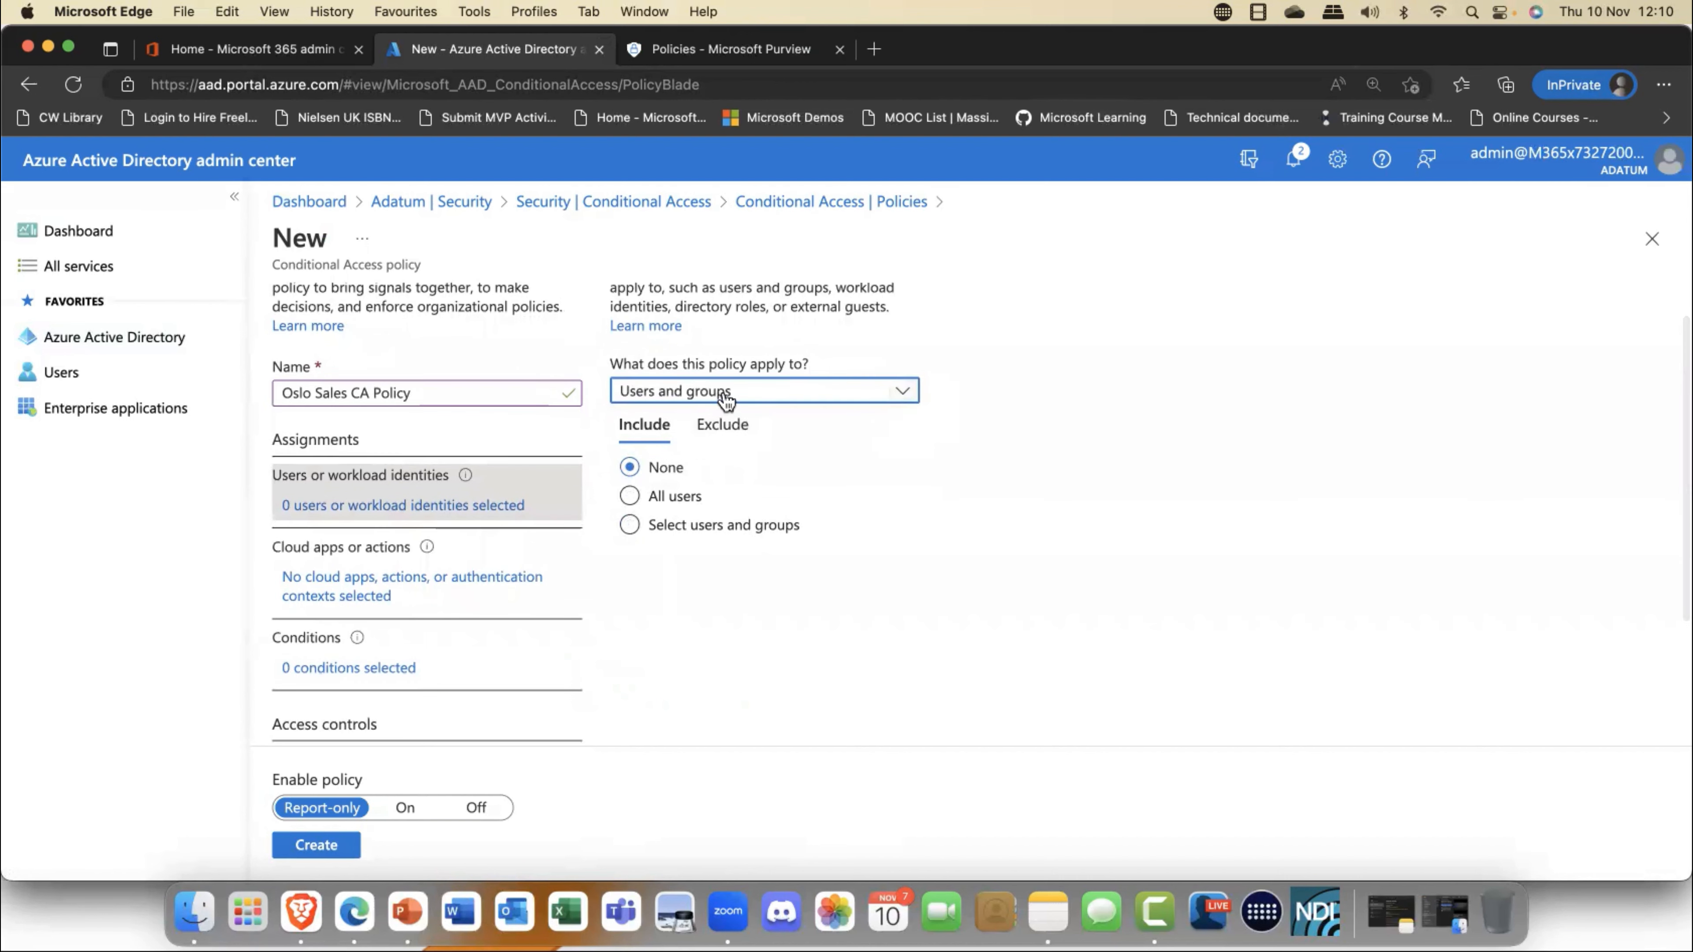
scroll(733, 393, "down", 1)
left_click(745, 388)
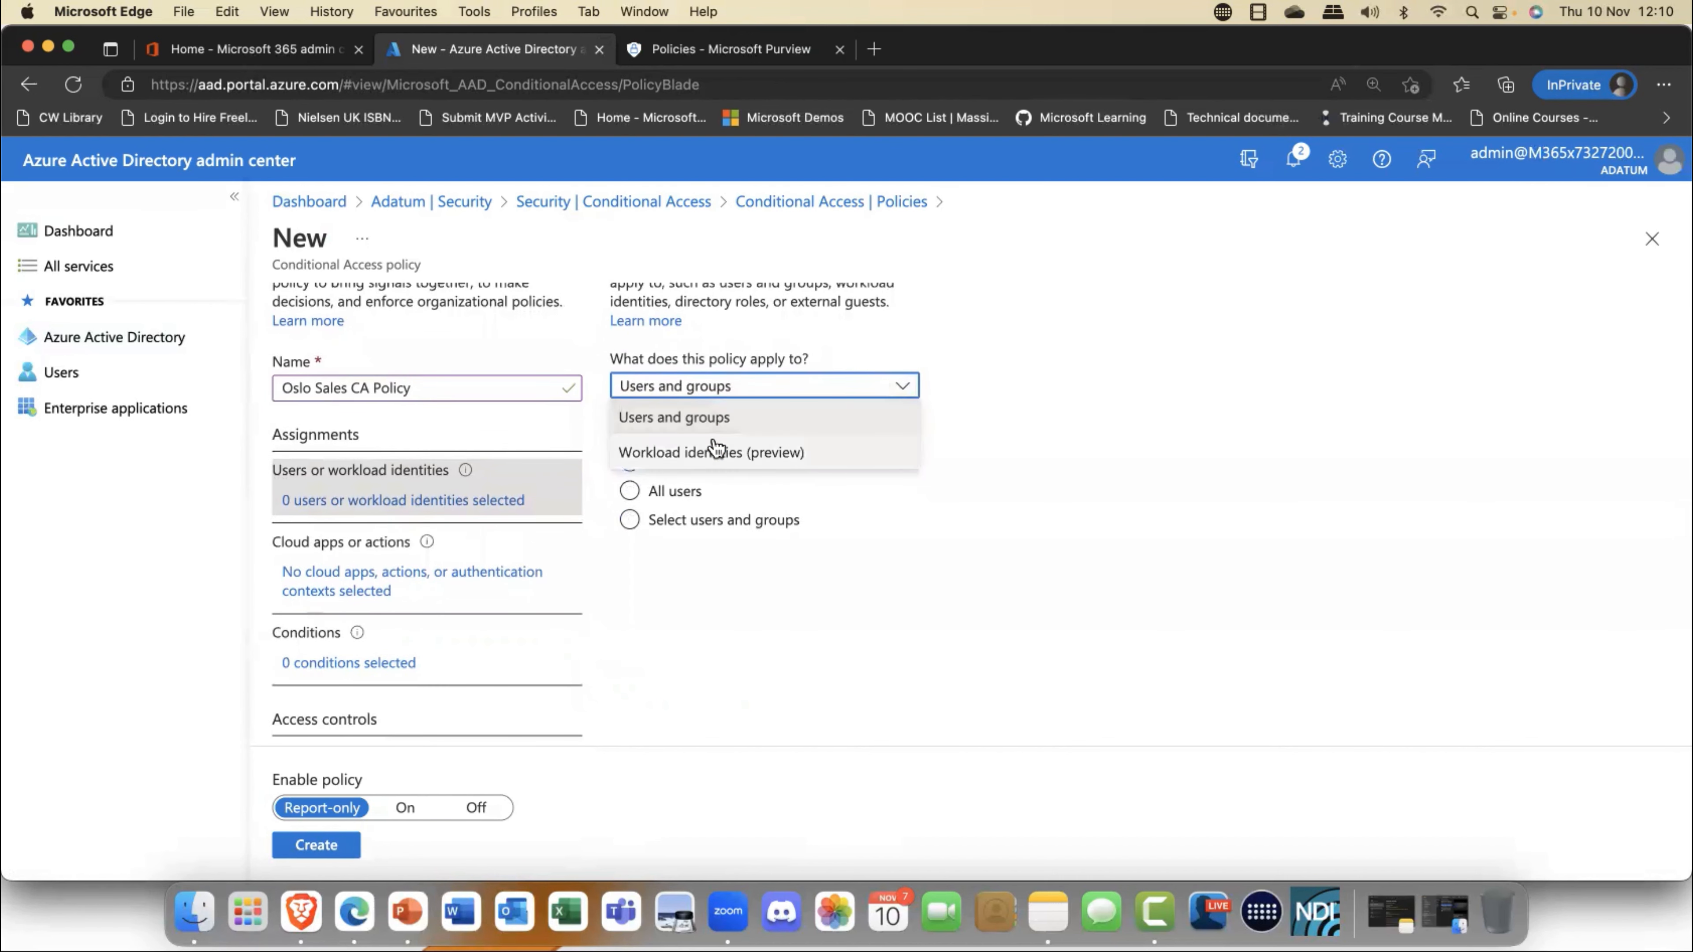
scroll(714, 449, "up", 1)
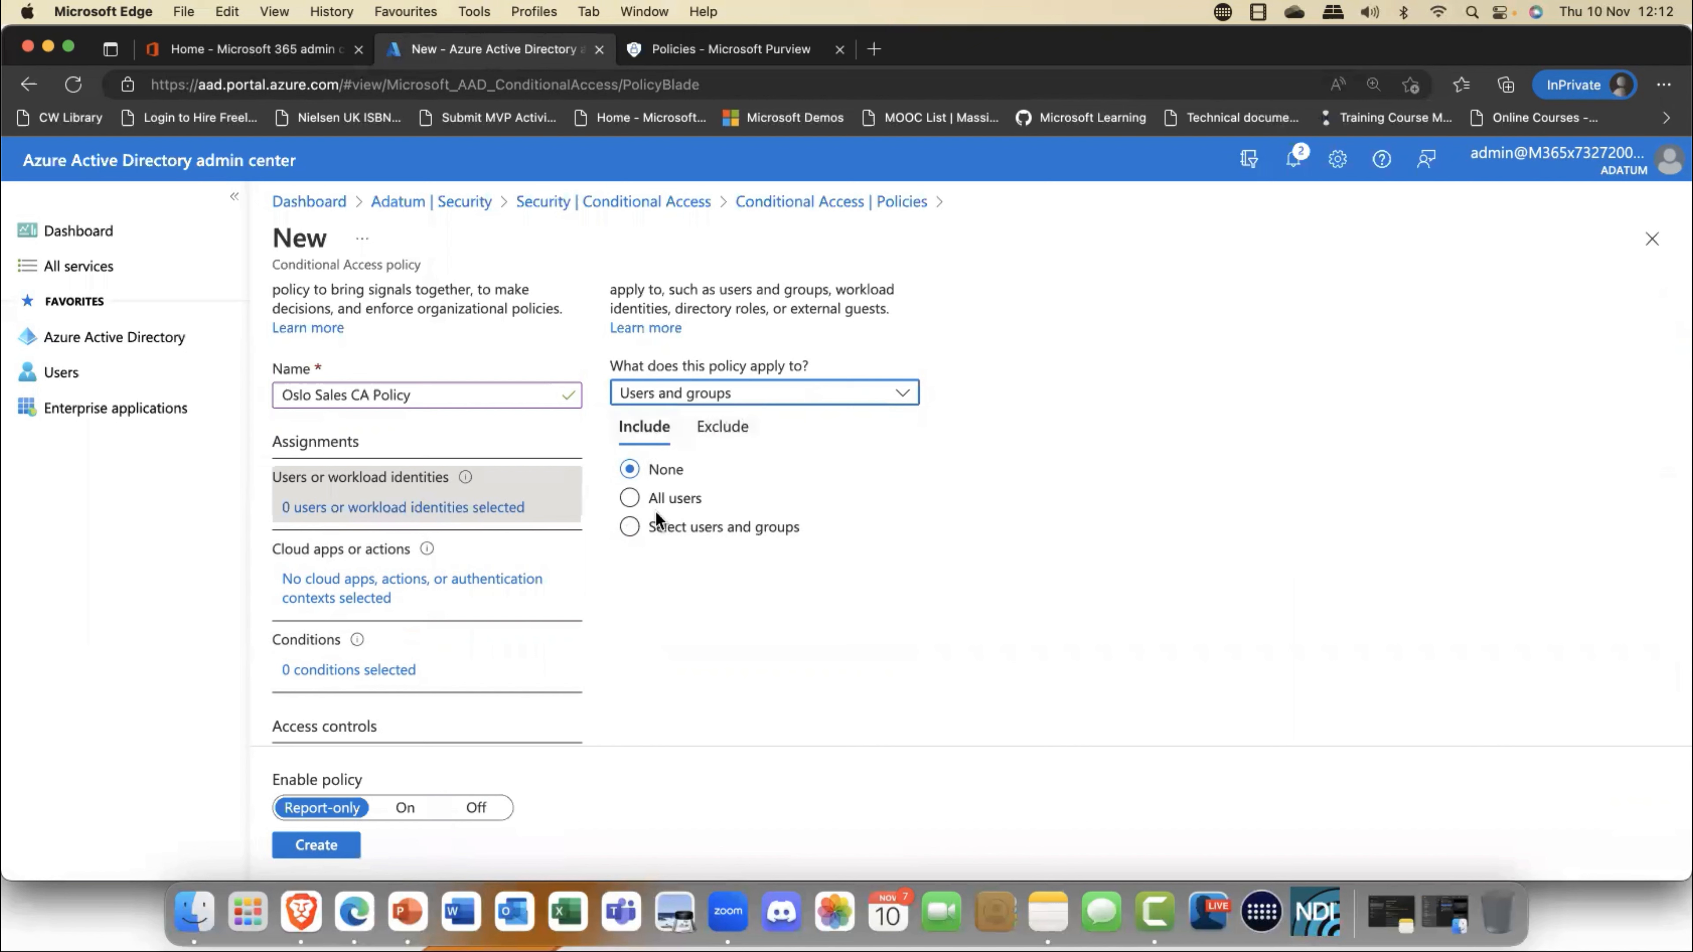
left_click(638, 533)
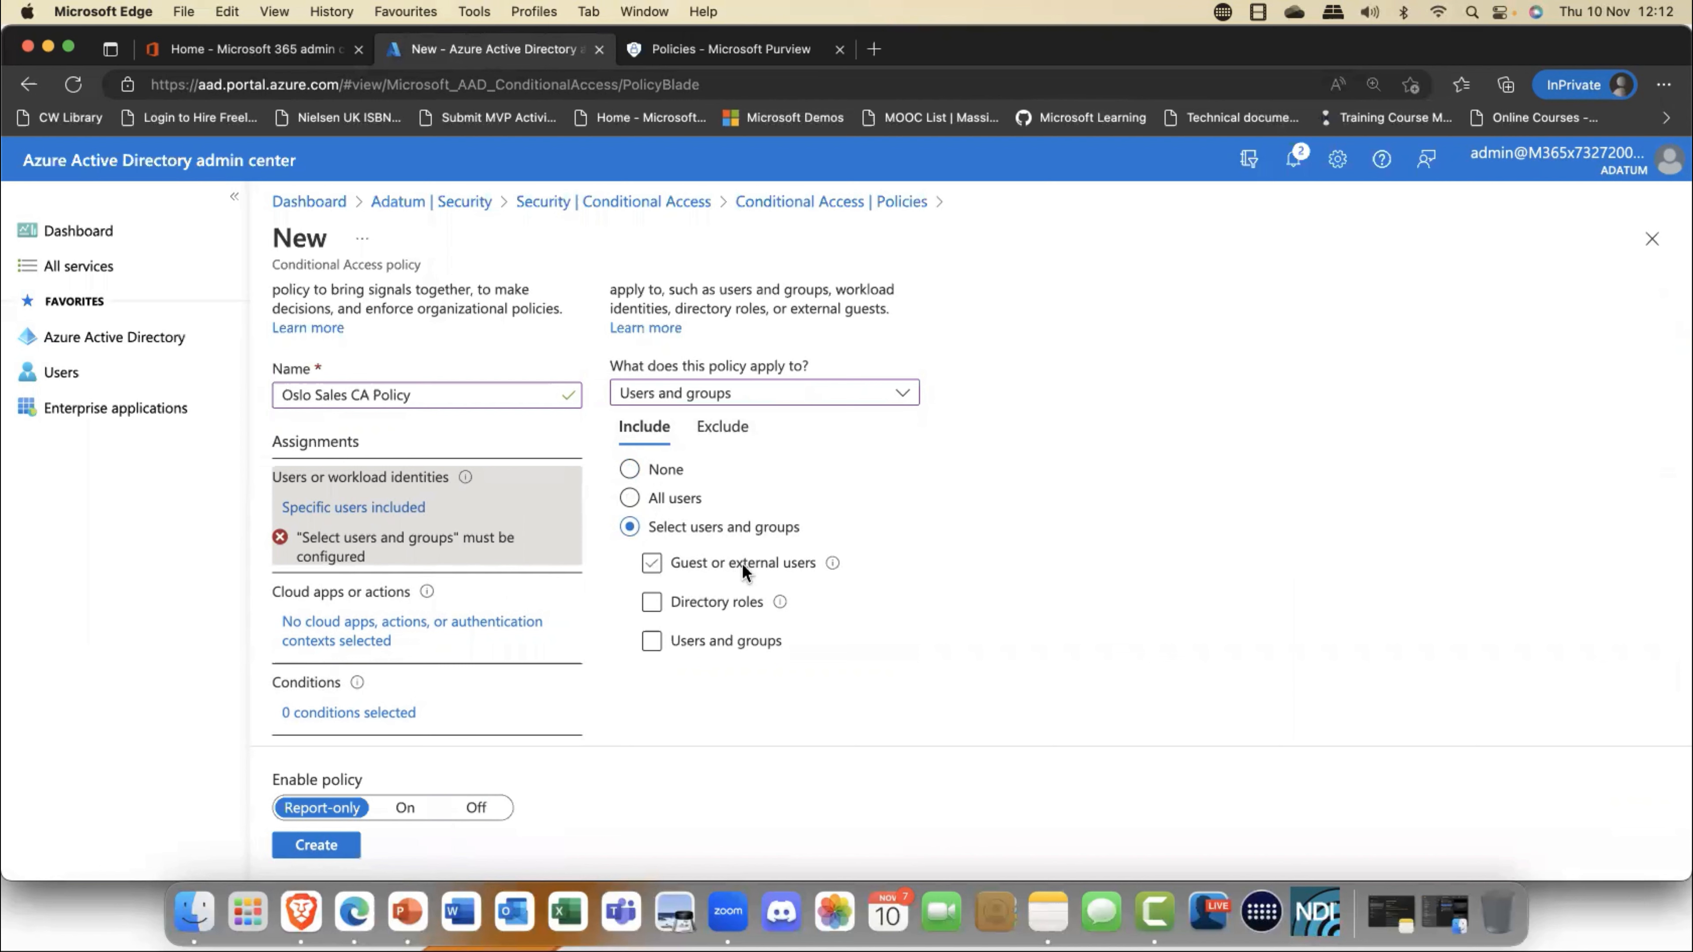
left_click(731, 606)
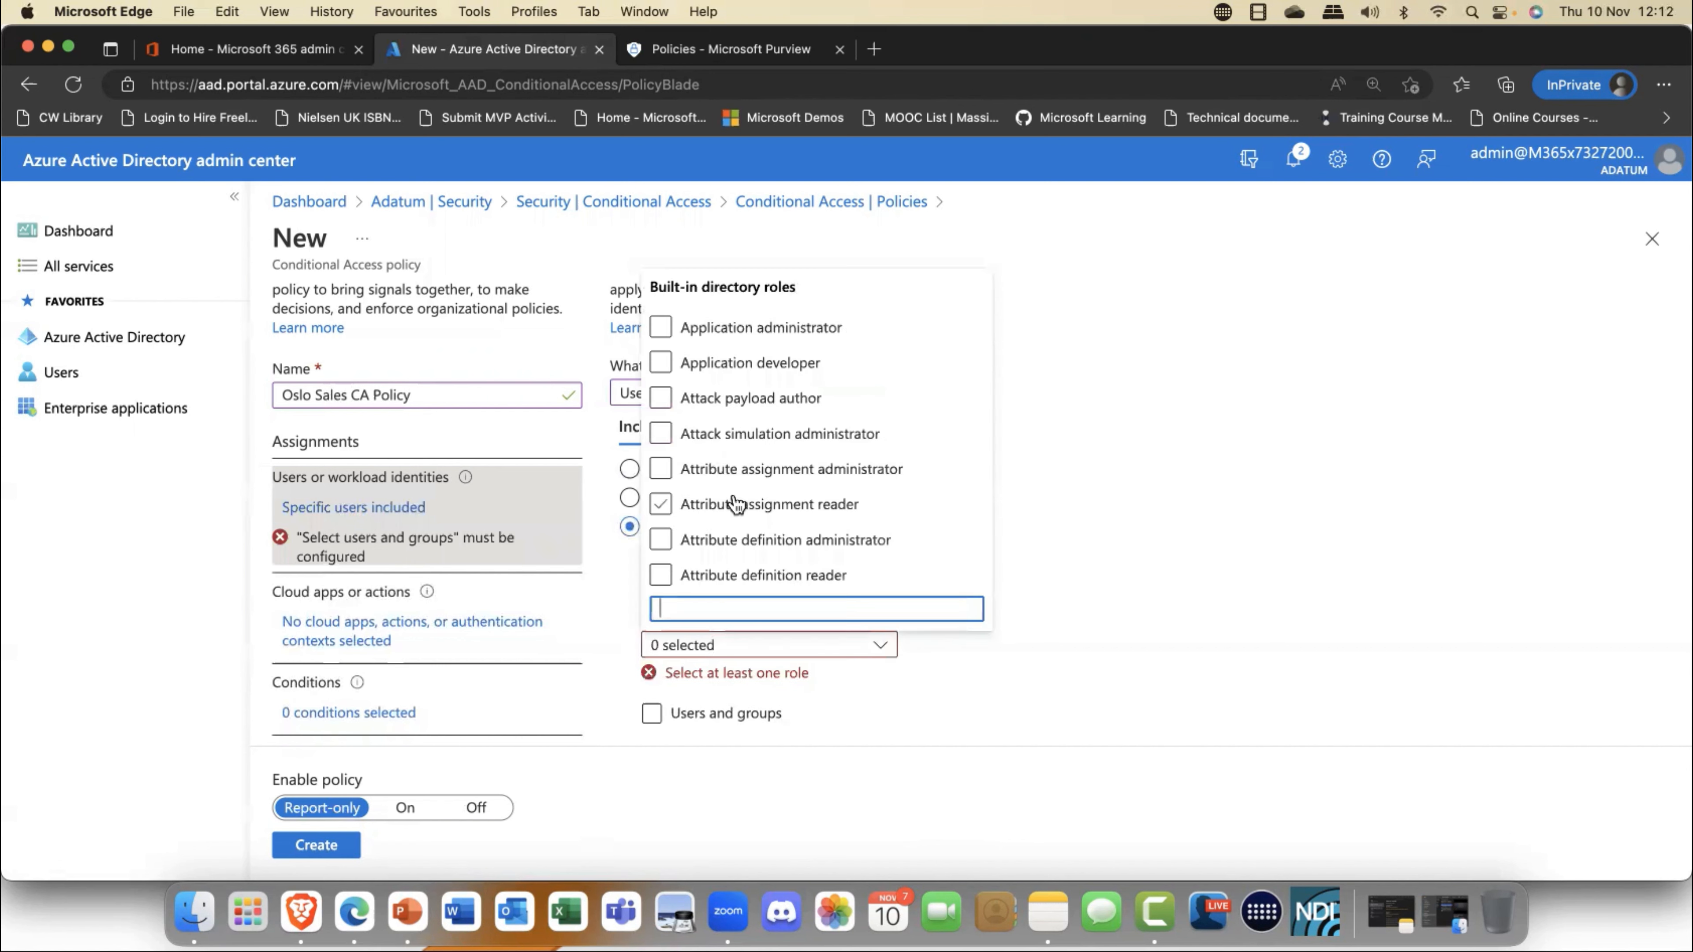
left_click(729, 400)
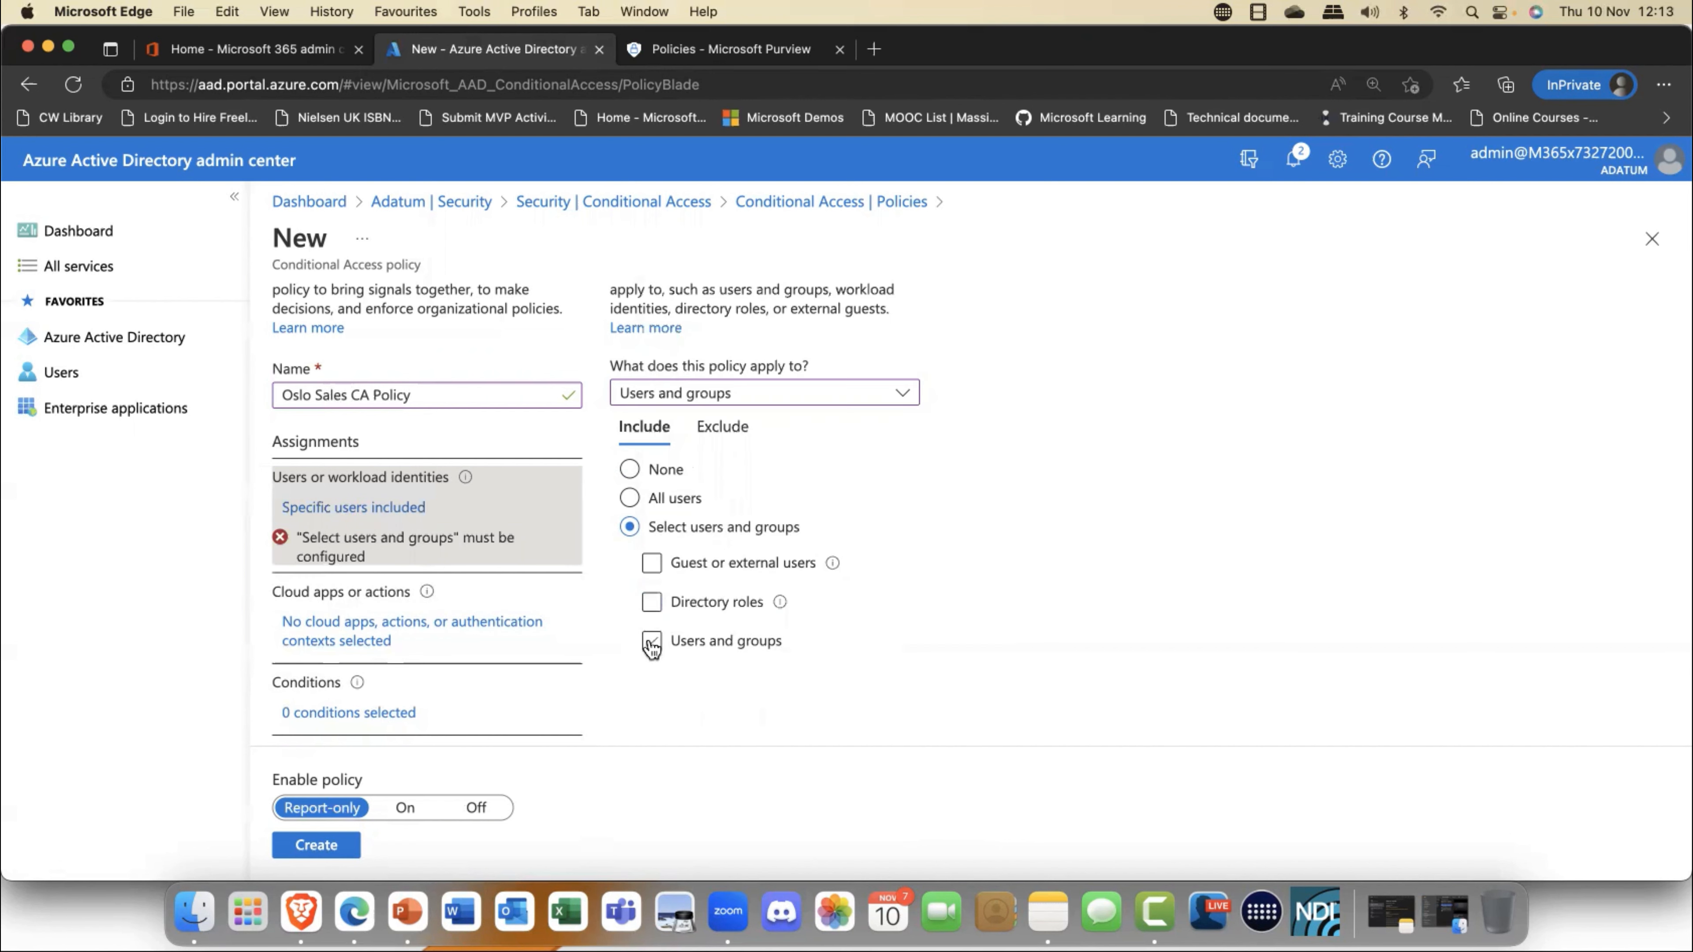
left_click(652, 641)
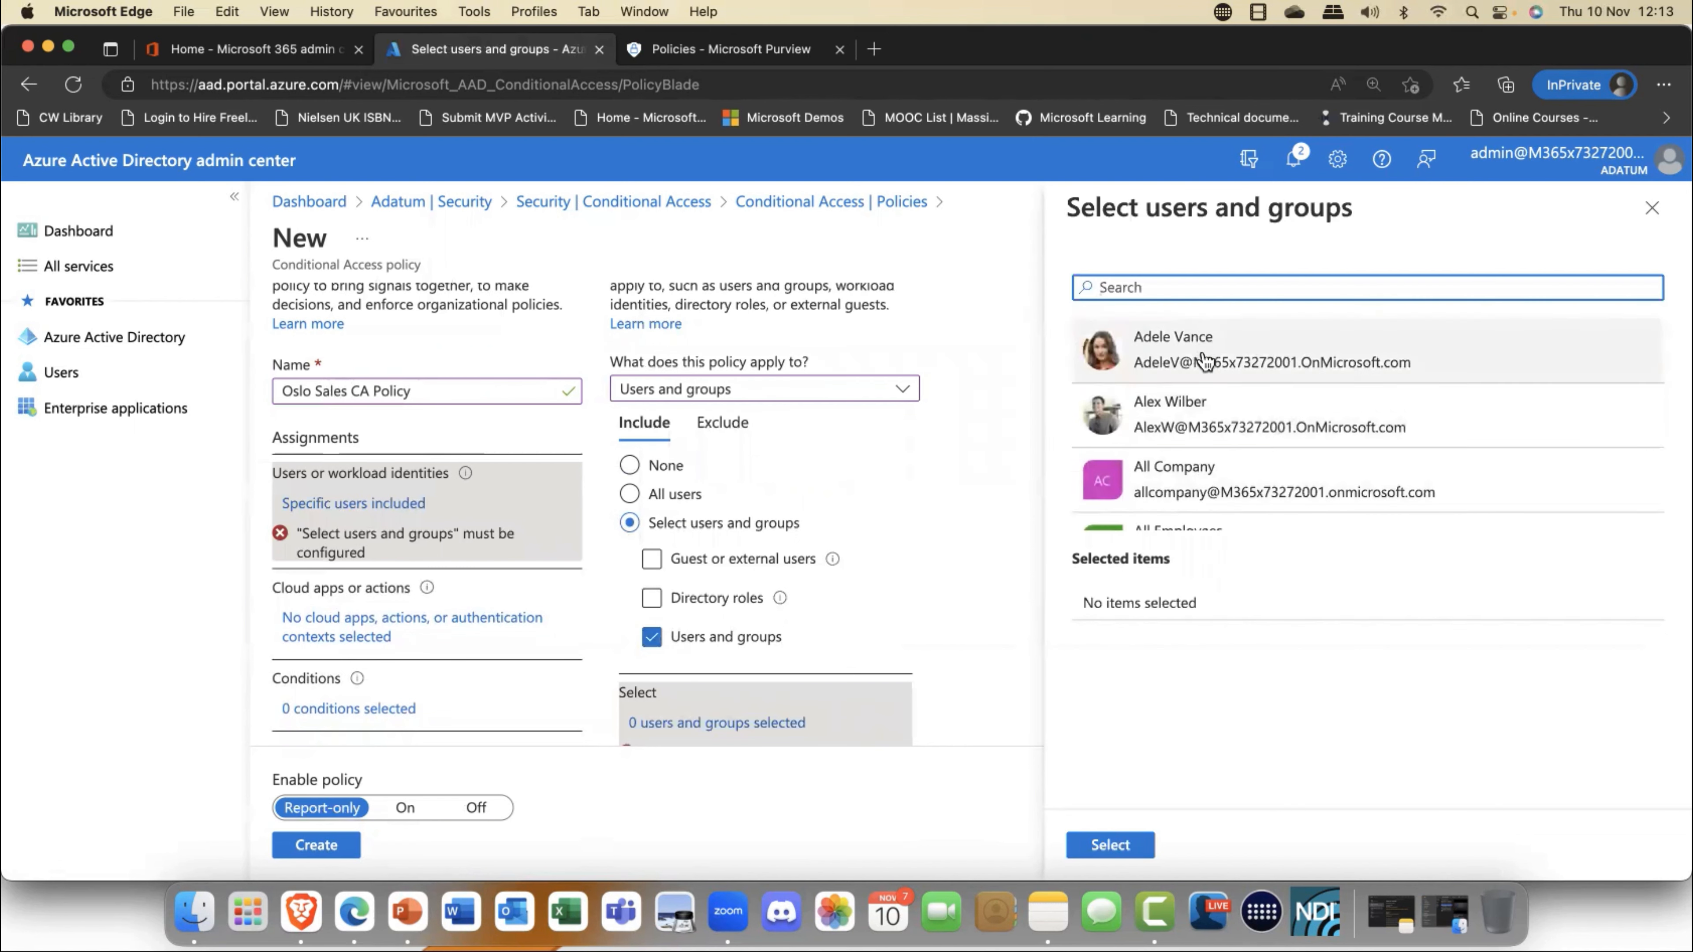
- Search the directory for sales and include the Sales Best Practices and Sales Team groups in the policy
scroll(1205, 364, "down", 5)
scroll(1205, 363, "down", 5)
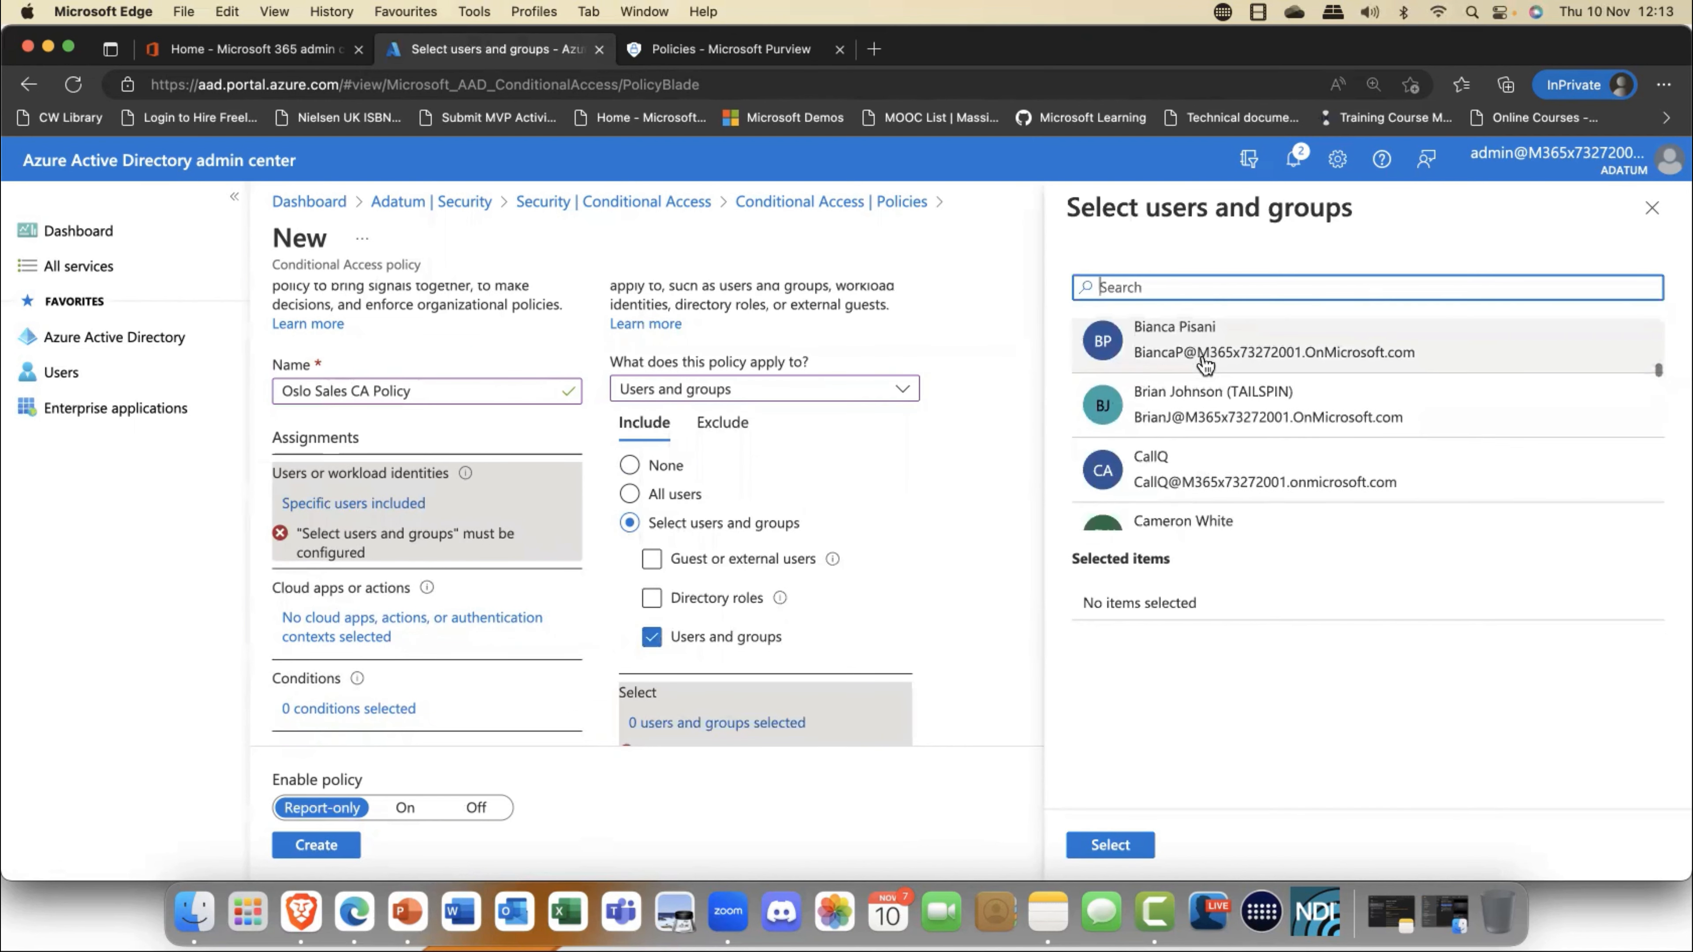
scroll(1204, 363, "up", 3)
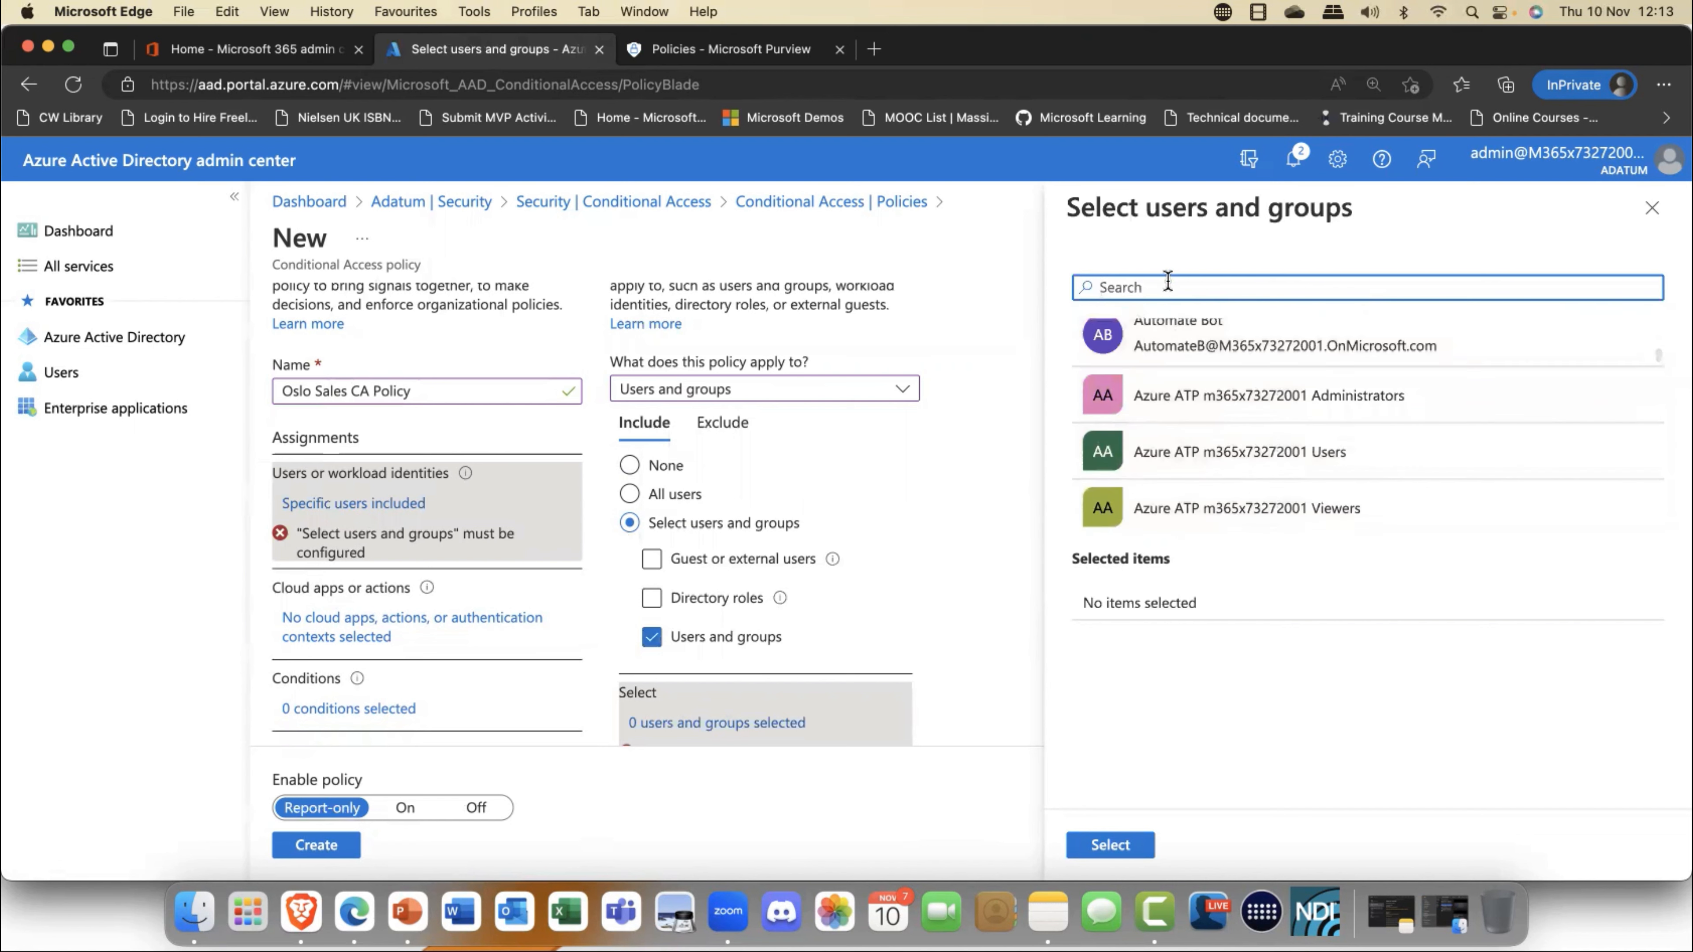
type("sales")
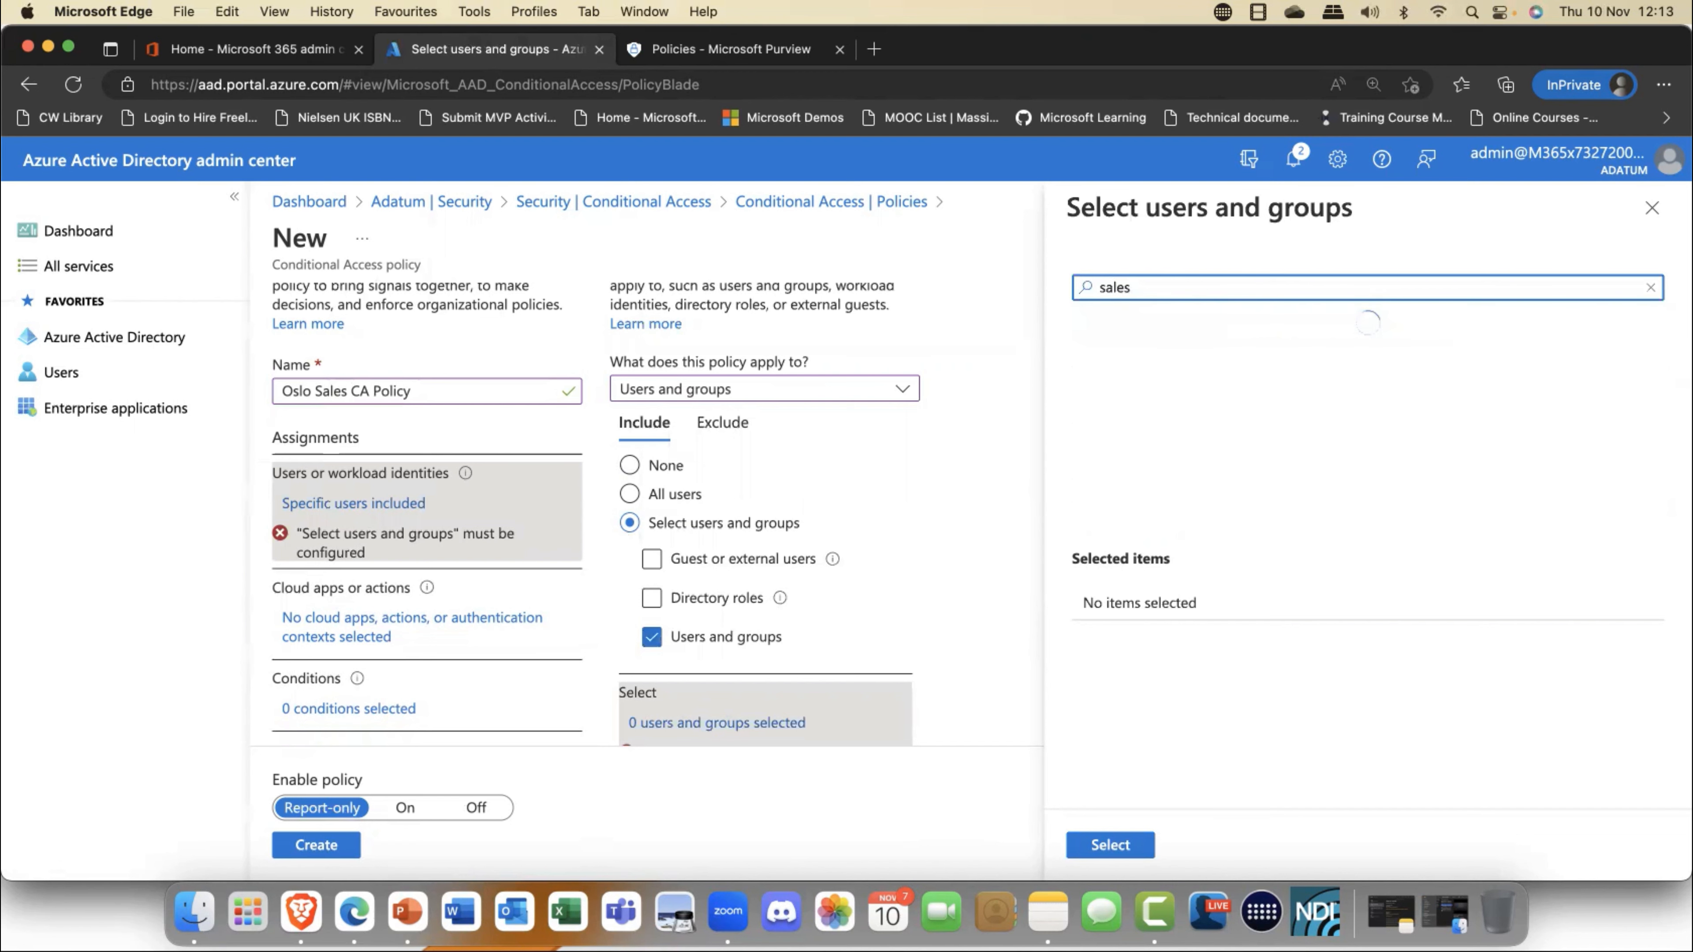
left_click(1190, 403)
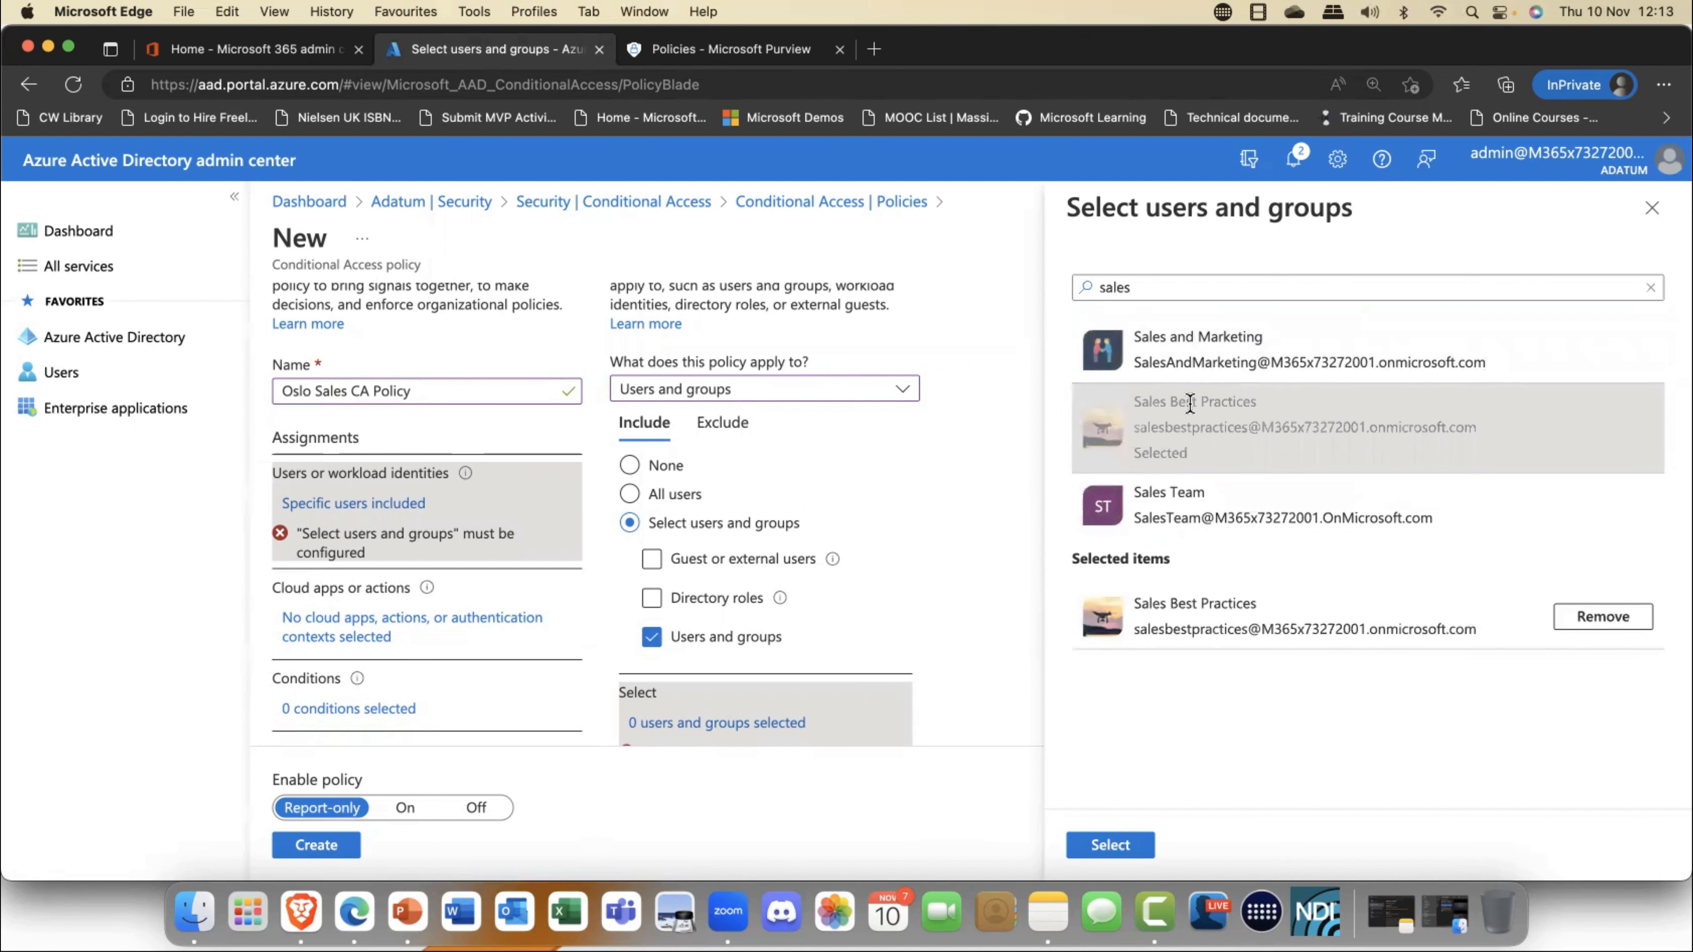
left_click(1179, 497)
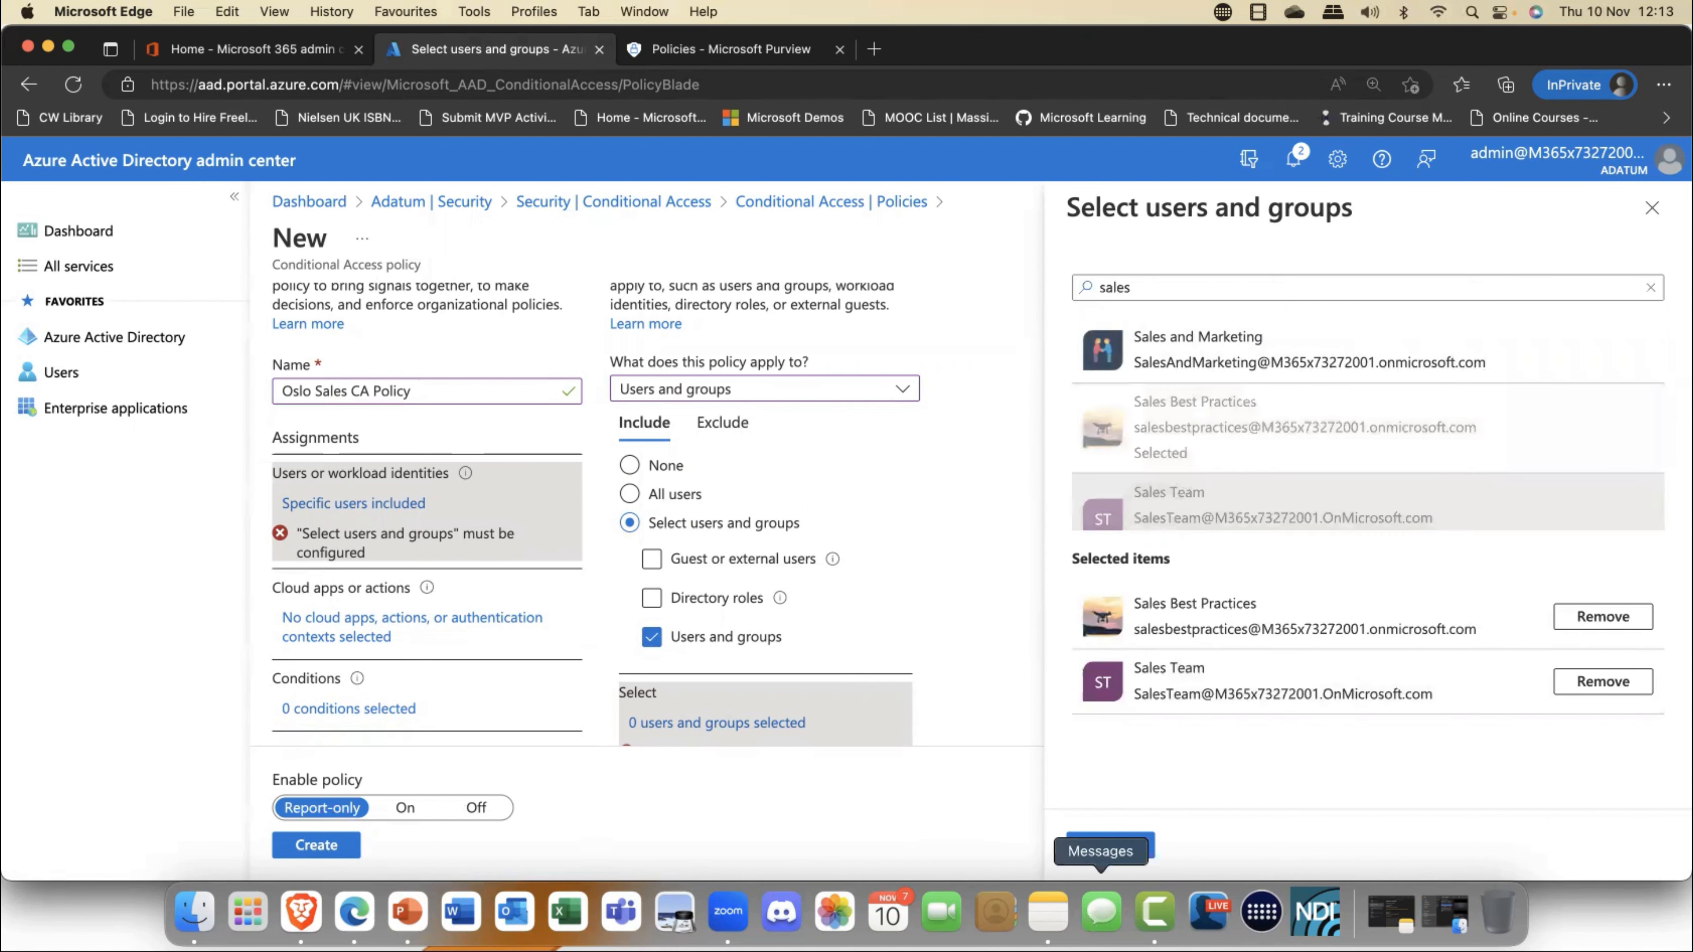
left_click(1123, 855)
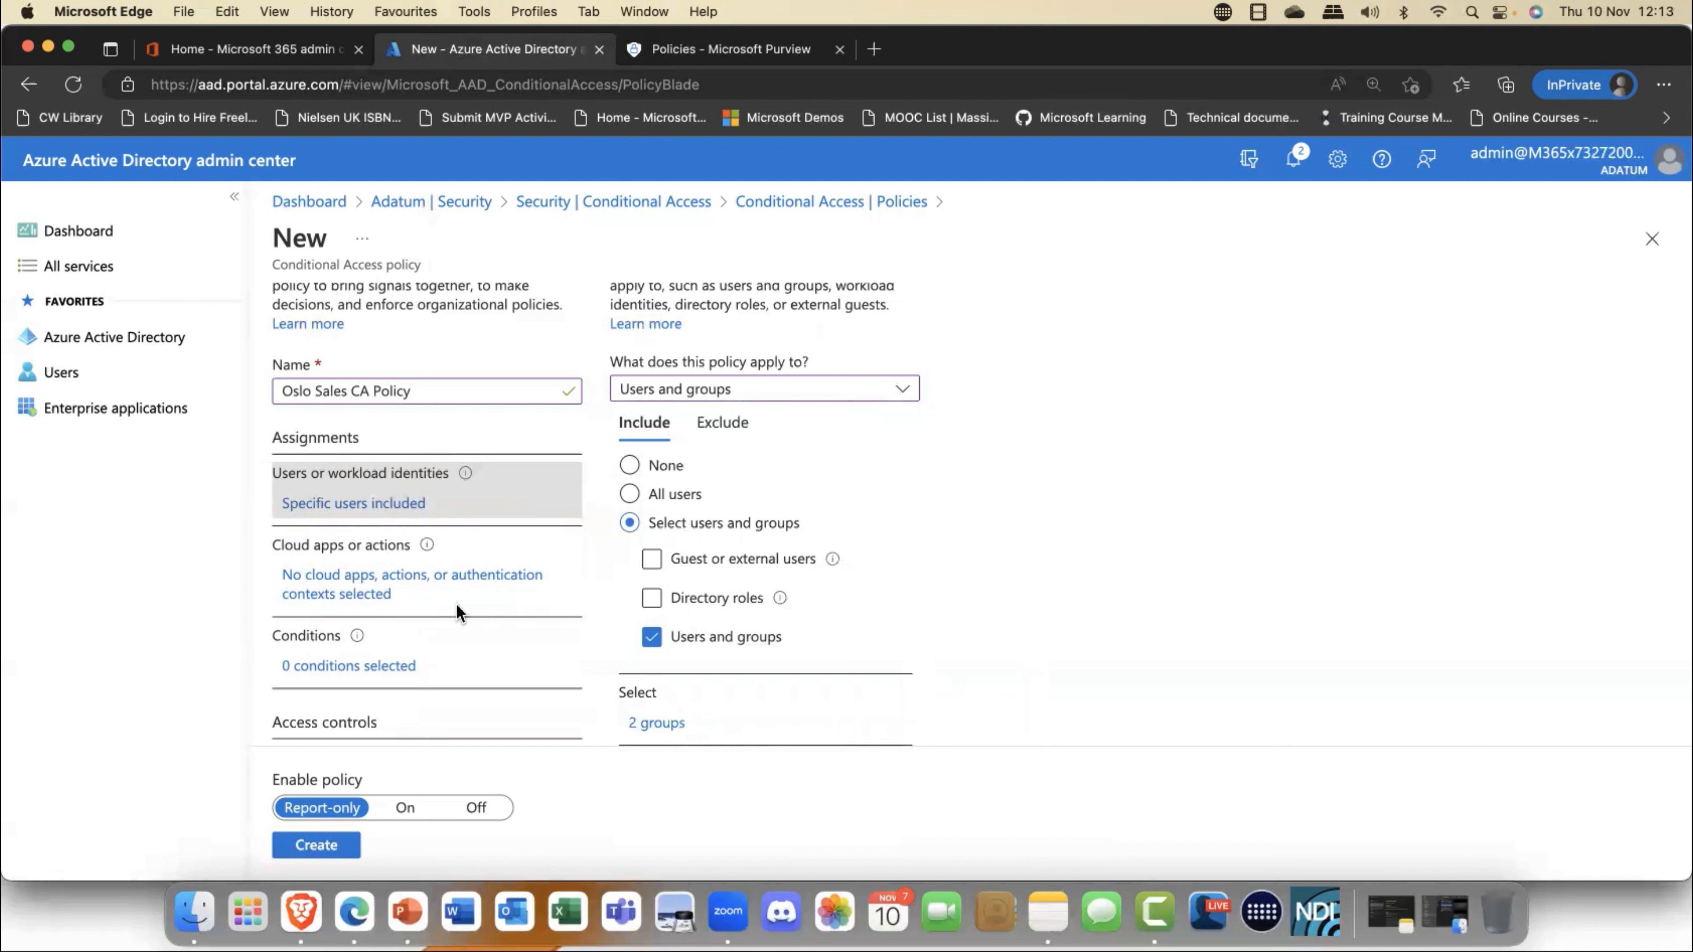
- Set the policy's cloud app scope to selected apps and review the target types, keeping Cloud apps
left_click(328, 584)
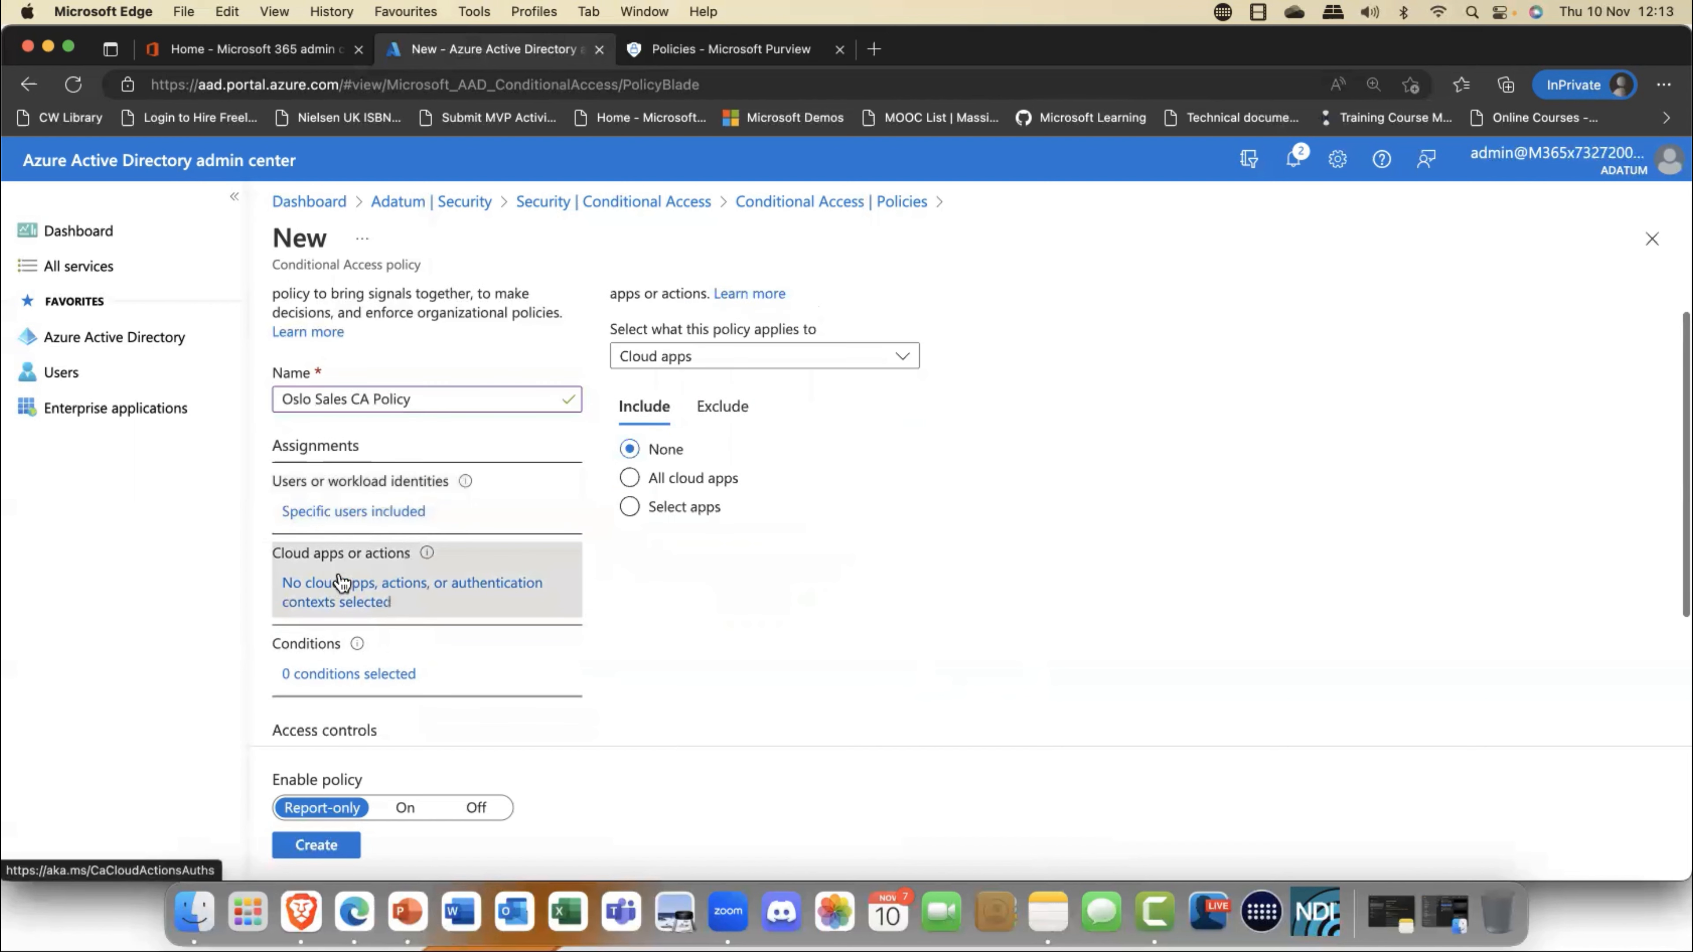
left_click(672, 522)
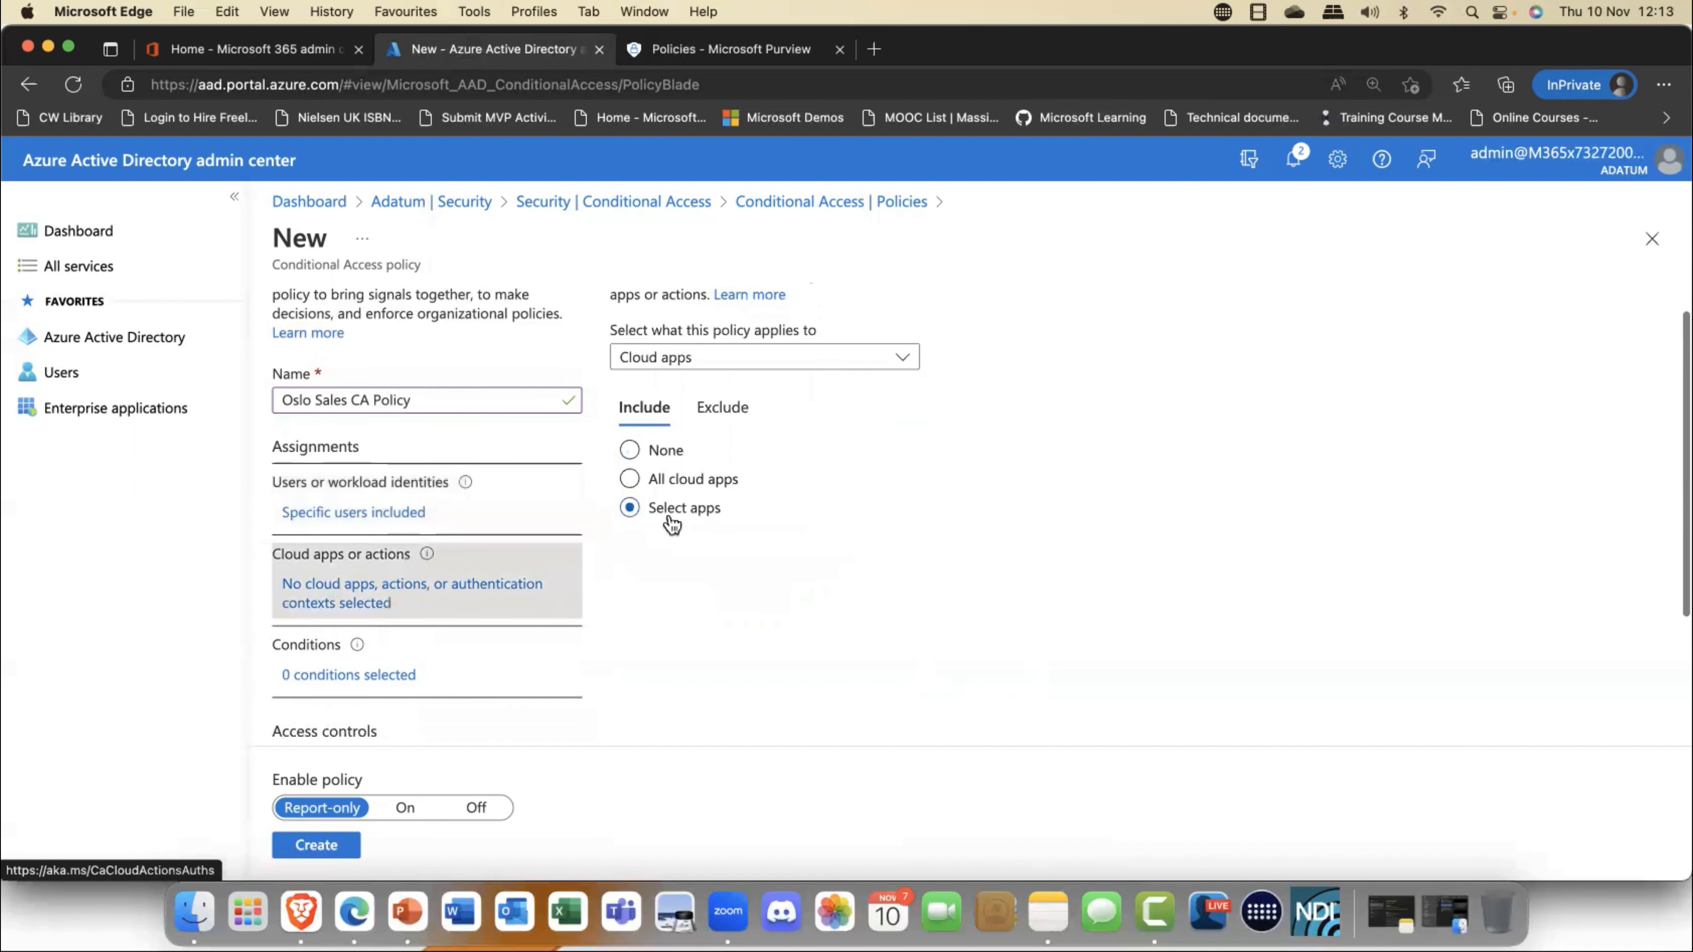
left_click(904, 366)
scroll(905, 366, "up", 1)
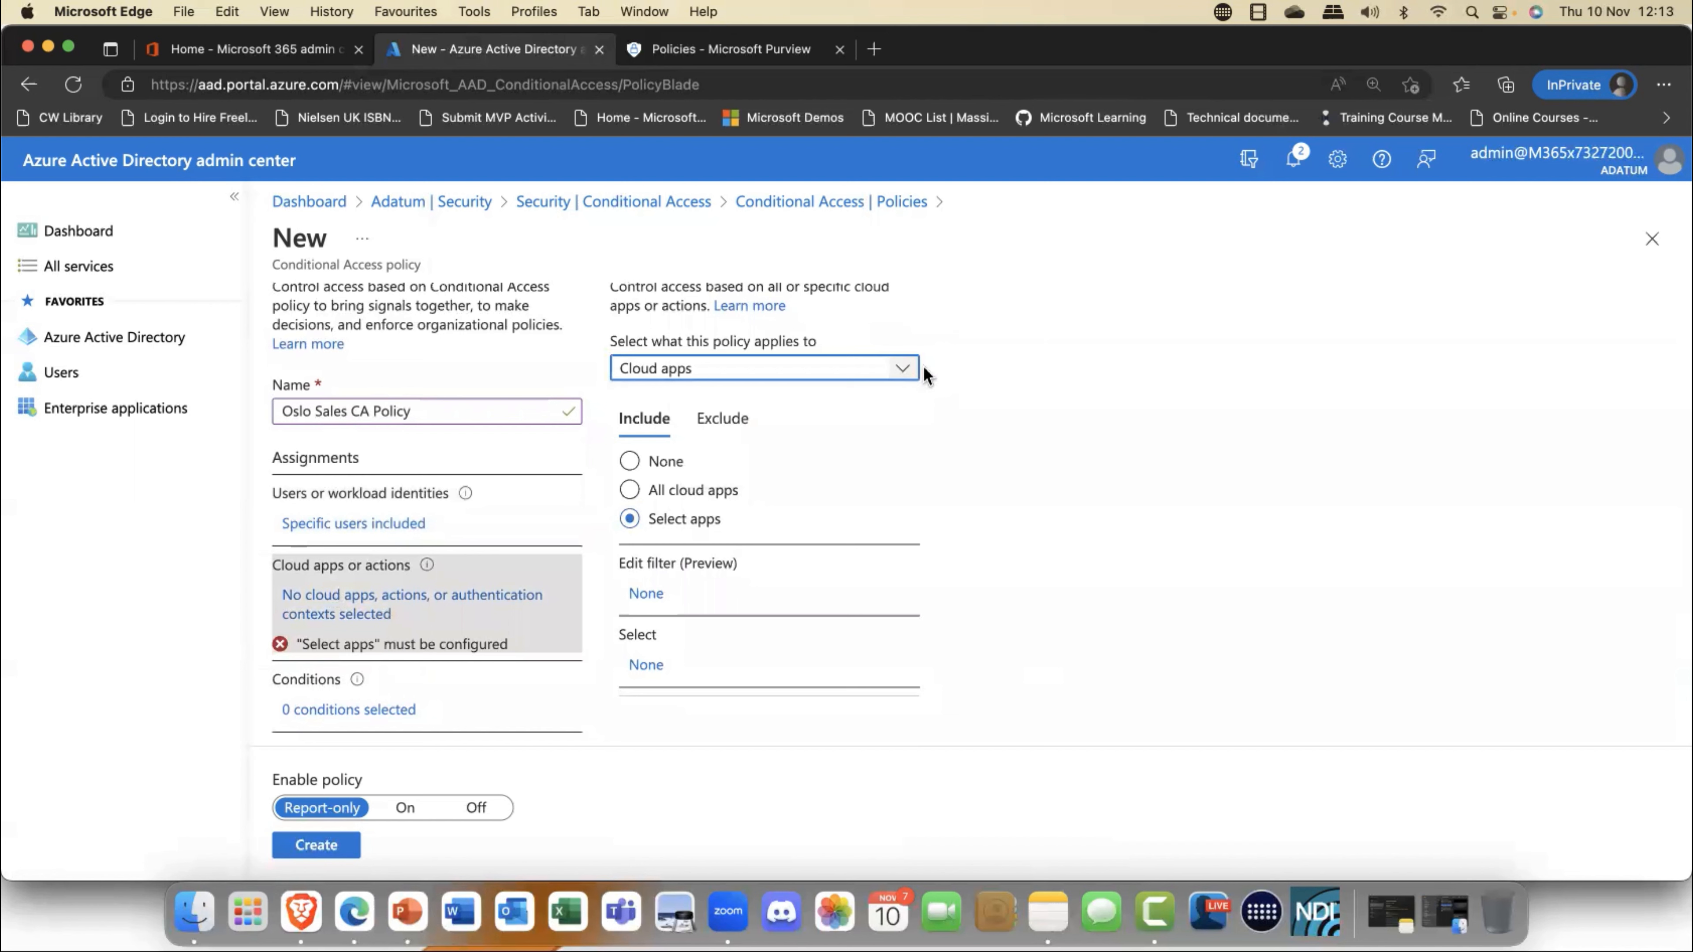
left_click(902, 376)
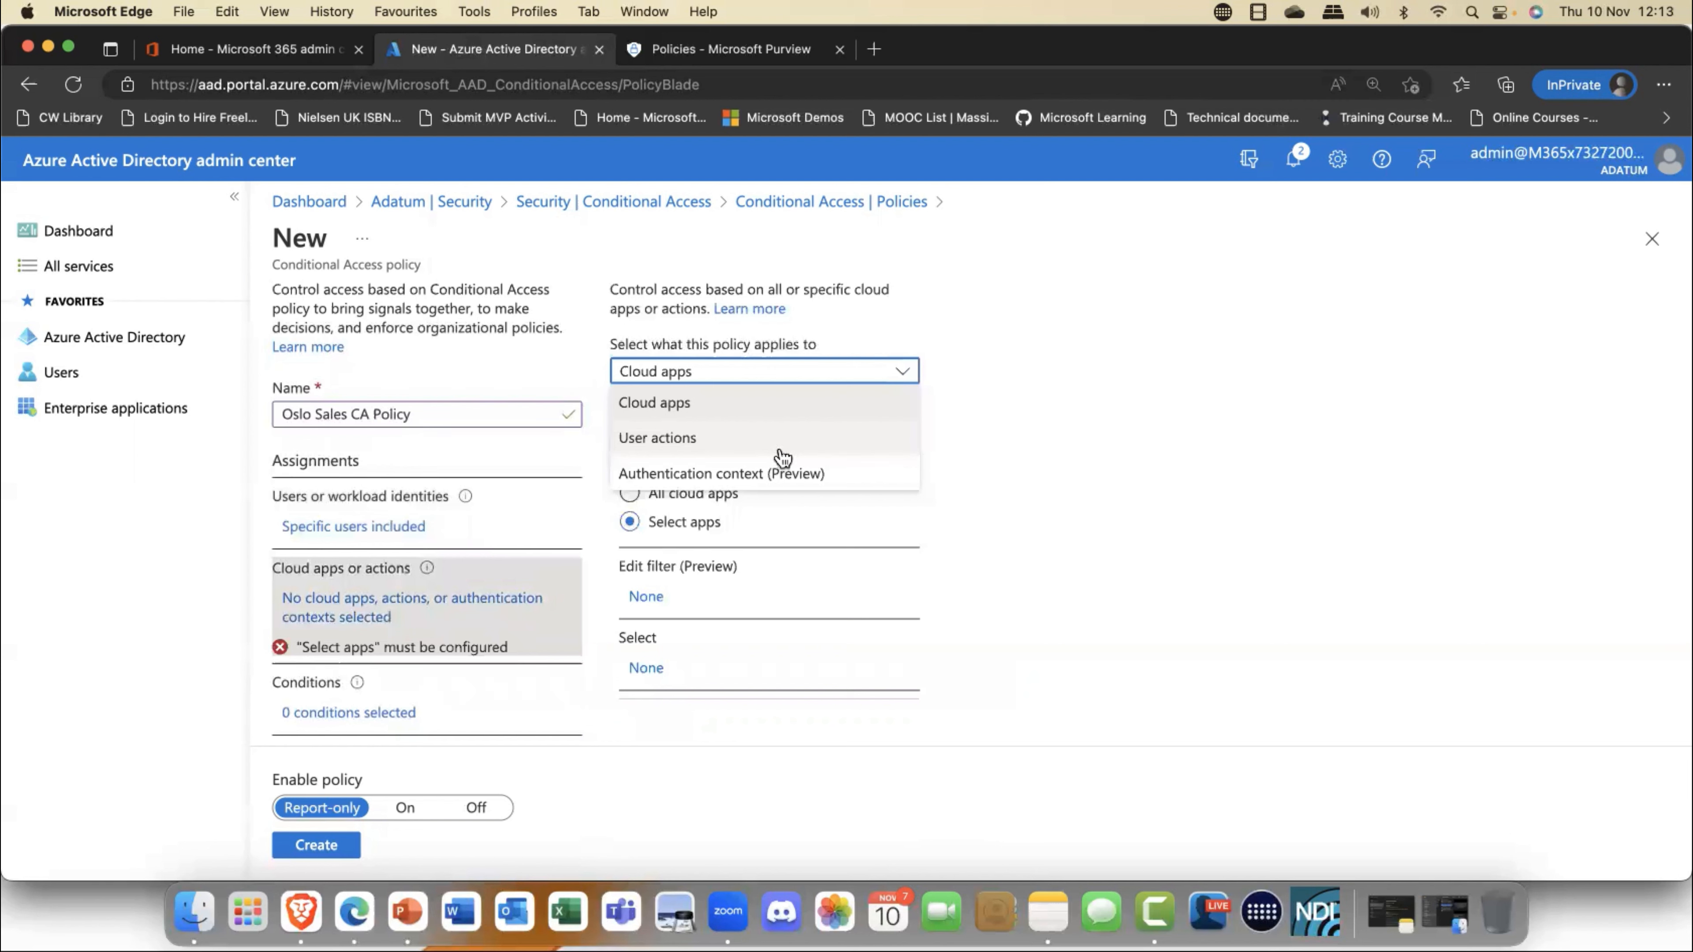
left_click(778, 414)
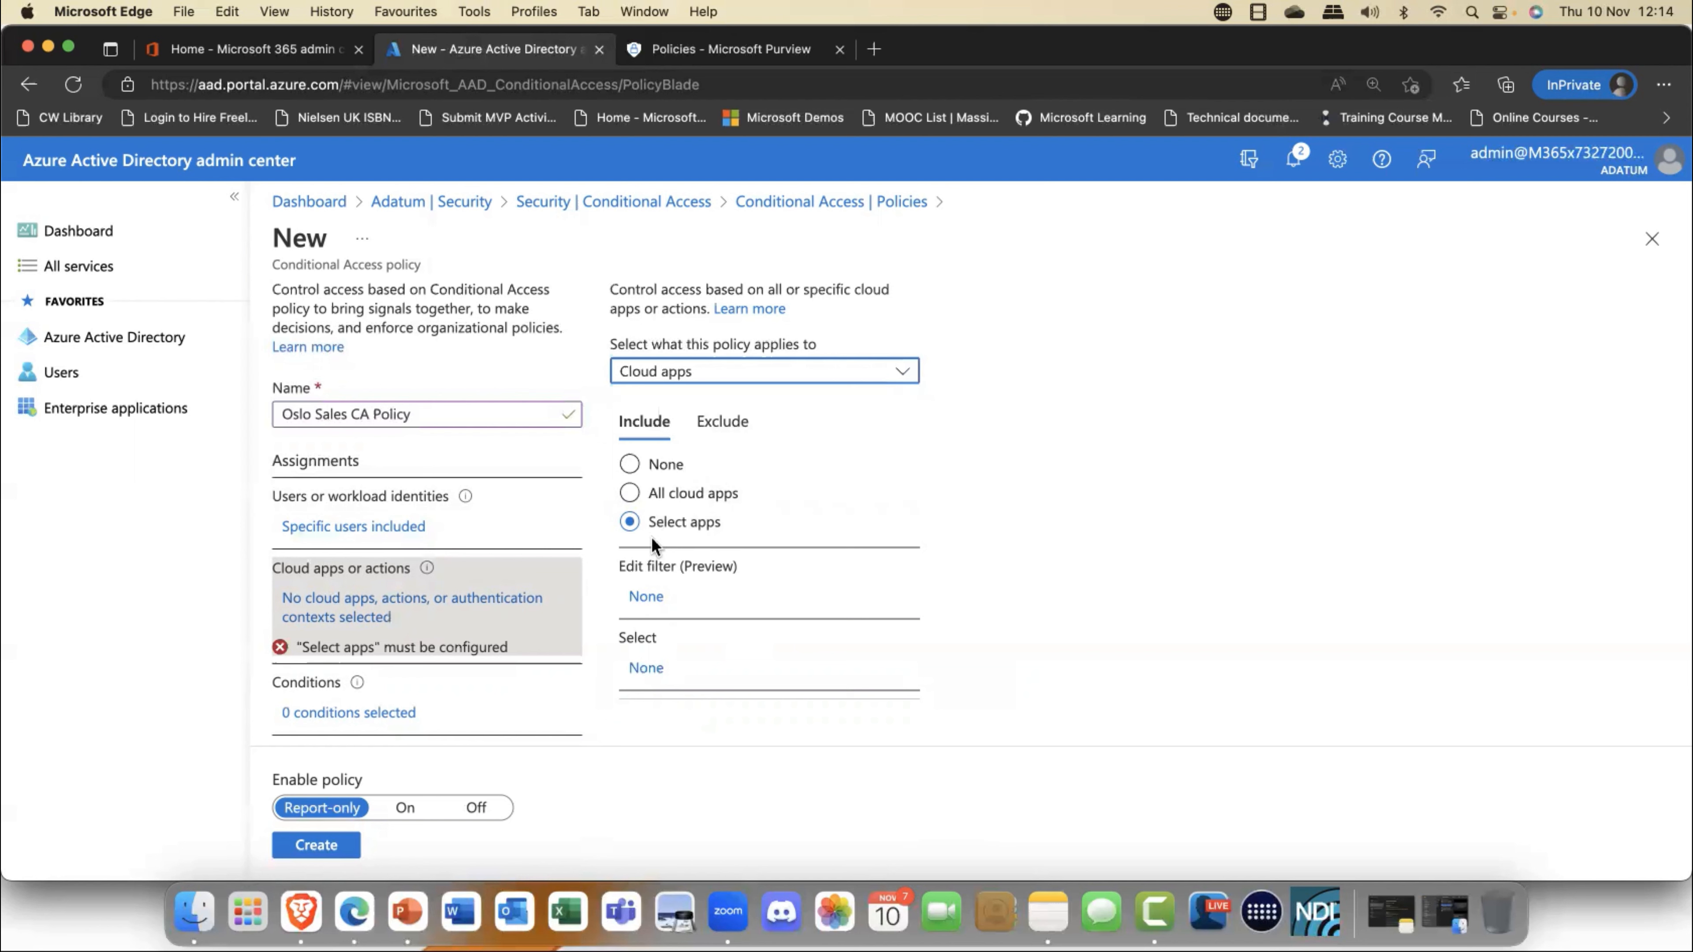
- Review the app filter and the list of selectable cloud apps, and include all cloud apps in the policy
left_click(649, 594)
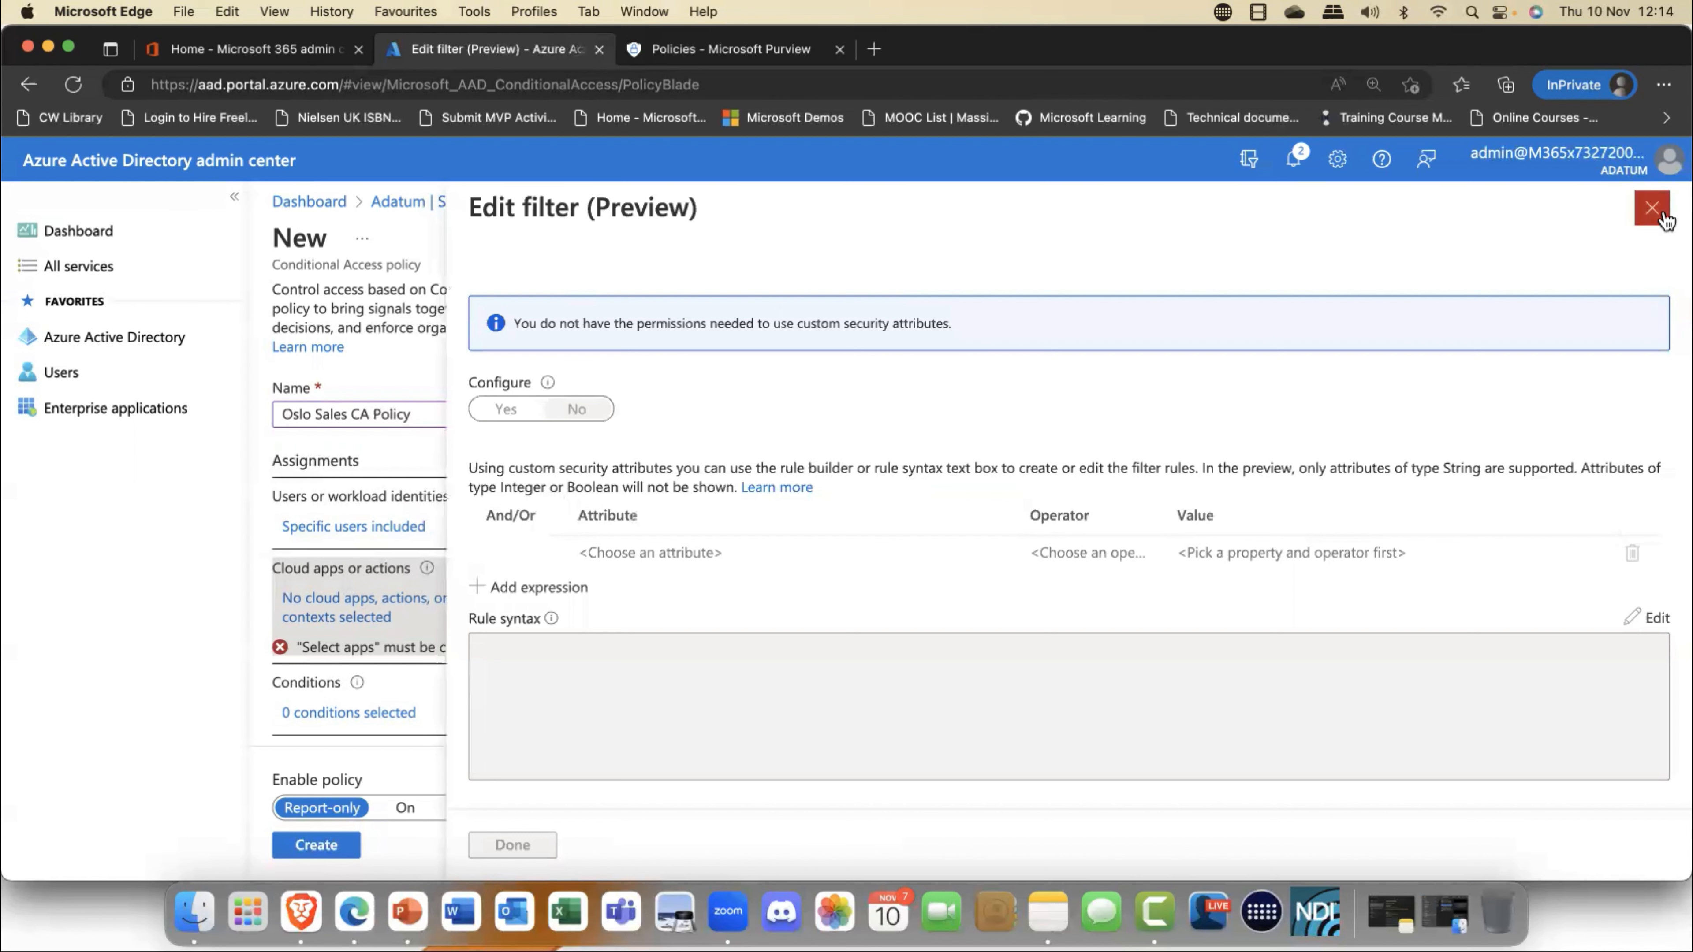
left_click(1652, 207)
left_click(645, 668)
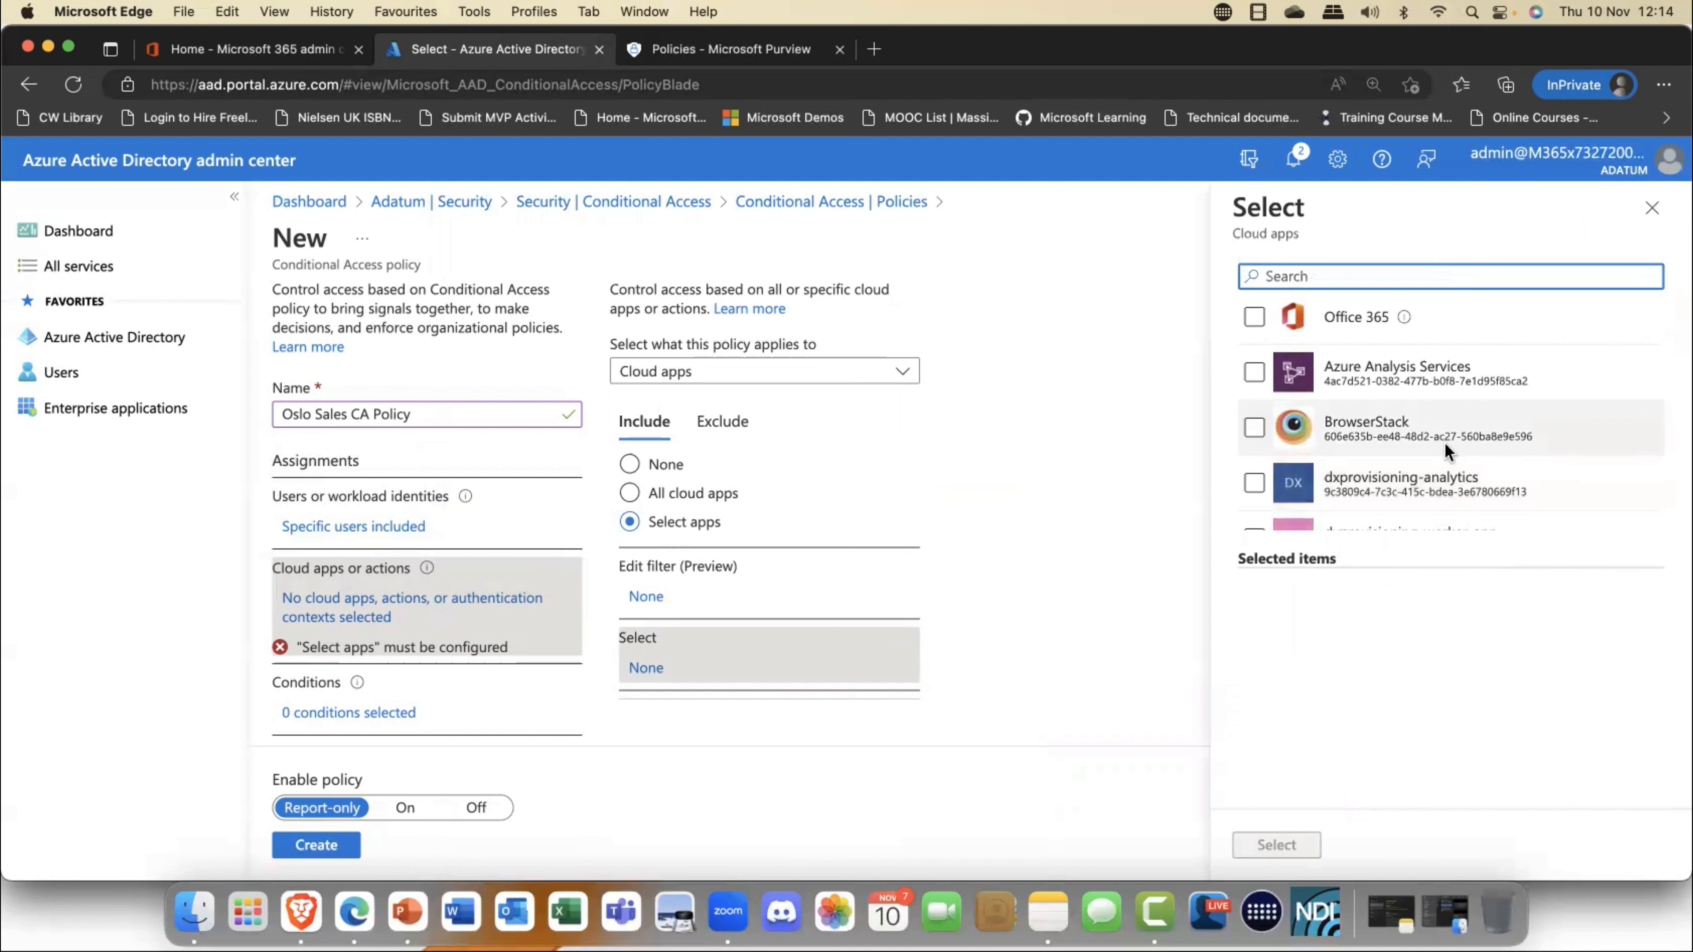
scroll(1433, 444, "down", 5)
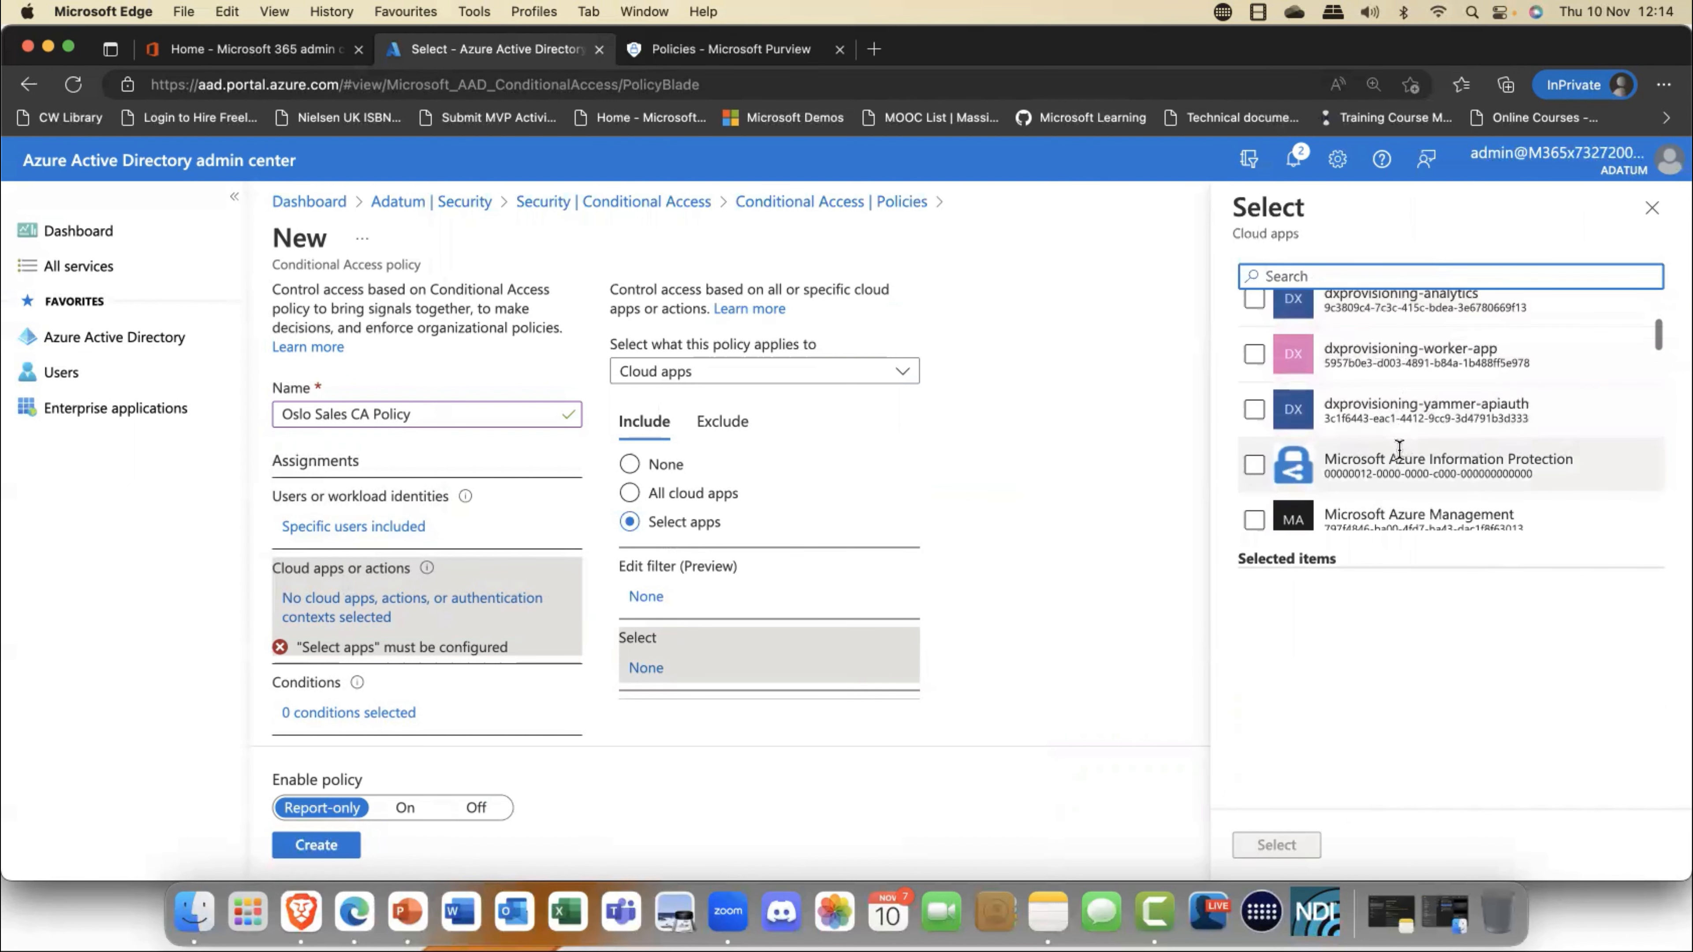
scroll(1399, 448, "down", 4)
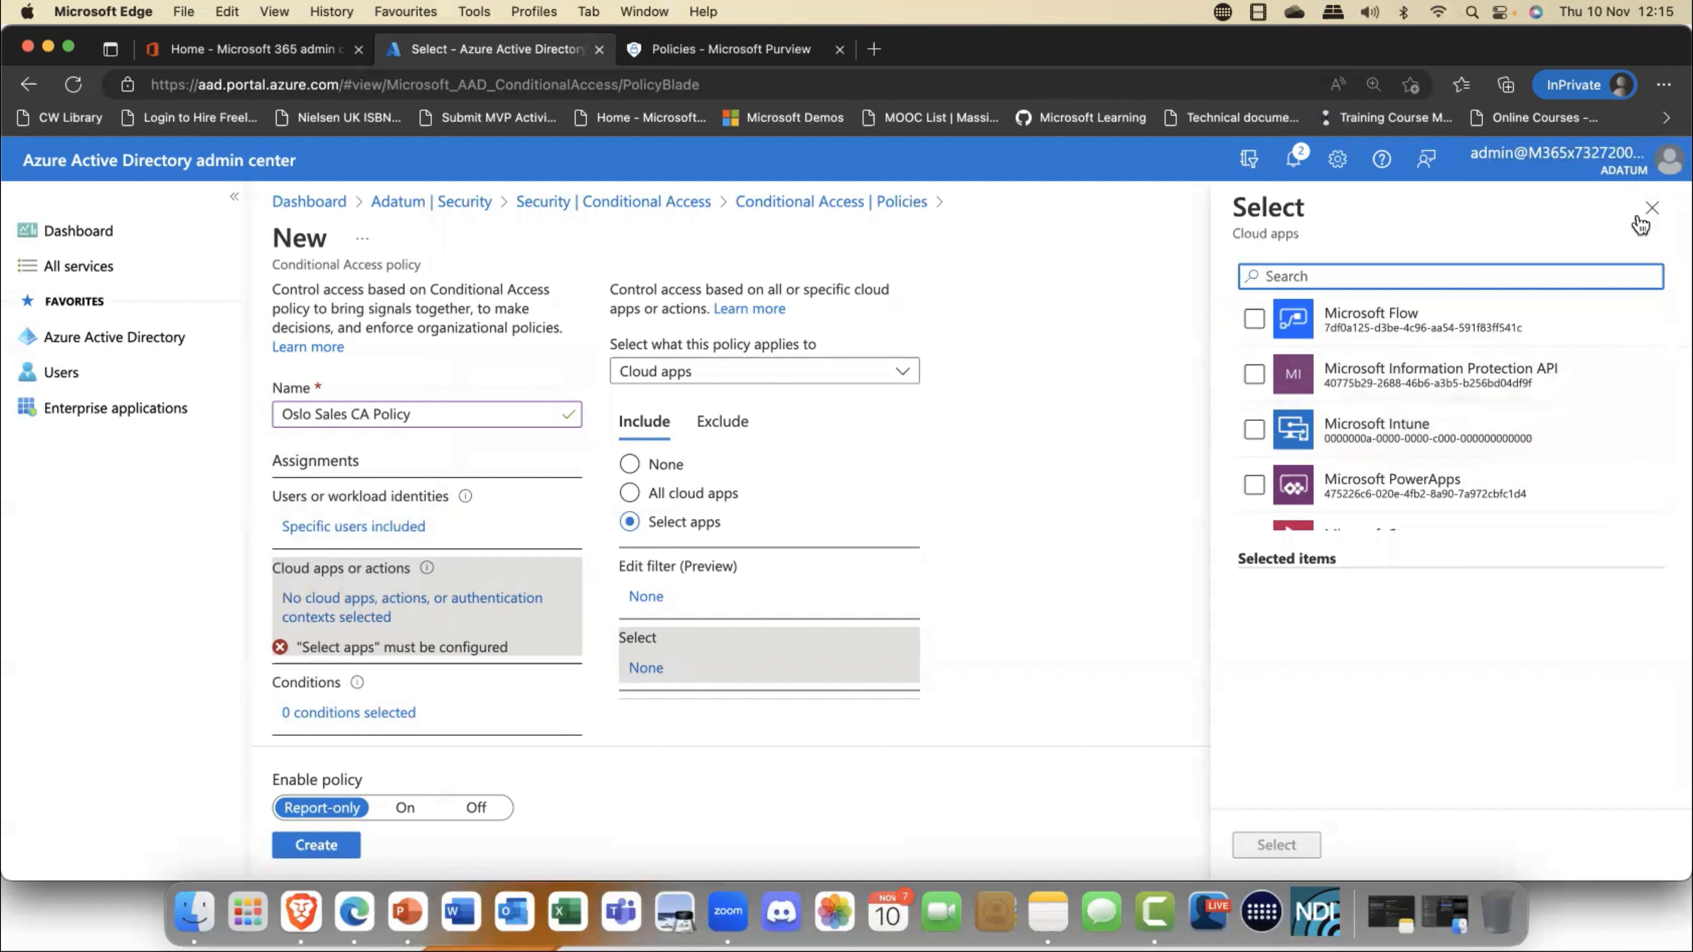
left_click(1652, 208)
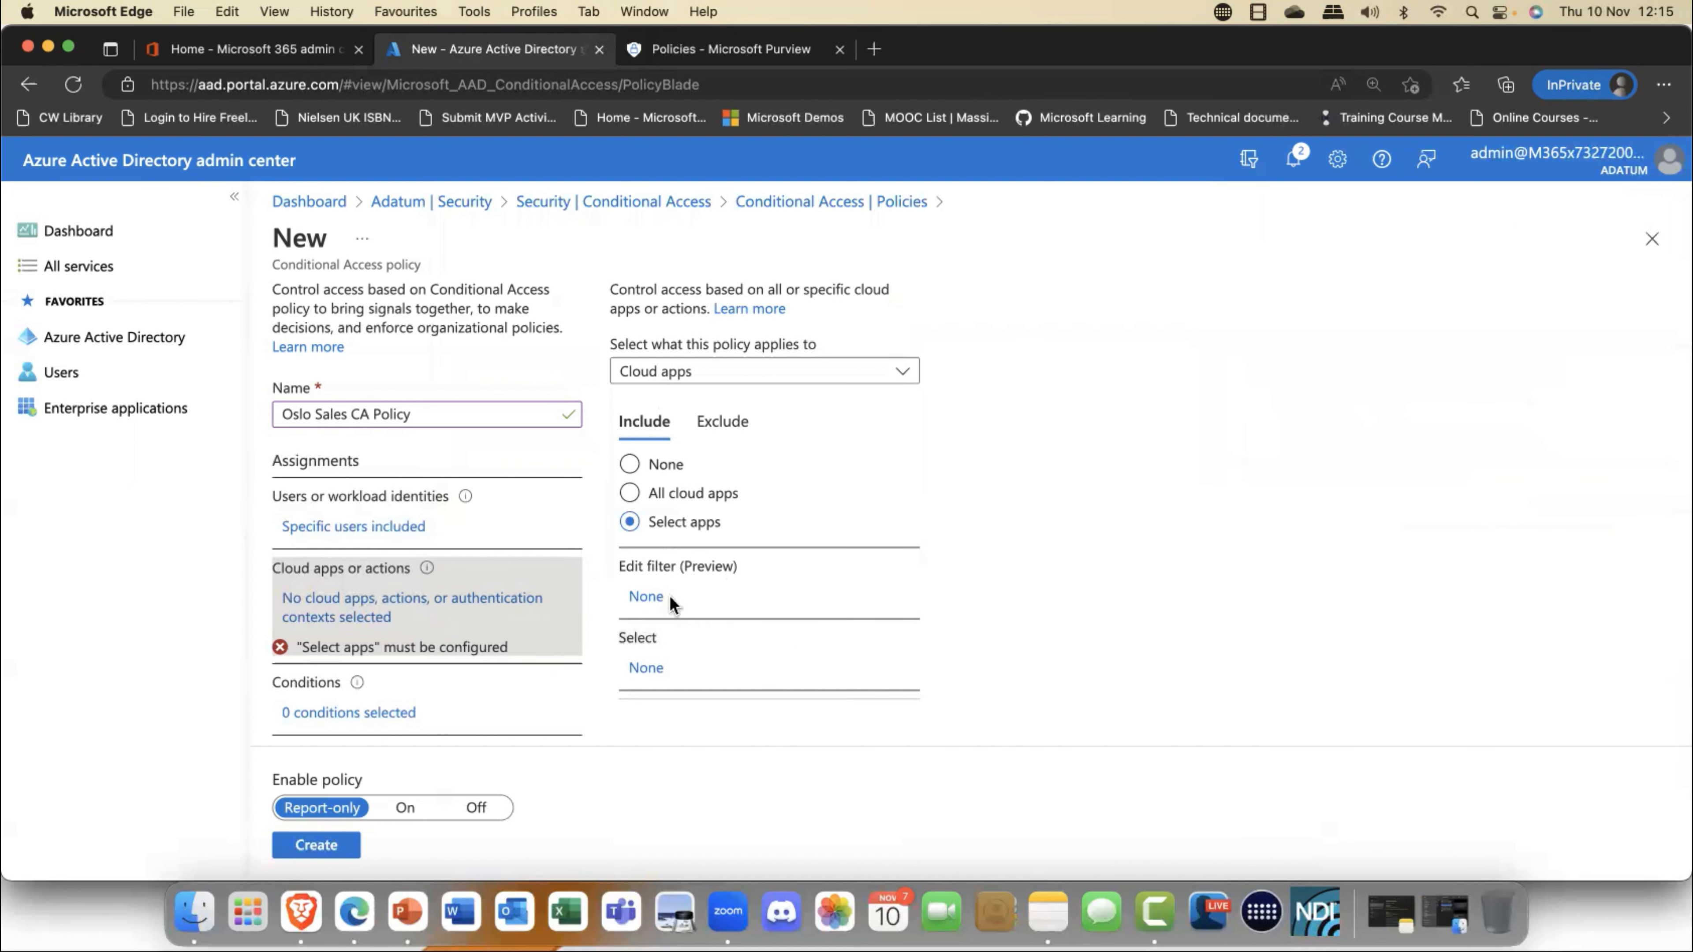
left_click(630, 494)
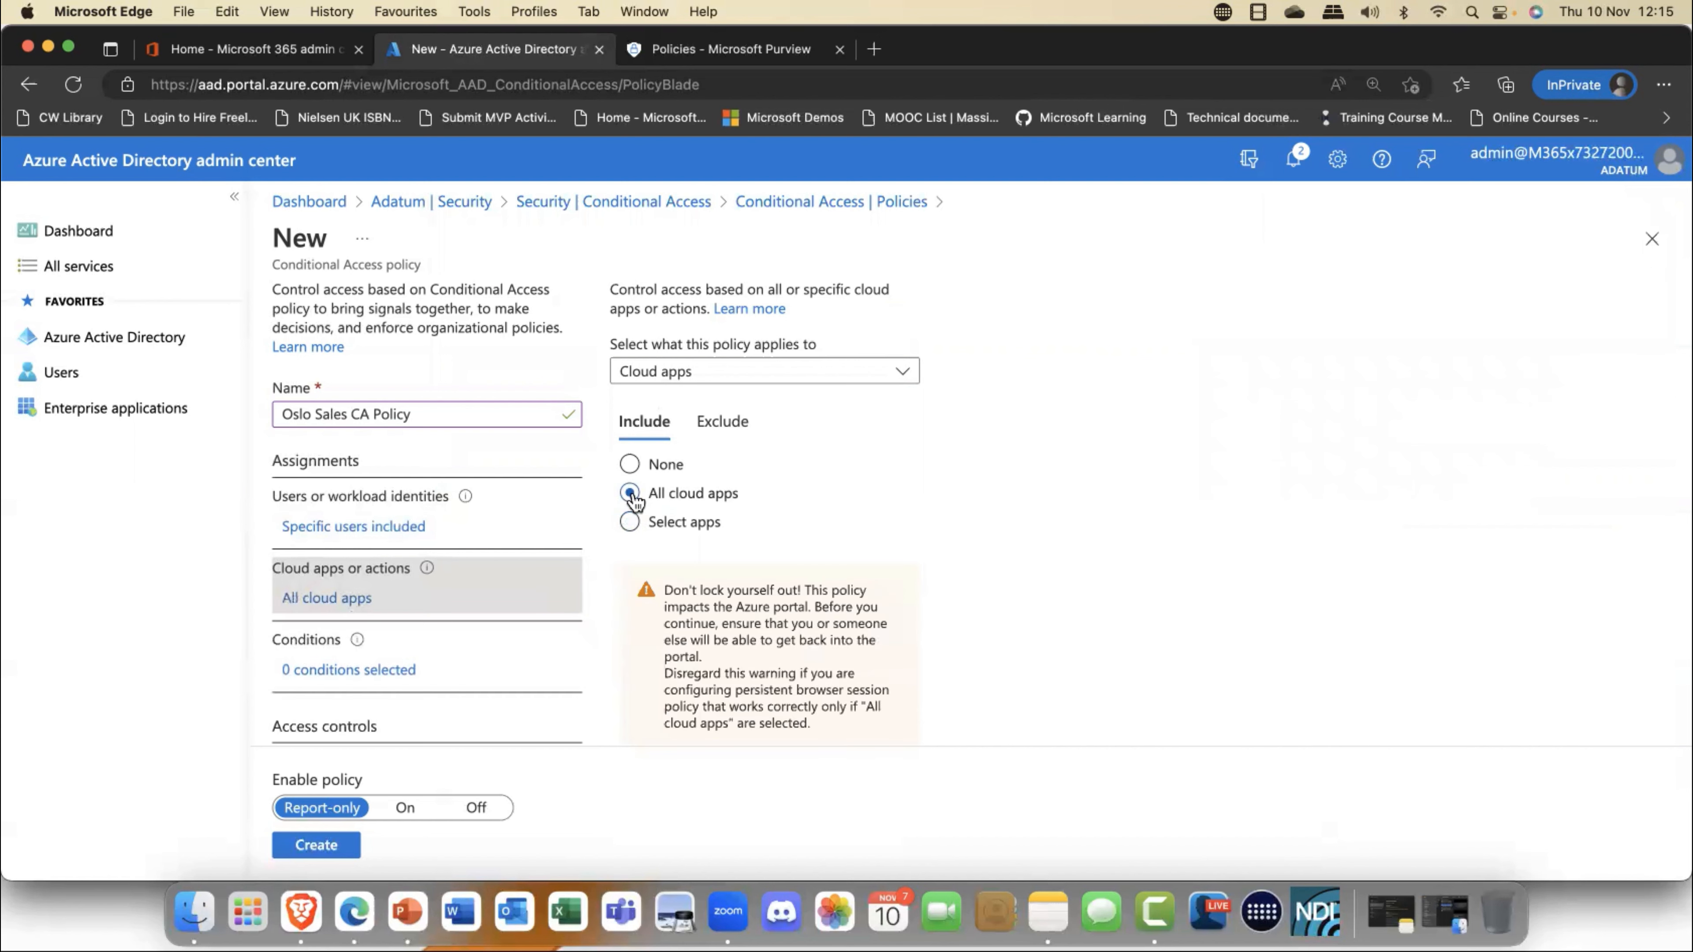
- Enable the policy's user risk condition for the High and Medium risk levels
left_click(351, 670)
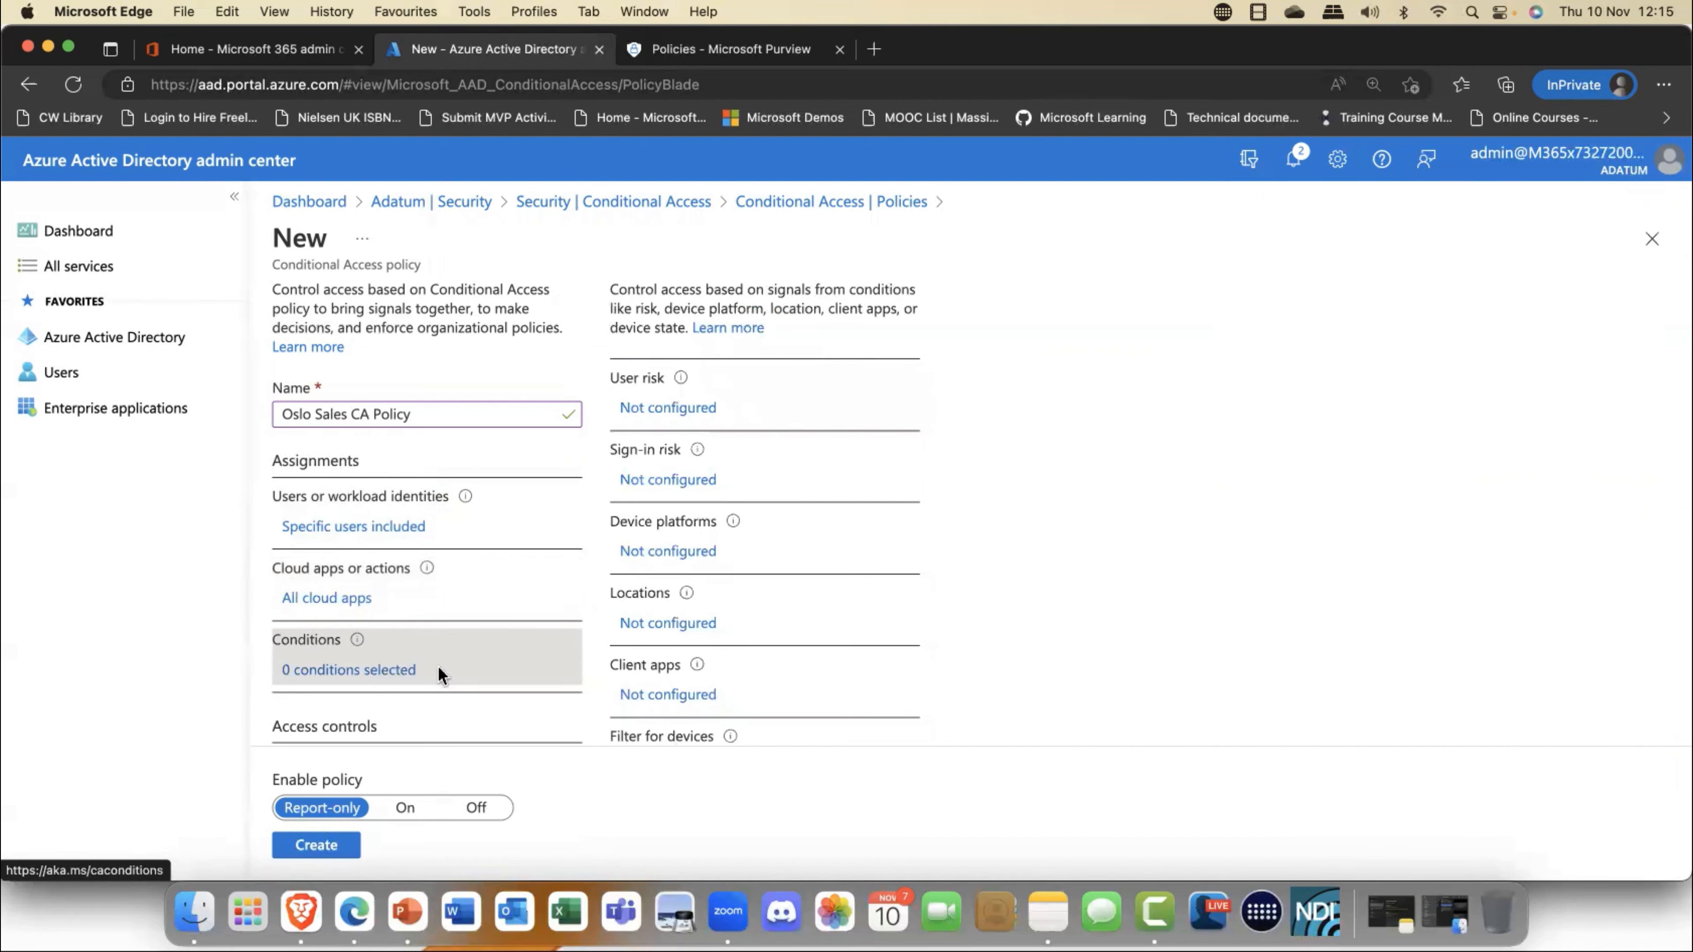
left_click(684, 410)
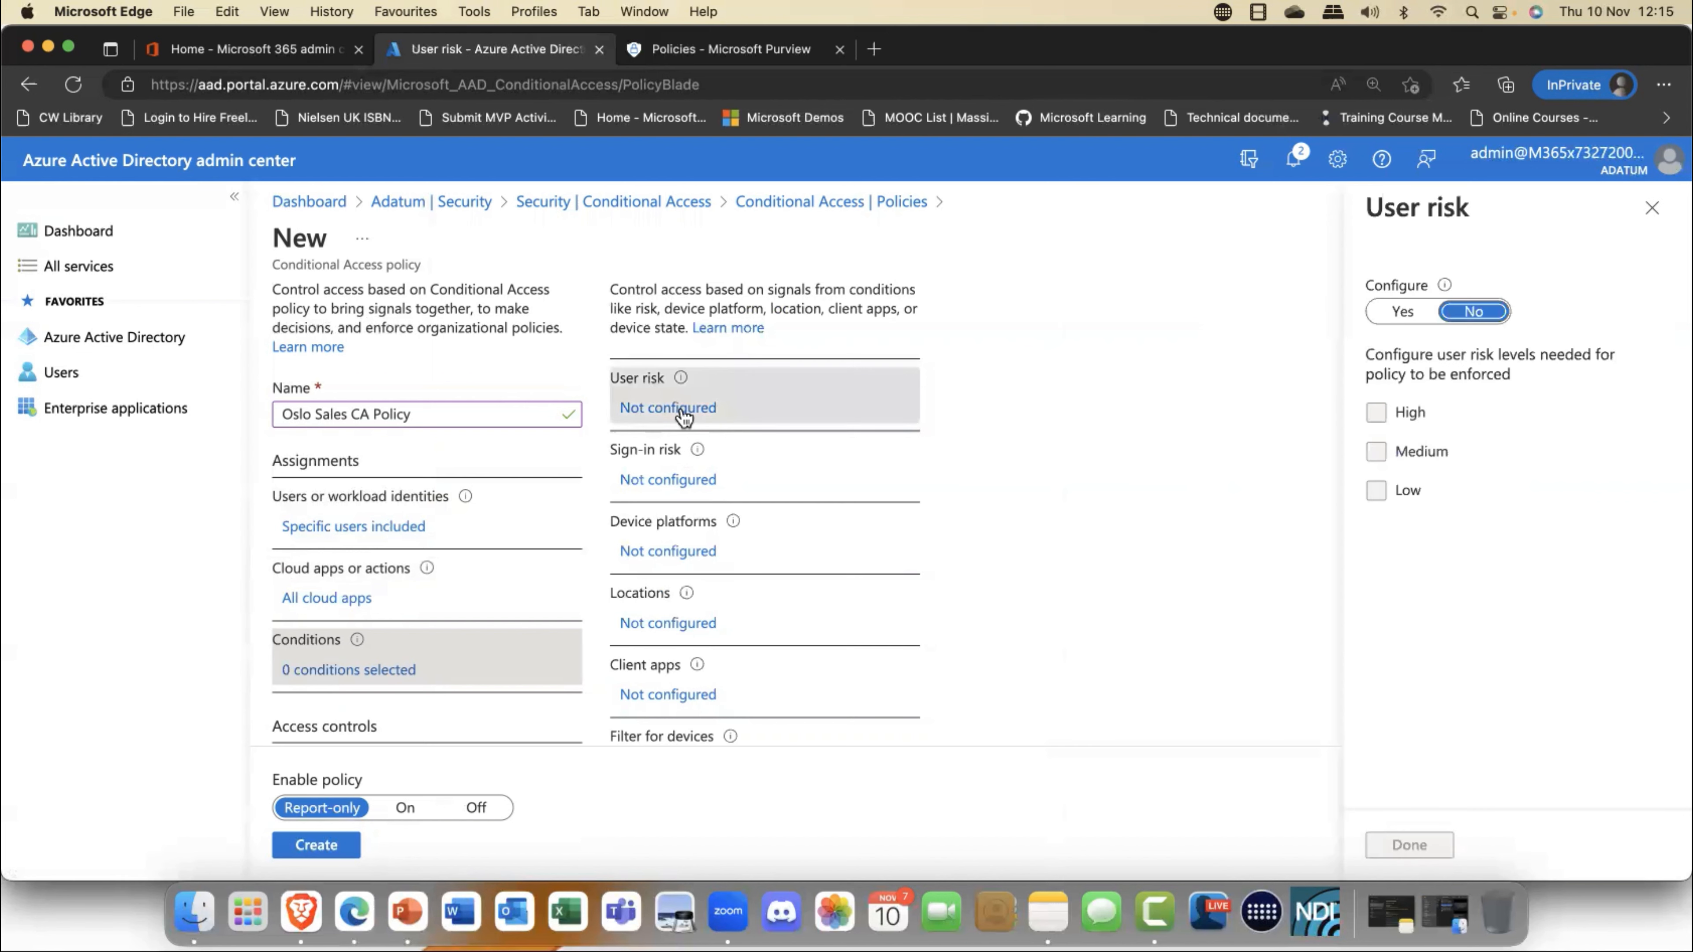
left_click(1403, 311)
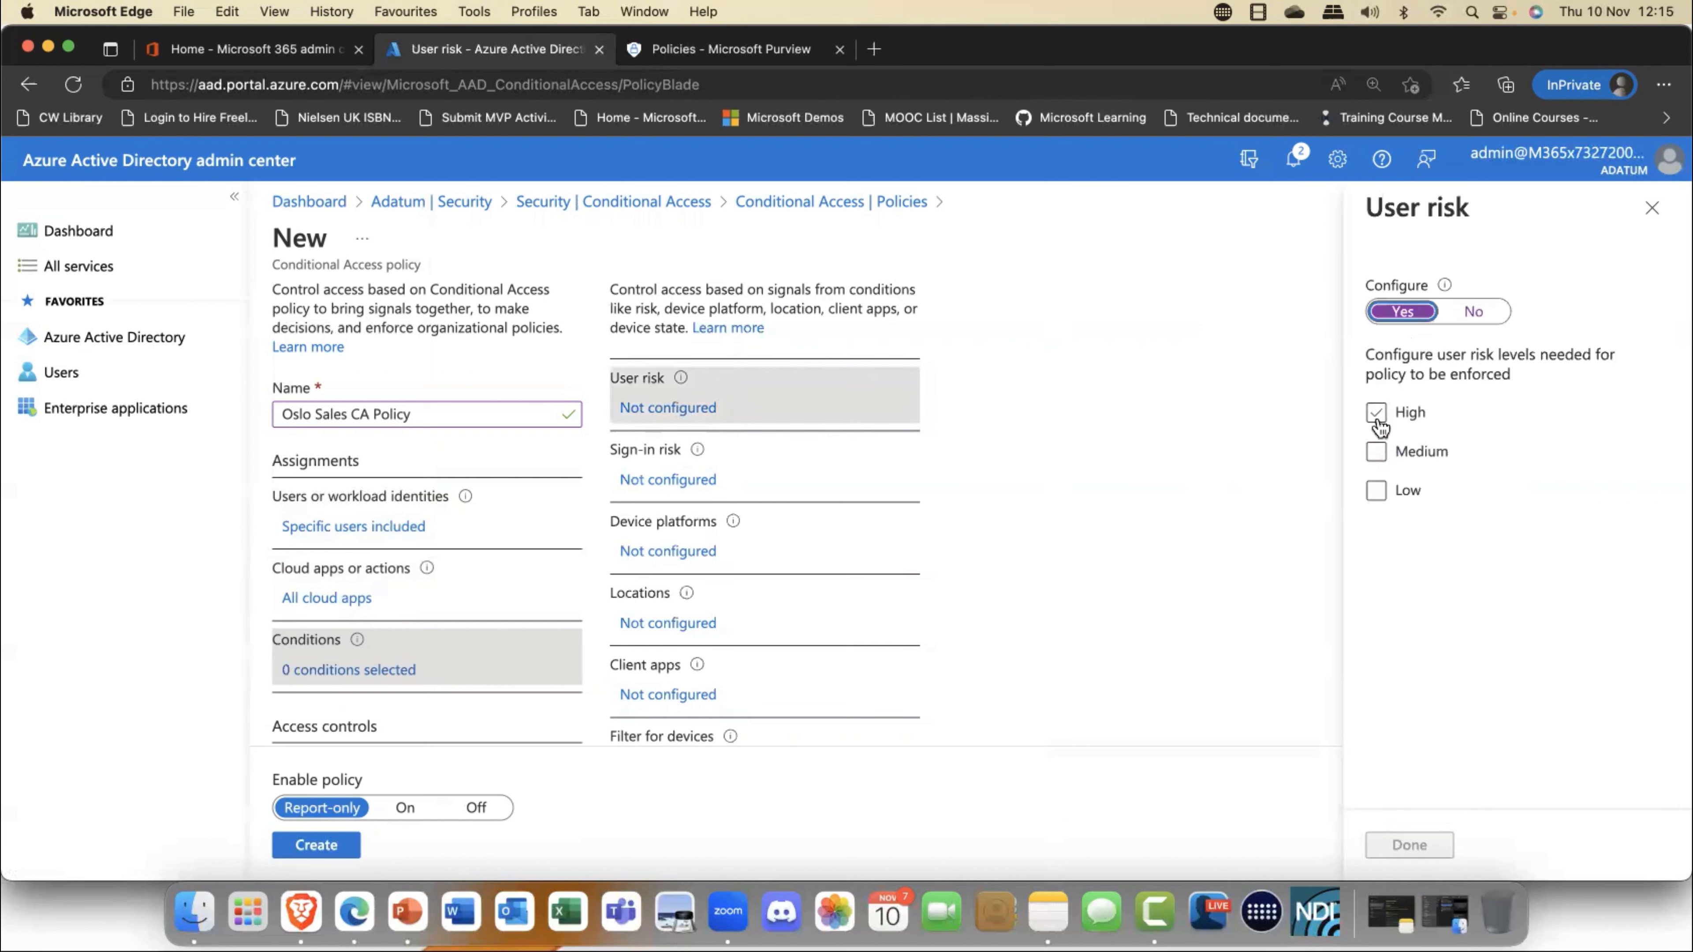
left_click(1377, 415)
left_click(1376, 455)
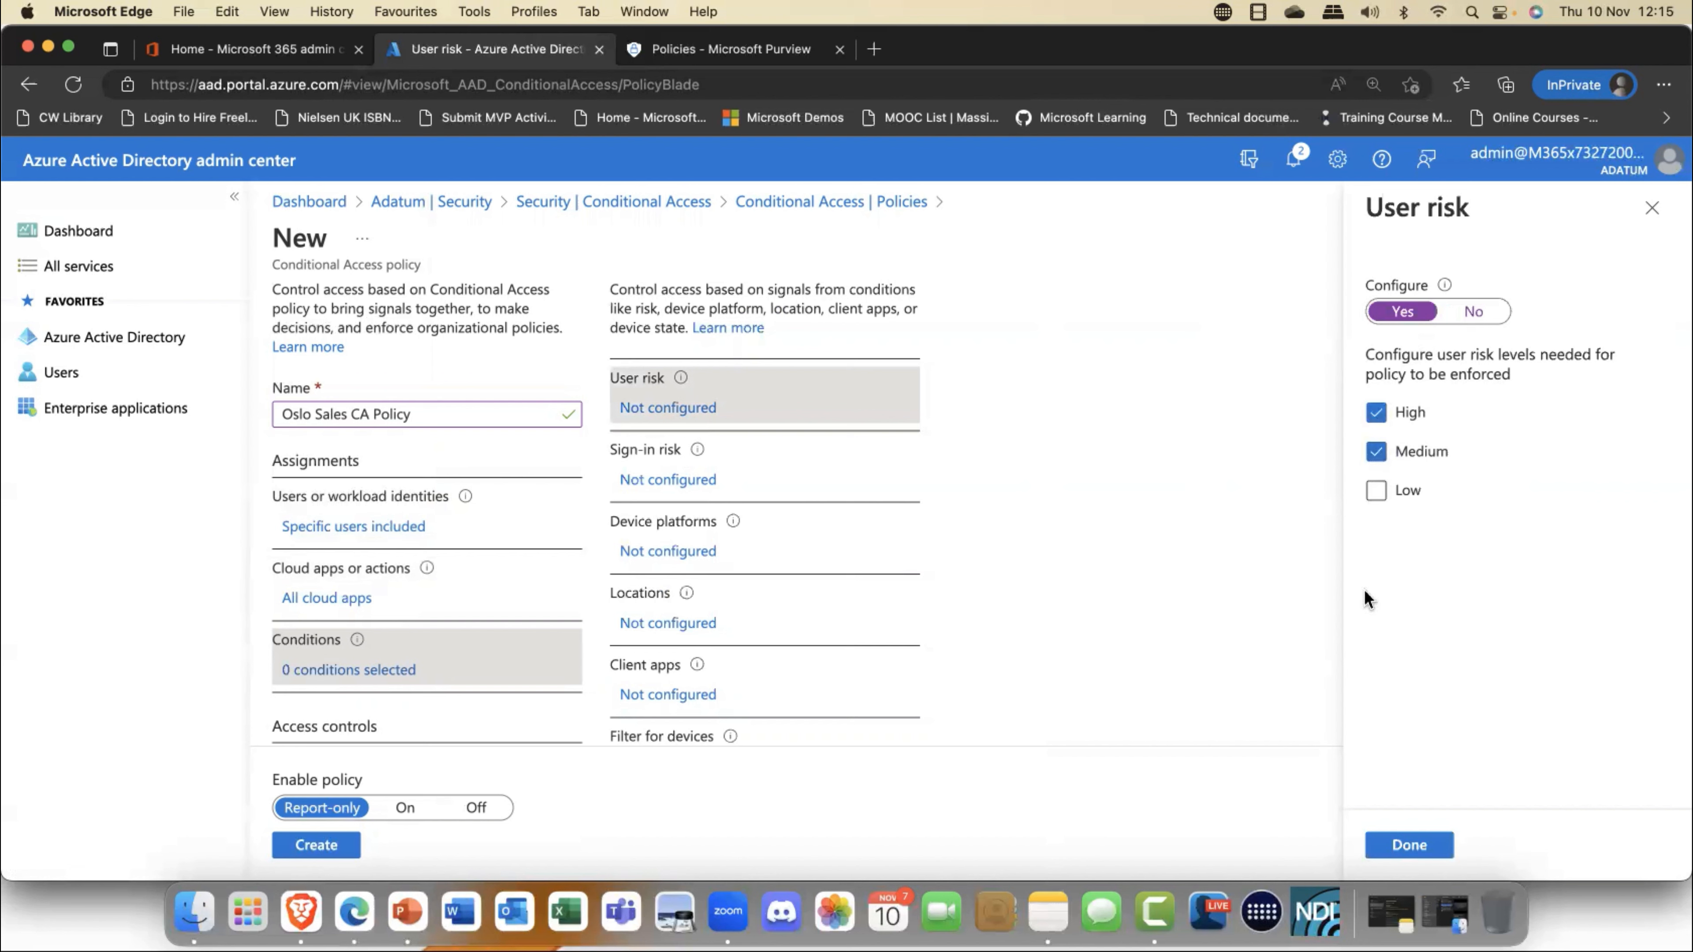
left_click(1415, 855)
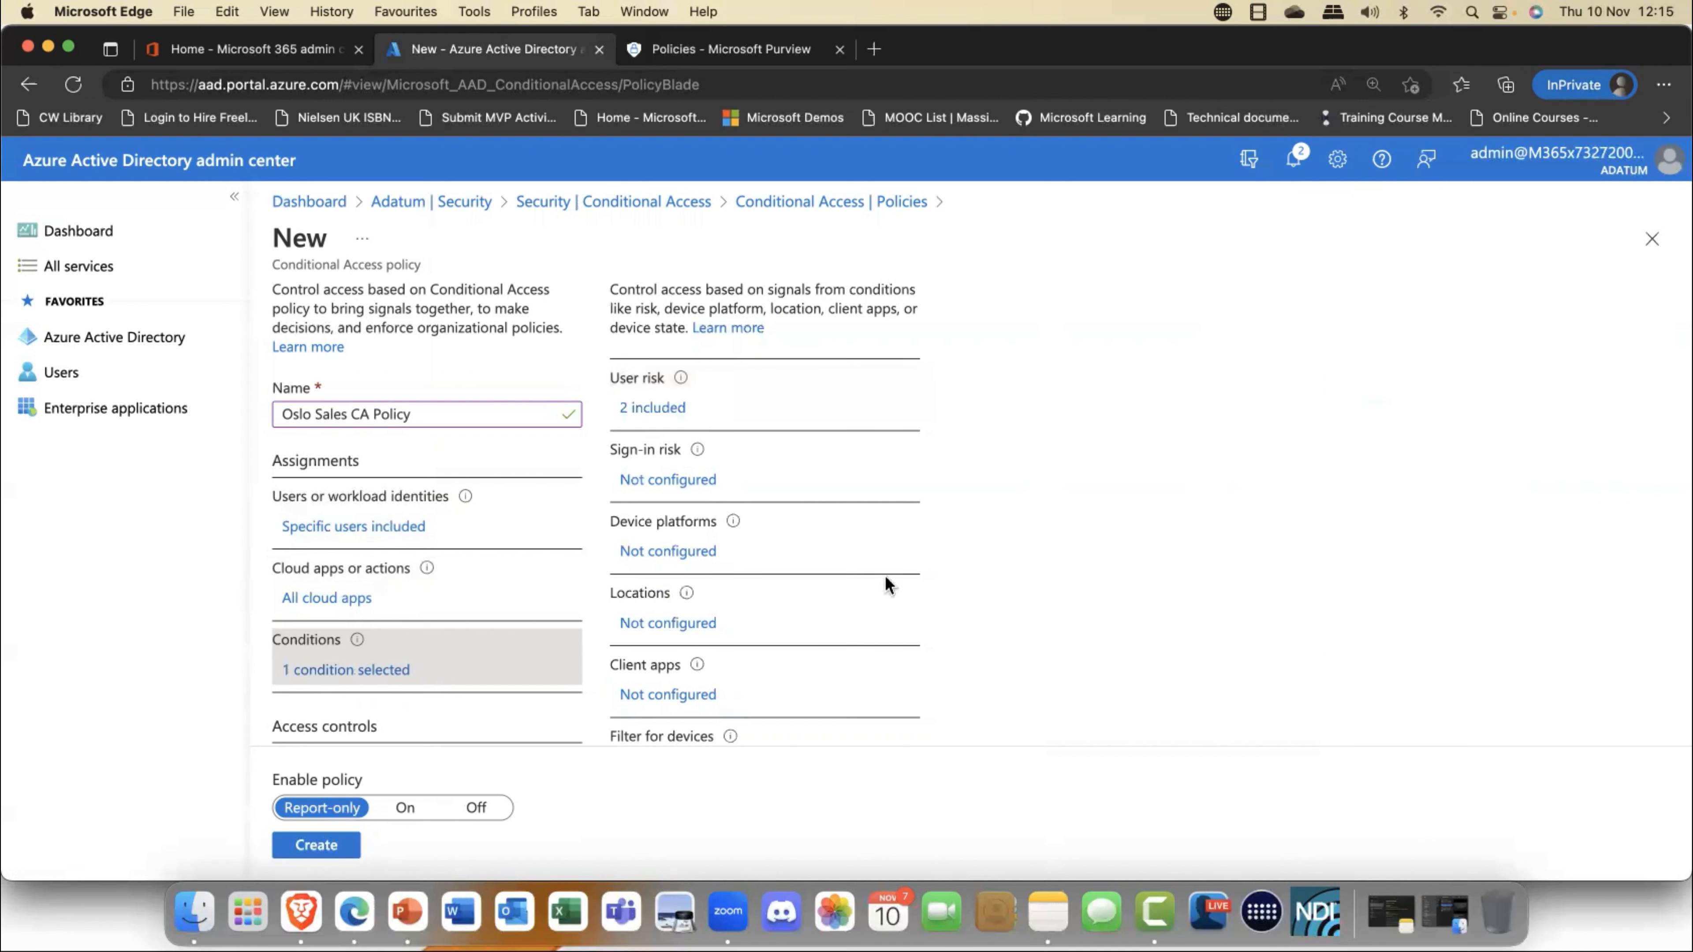
- Enable the policy's sign-in risk condition for the High and Medium risk levels
left_click(650, 480)
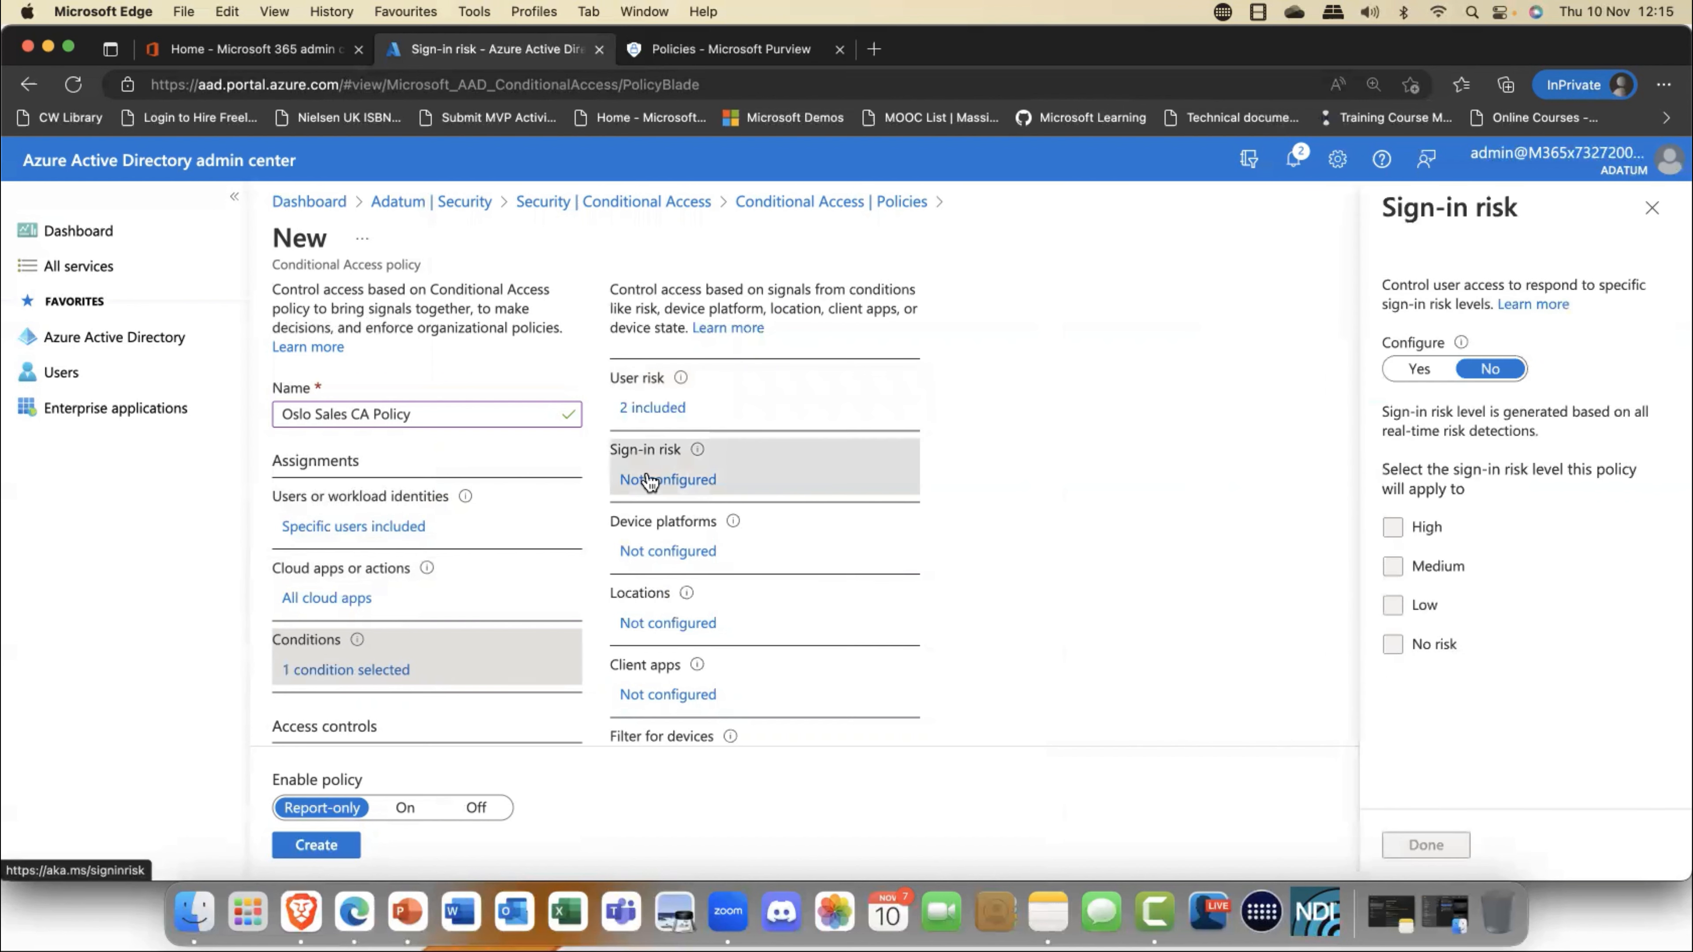
left_click(1419, 368)
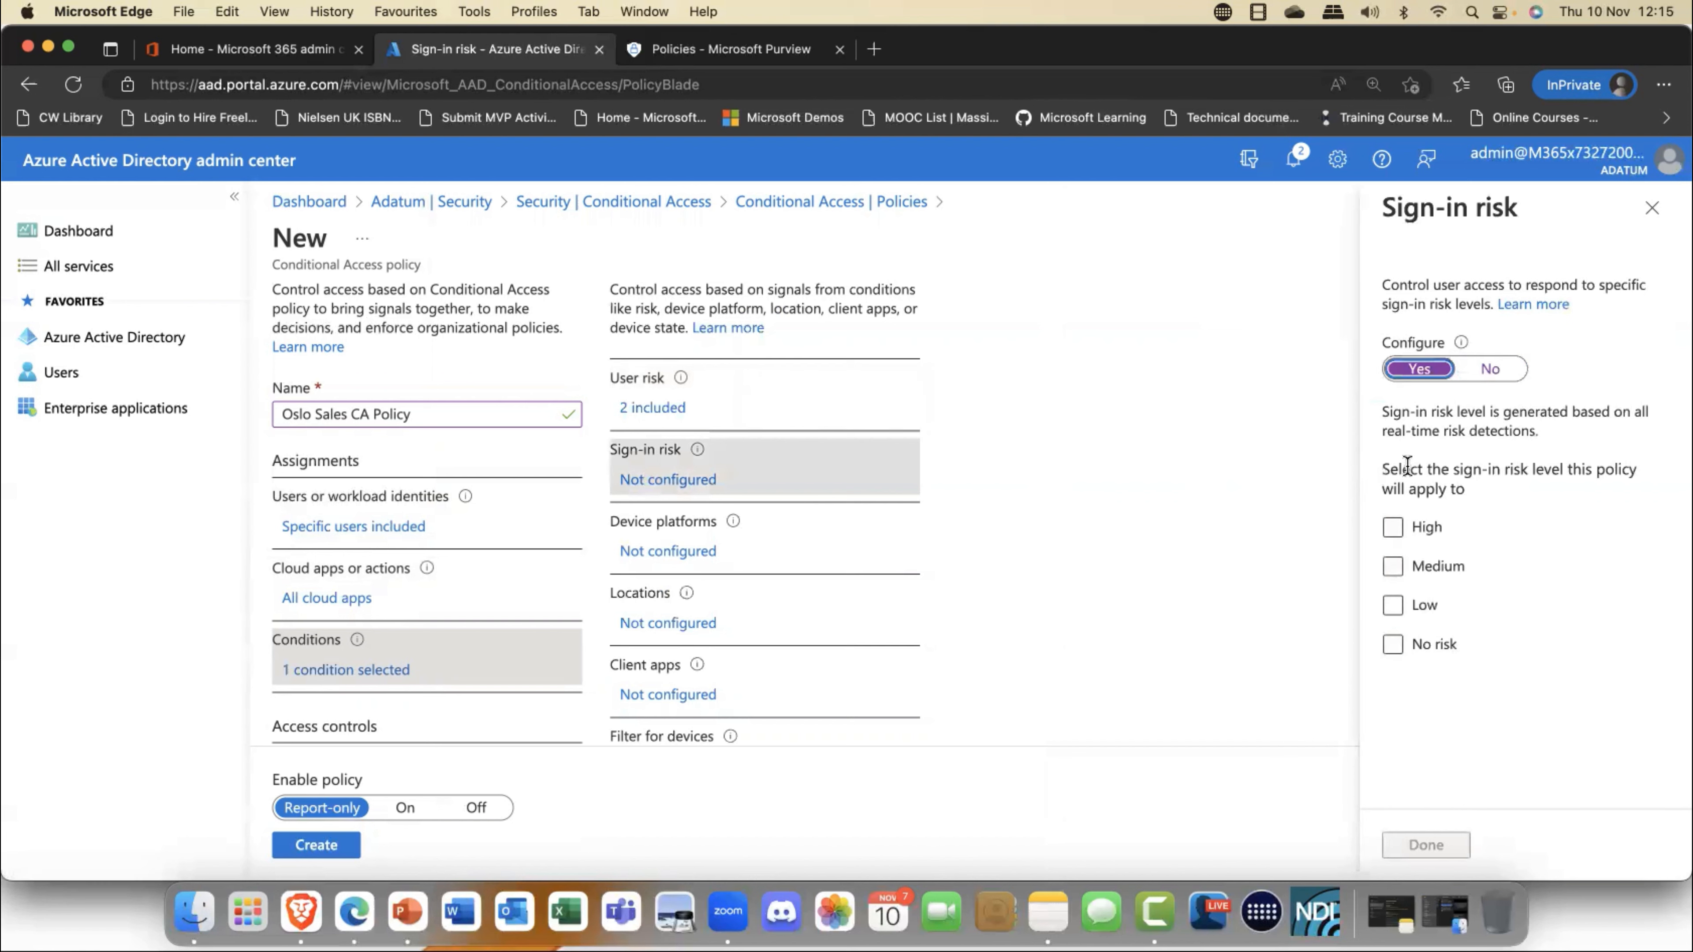
left_click(1393, 528)
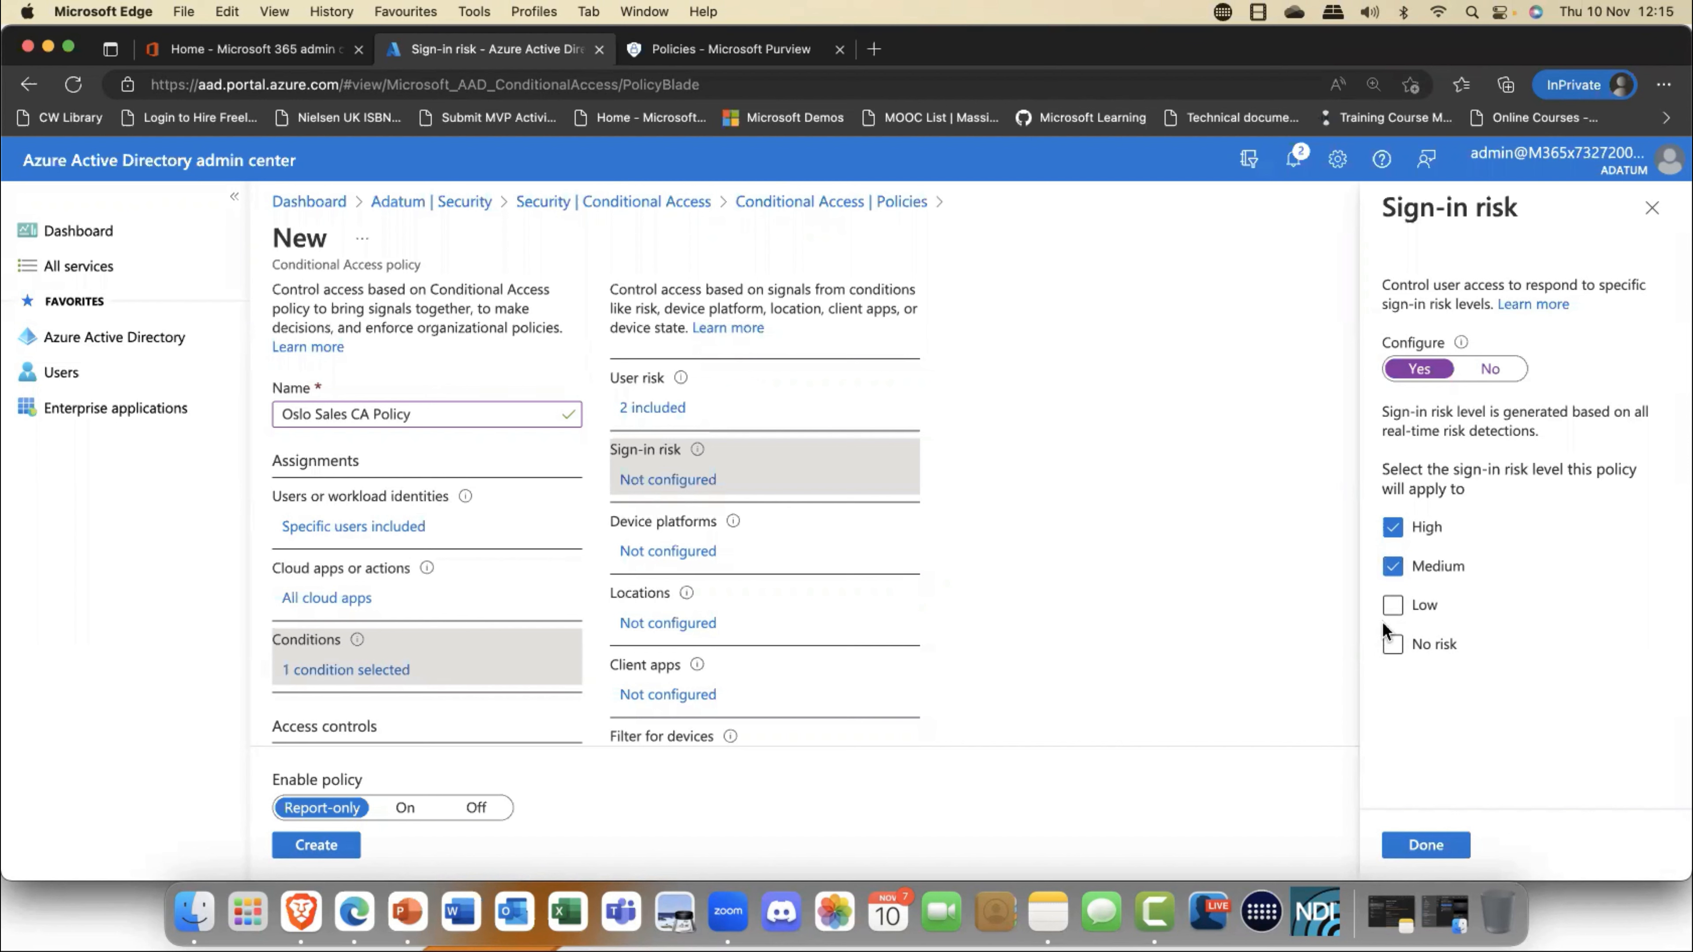
- Enable the policy's device platforms condition and include only the Android and iOS platforms
left_click(686, 550)
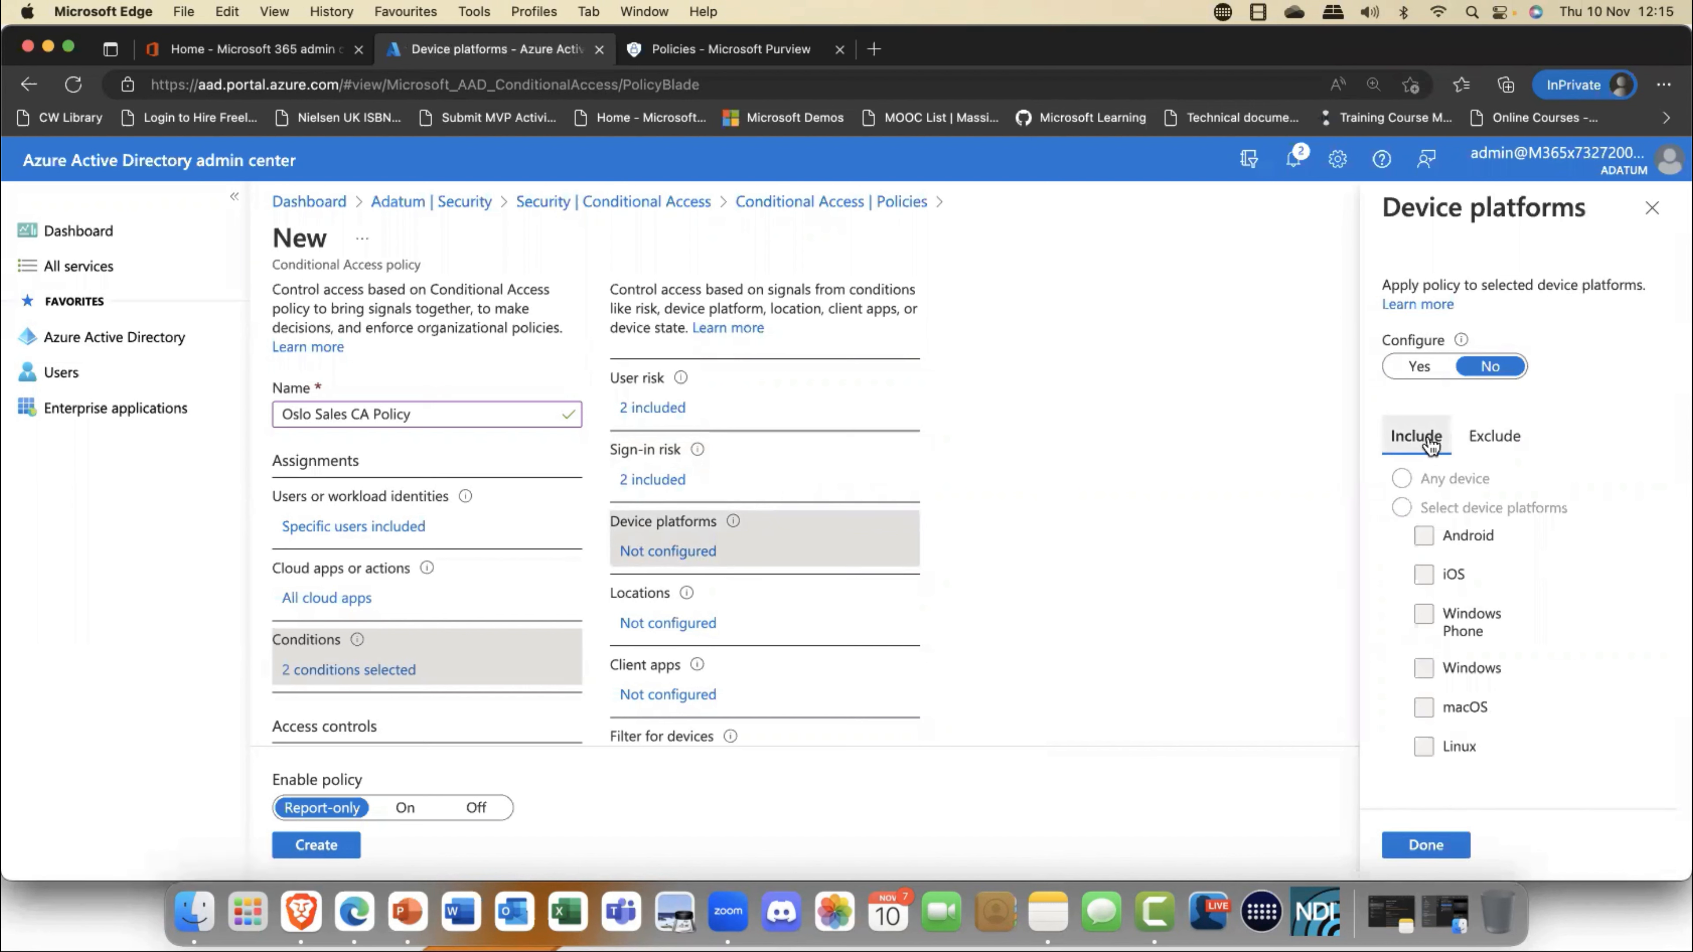
left_click(1419, 366)
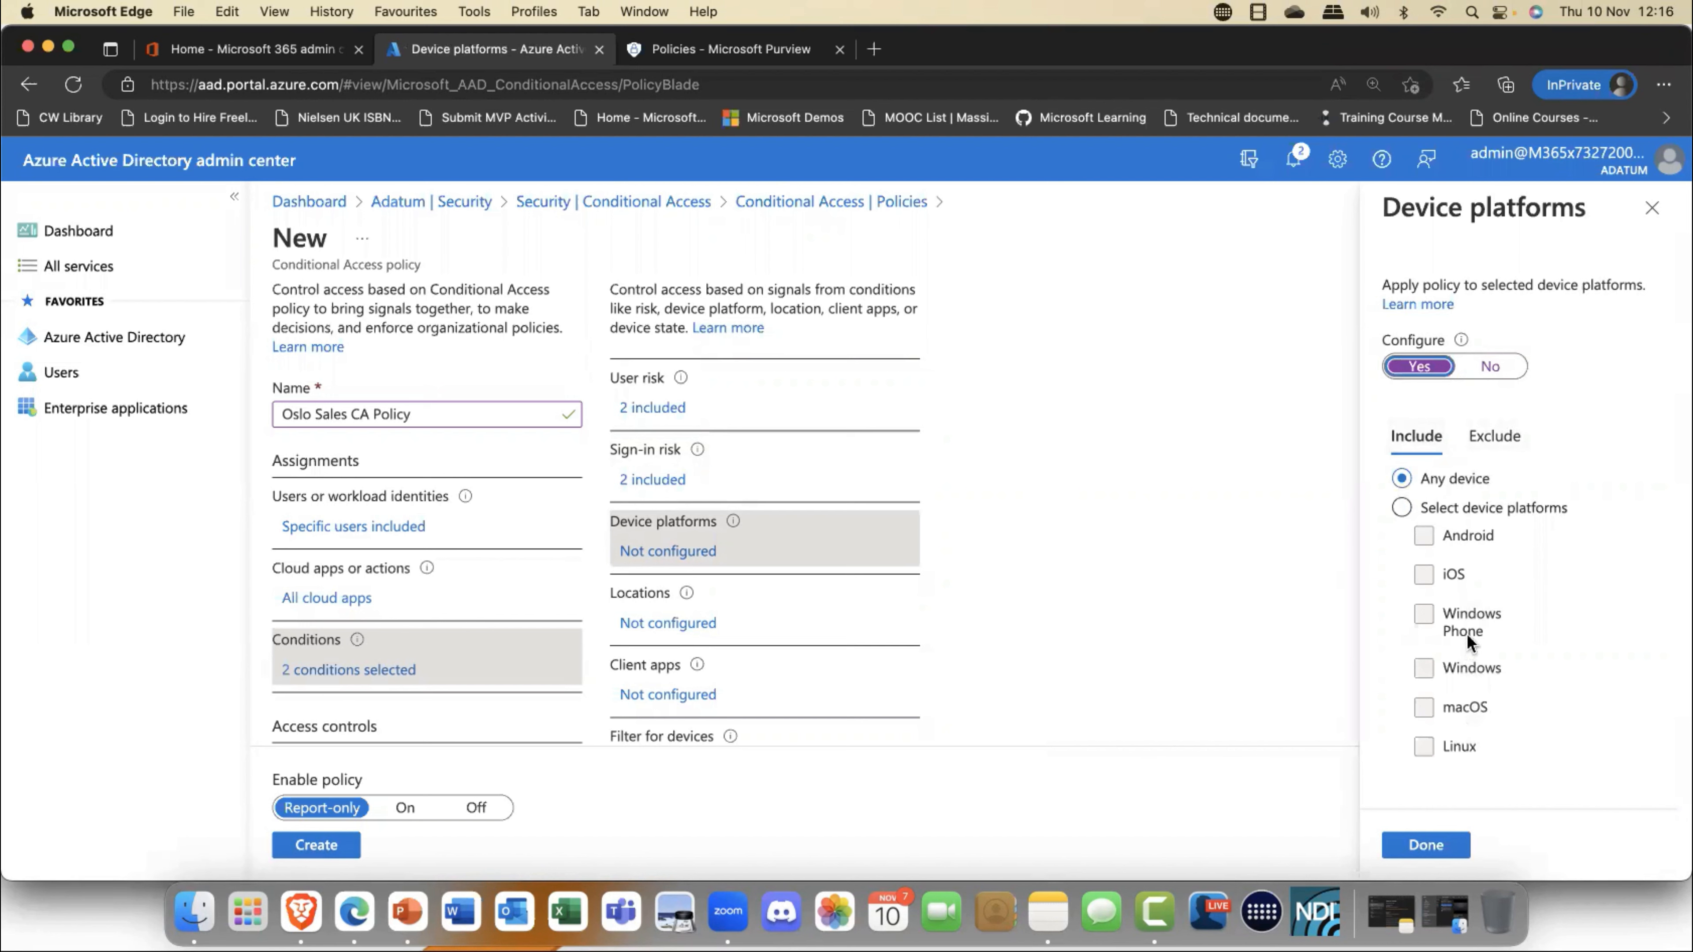
scroll(1467, 634, "down", 1)
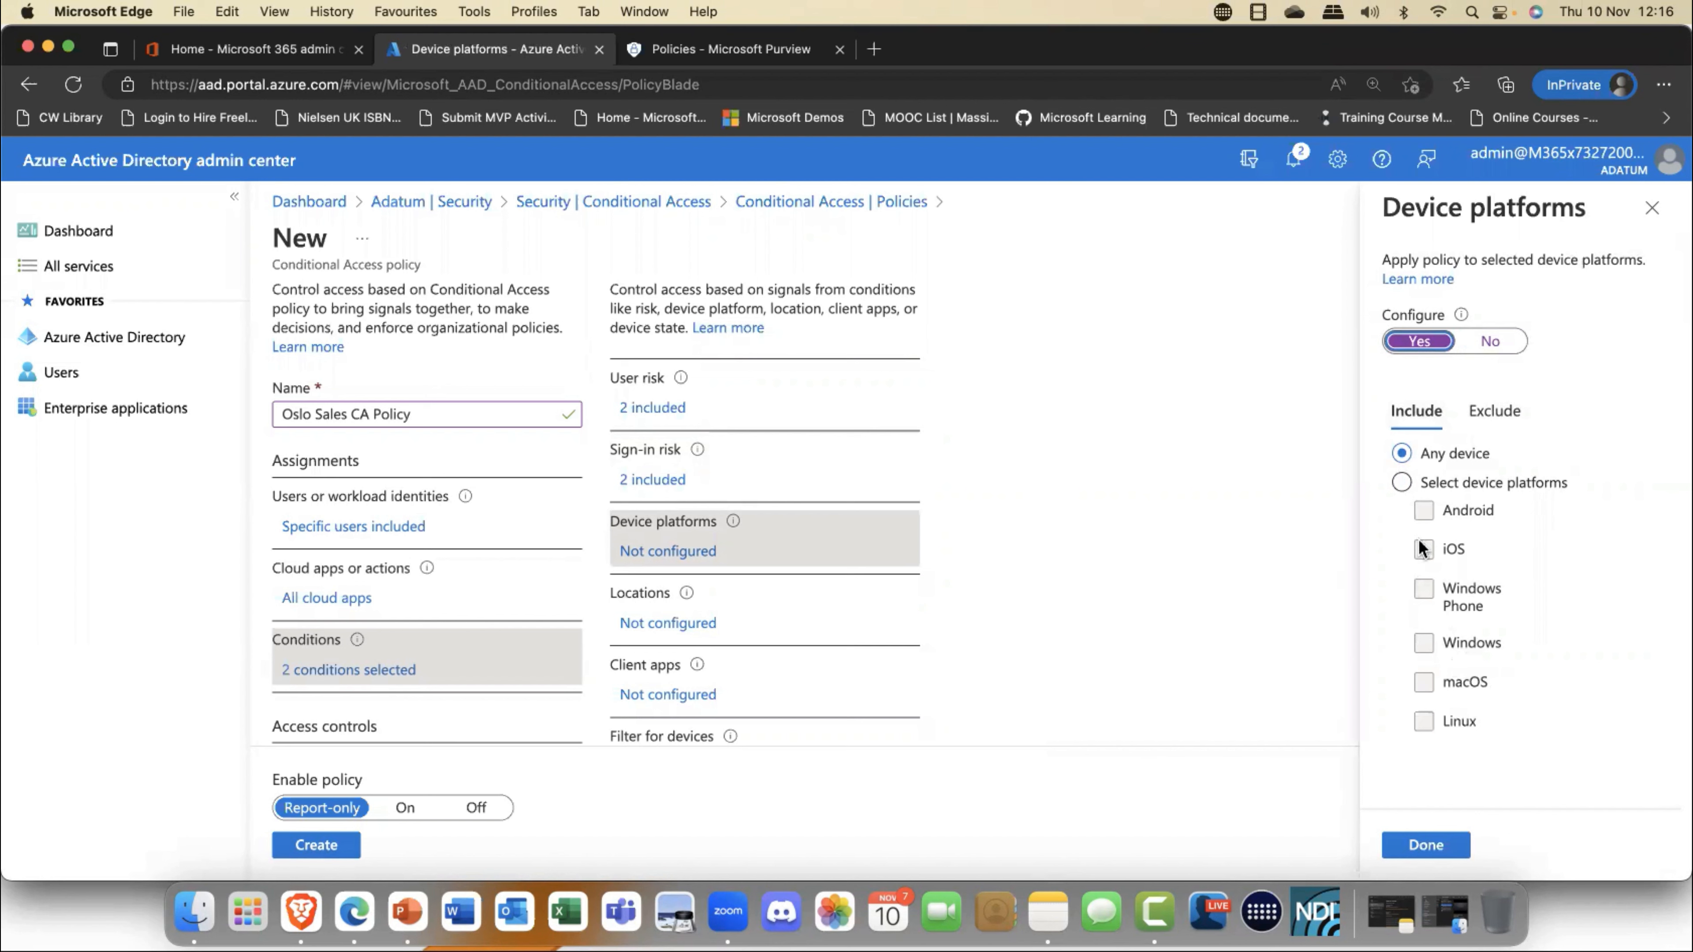
left_click(1401, 484)
left_click(1402, 459)
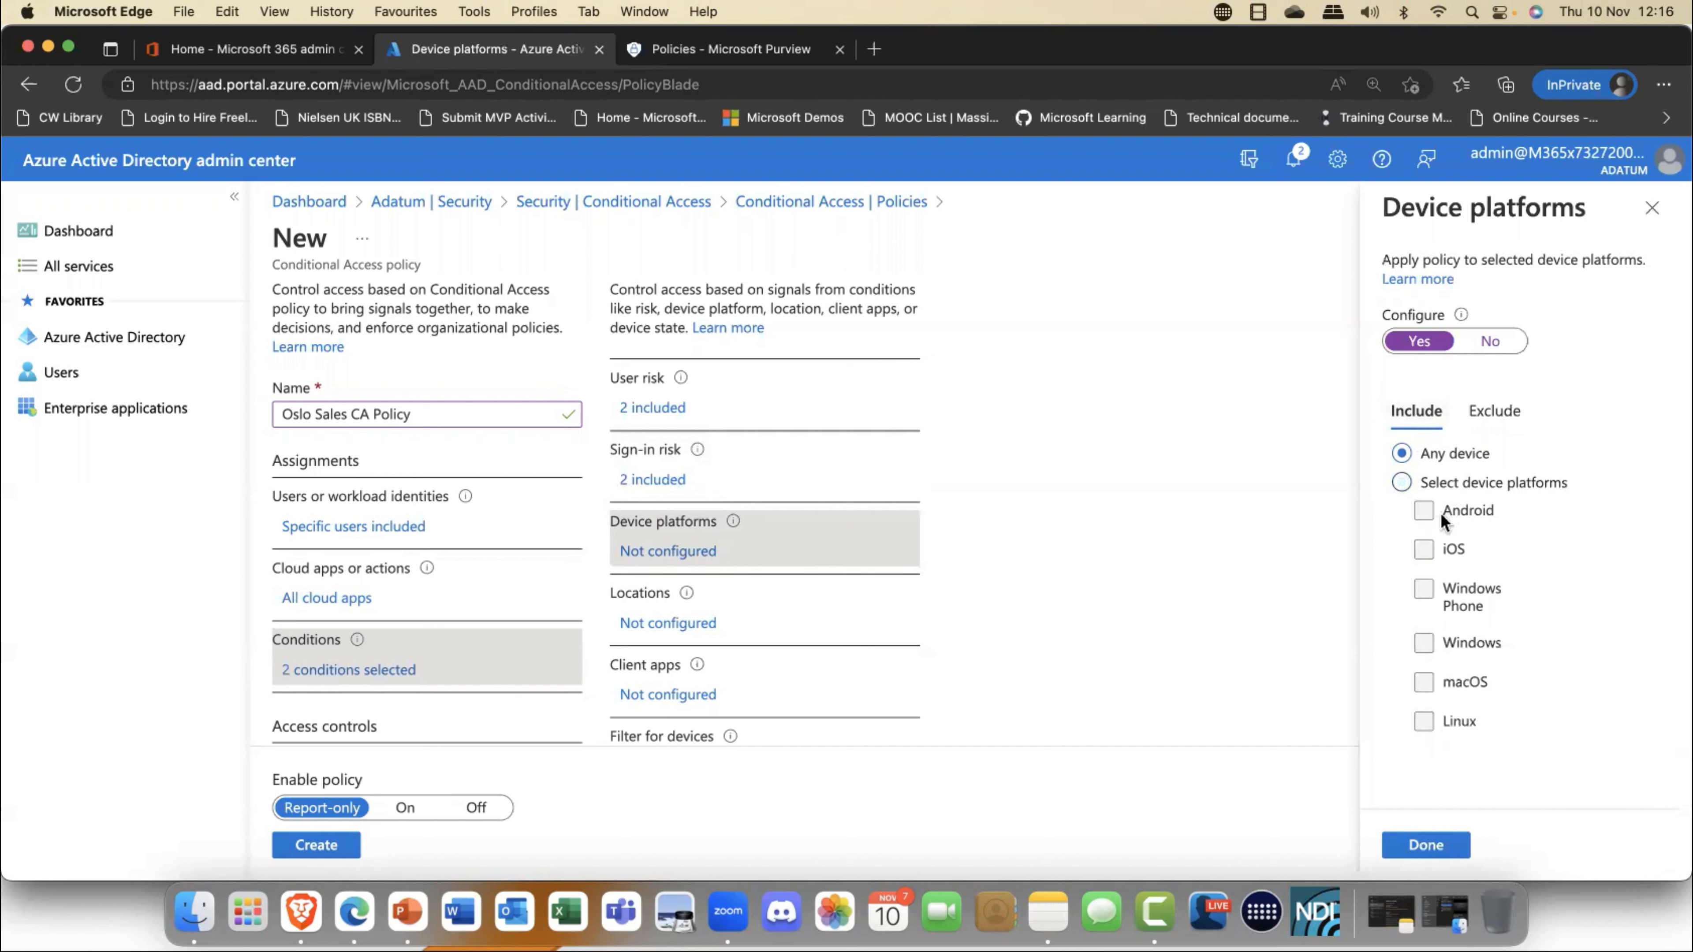
left_click(1401, 482)
left_click(1423, 511)
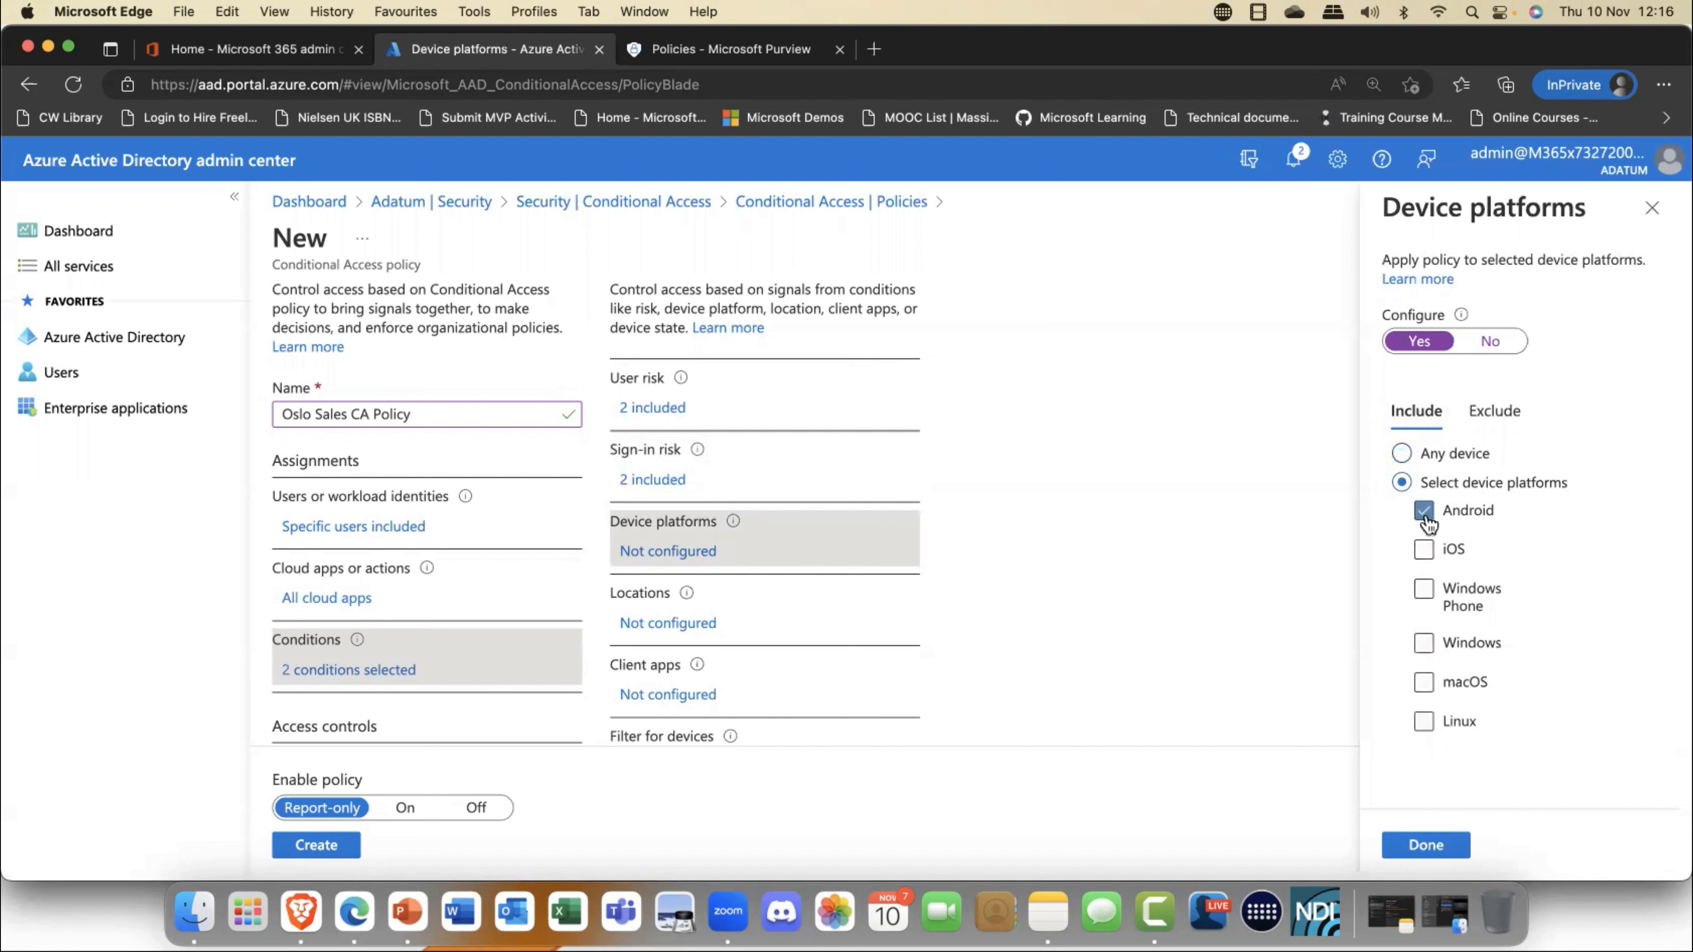
left_click(1424, 551)
left_click(1425, 846)
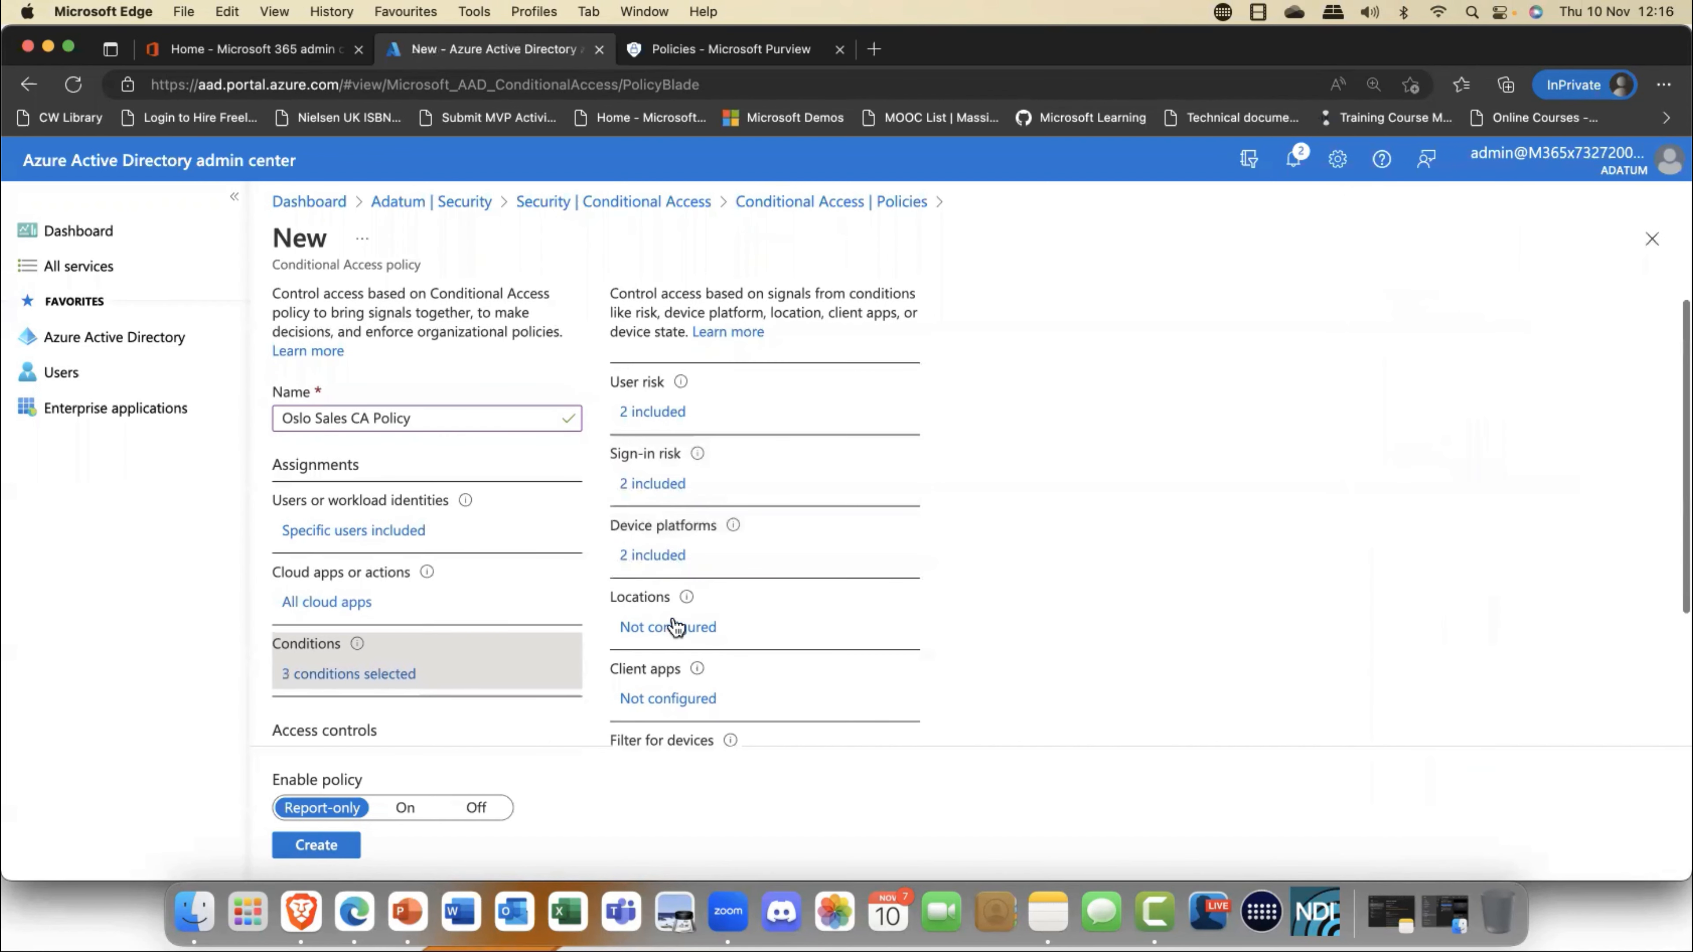
- Enable the policy's locations condition for any location and exclude all trusted locations
left_click(675, 624)
left_click(991, 376)
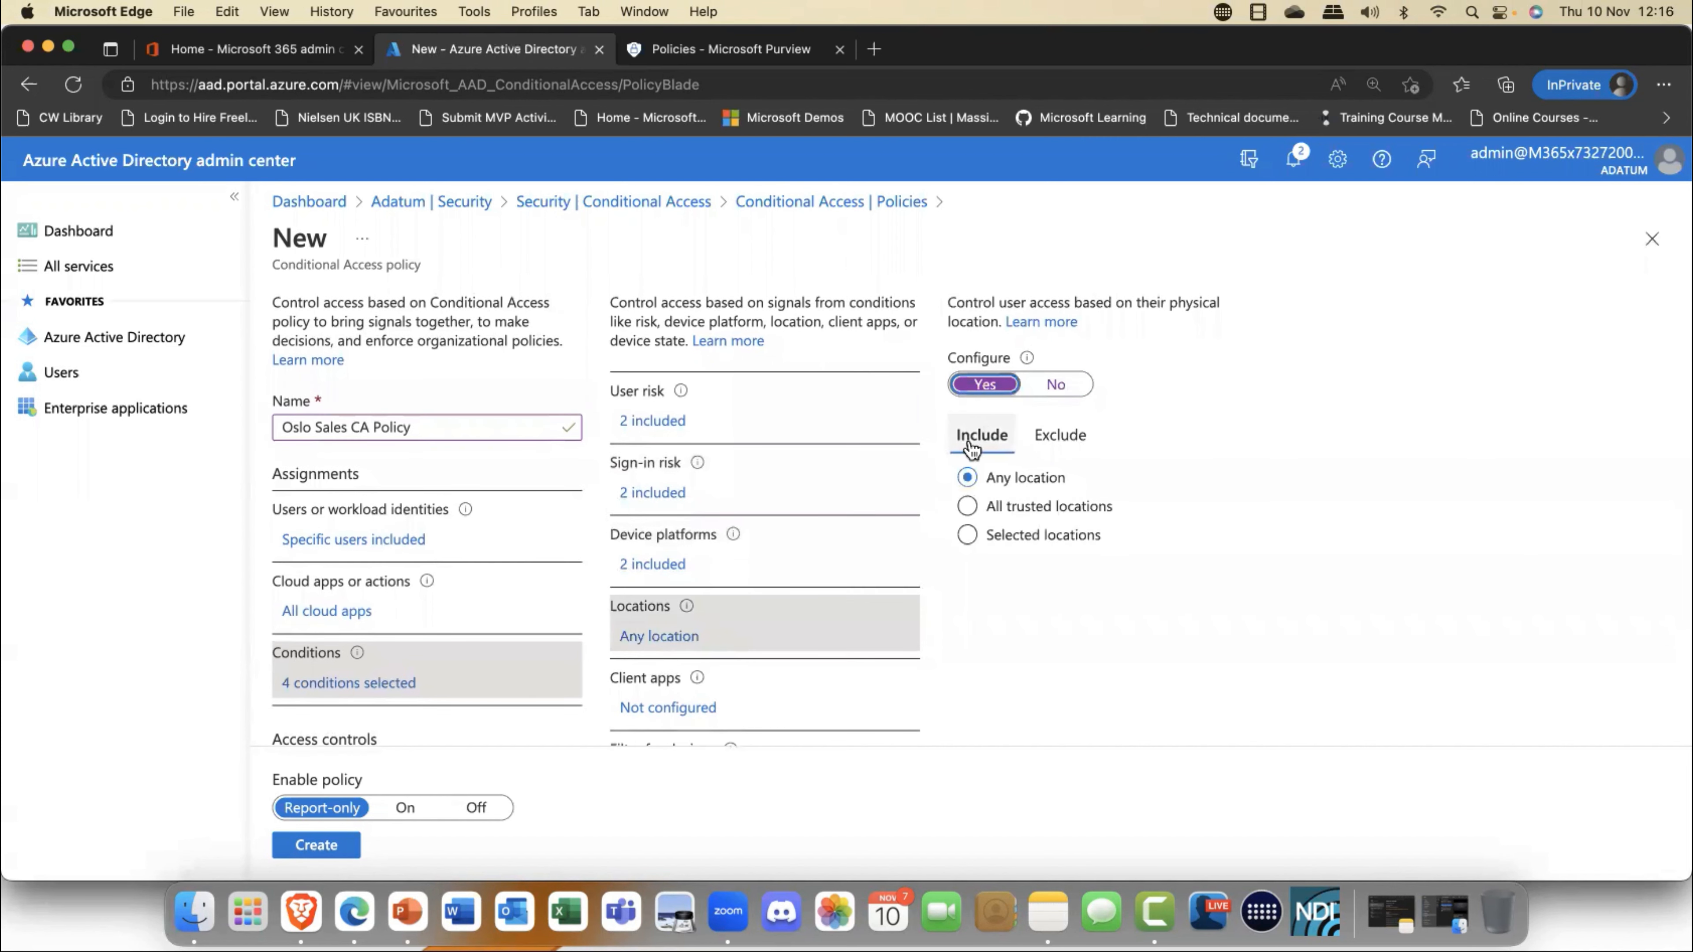
left_click(1071, 441)
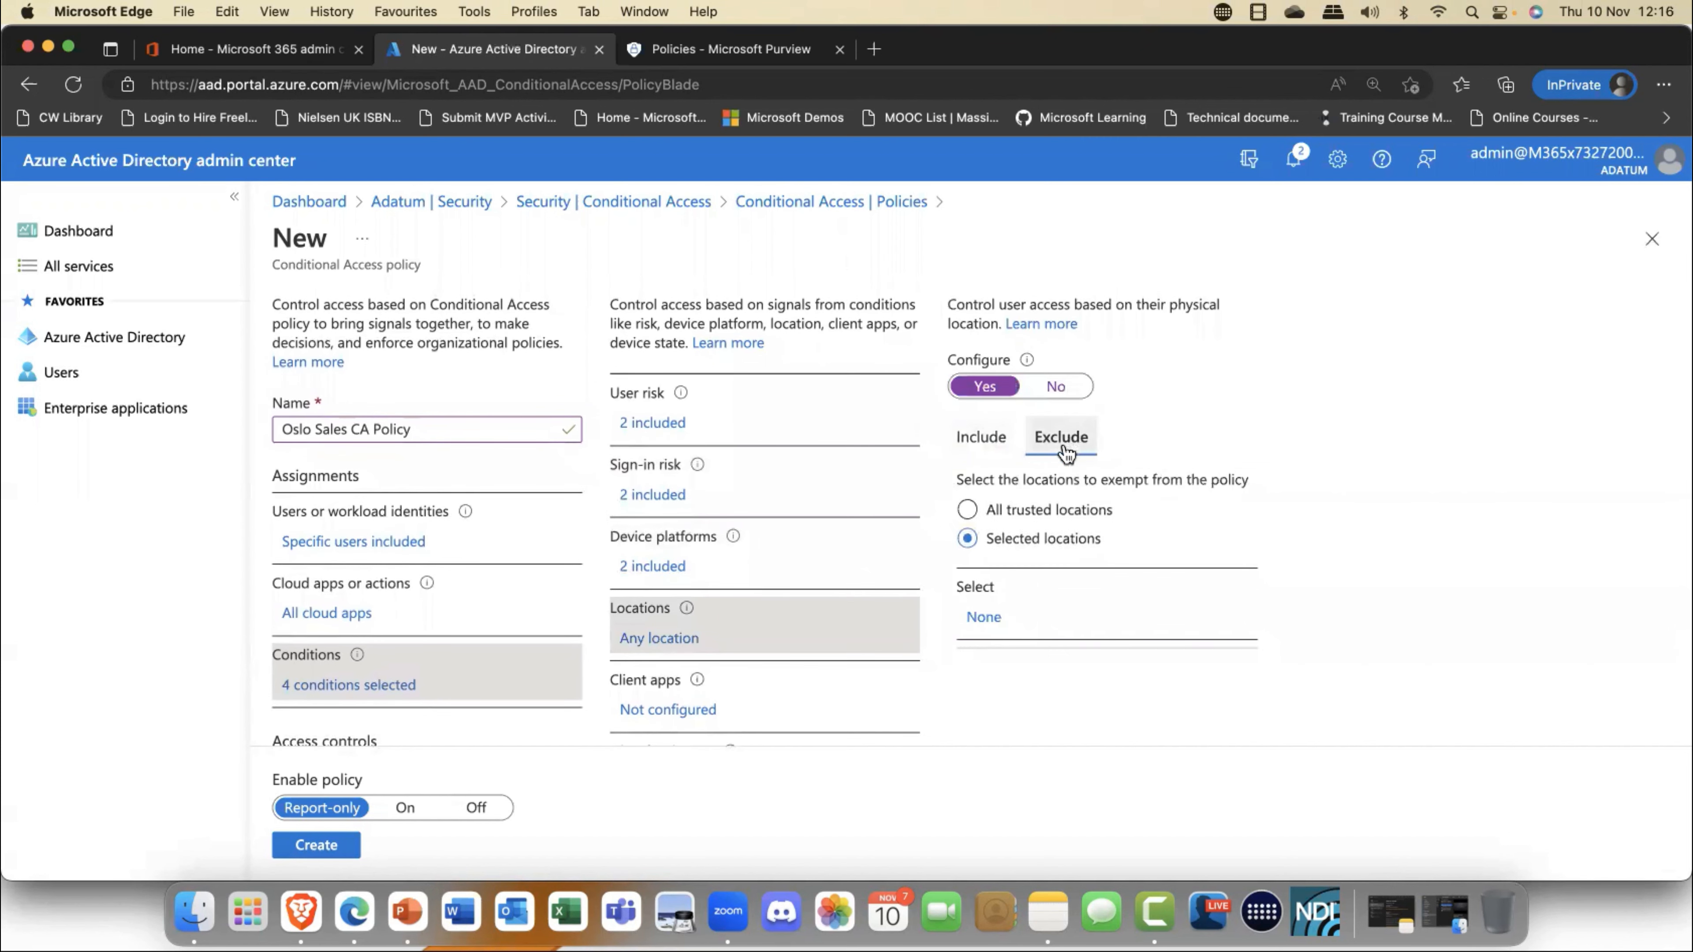
left_click(967, 512)
scroll(950, 604, "up", 1)
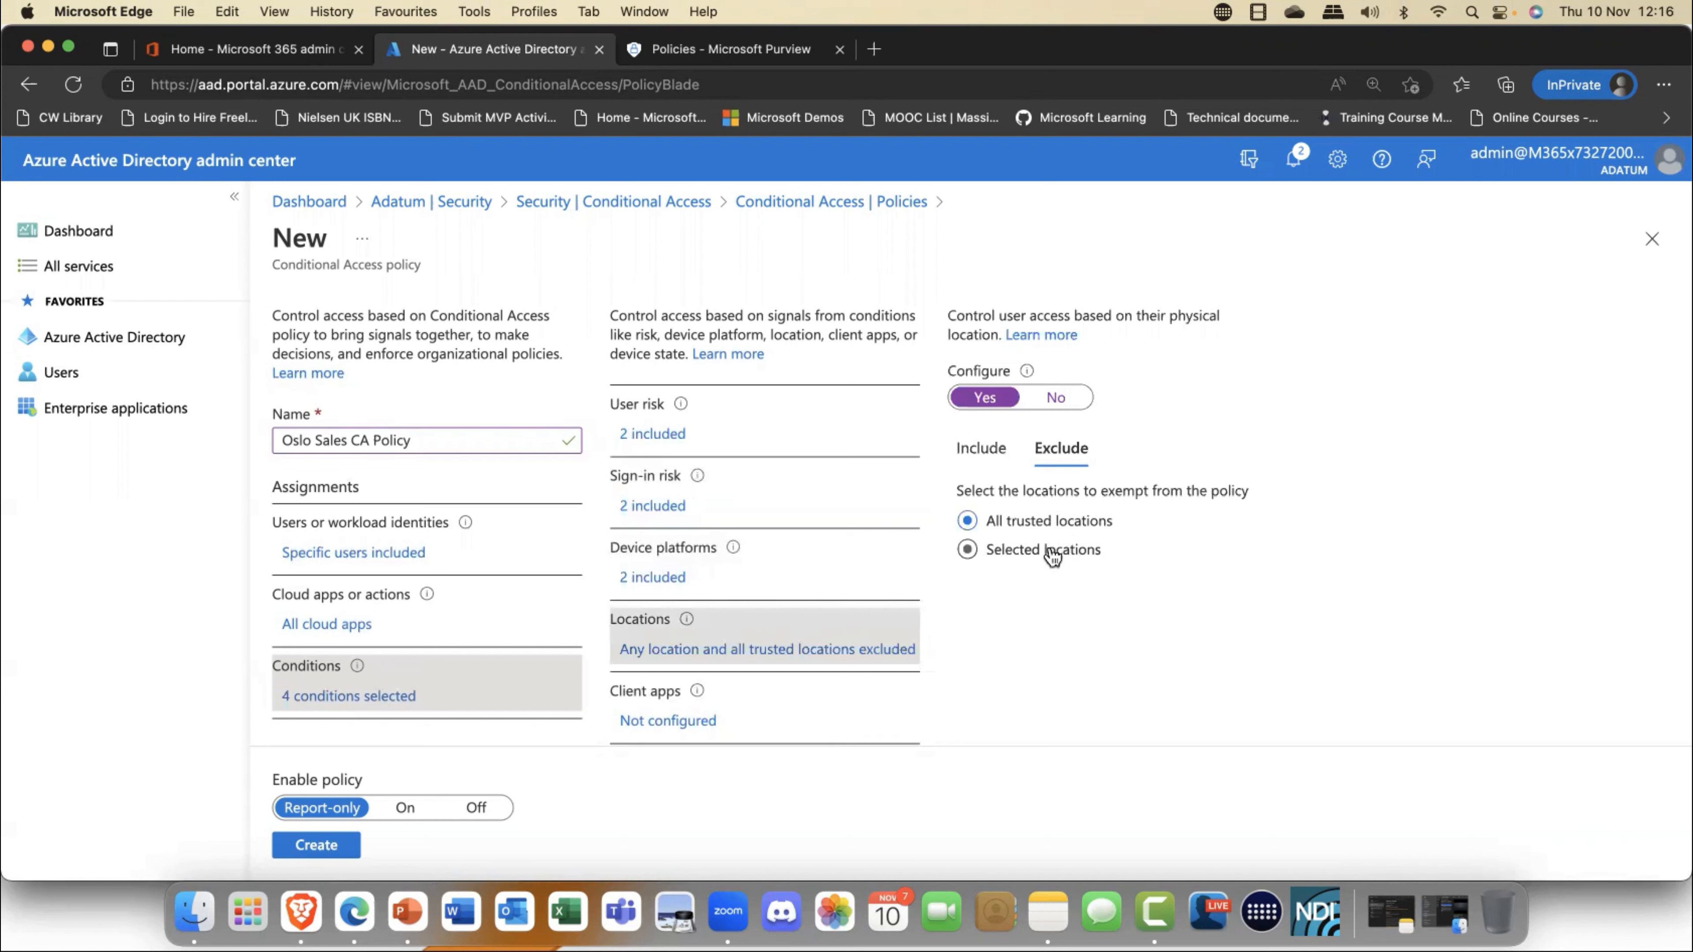
- Enable the client apps condition for Browser and Mobile apps and desktop clients only, leaving out Exchange ActiveSync clients and Other clients
left_click(662, 723)
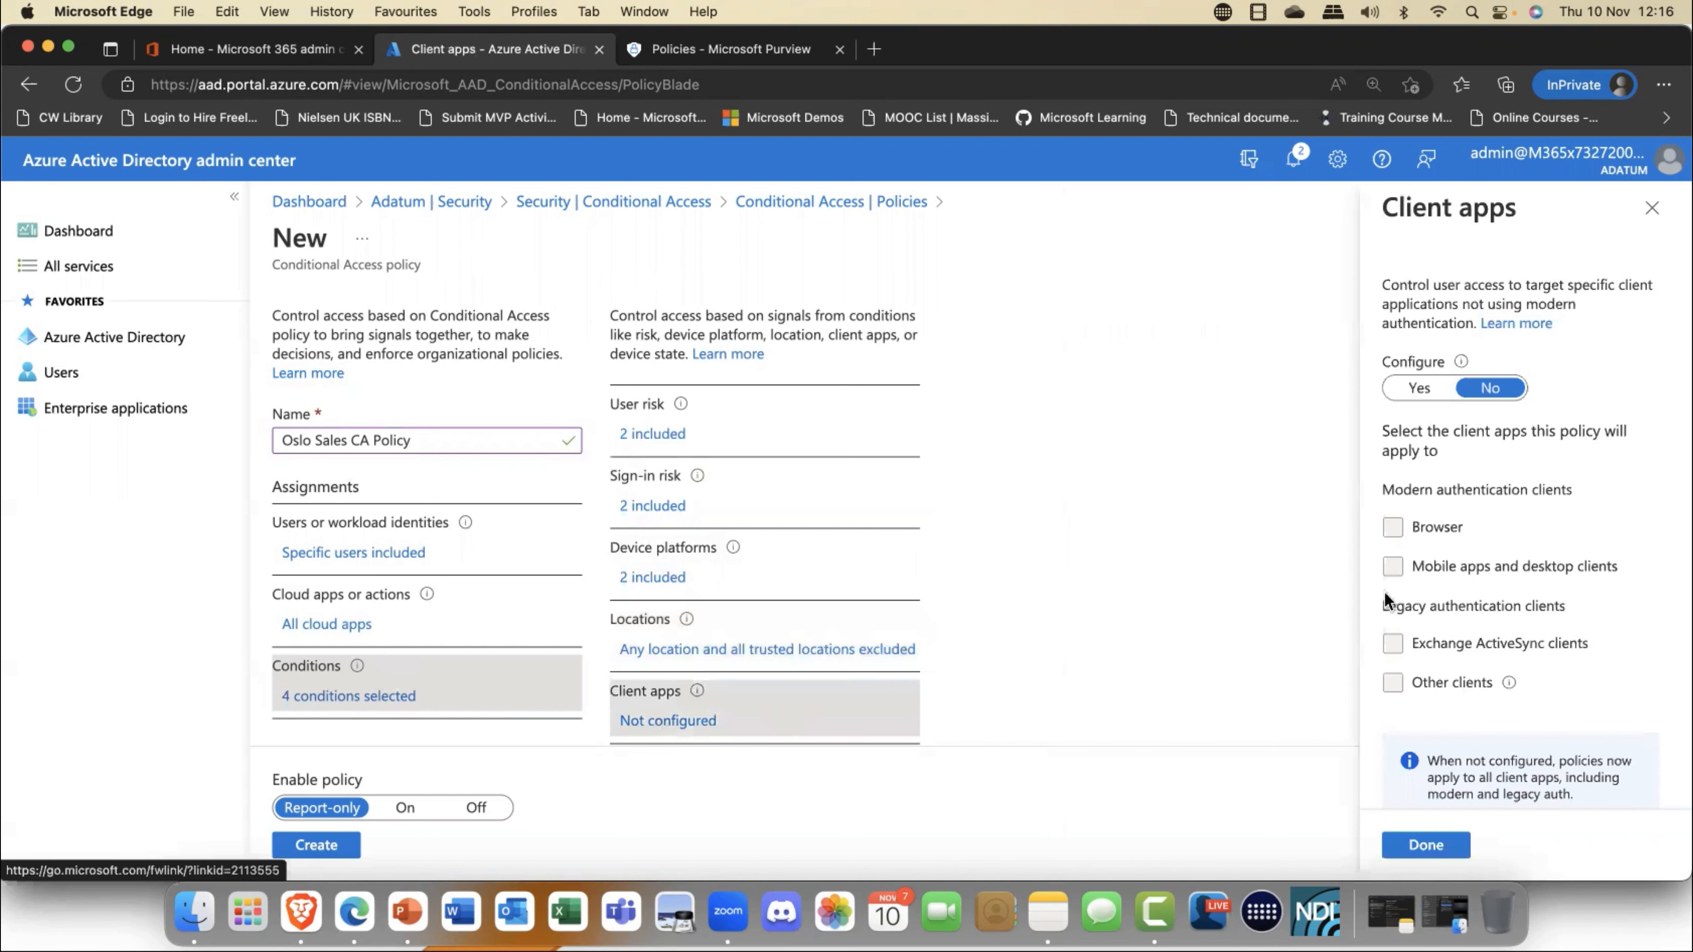
left_click(1420, 390)
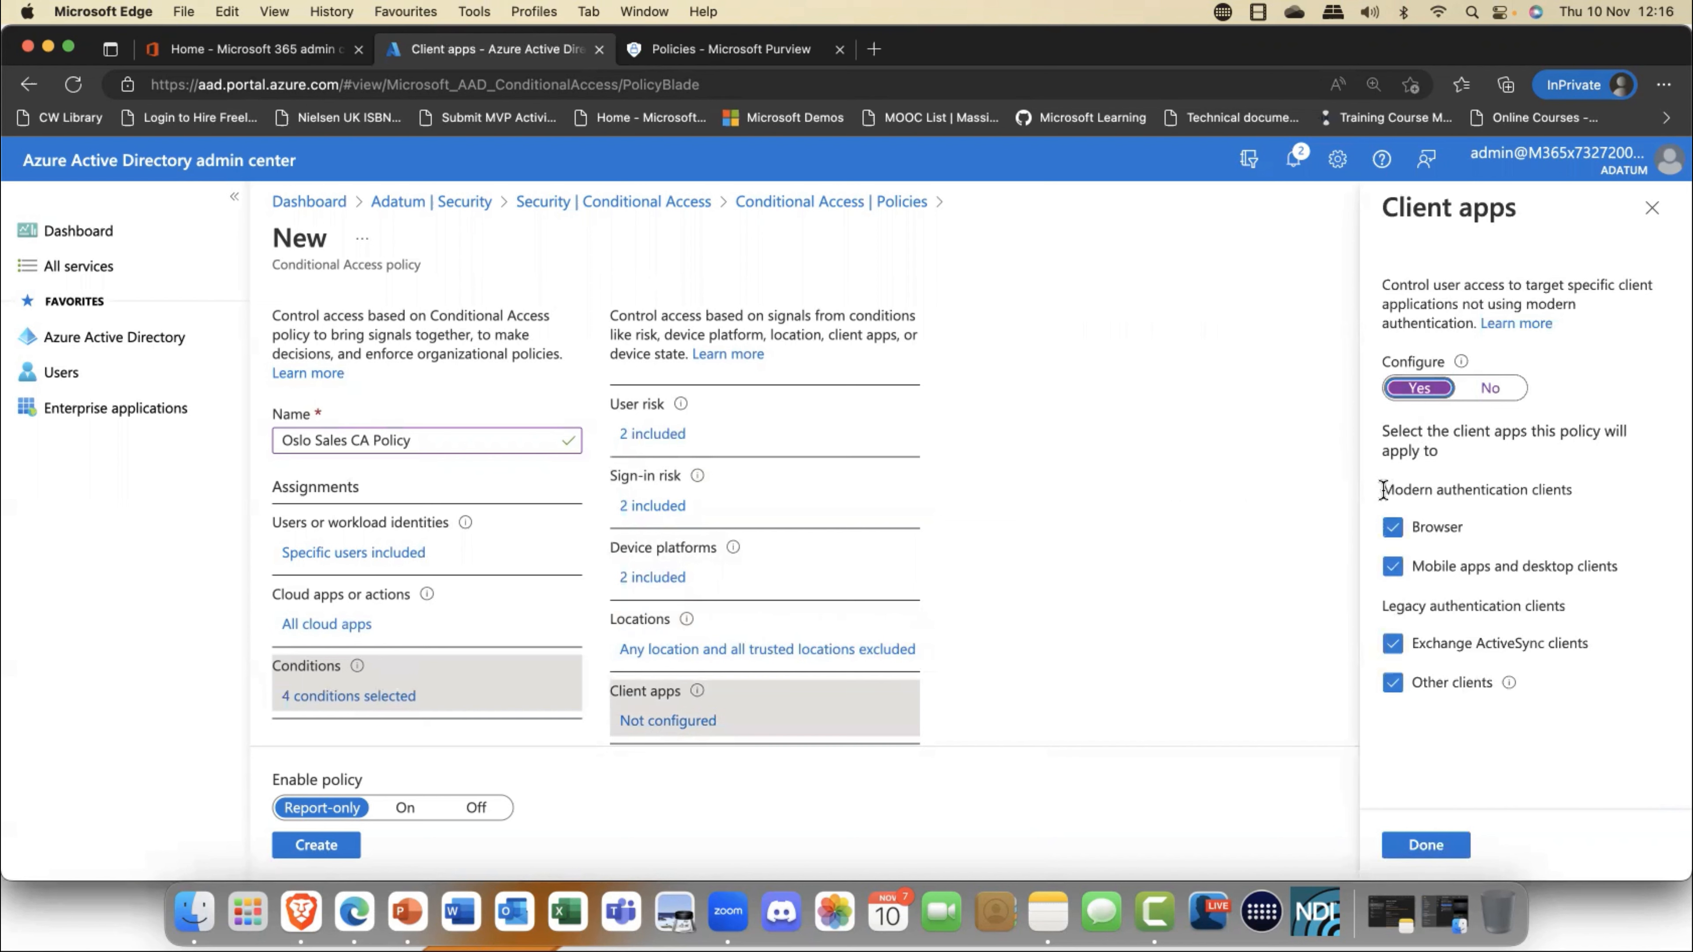
left_click_drag(1386, 491, 1581, 490)
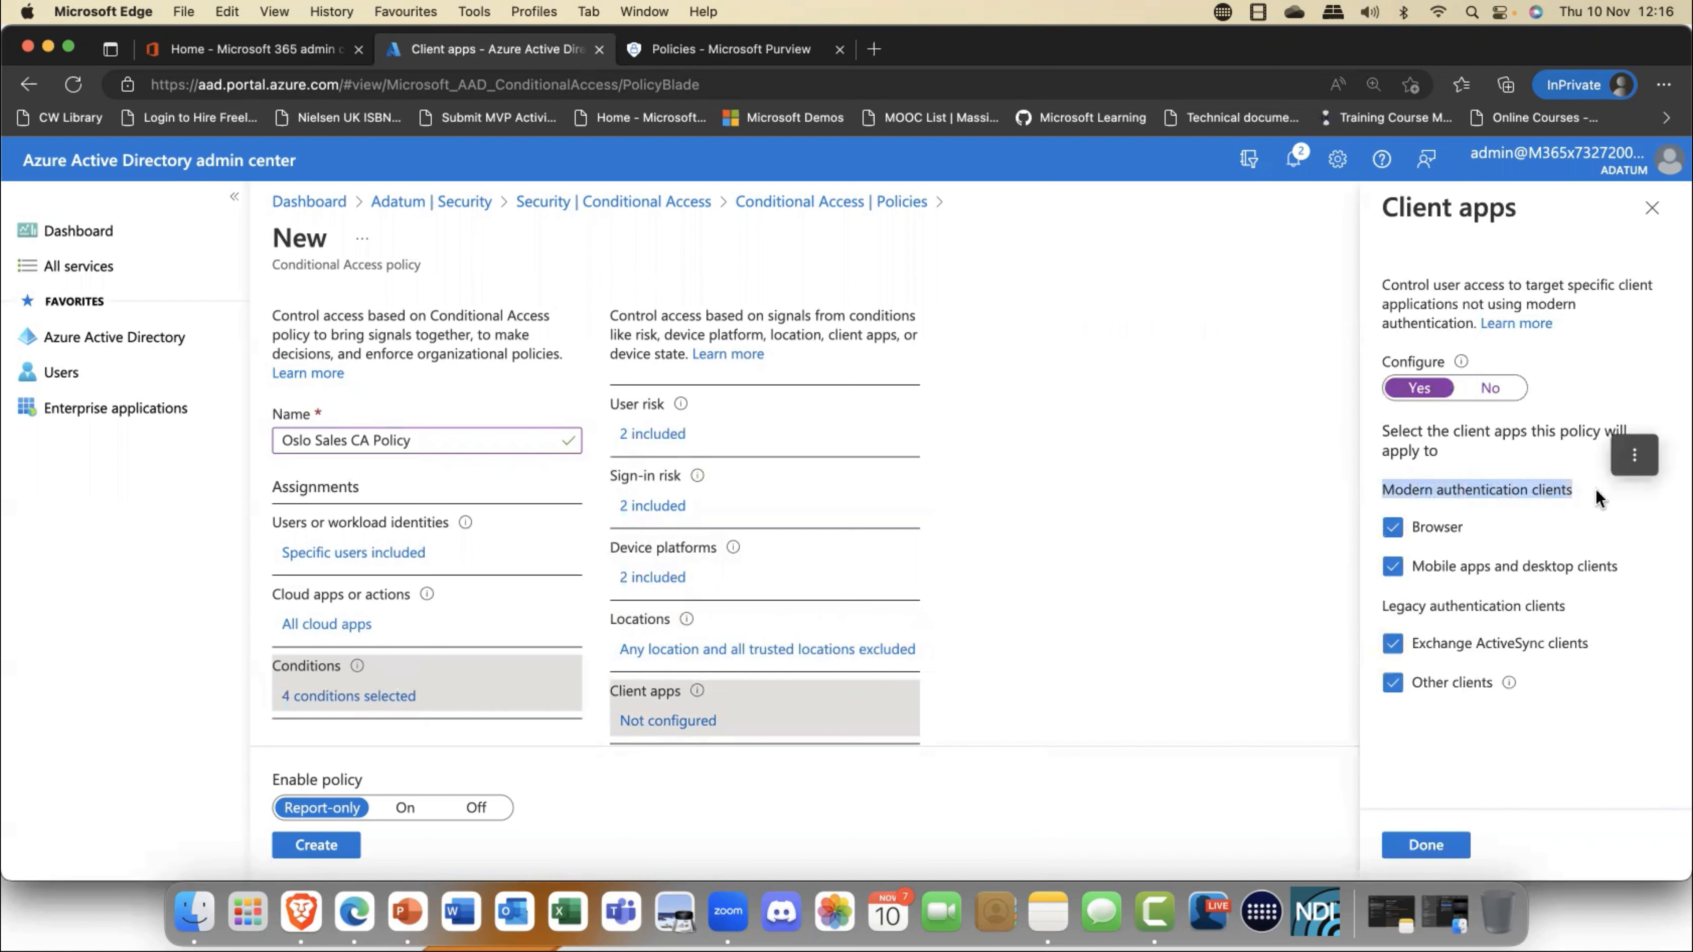
left_click(1409, 489)
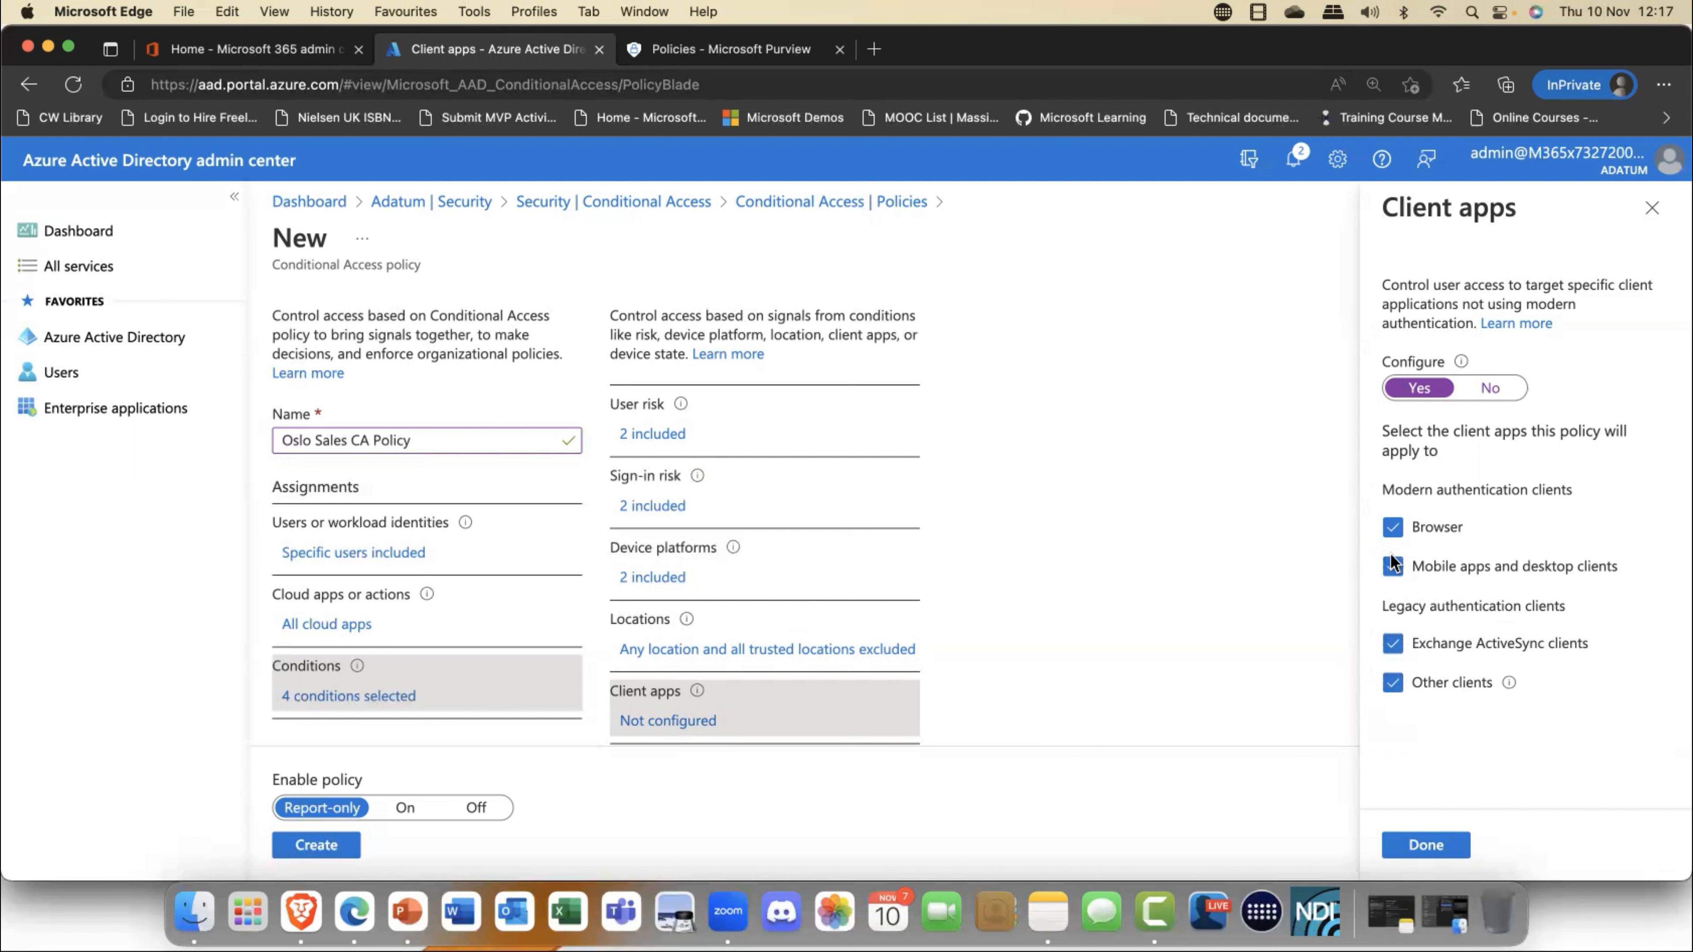
left_click(1392, 643)
left_click(1393, 682)
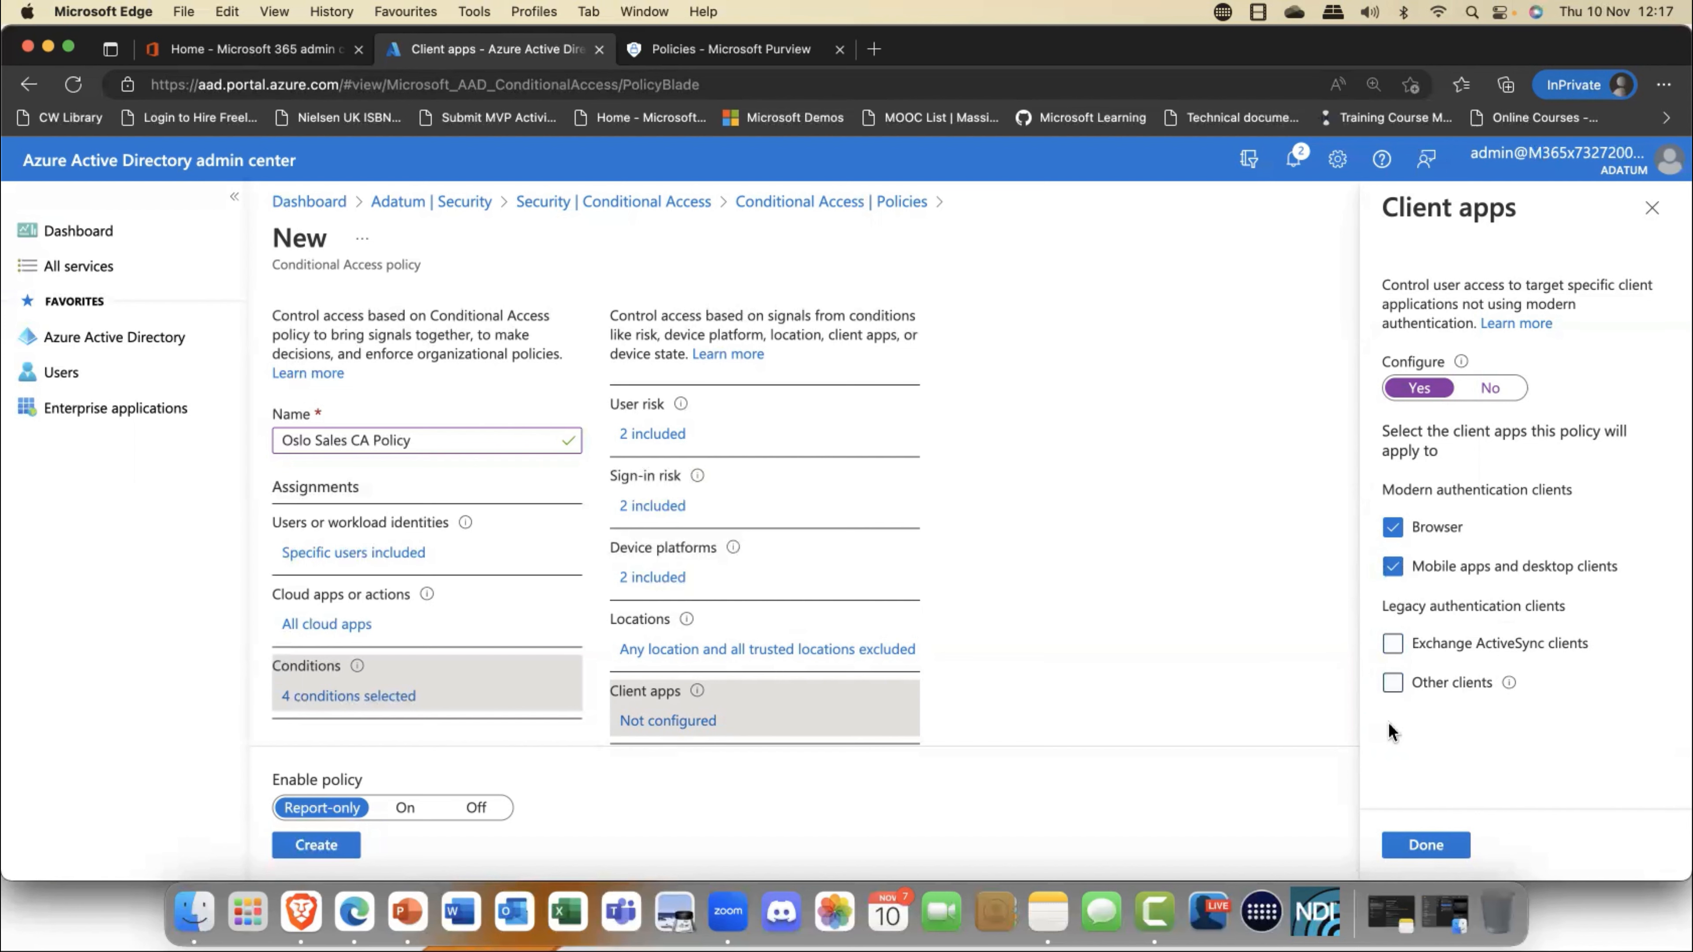
left_click(1416, 850)
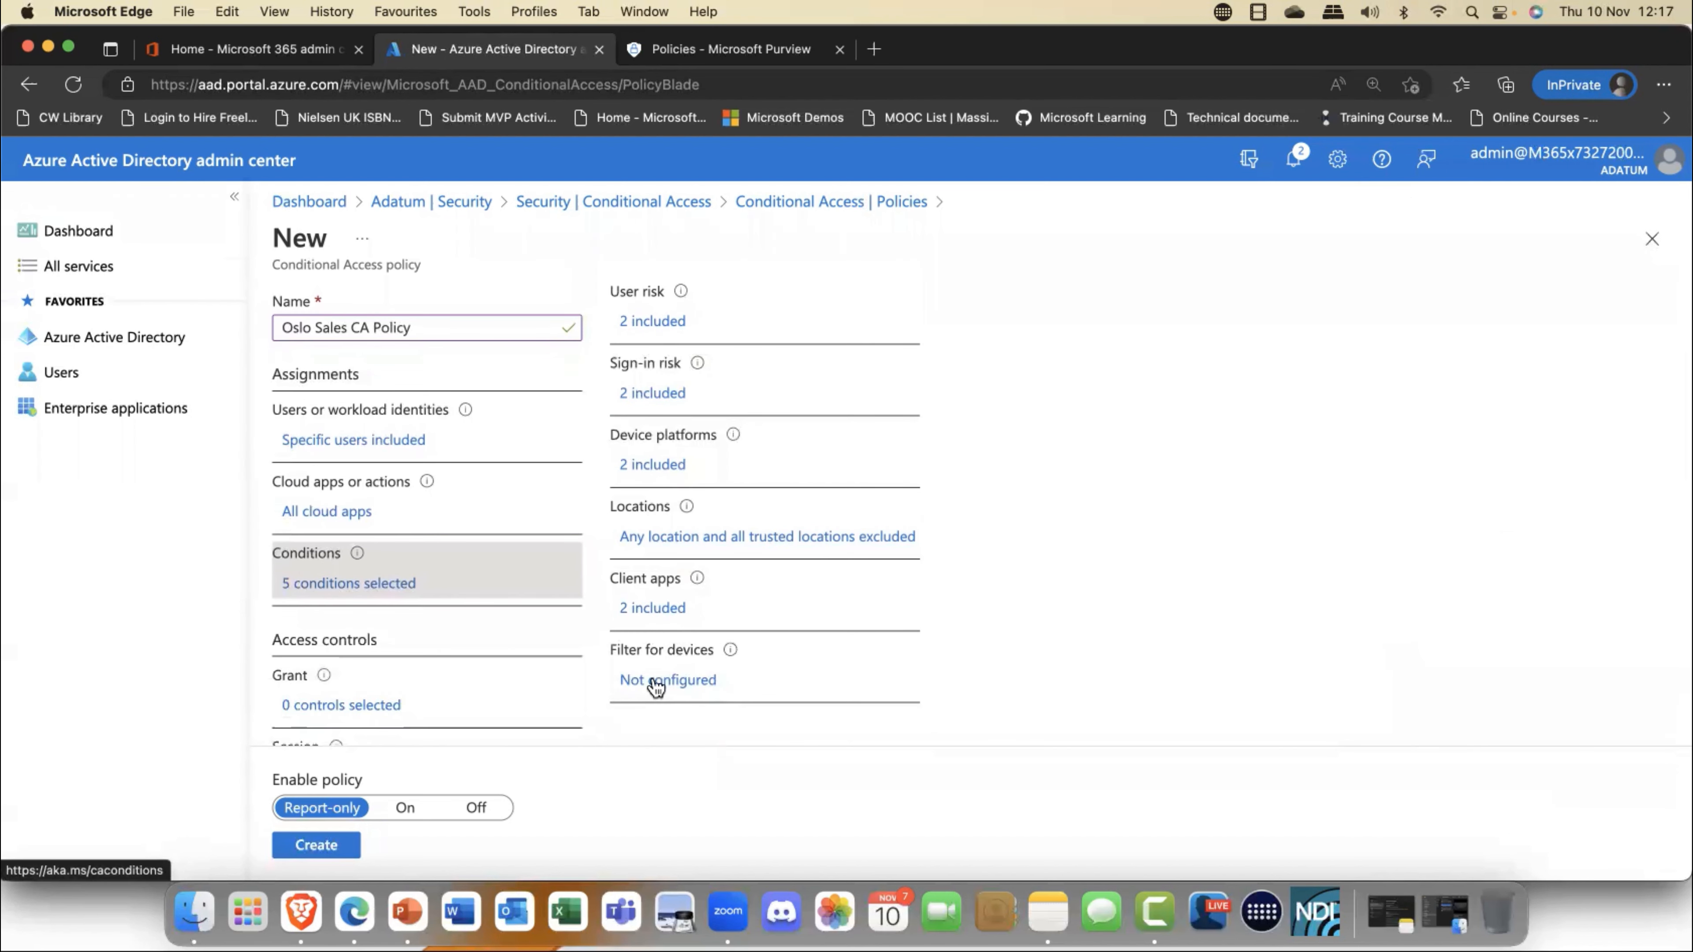
- Enable the filter for devices to include filtered devices, with a rule where Manufacturer Equals Dell
left_click(657, 683)
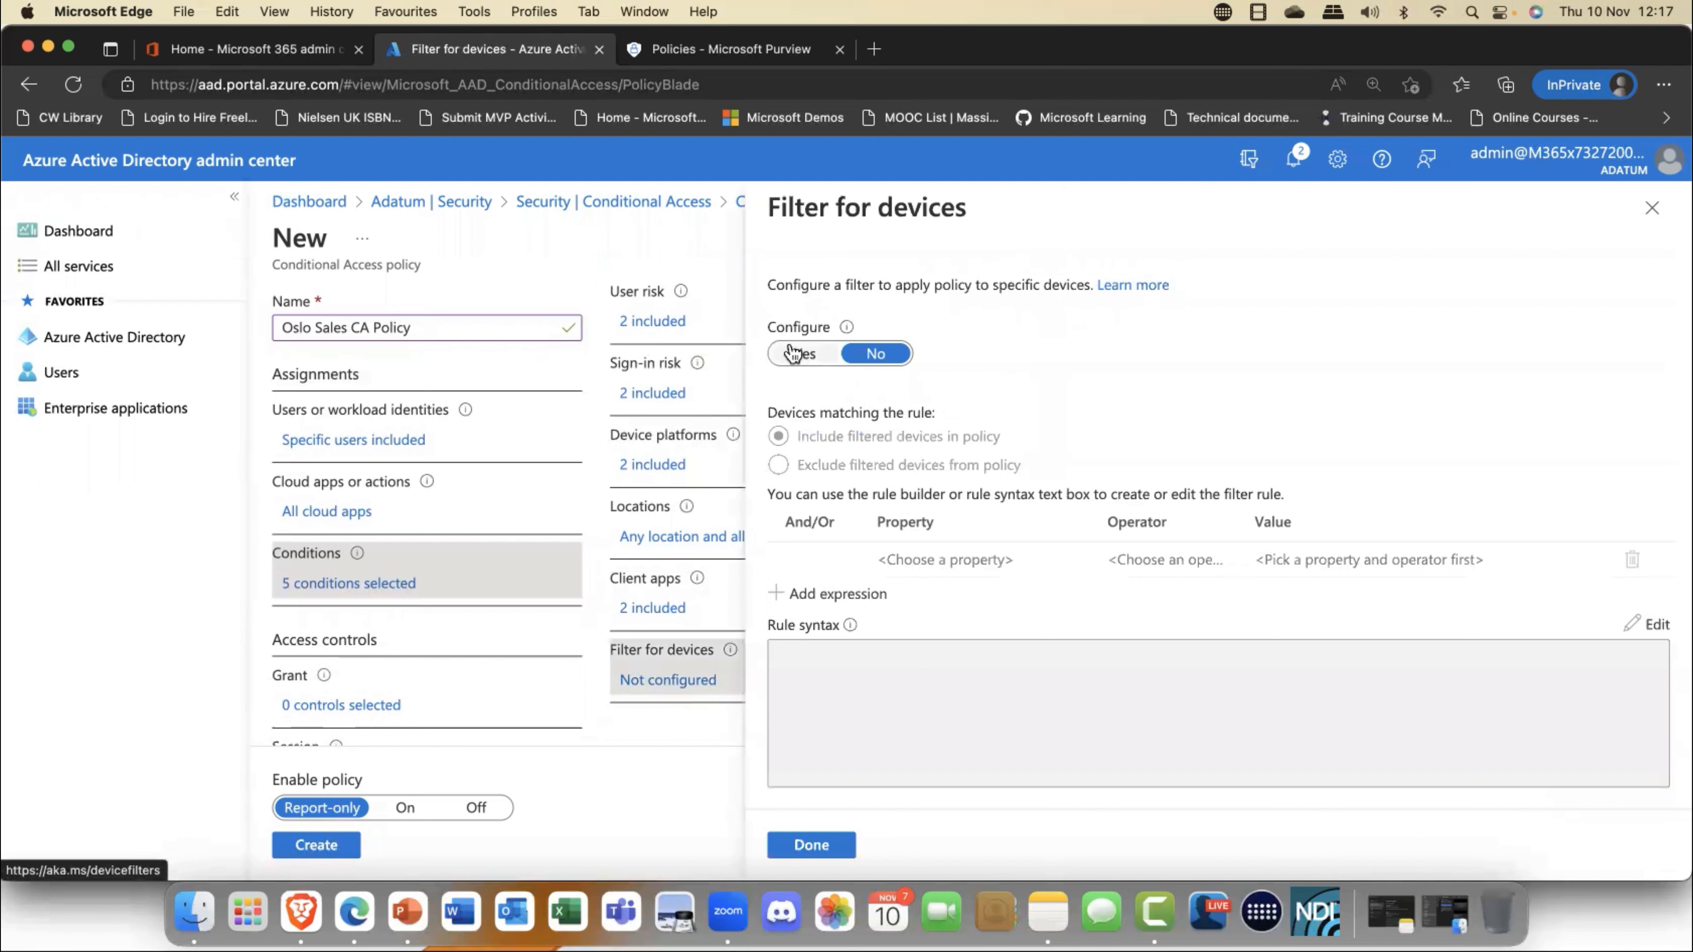
left_click(795, 364)
left_click(946, 560)
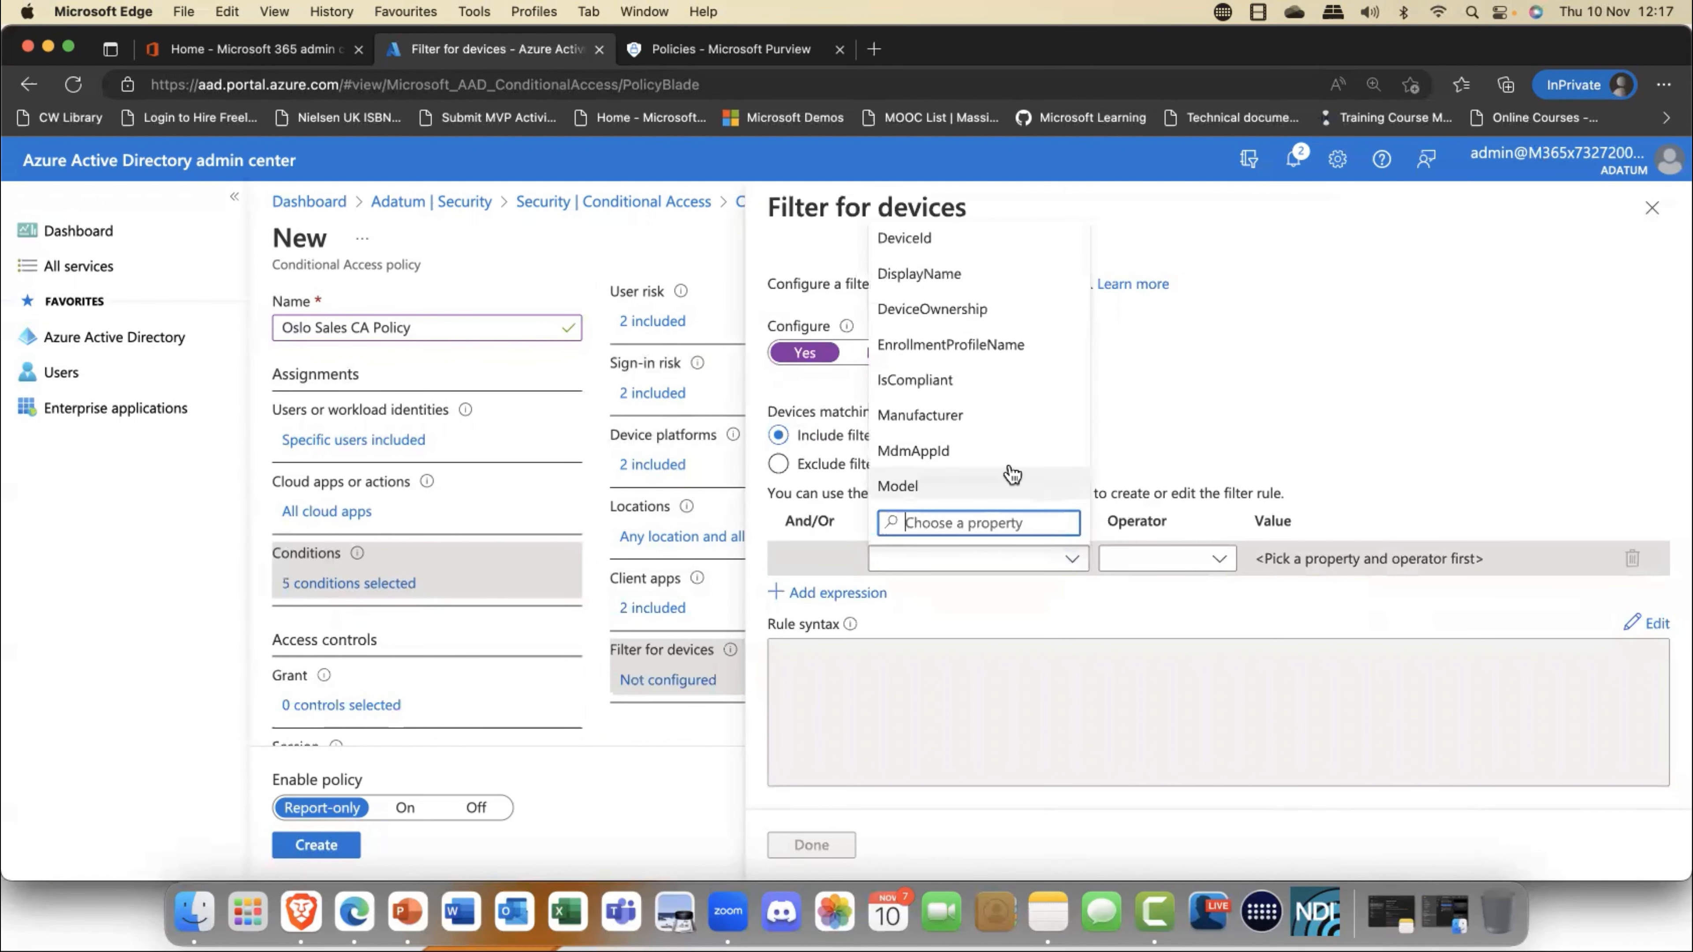
left_click(945, 424)
left_click(1217, 560)
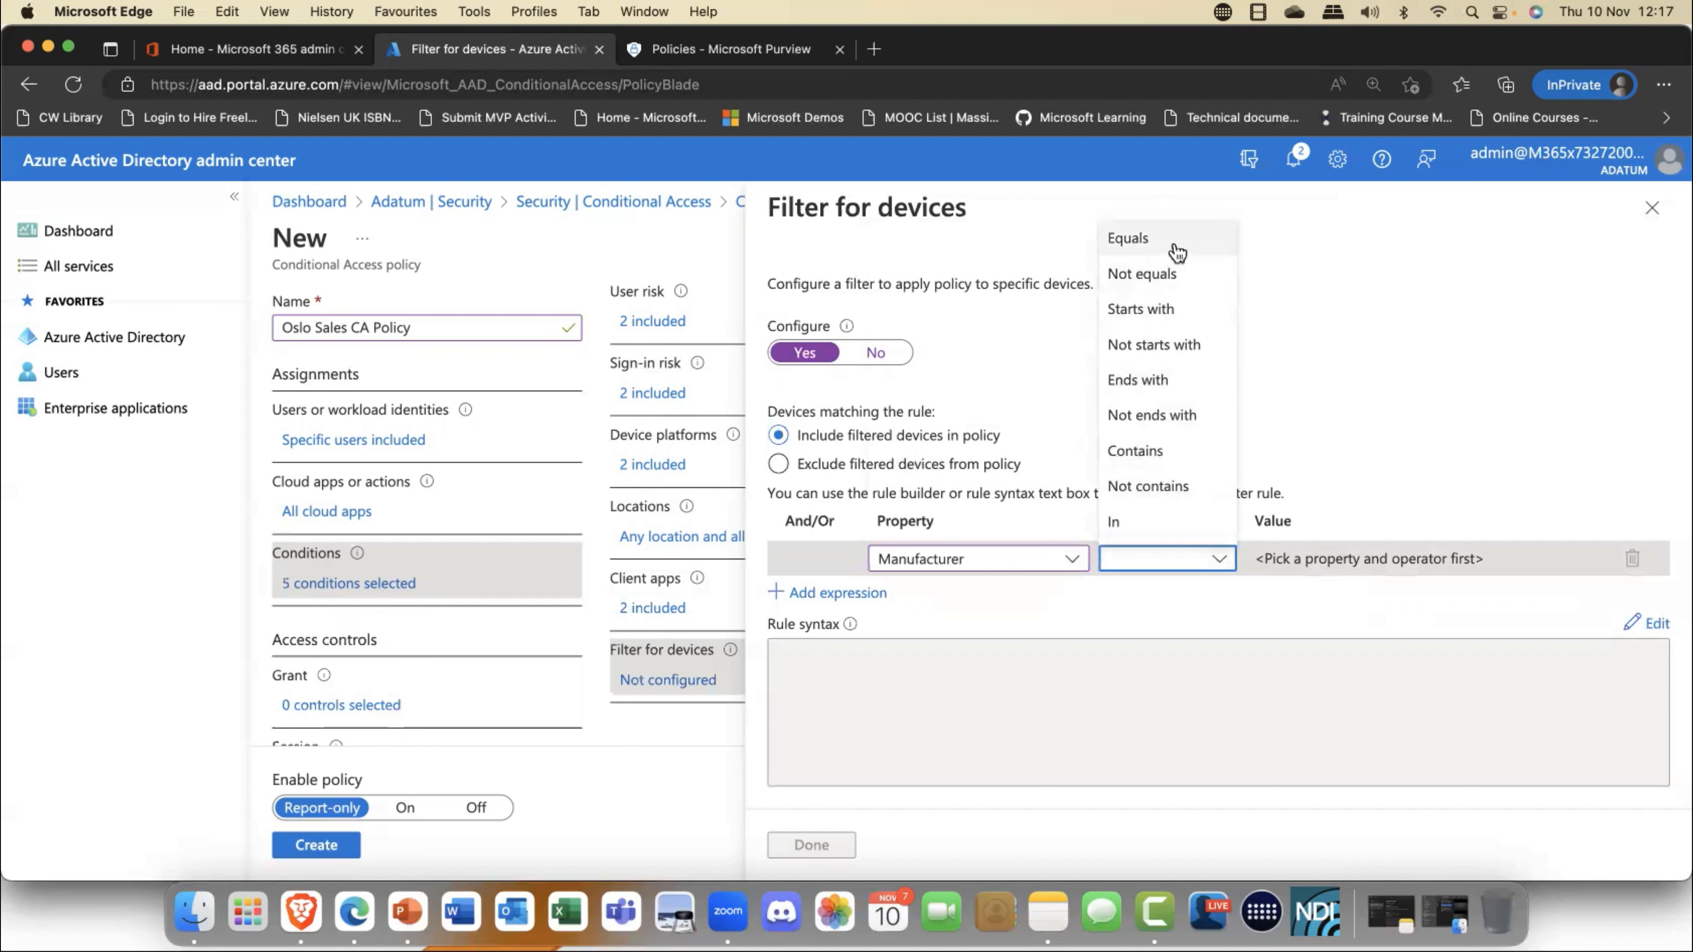
left_click(1133, 238)
left_click(1383, 559)
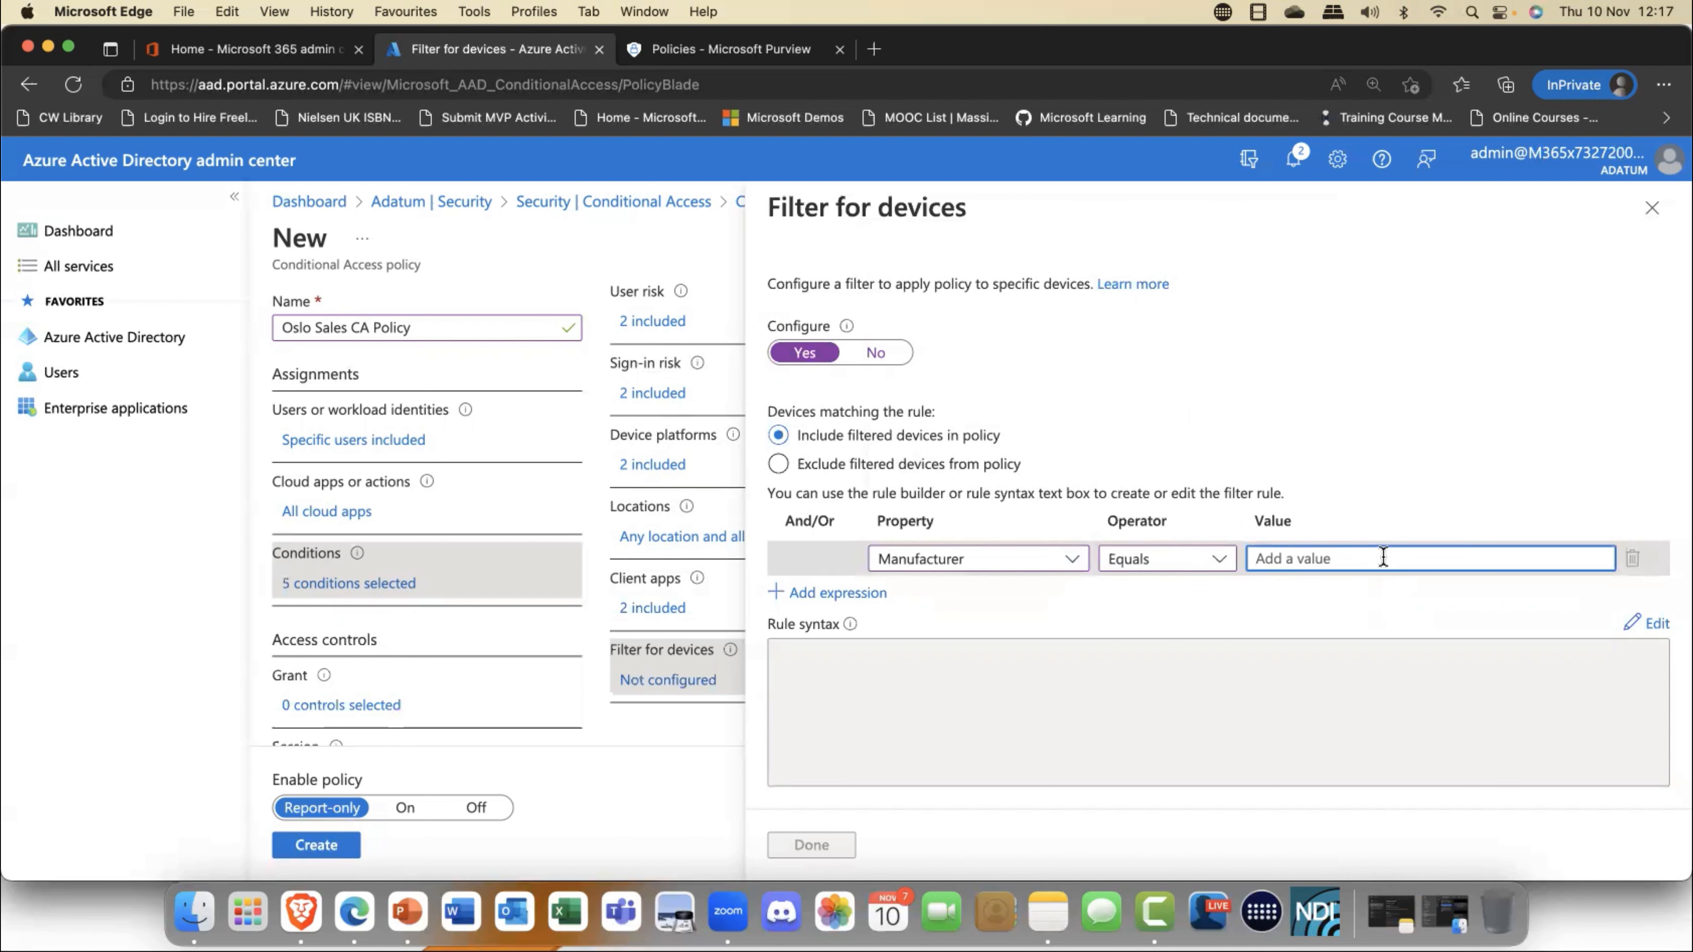
type("Dell")
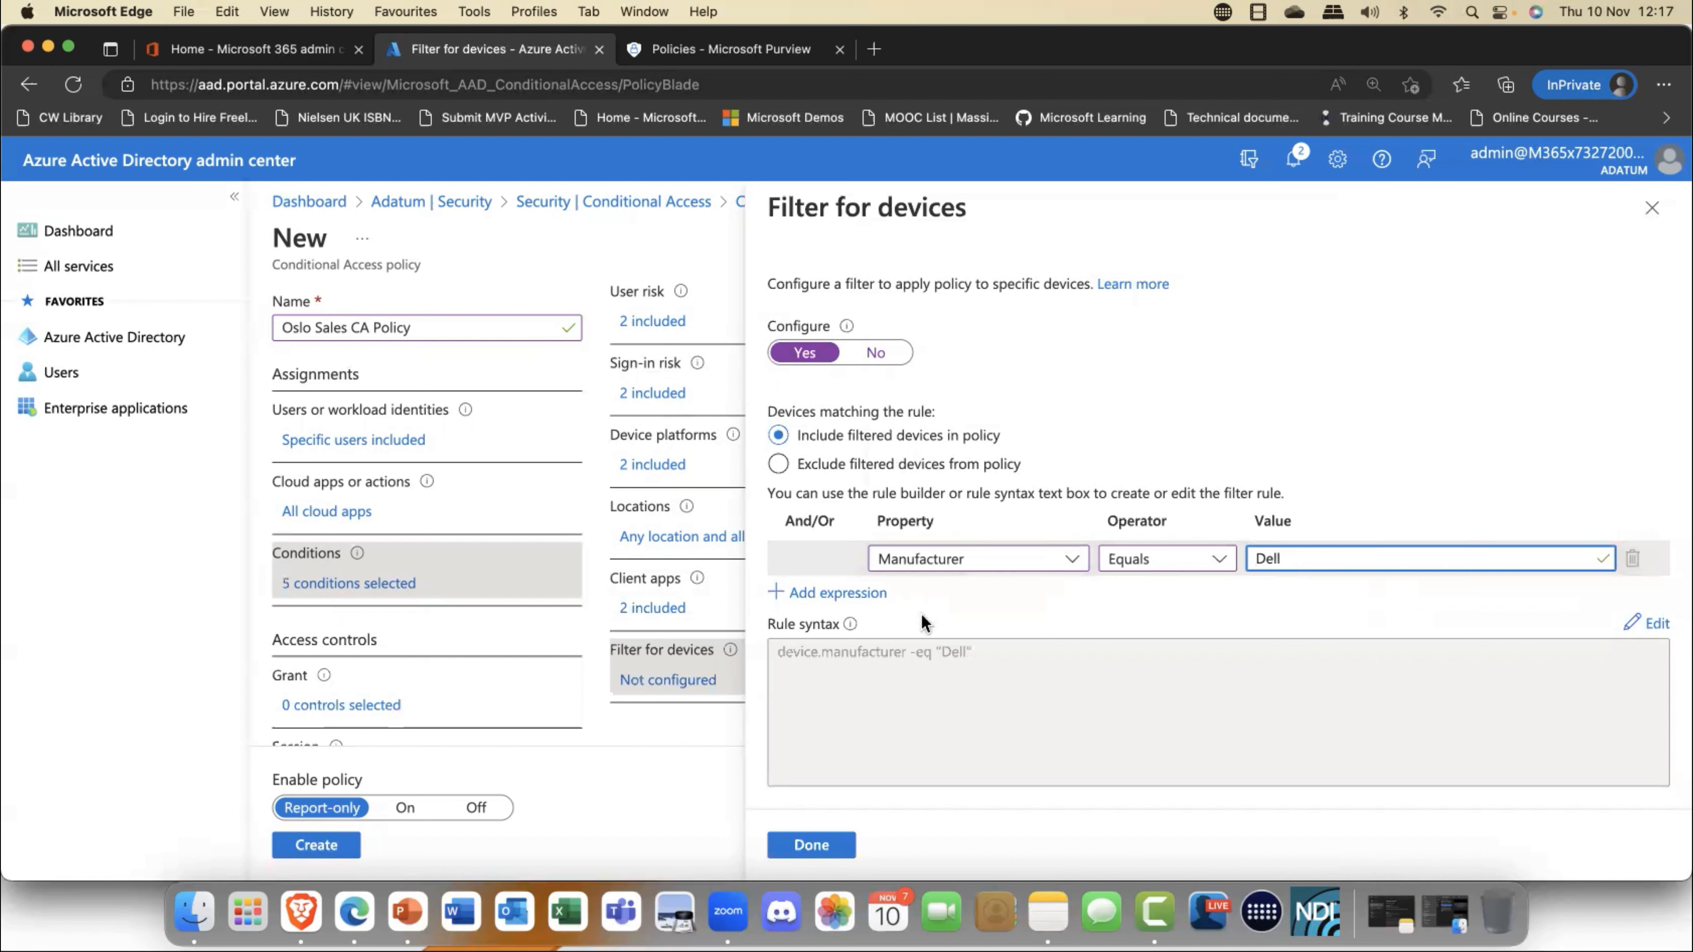
- Add a second And expression to the device filter where Model Equals XPS
left_click(853, 593)
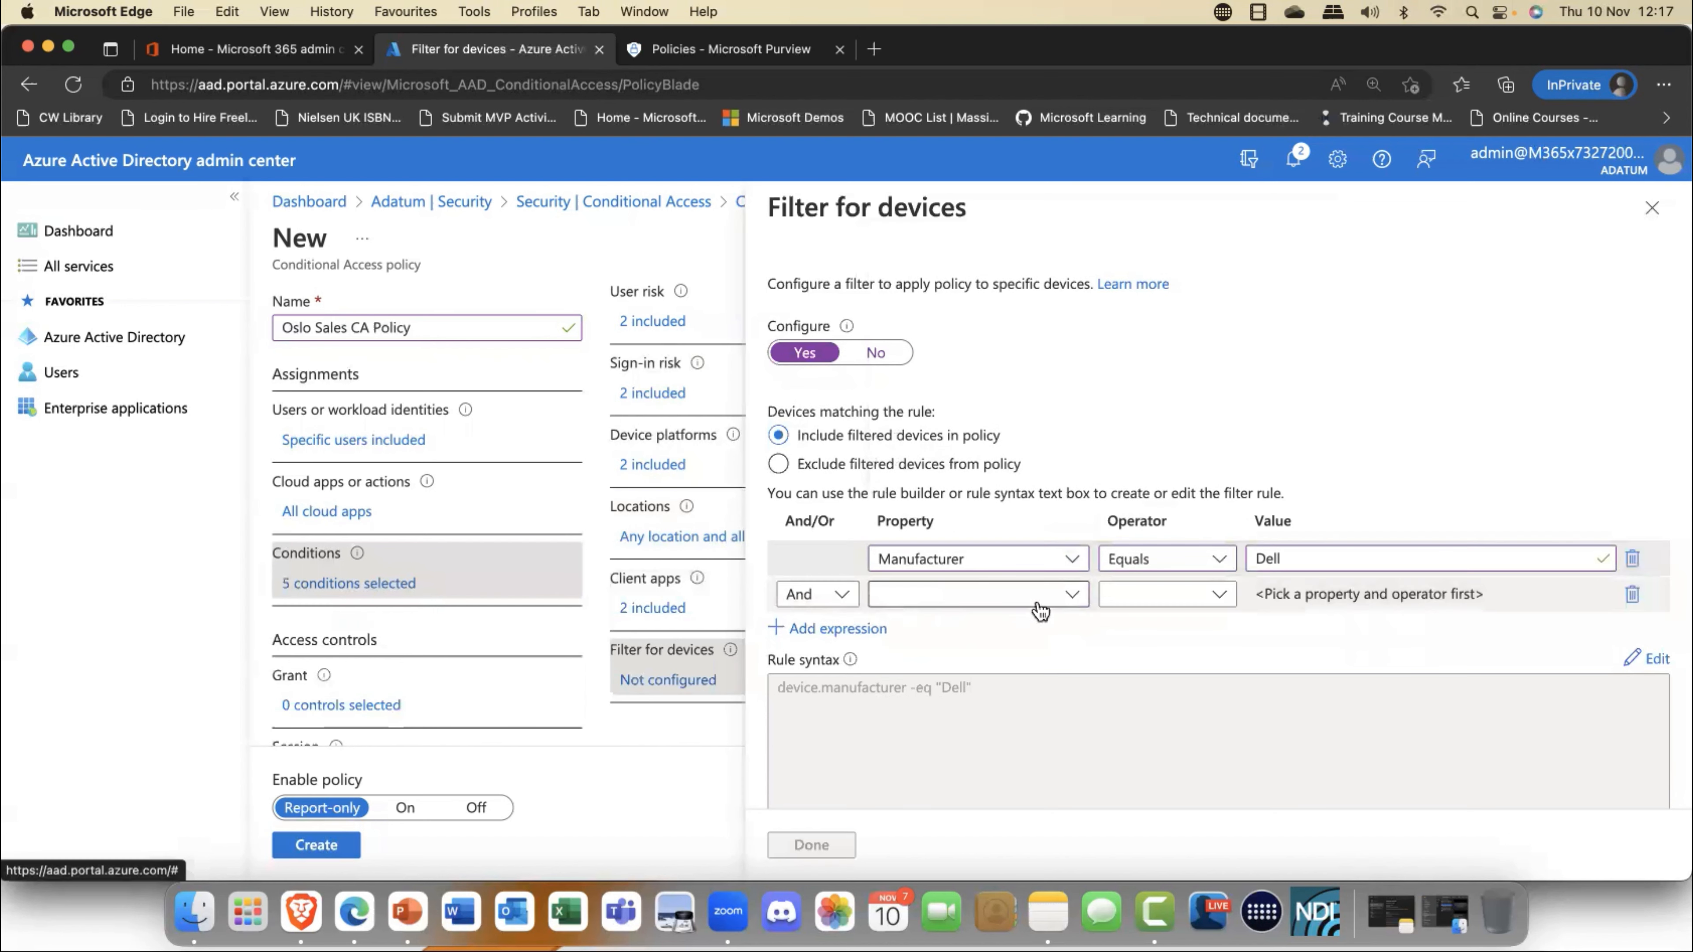
left_click(1071, 595)
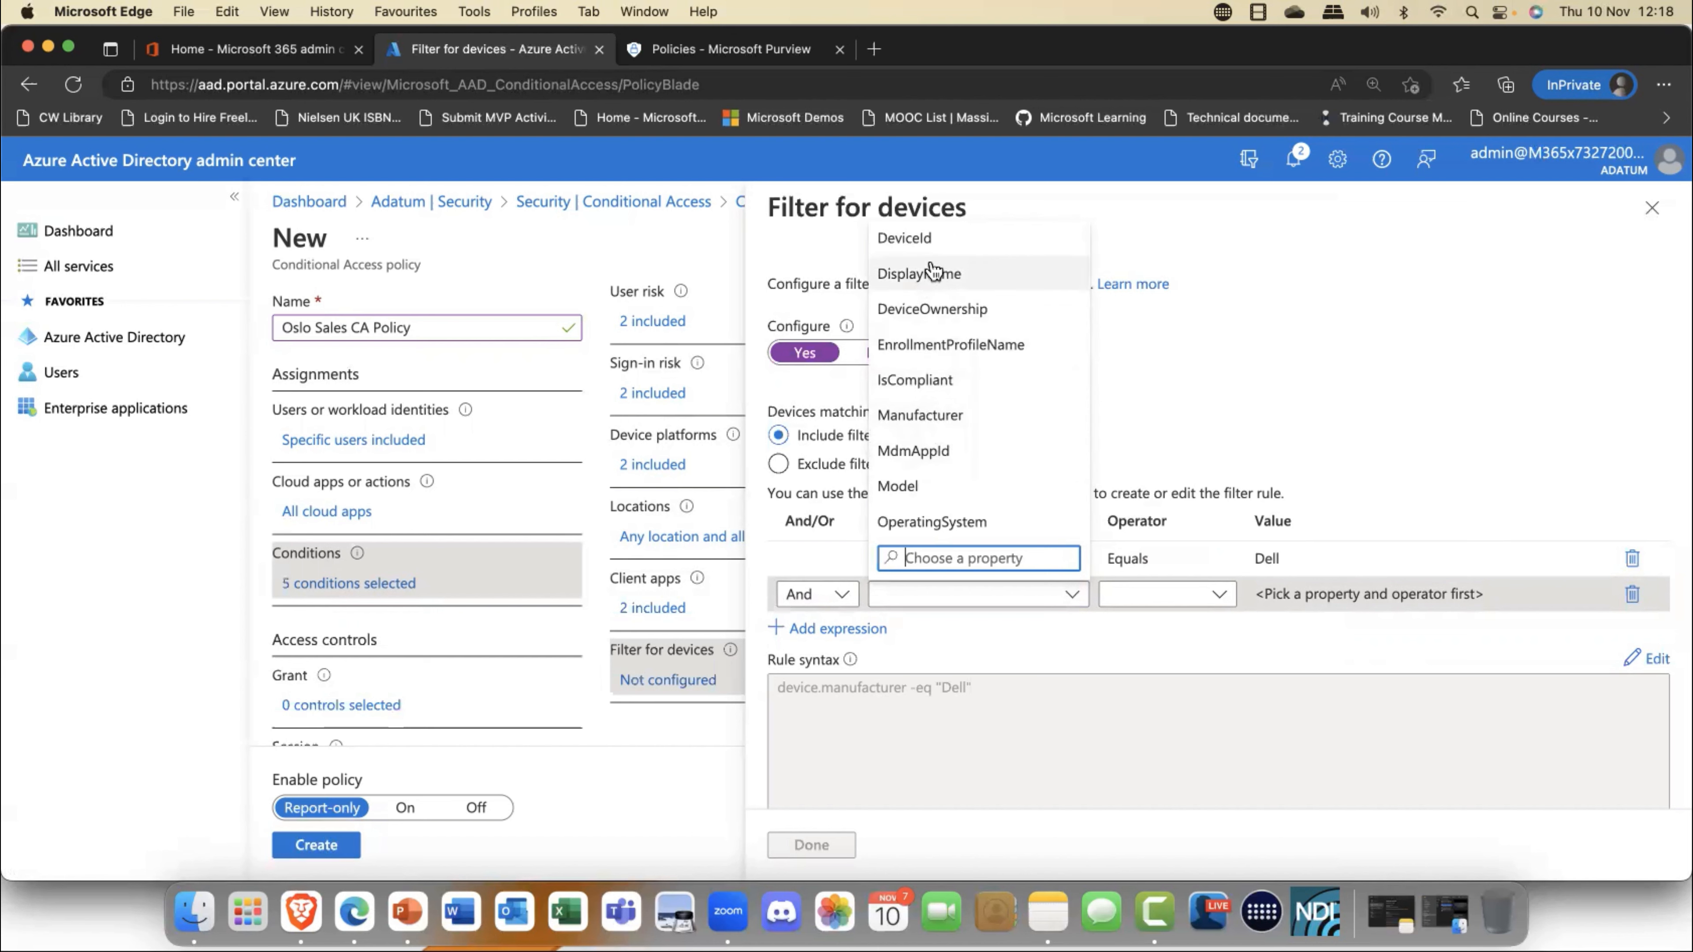
scroll(933, 274, "down", 1)
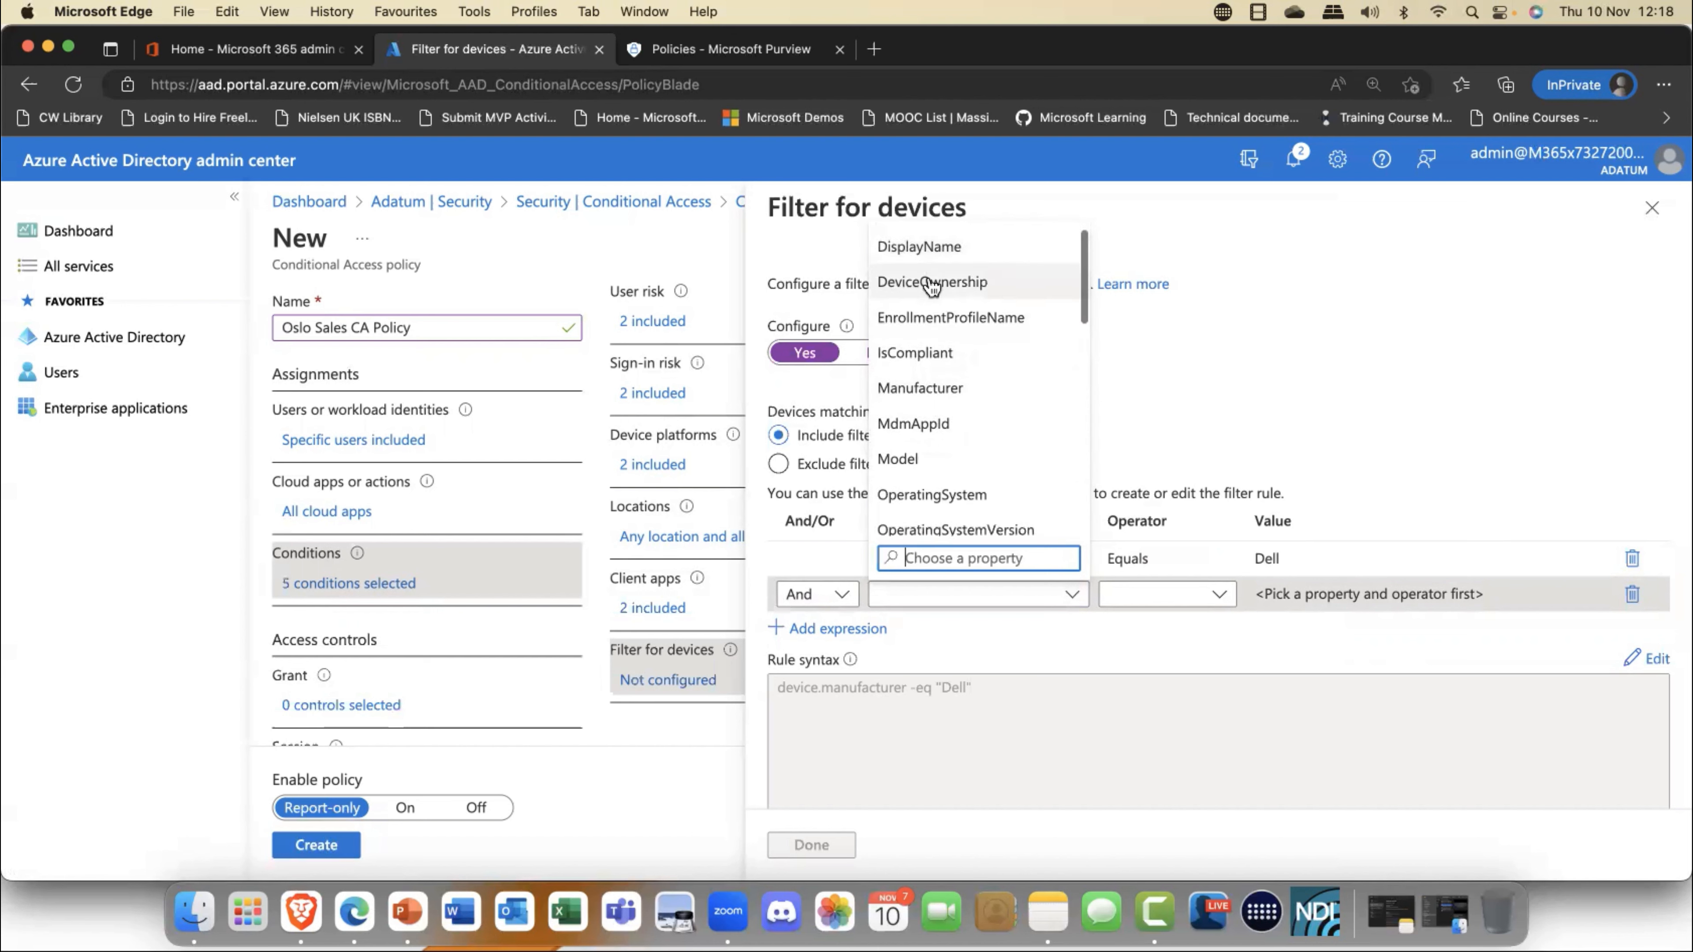
left_click(933, 454)
left_click(1228, 602)
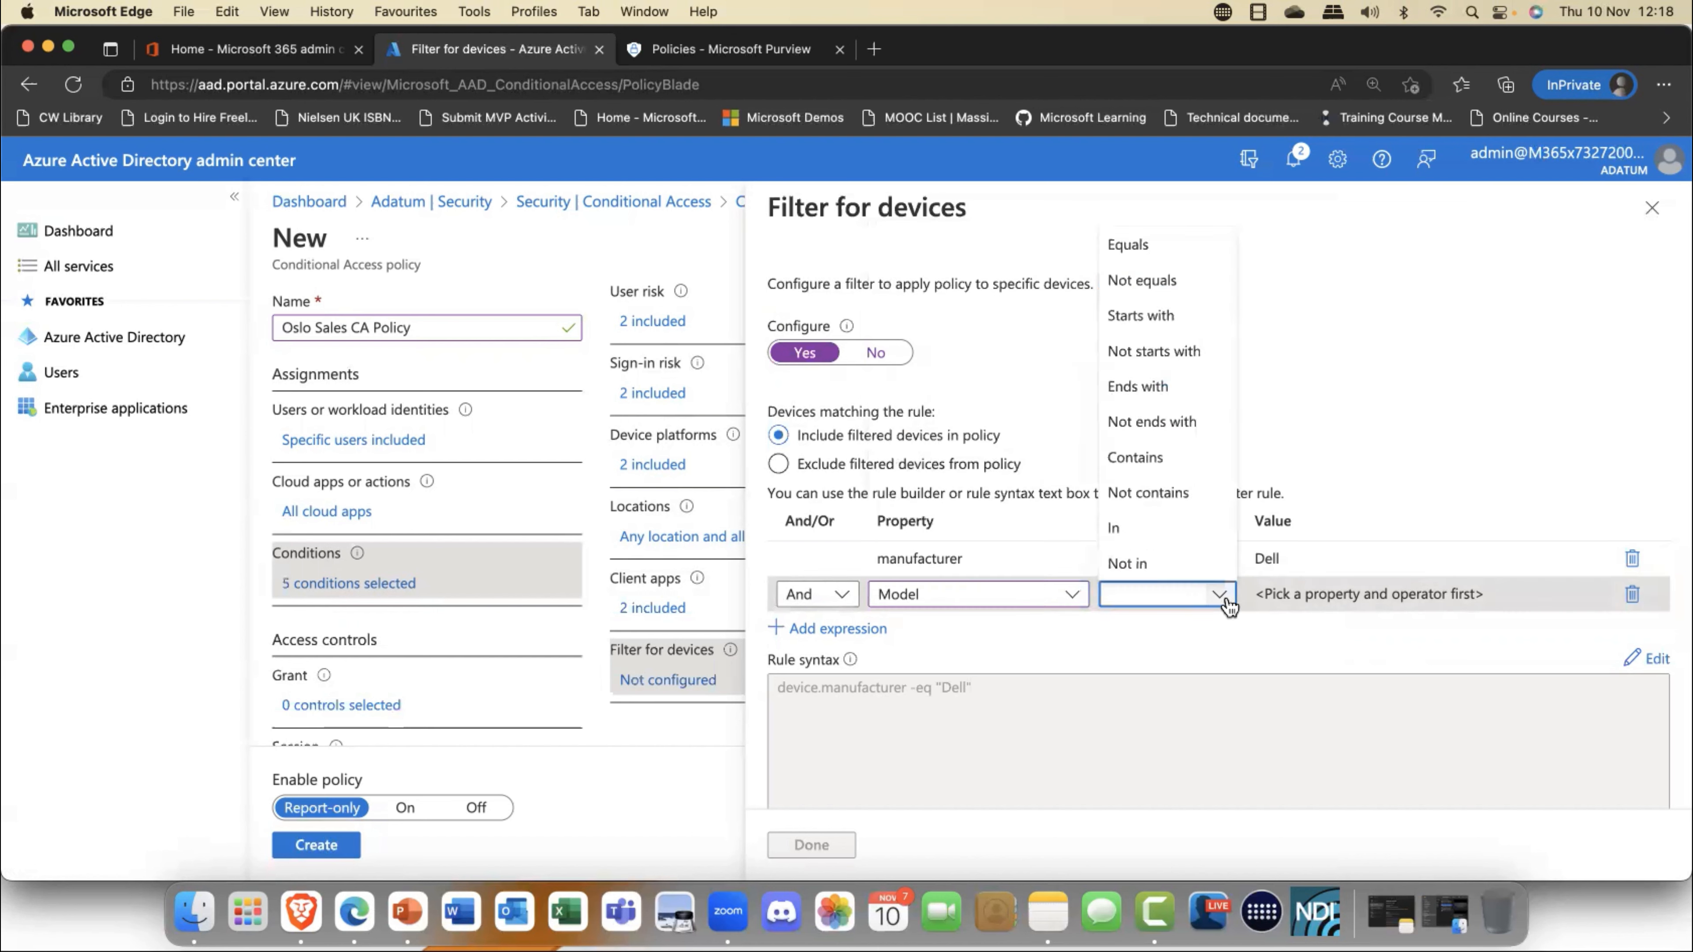
left_click(1123, 247)
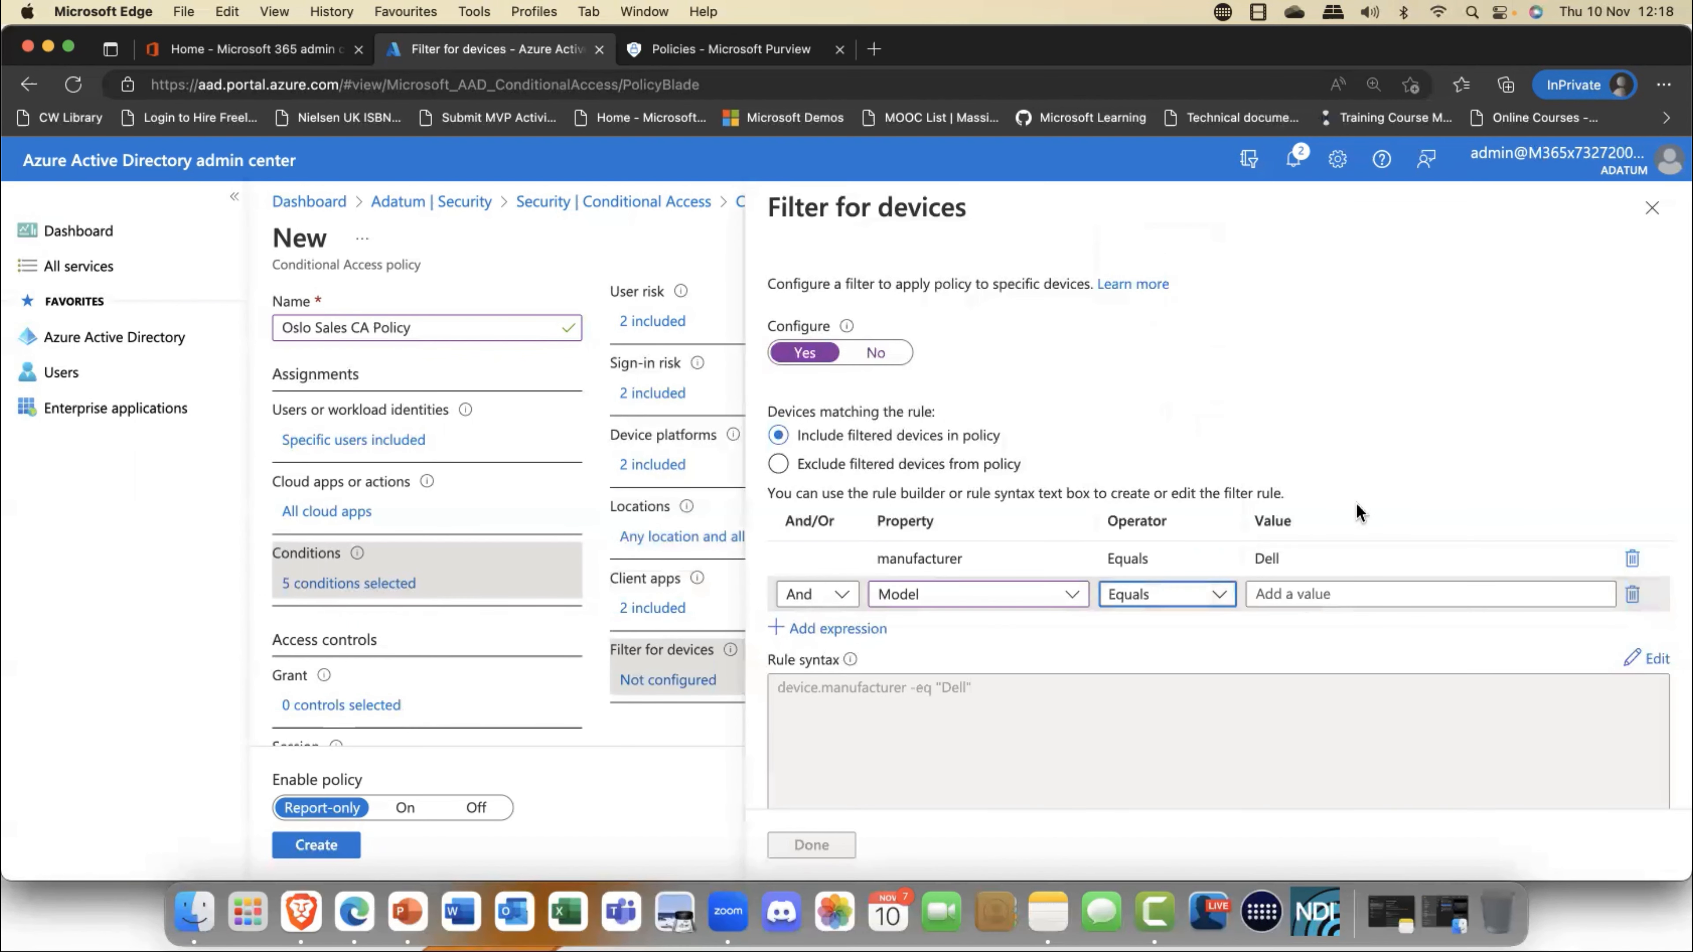
left_click(1353, 590)
type("XPS")
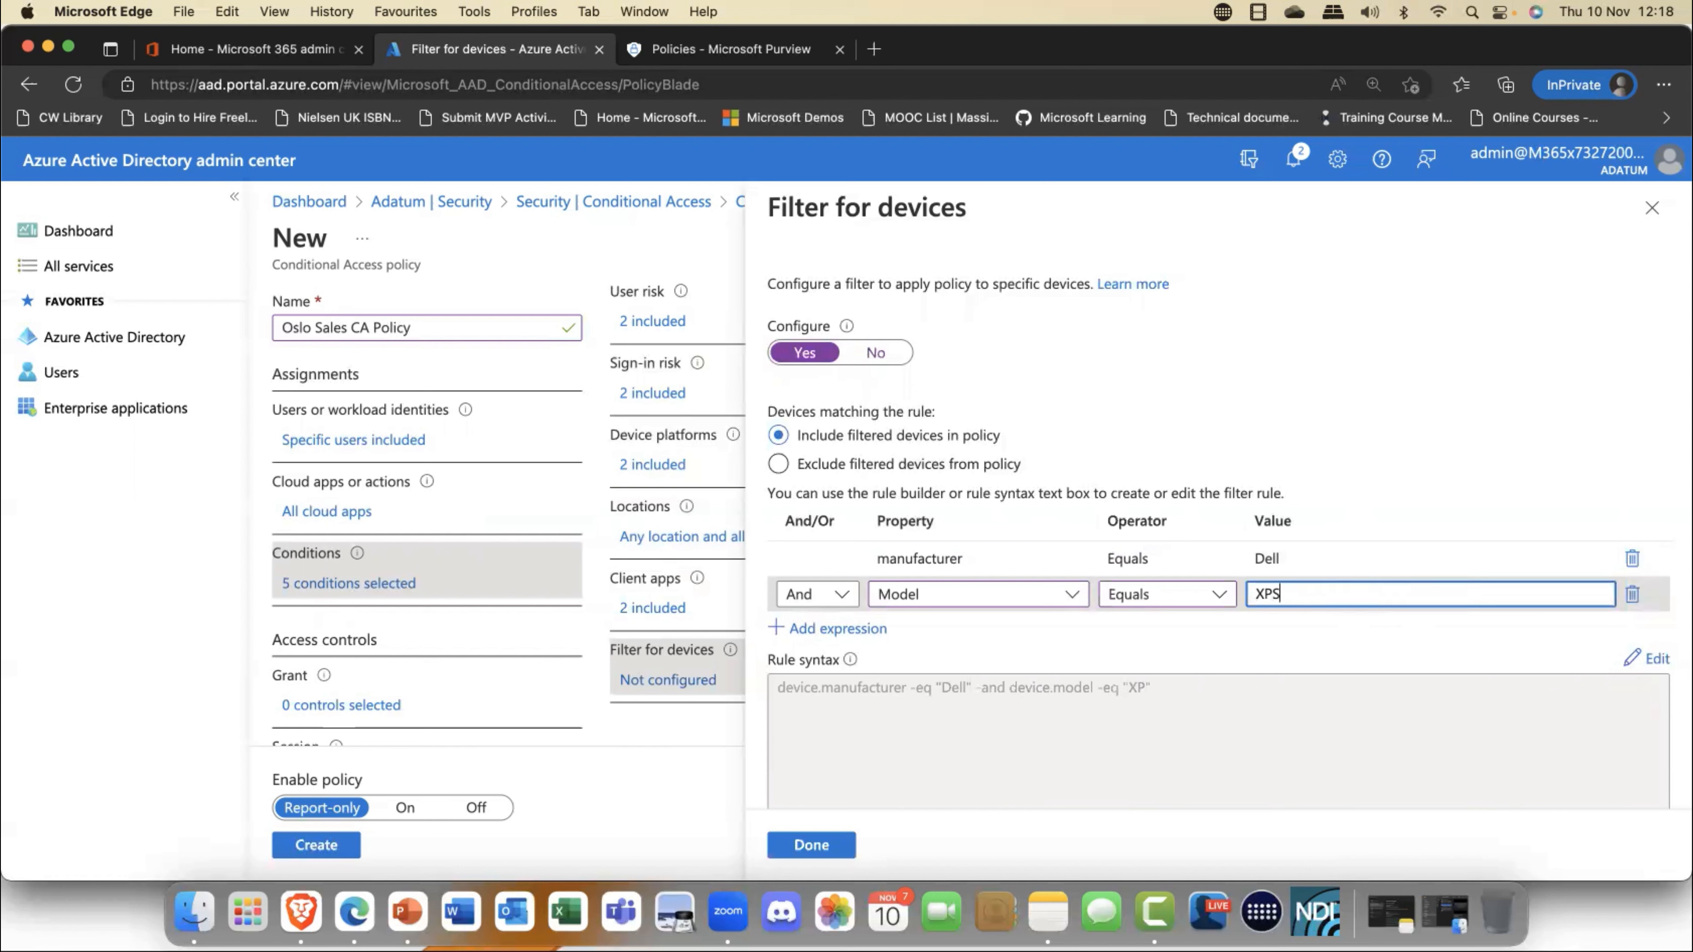
- Add a third And expression to the device filter using the DeviceOwnership property
left_click(836, 630)
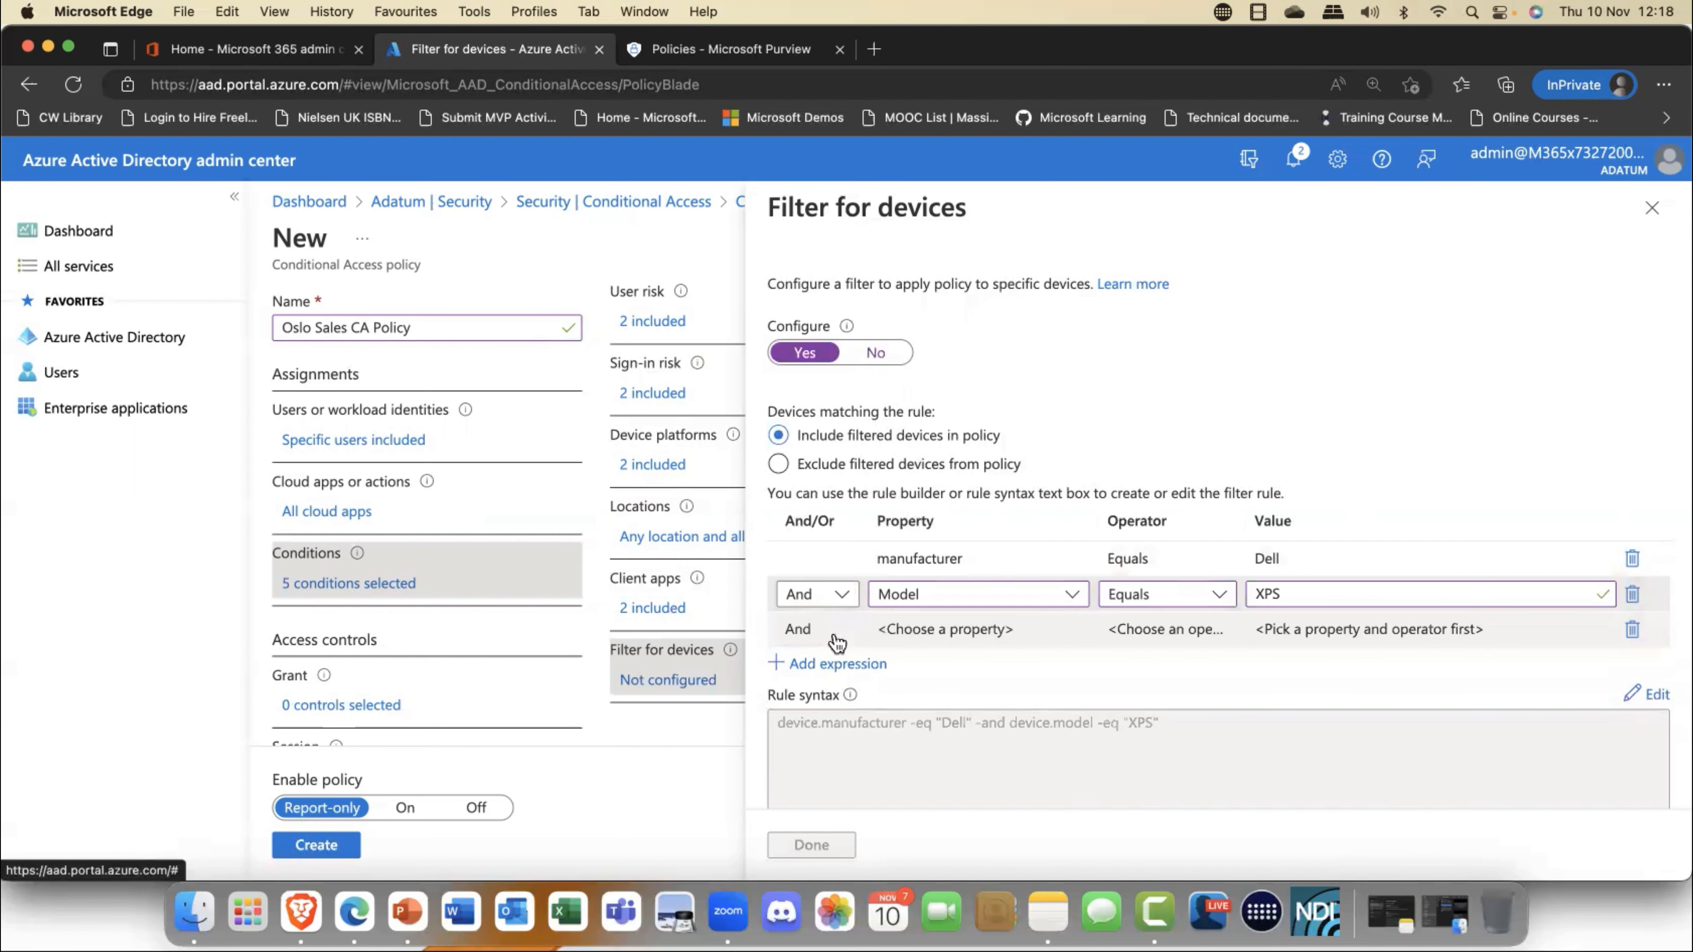
left_click(837, 637)
left_click(1073, 630)
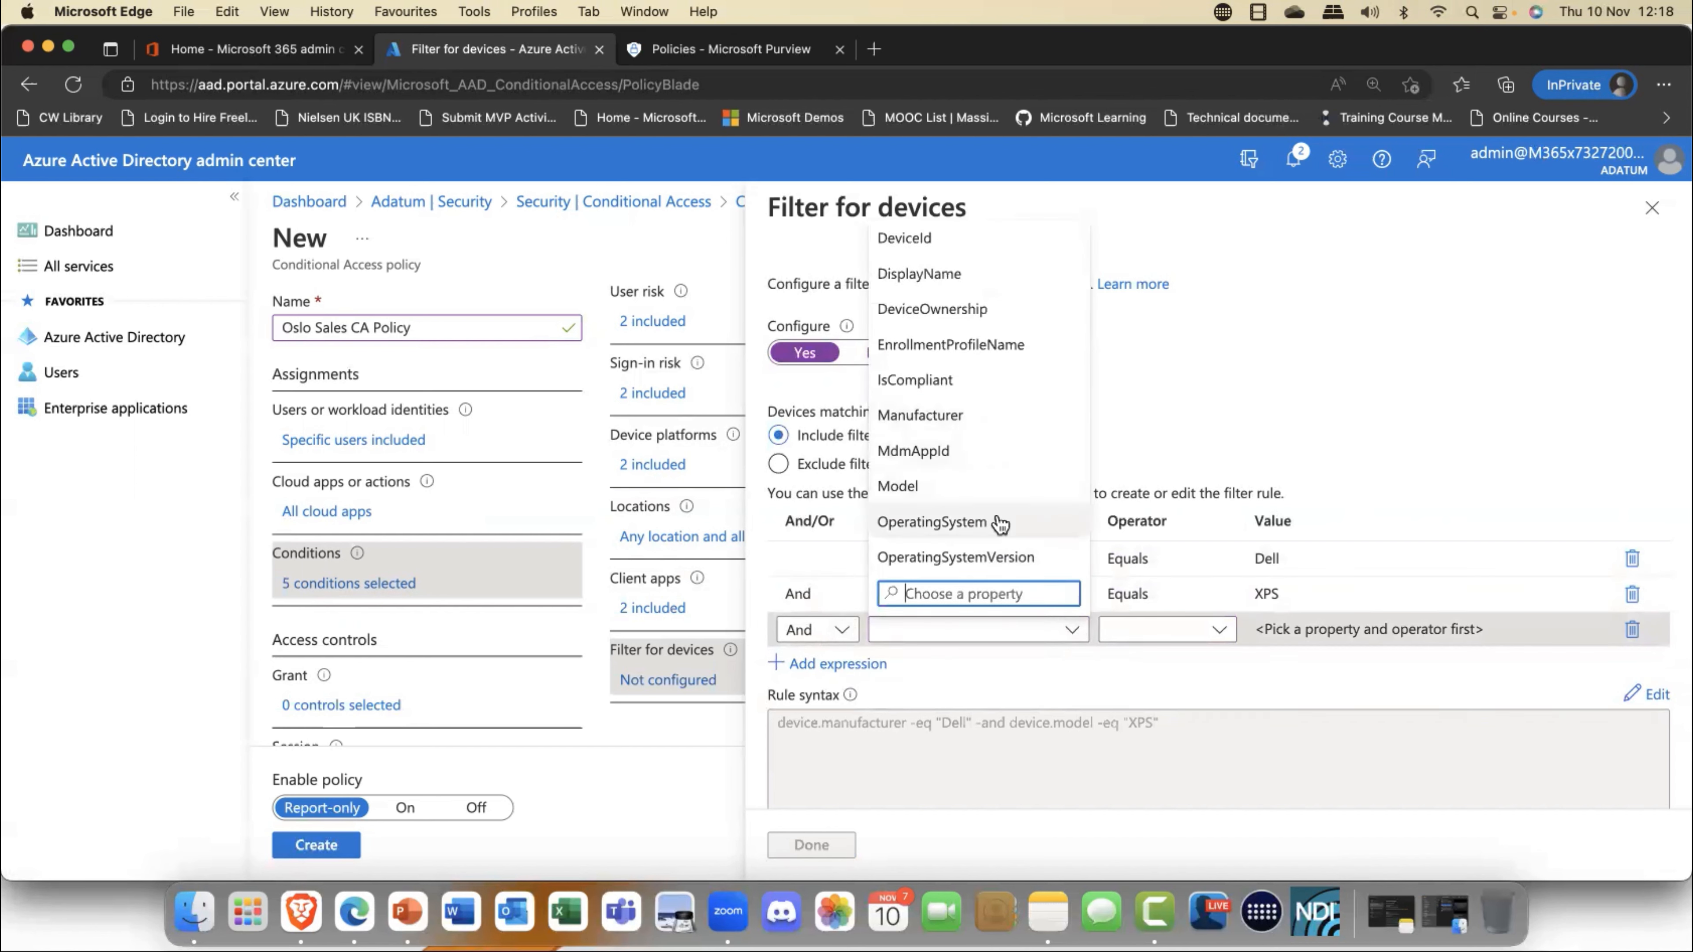
left_click(966, 308)
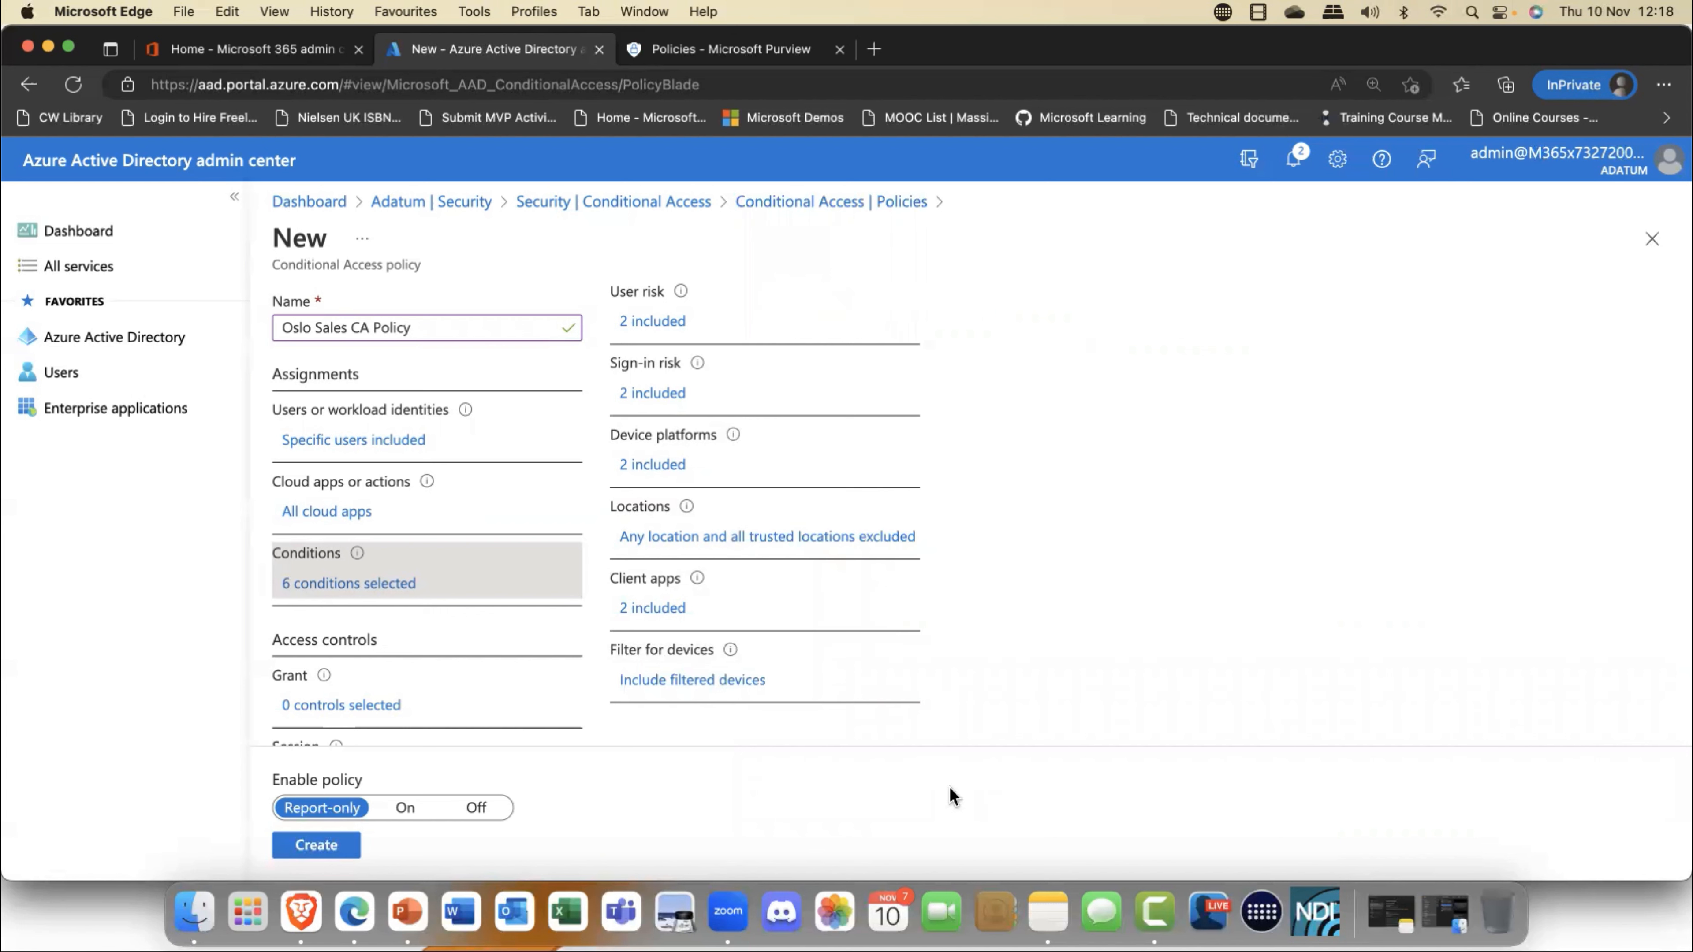
- Grant access with multifactor authentication required, choose to require one of the selected controls, and apply the grant settings
scroll(391, 700, "down", 2)
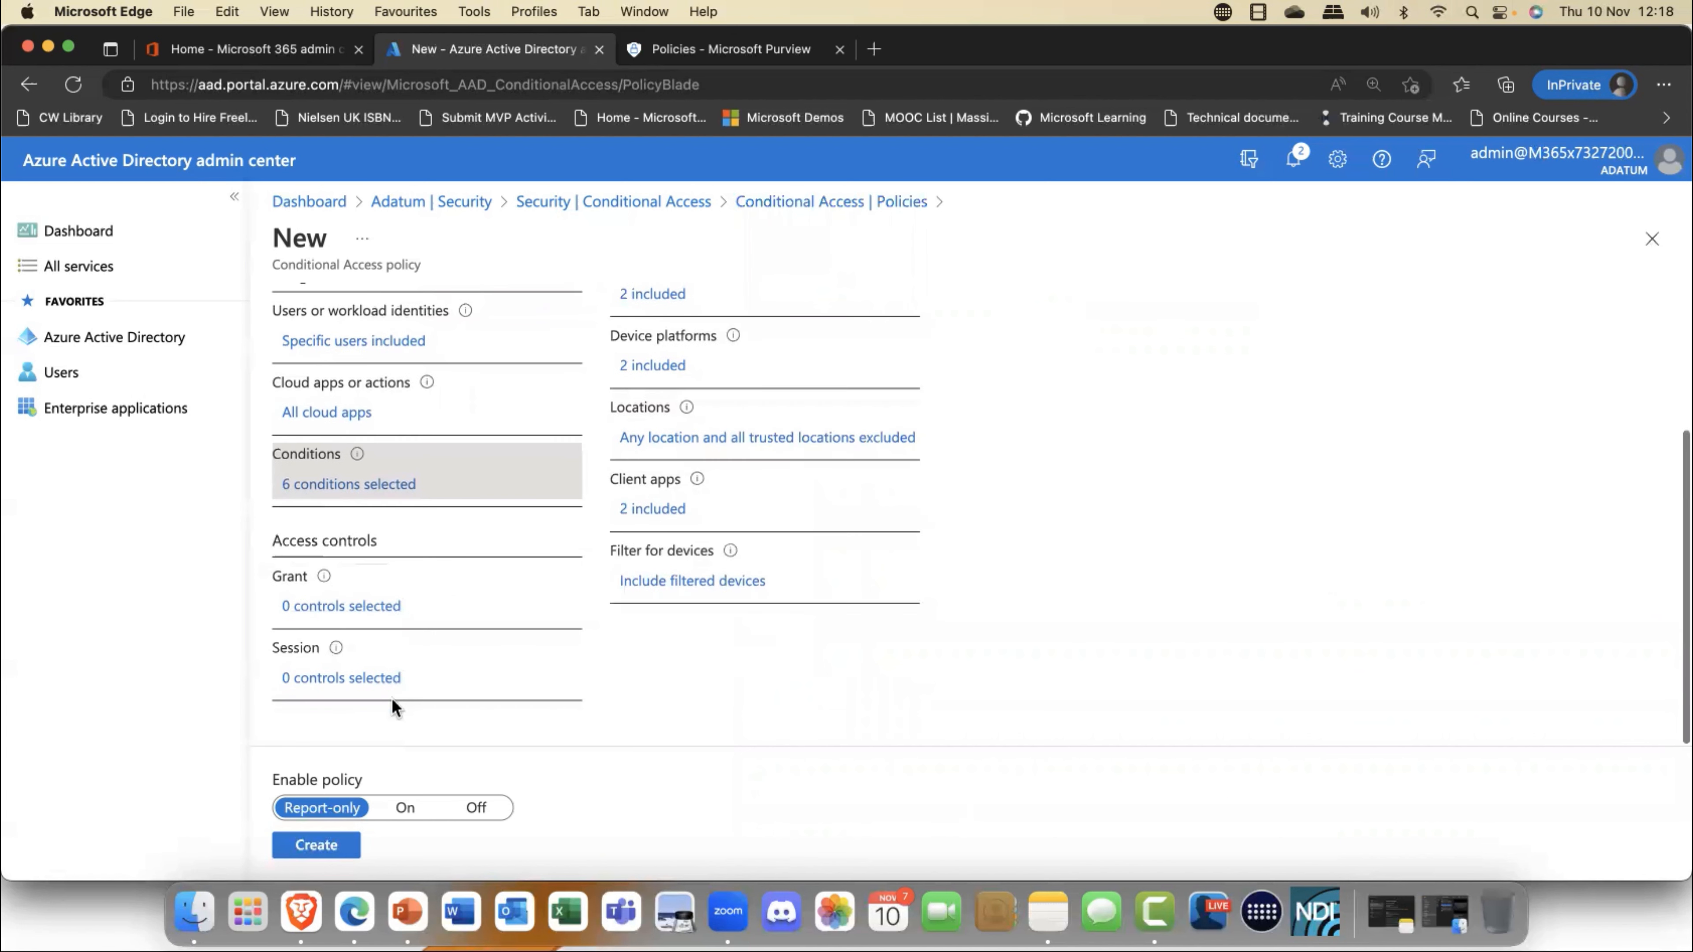
left_click(366, 615)
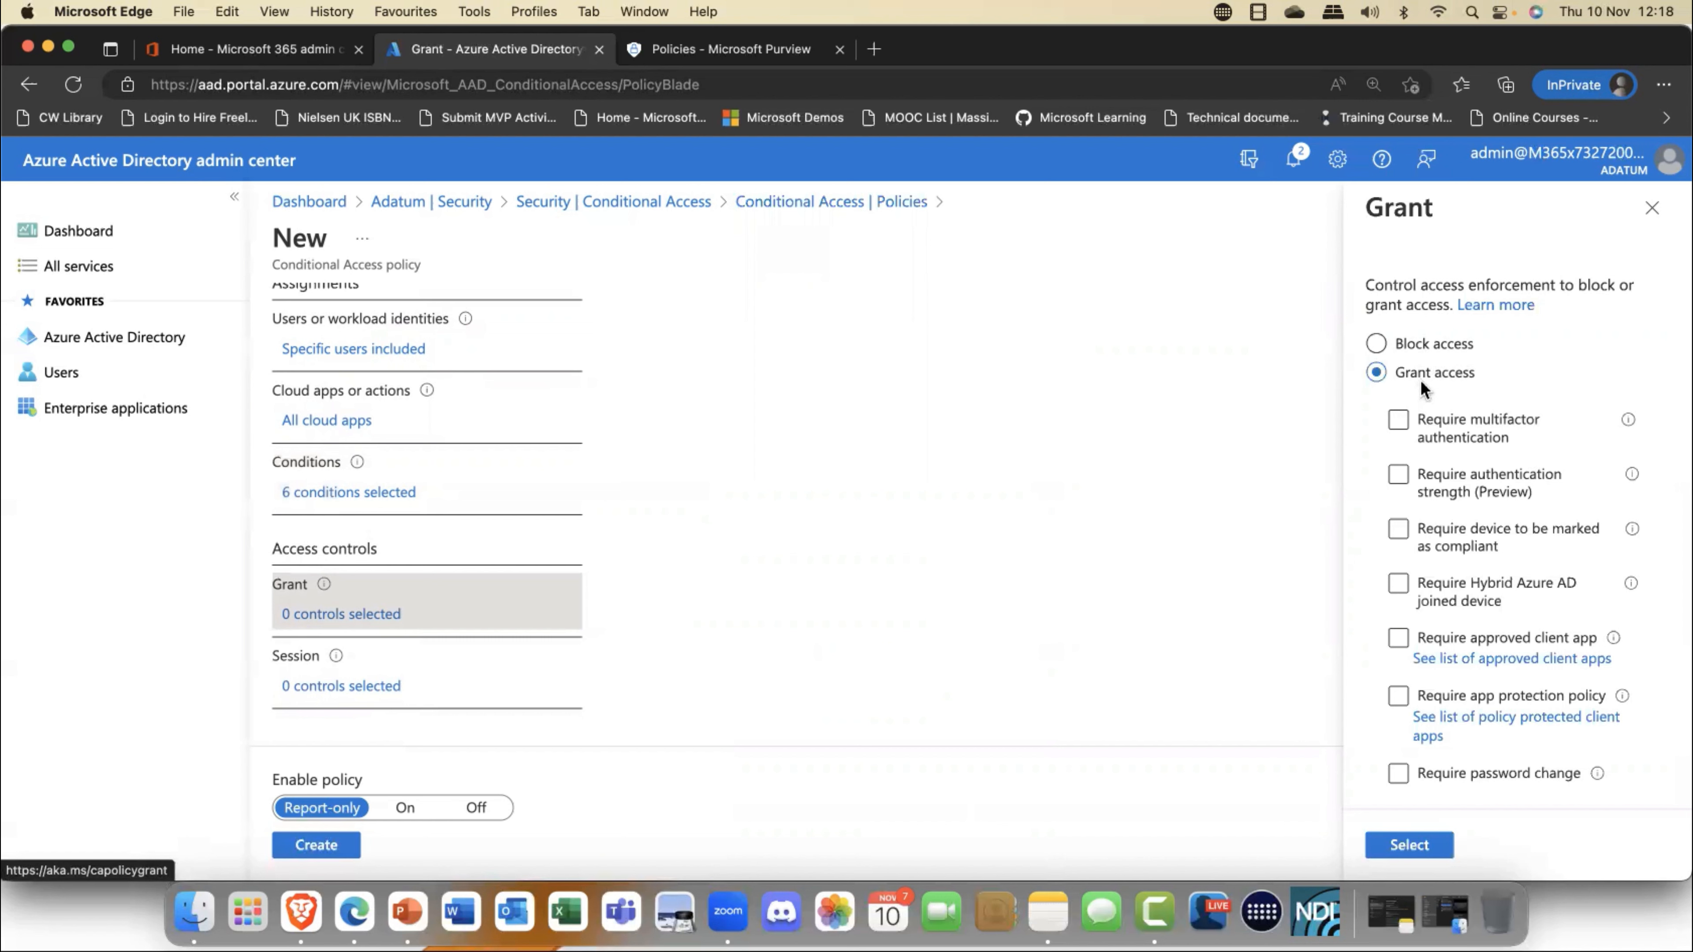
left_click(1400, 430)
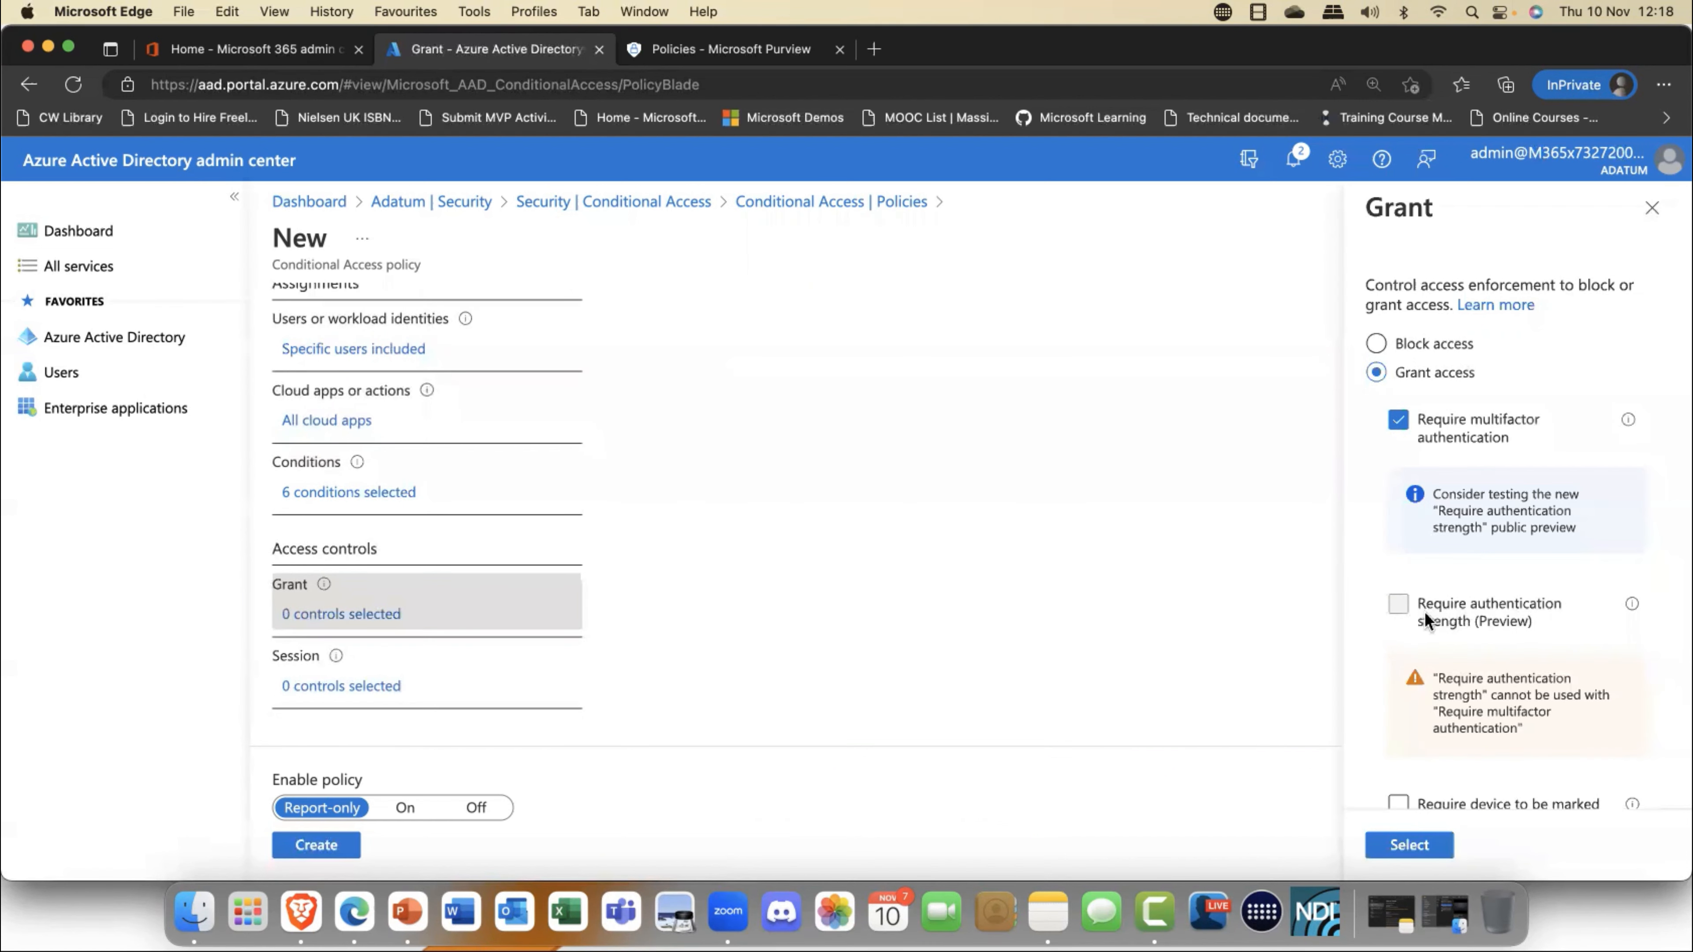
mouse_move(1633, 608)
scroll(1477, 600, "down", 5)
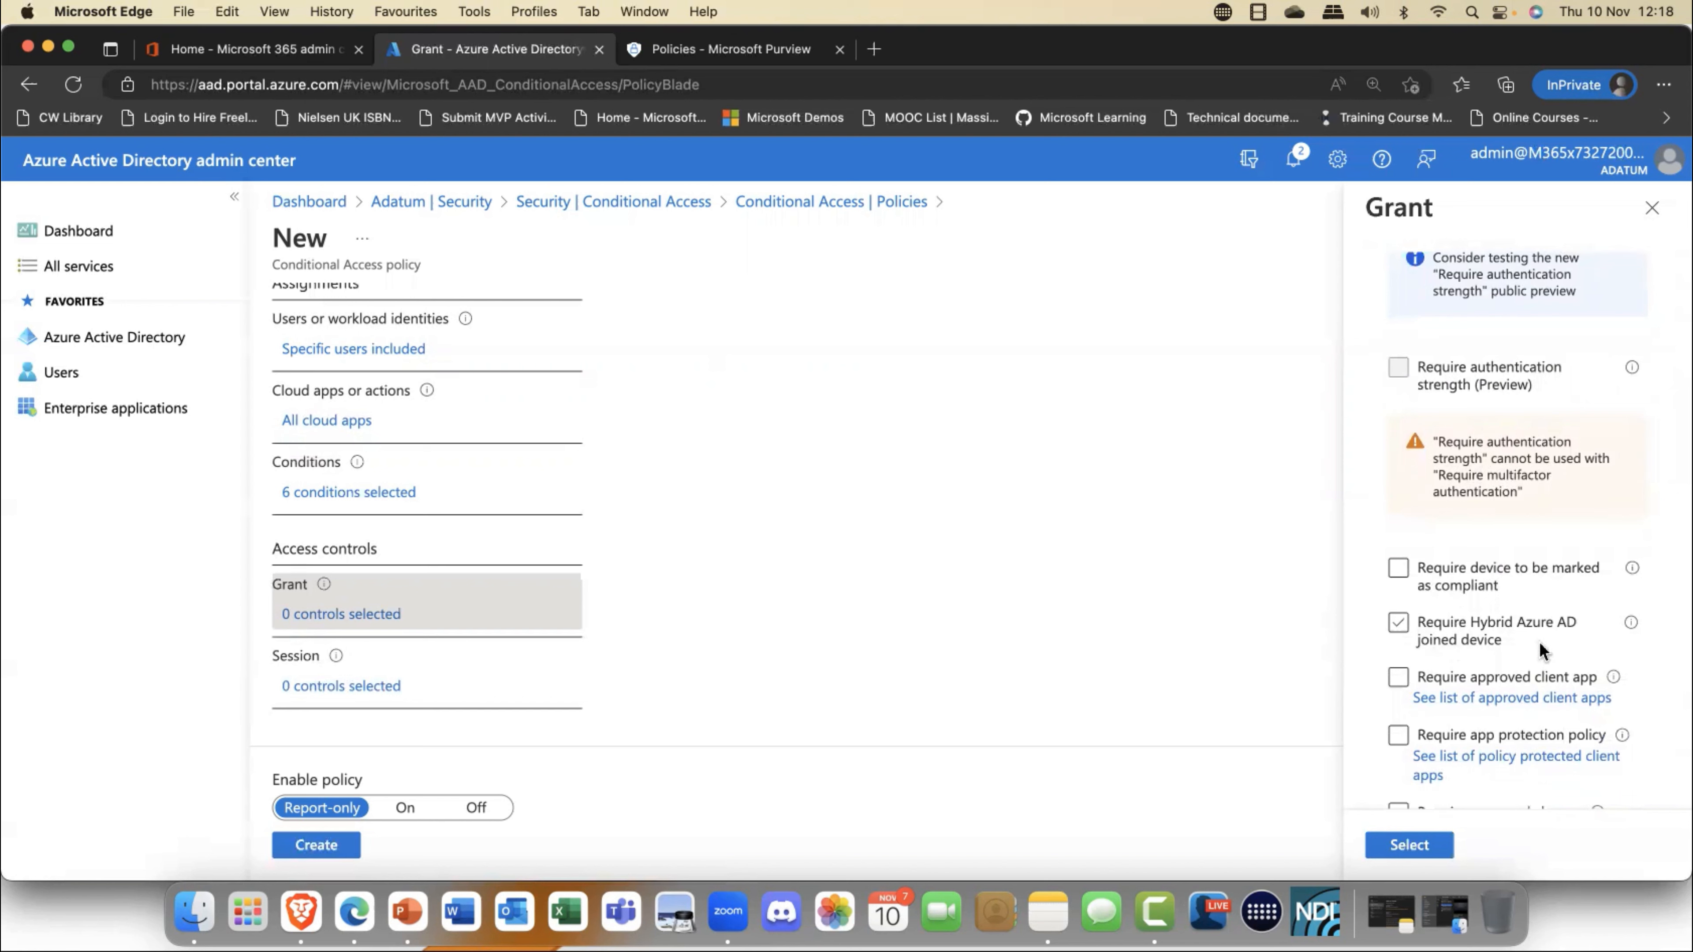
scroll(1533, 634, "down", 3)
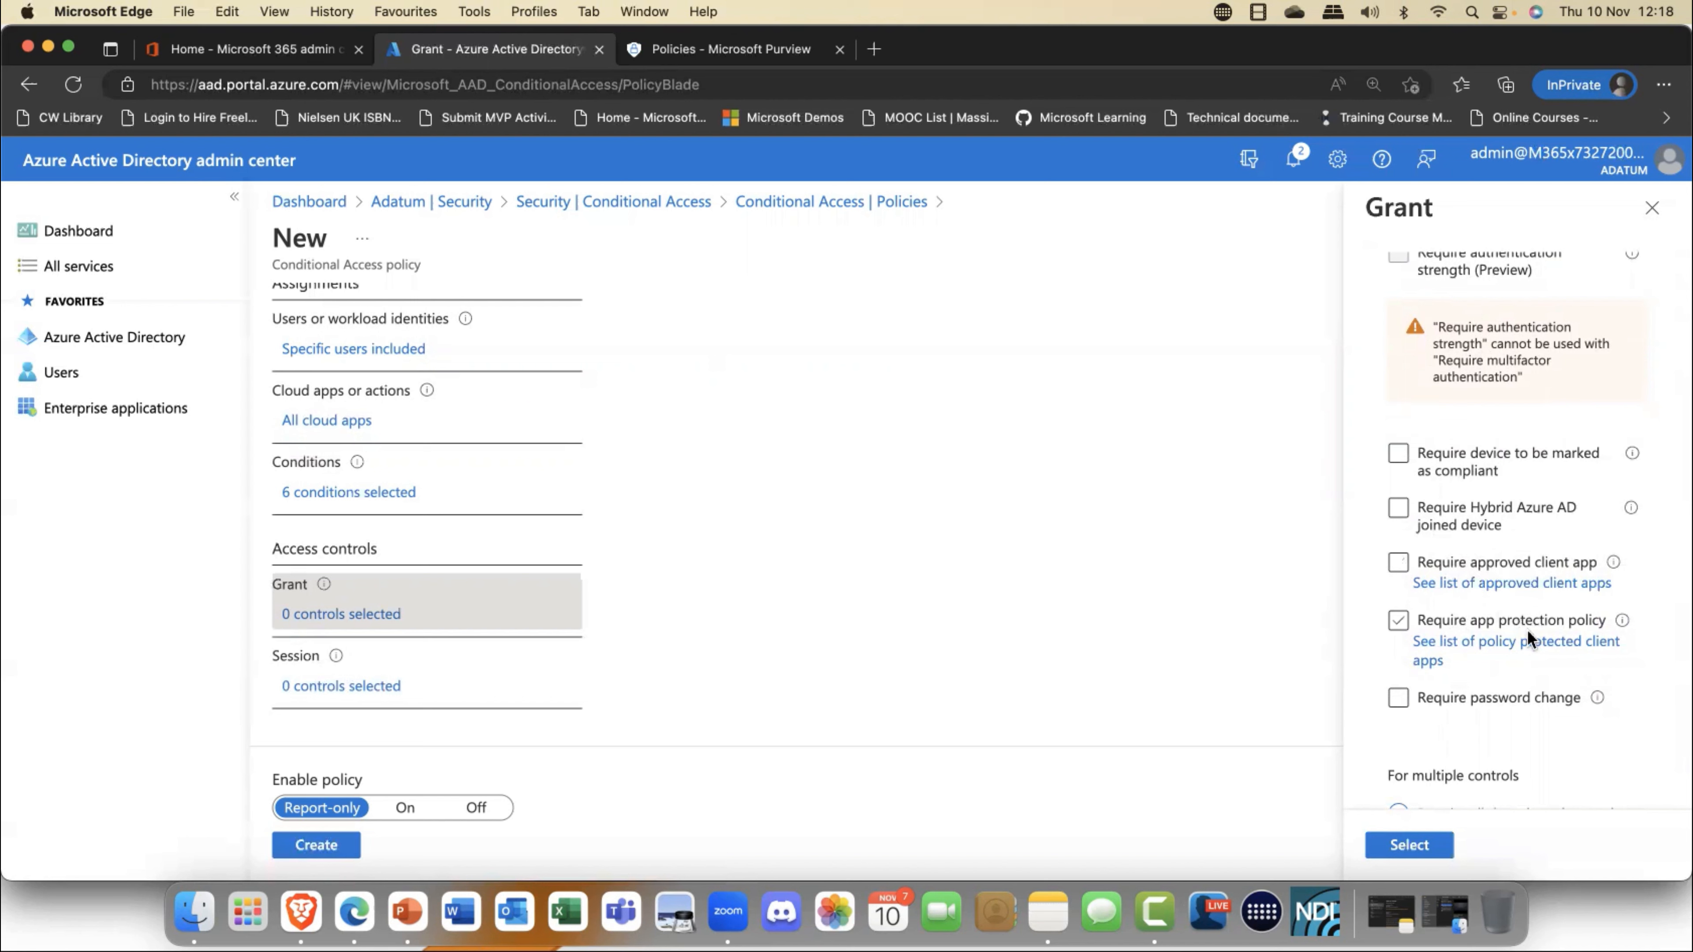
scroll(1433, 727, "down", 3)
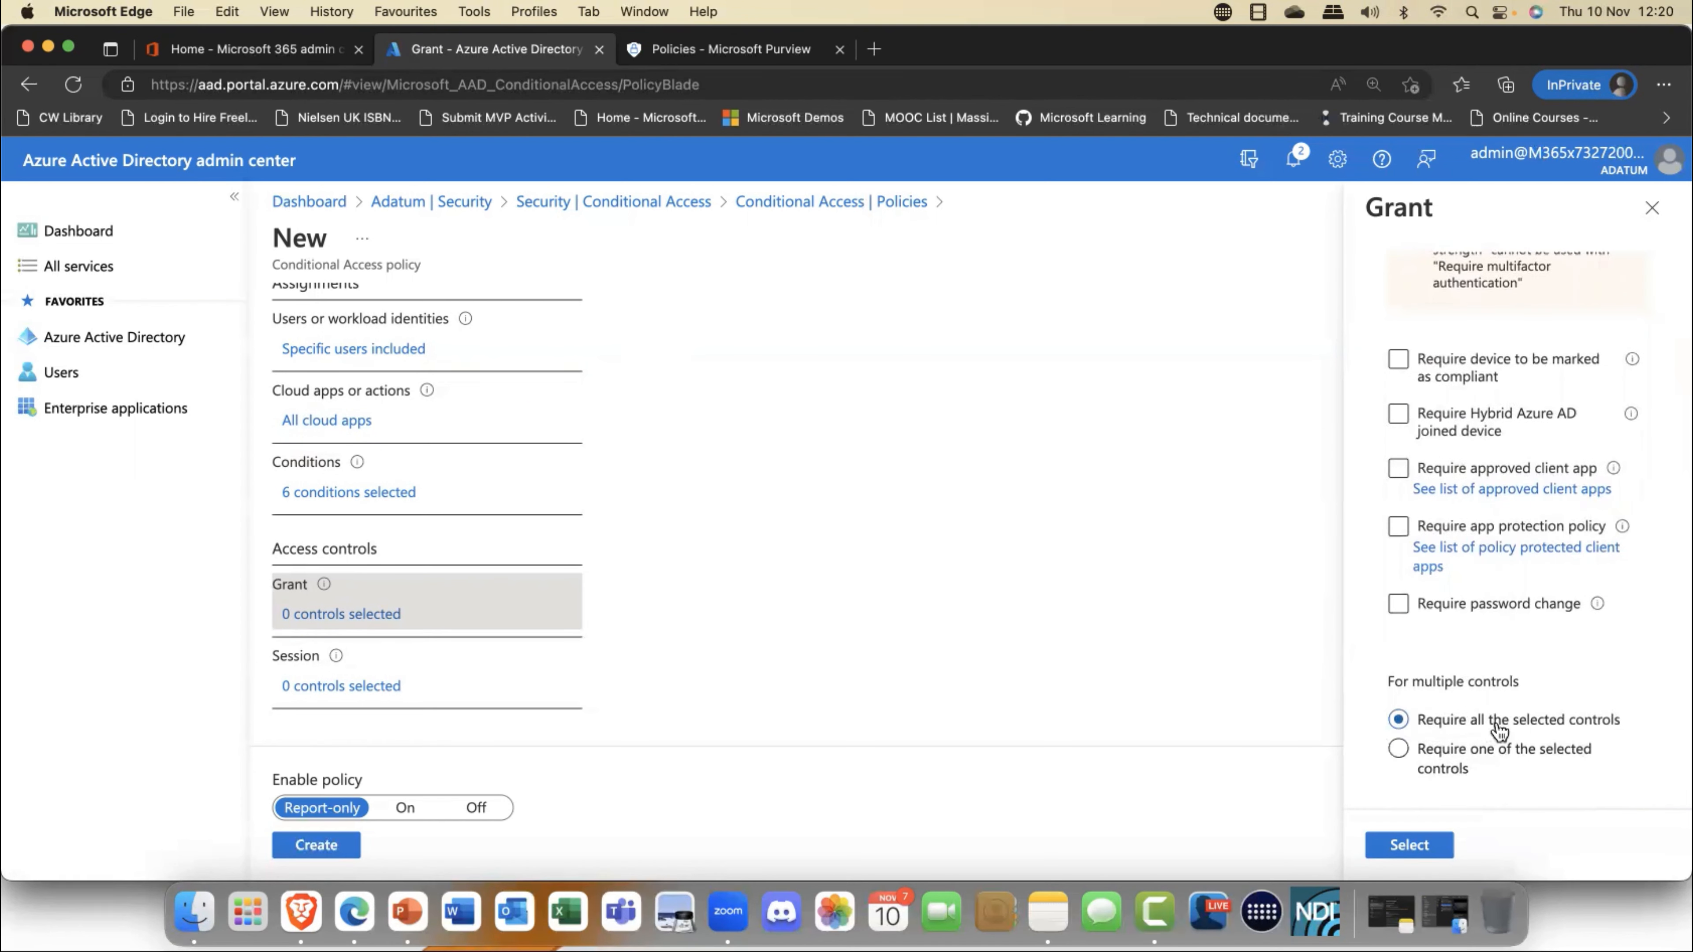
scroll(1494, 722, "up", 10)
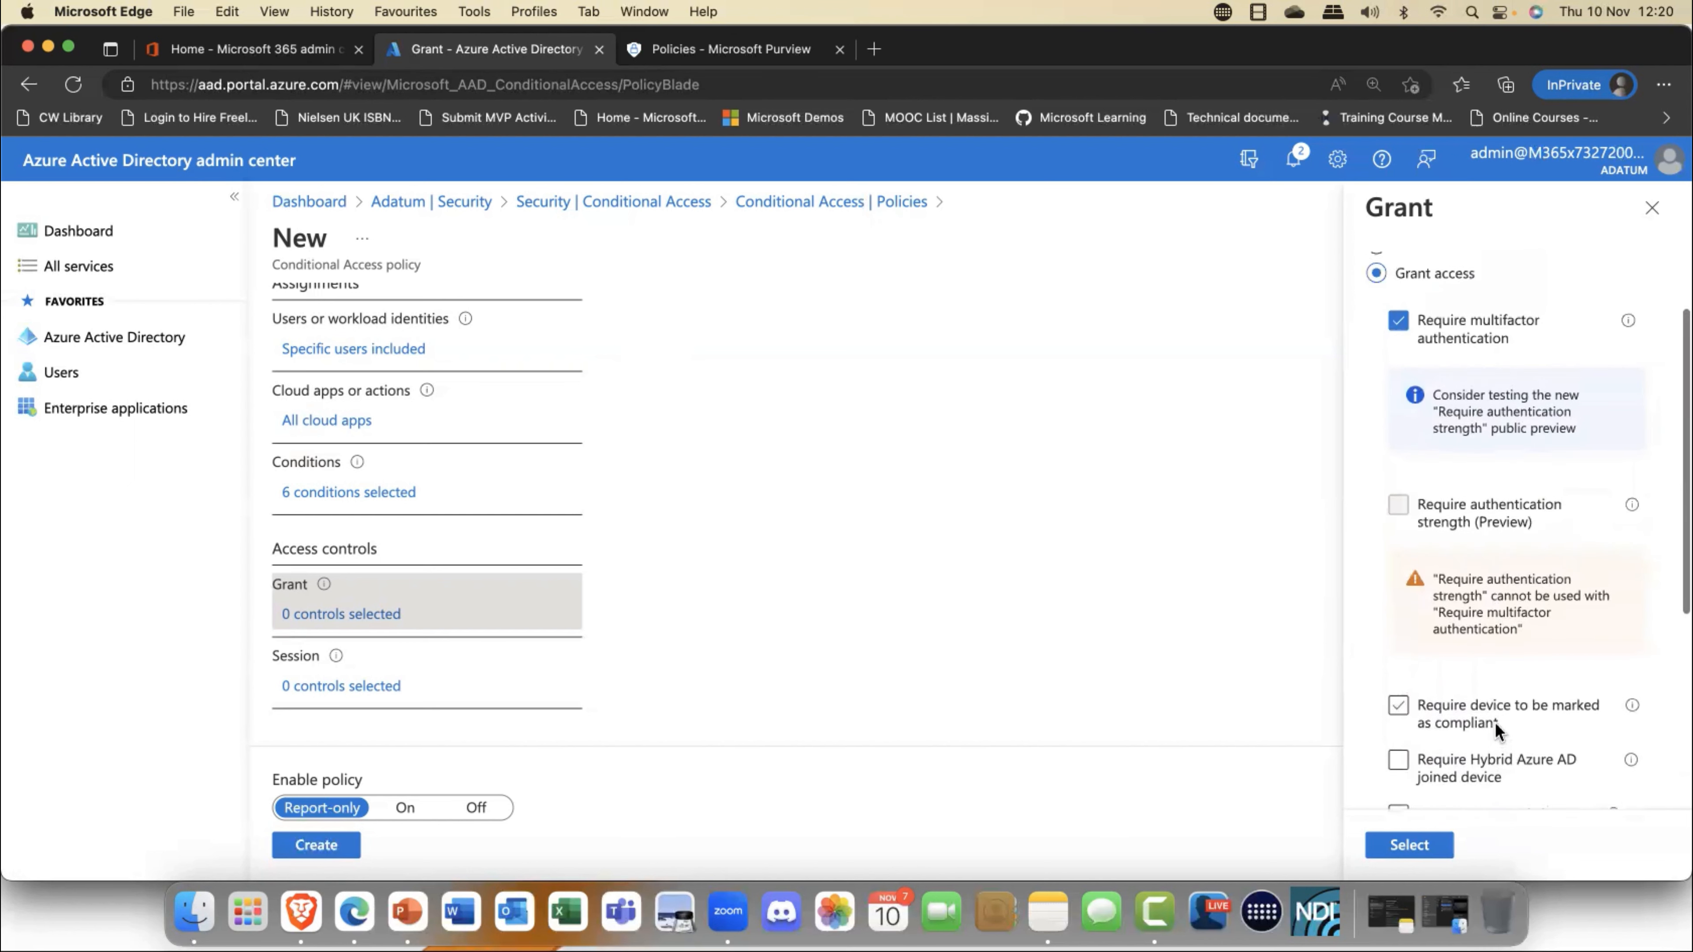
scroll(1446, 790, "down", 7)
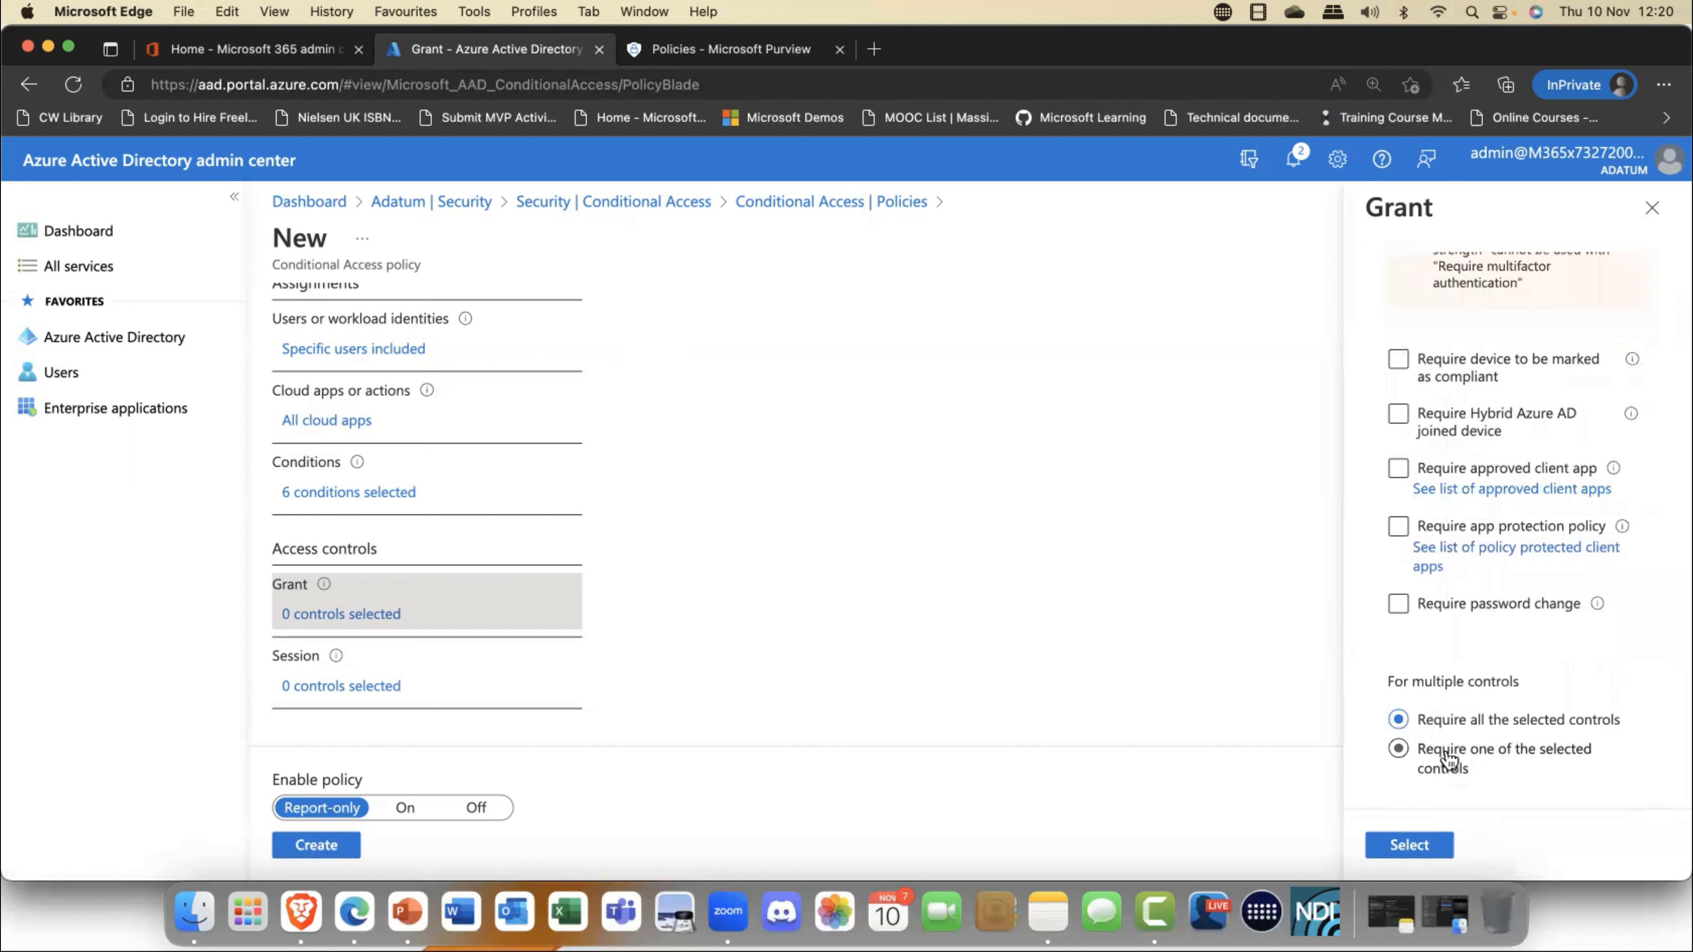
left_click(1438, 759)
left_click(1403, 845)
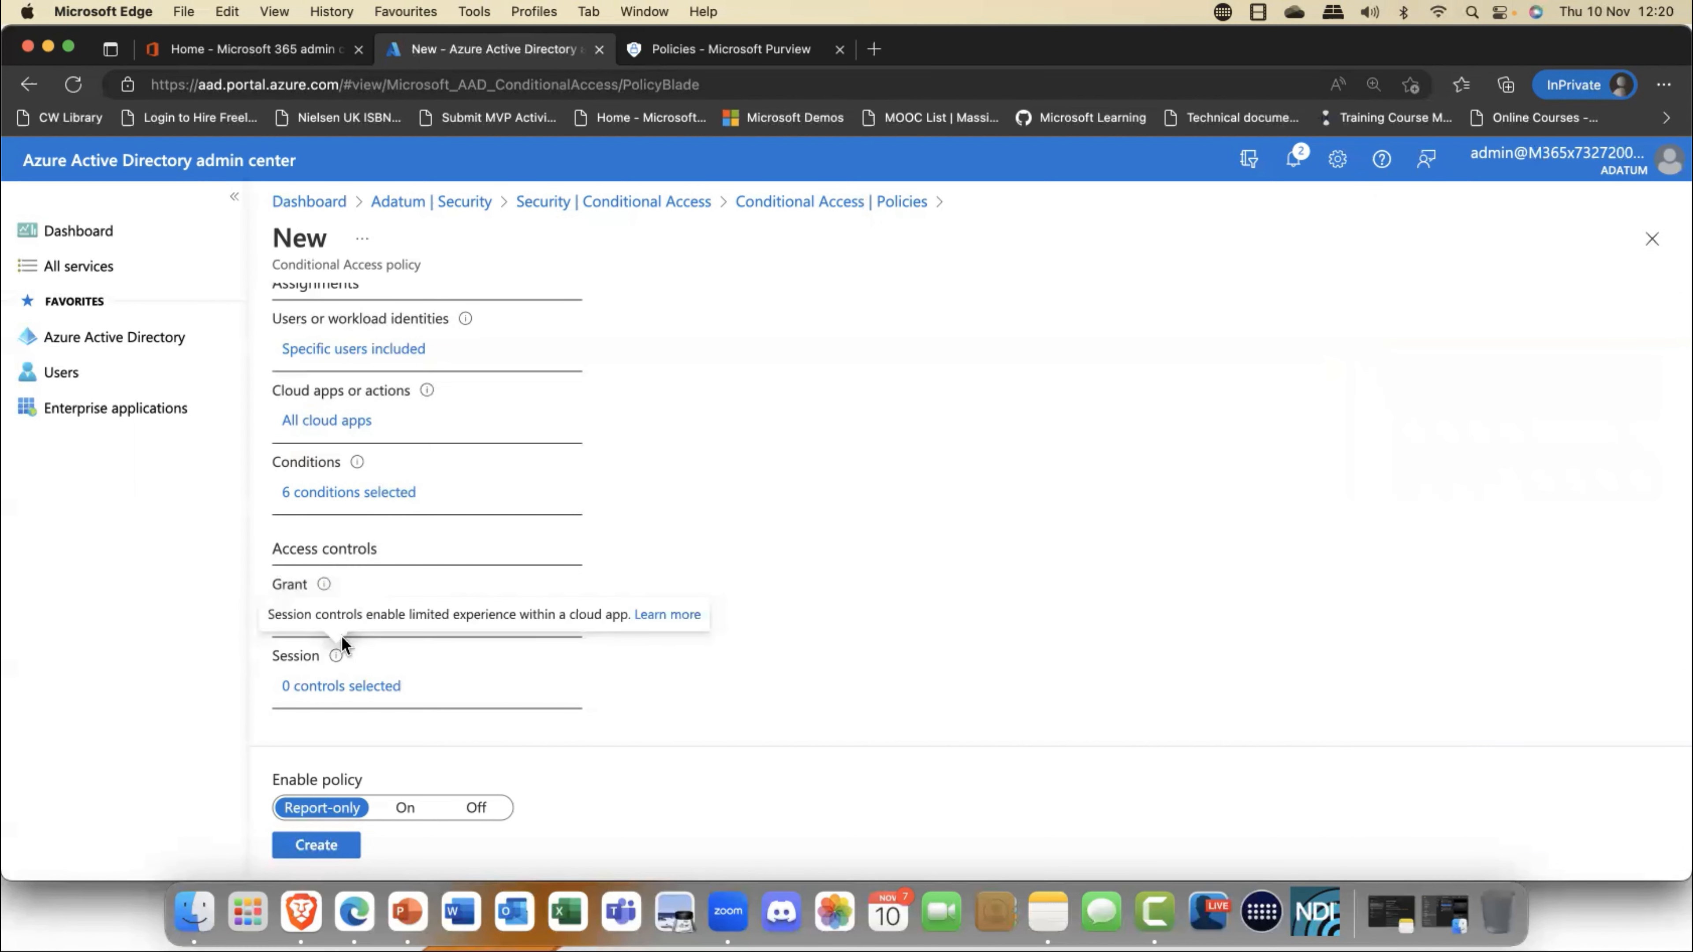
- Enable Conditional Access App Control in the session controls with the Monitor only (Preview) option
left_click(341, 687)
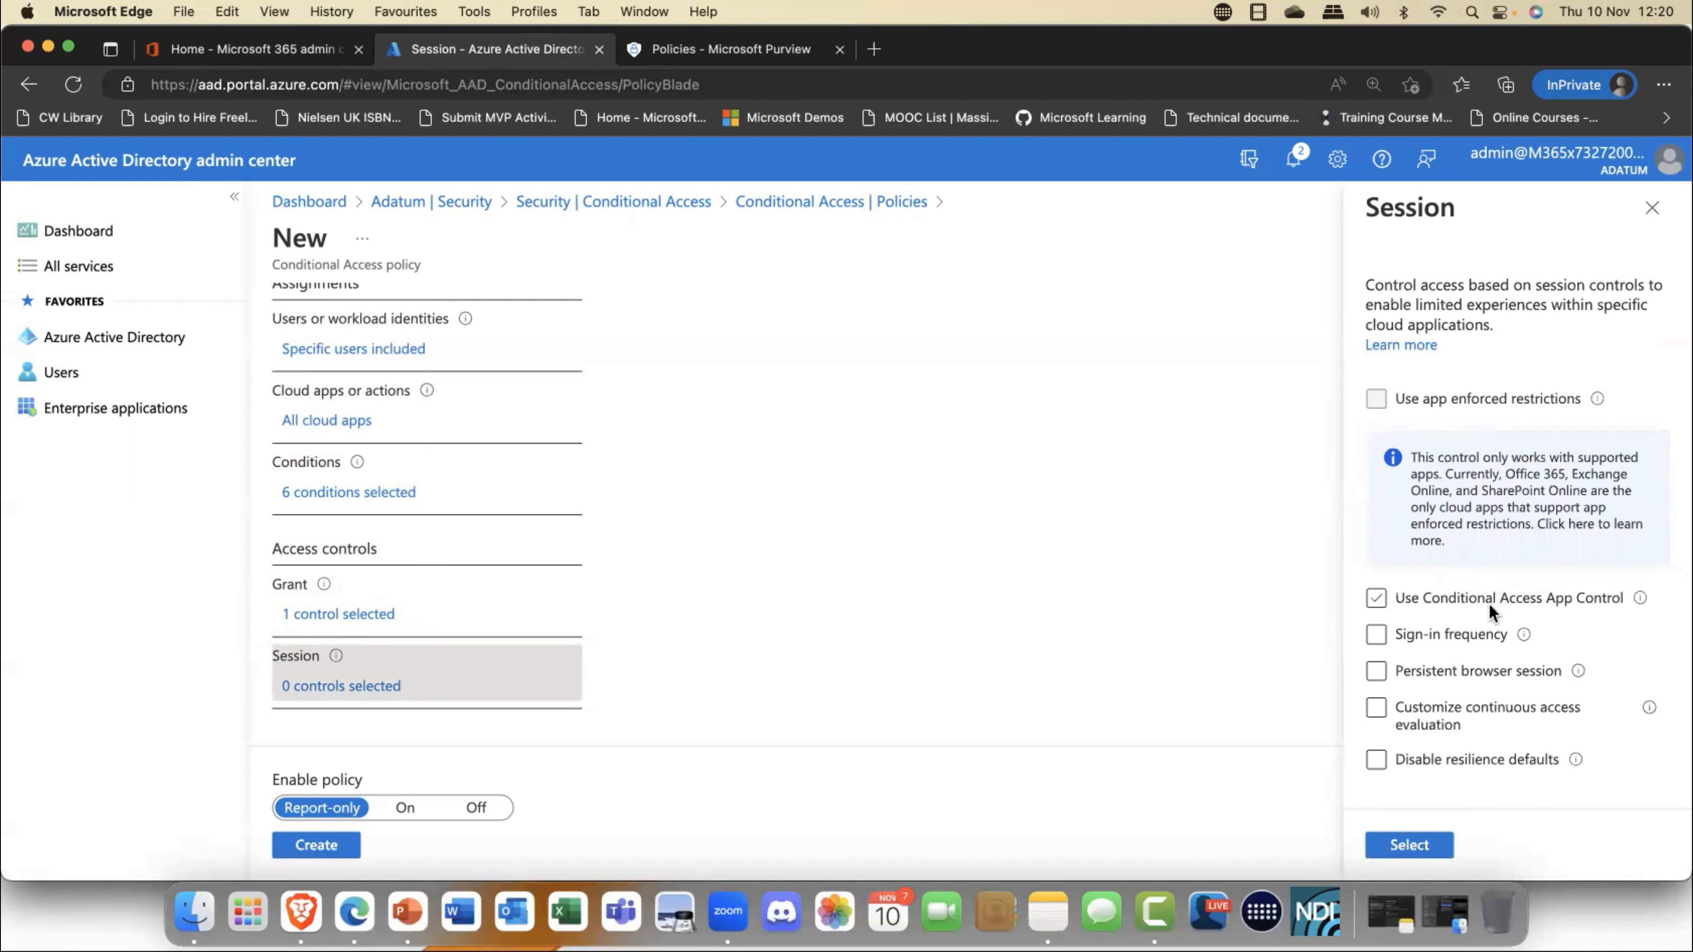
left_click(1540, 597)
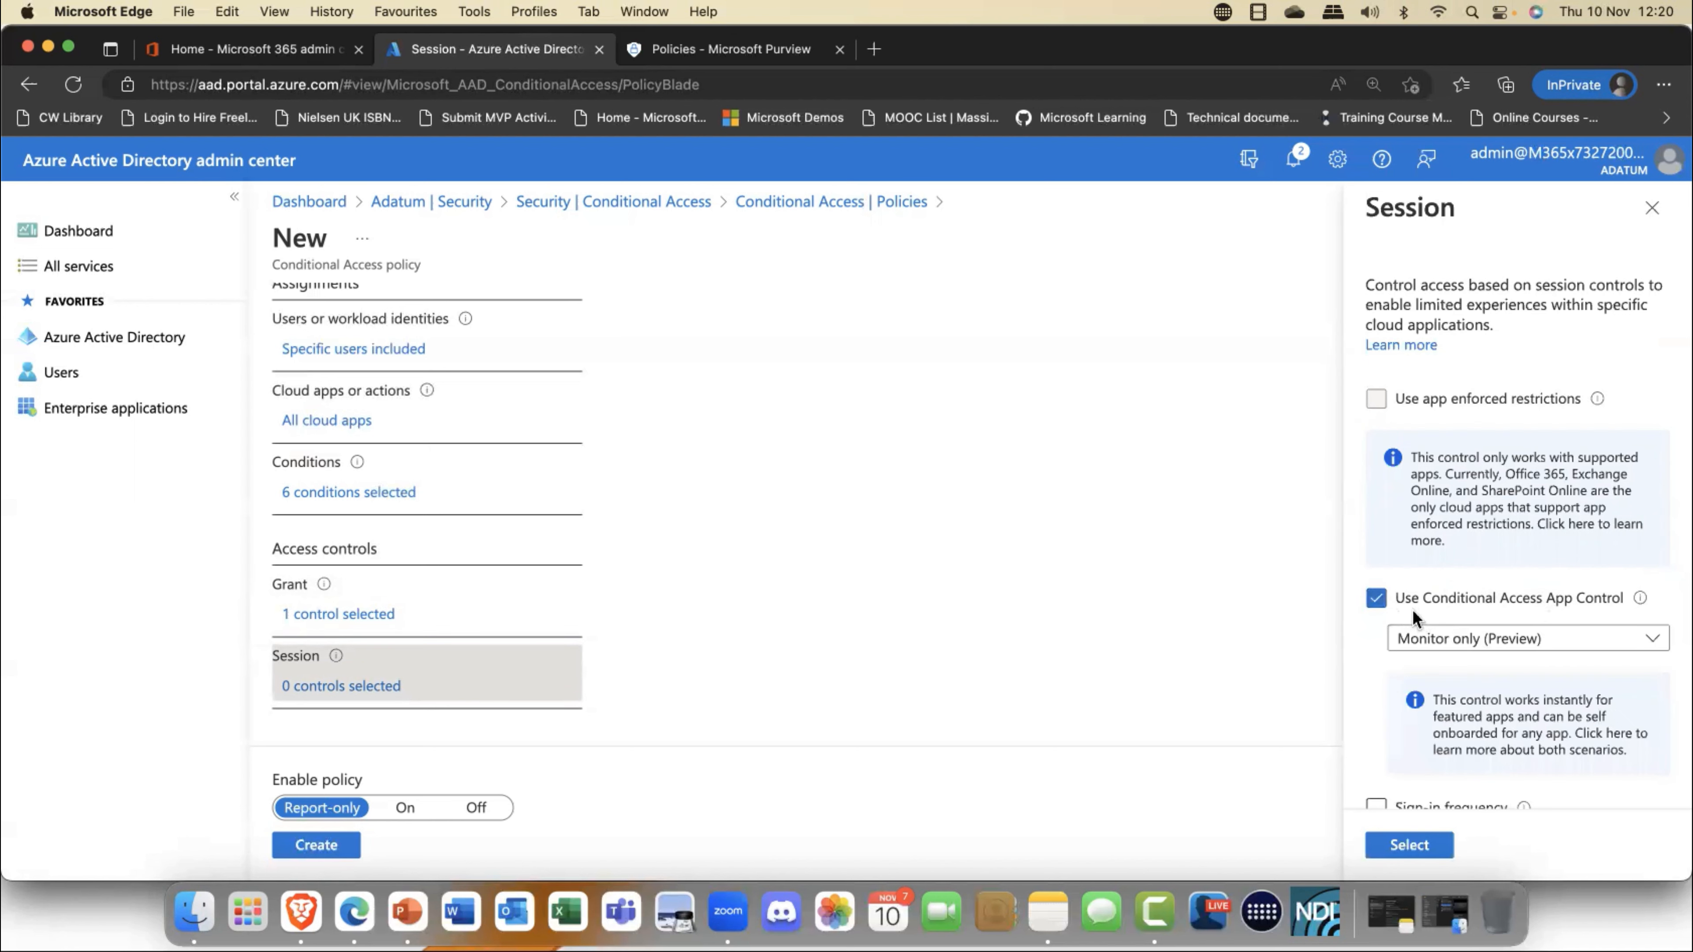
left_click(1658, 648)
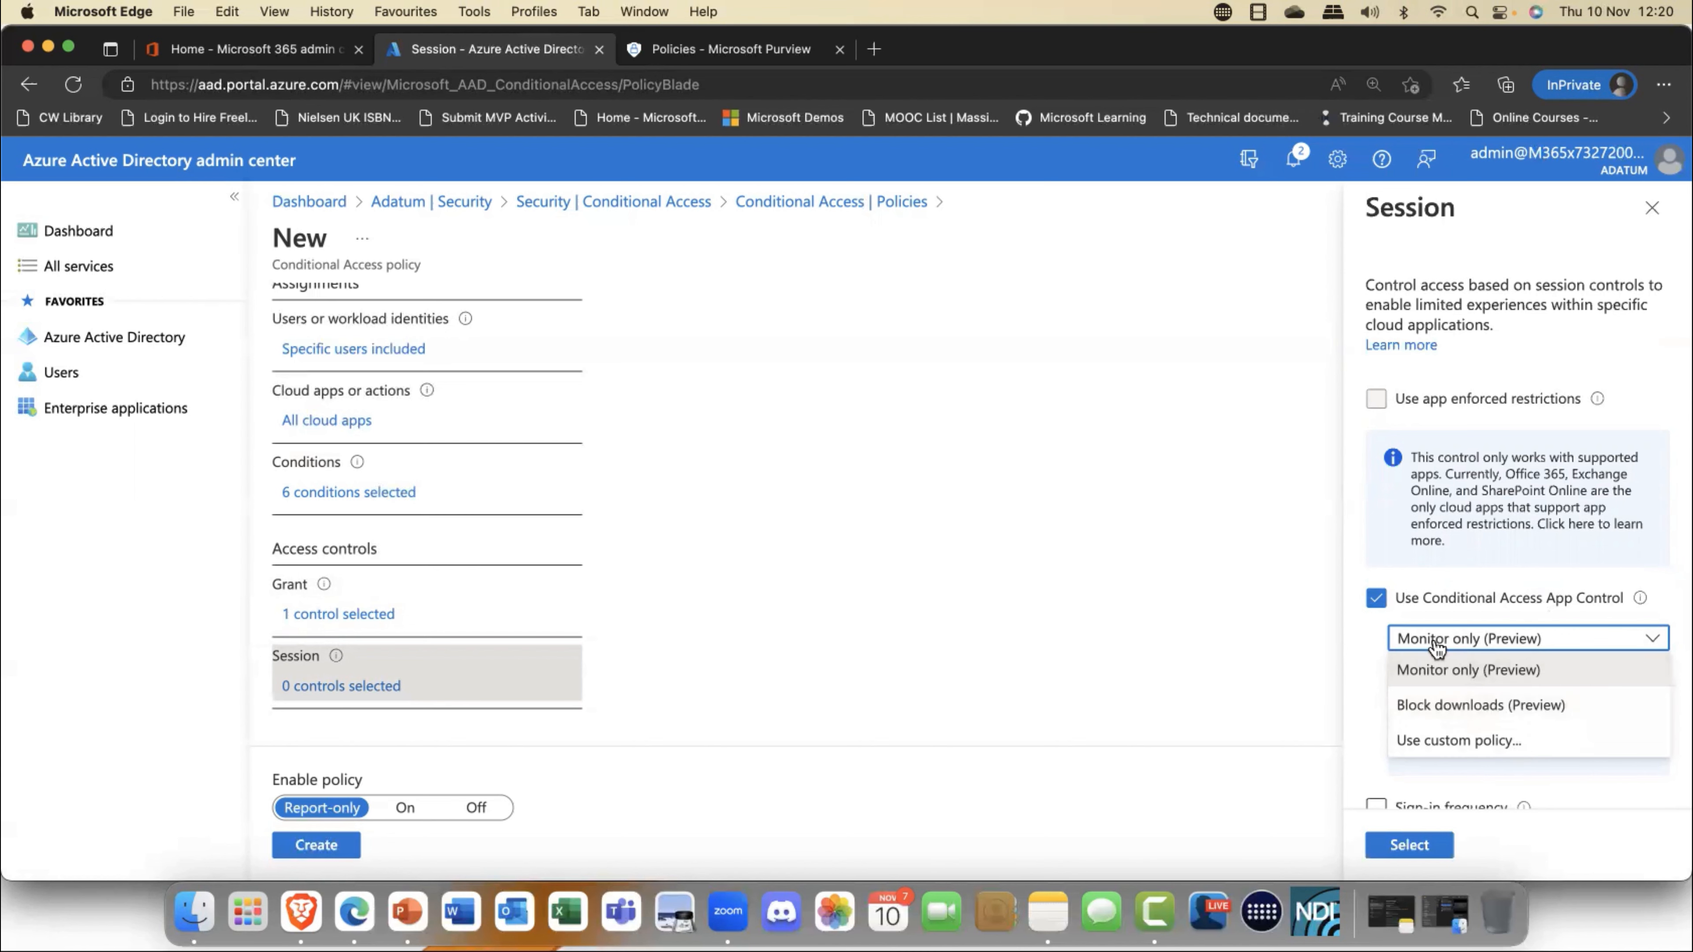
- Look over the Microsoft Learn article on Conditional Access session controls and return to the policy
left_click(1369, 566)
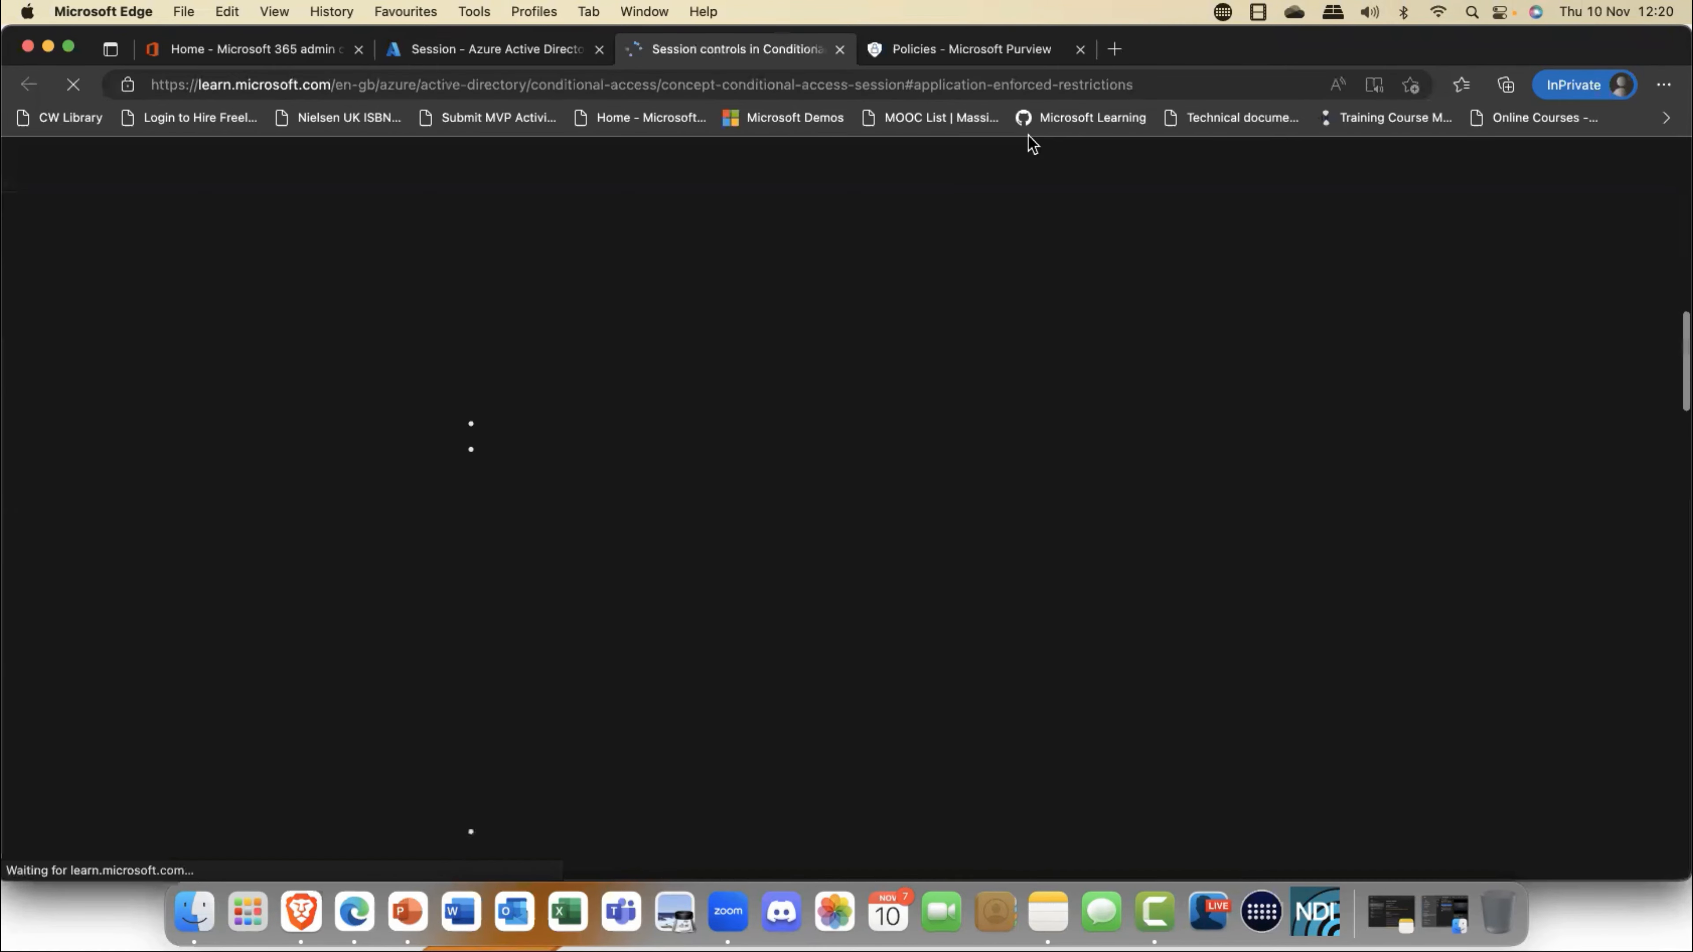
scroll(1013, 354, "up", 8)
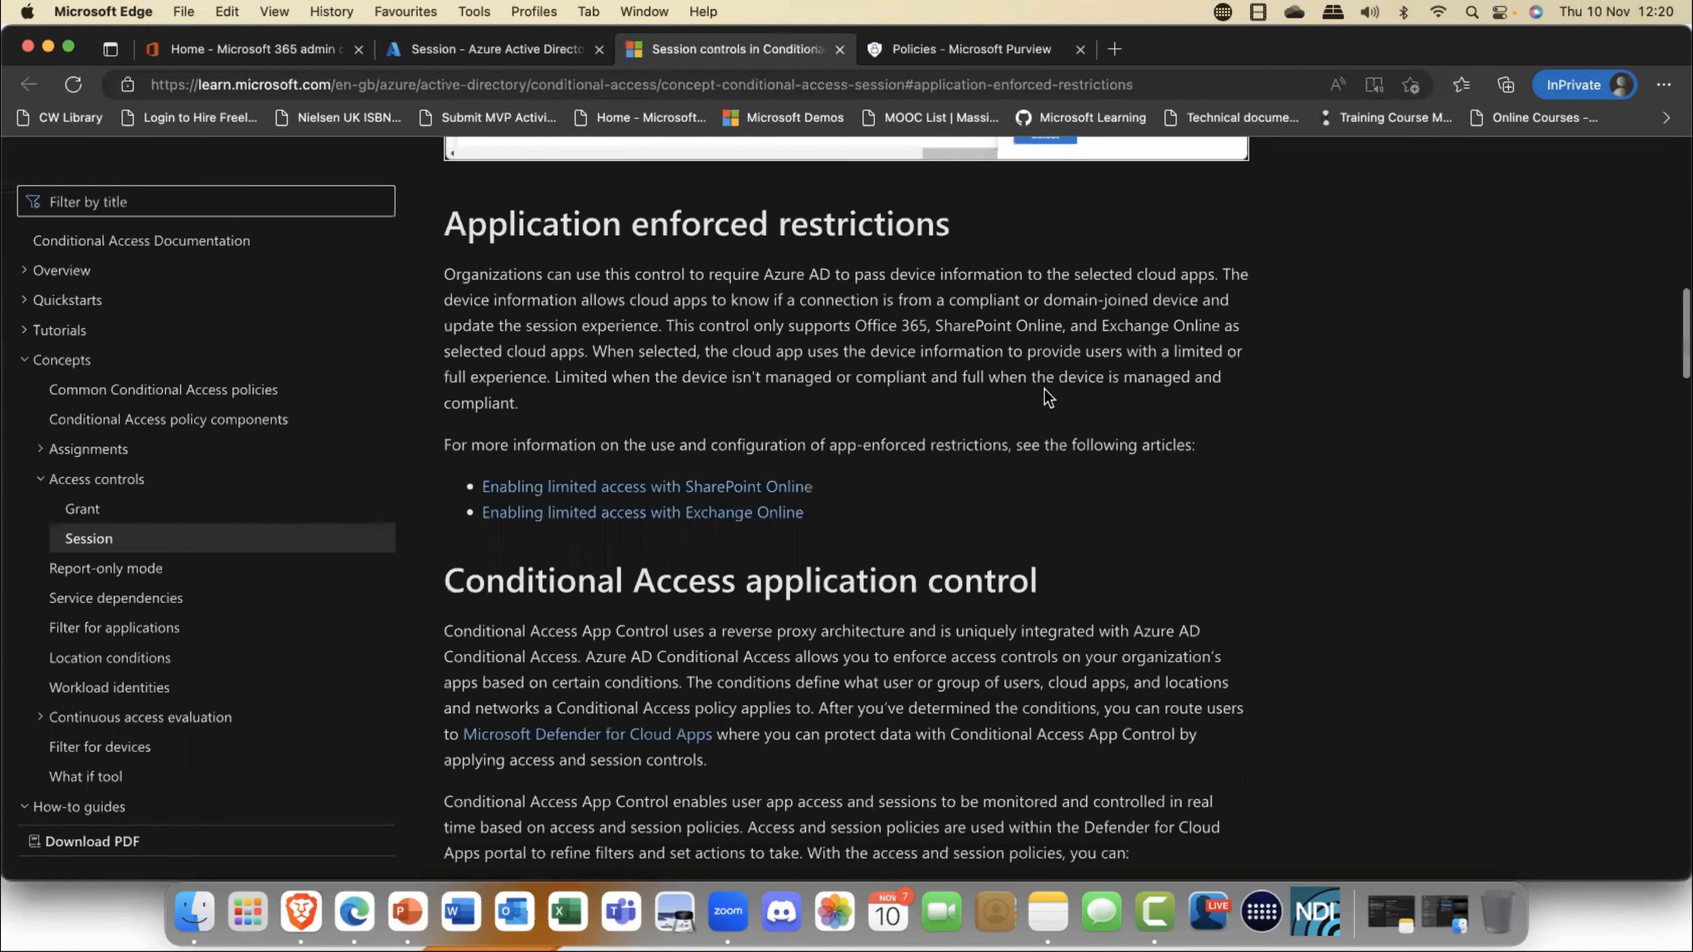
scroll(1051, 399, "up", 15)
scroll(1045, 392, "up", 2)
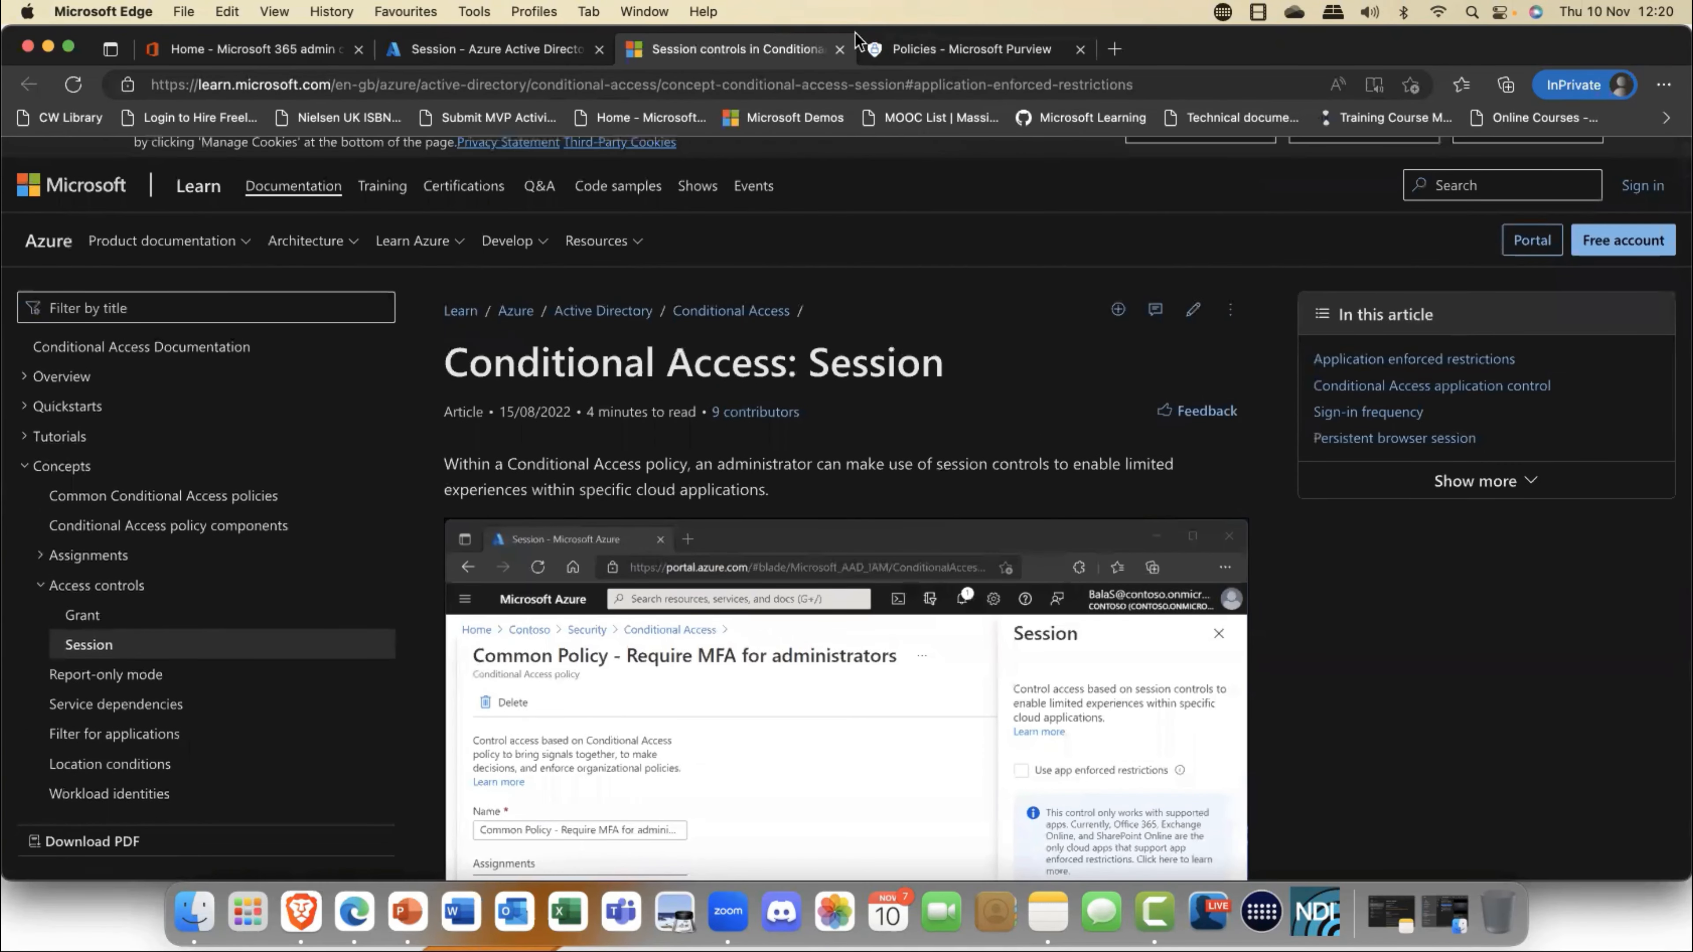
left_click(841, 50)
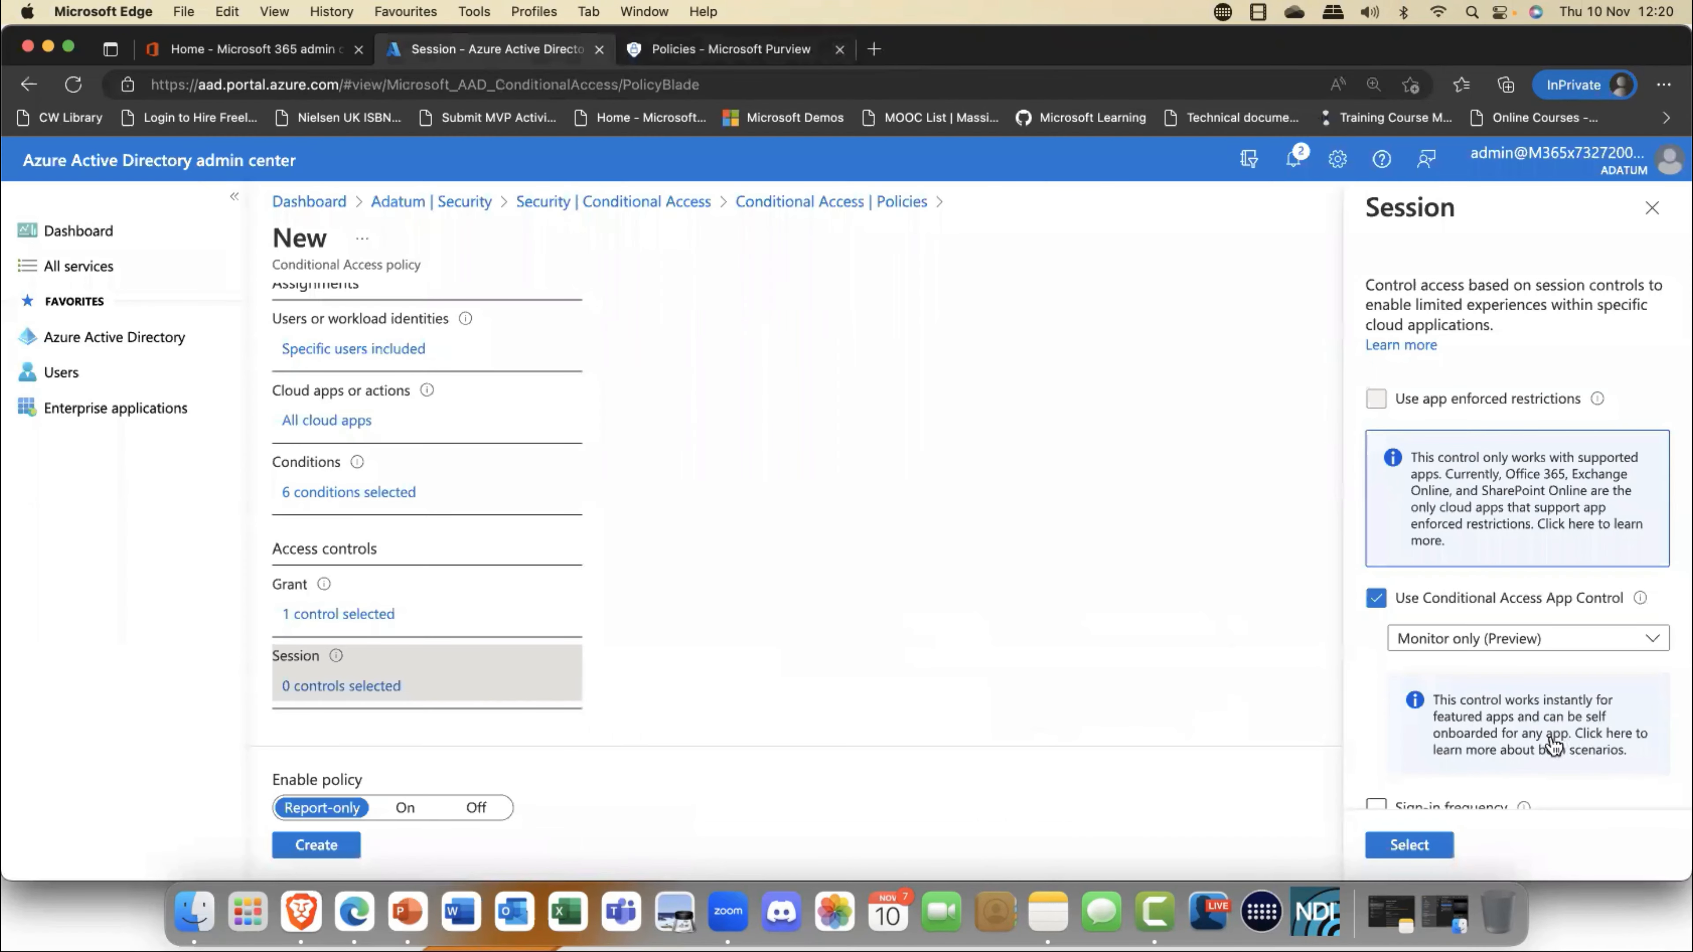
- Enable the sign-in frequency session control to inspect its periodic reauthentication and every-time options, and clear it again
scroll(1417, 646, "down", 3)
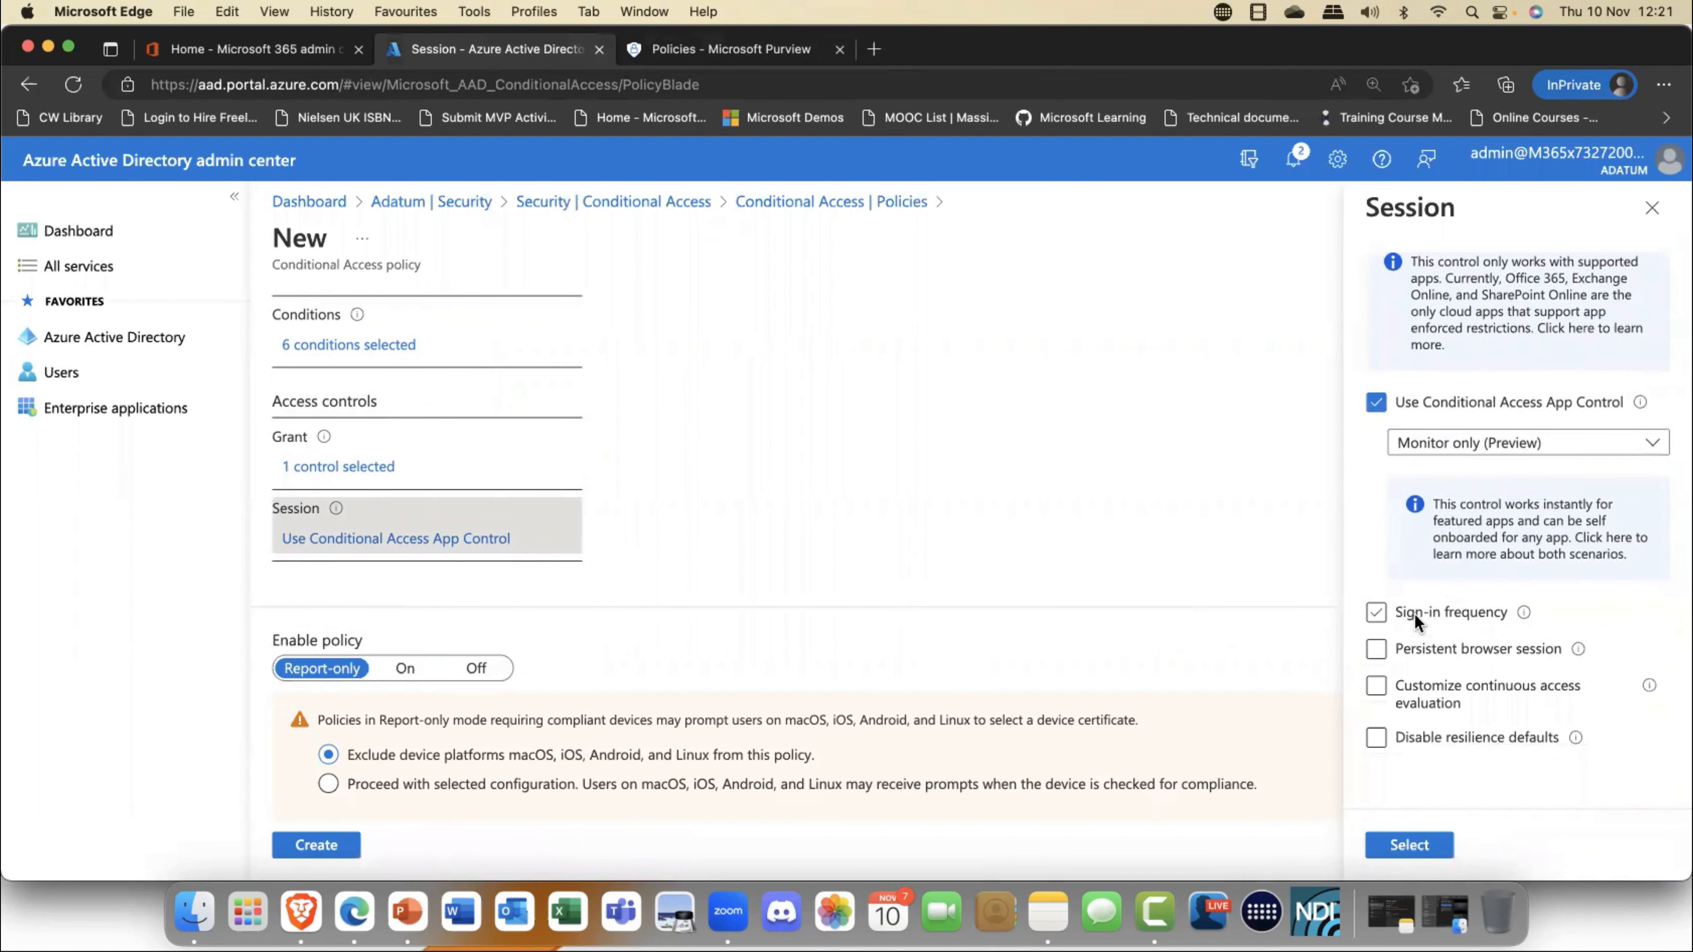
left_click(1414, 614)
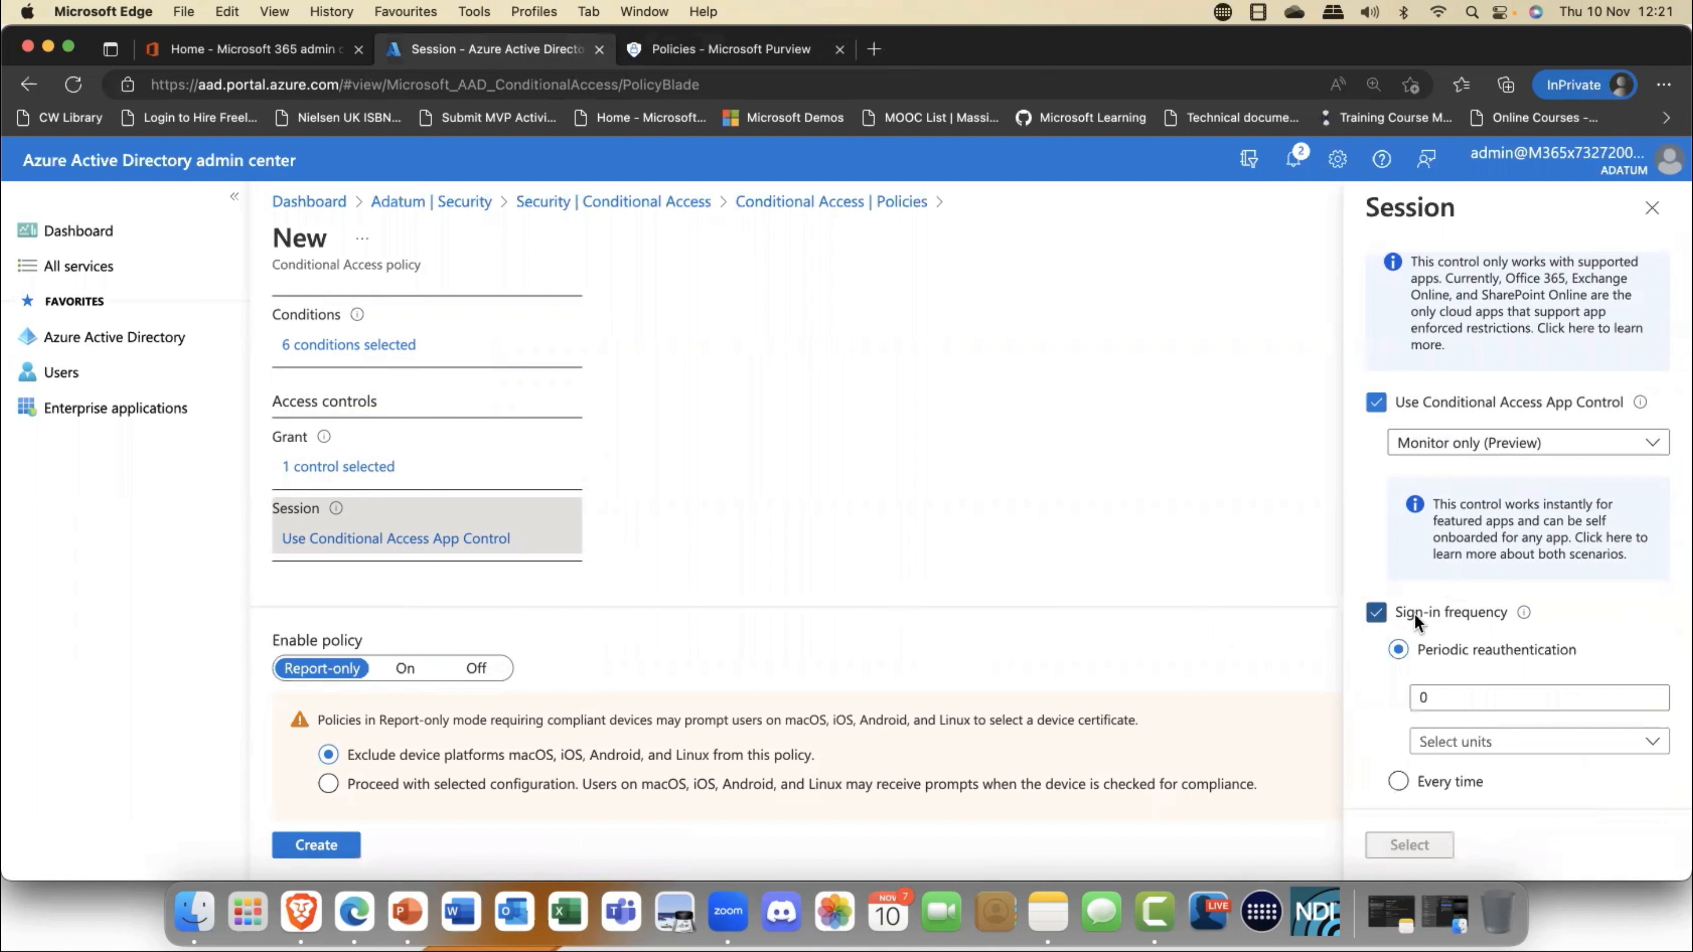
double_click(1426, 698)
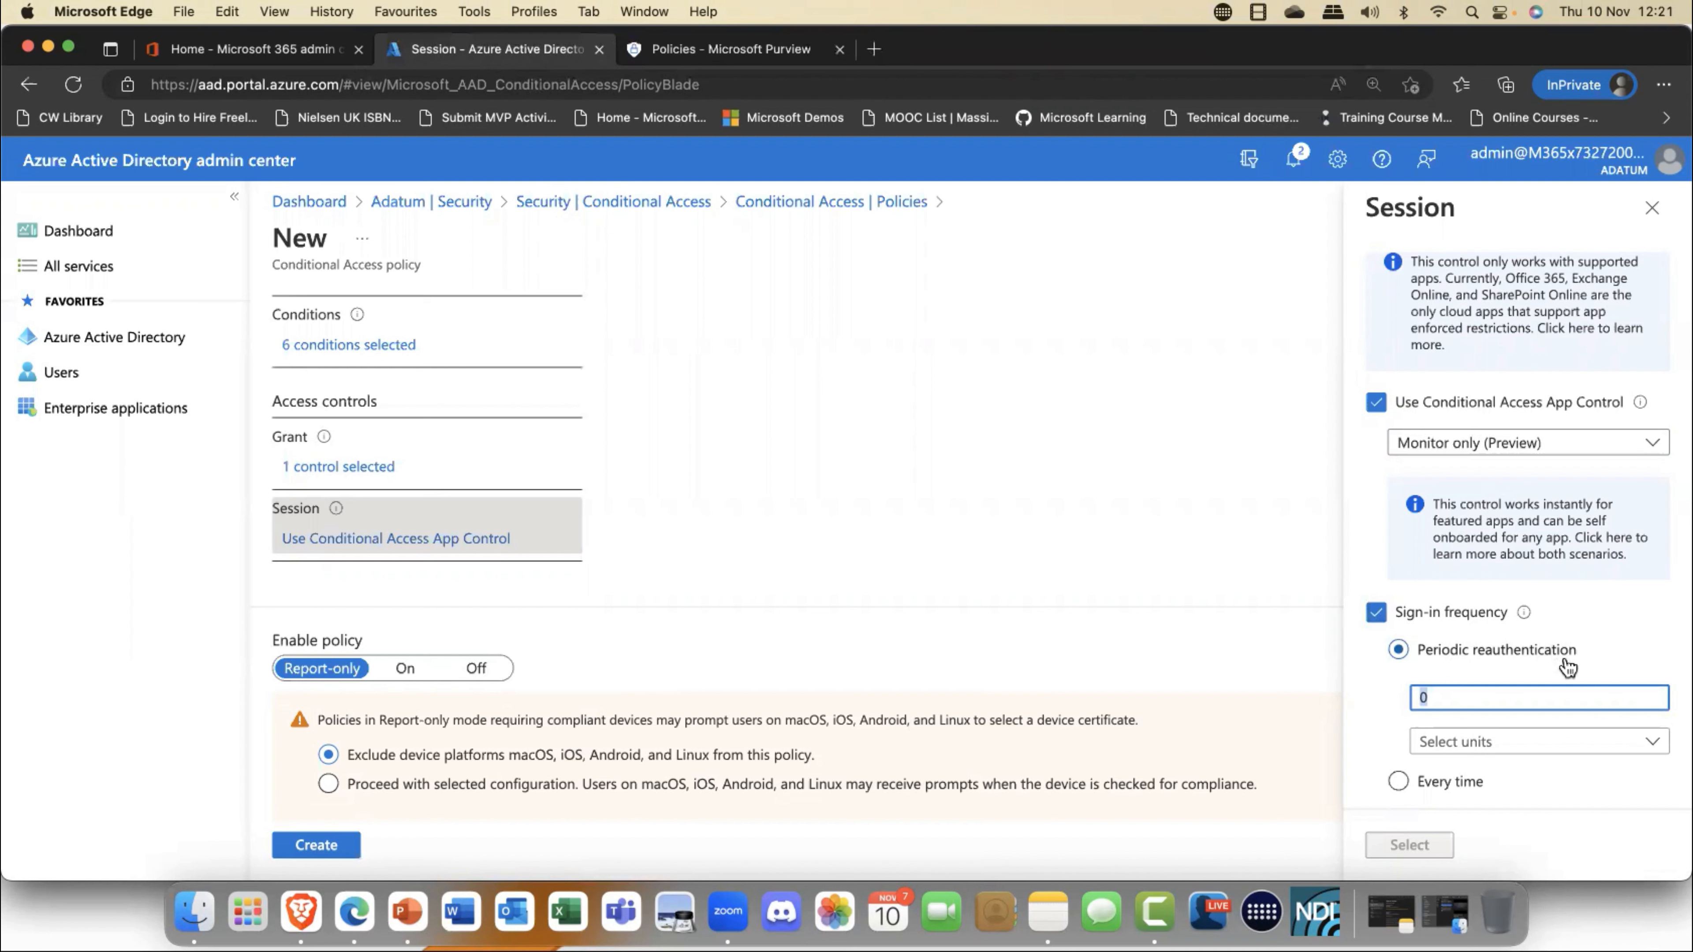
left_click(1398, 782)
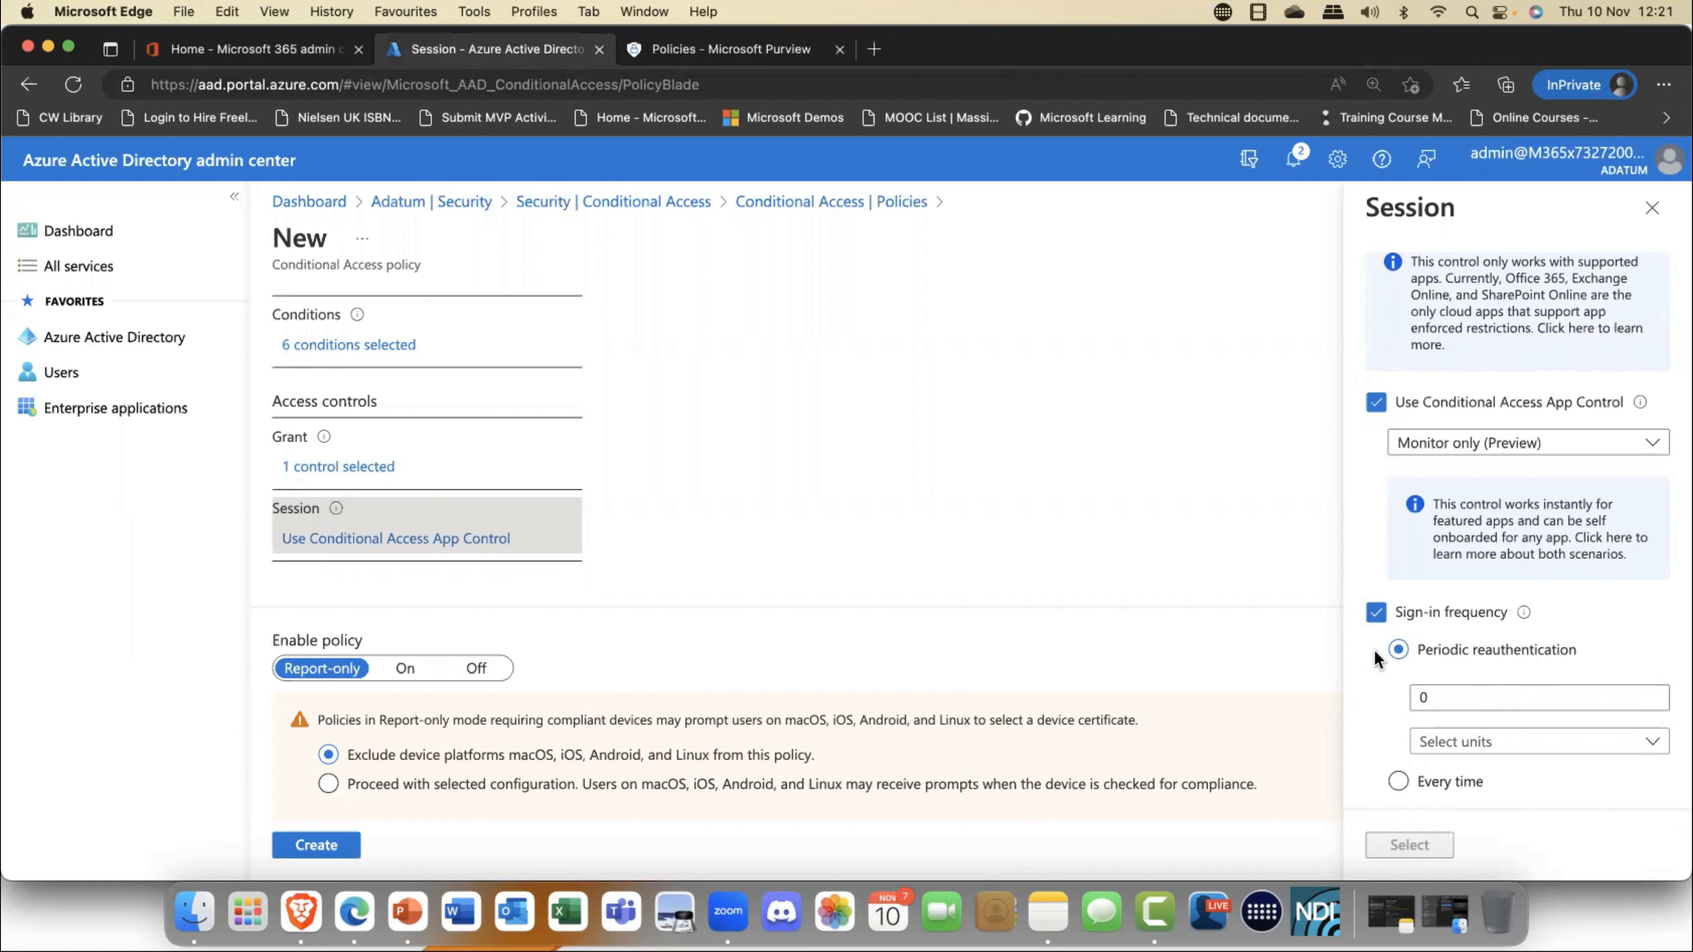
left_click(1375, 612)
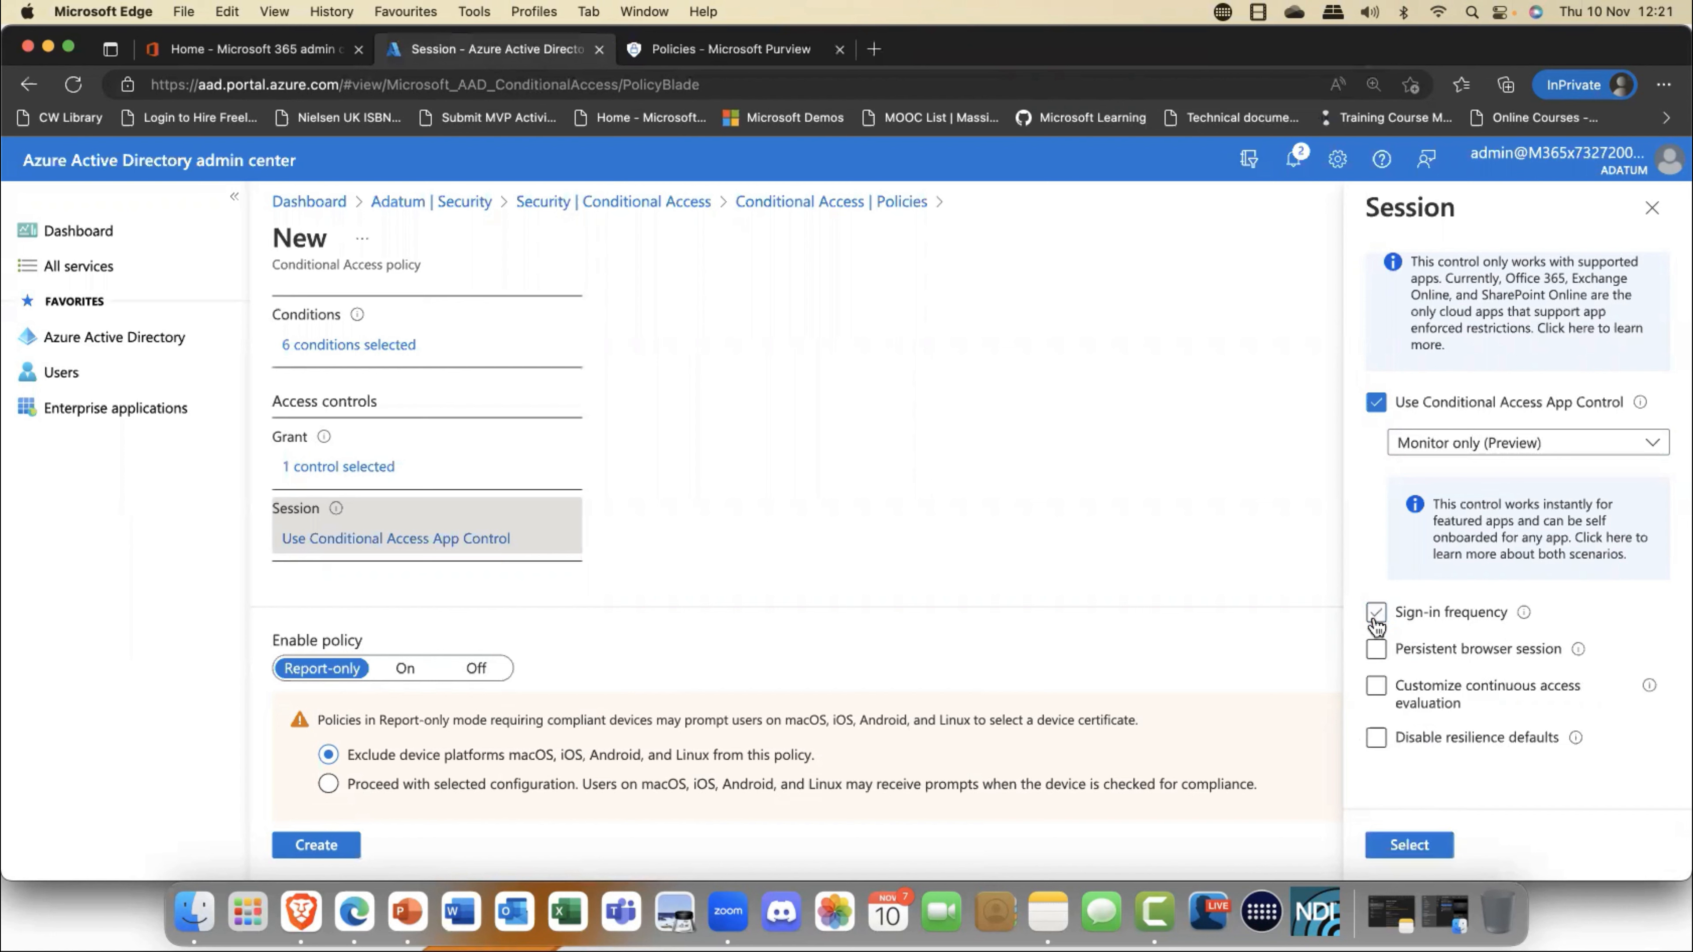
- Enable the persistent browser session control to inspect its persistence choices, and clear it again
left_click(1429, 653)
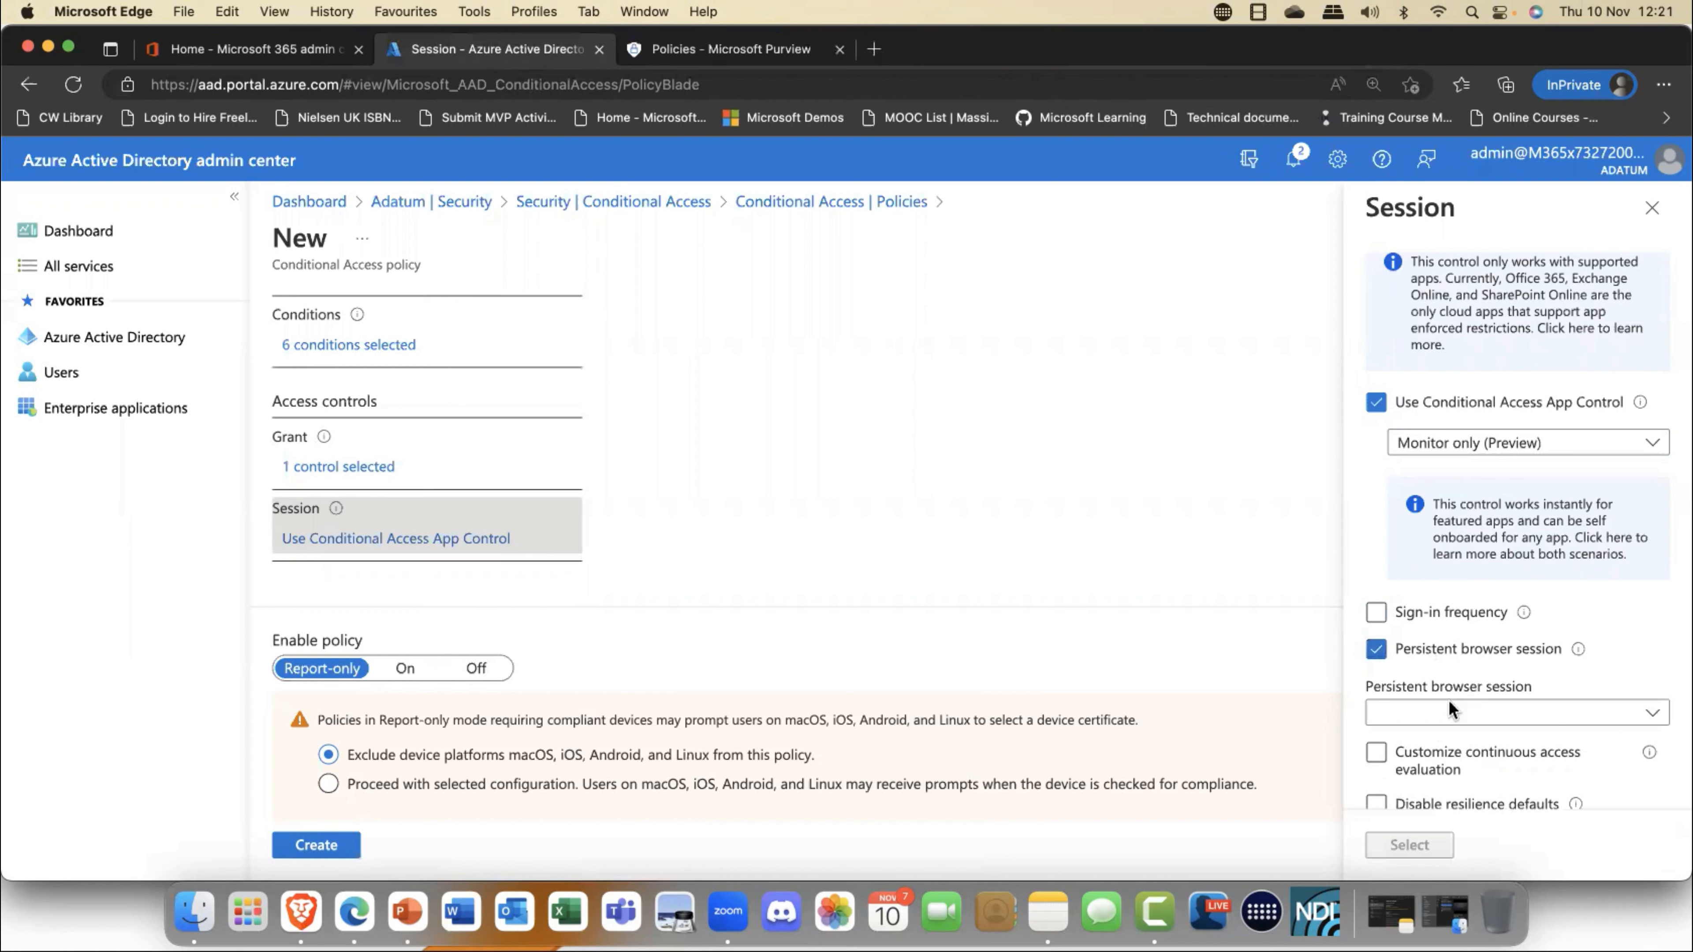
left_click(1654, 715)
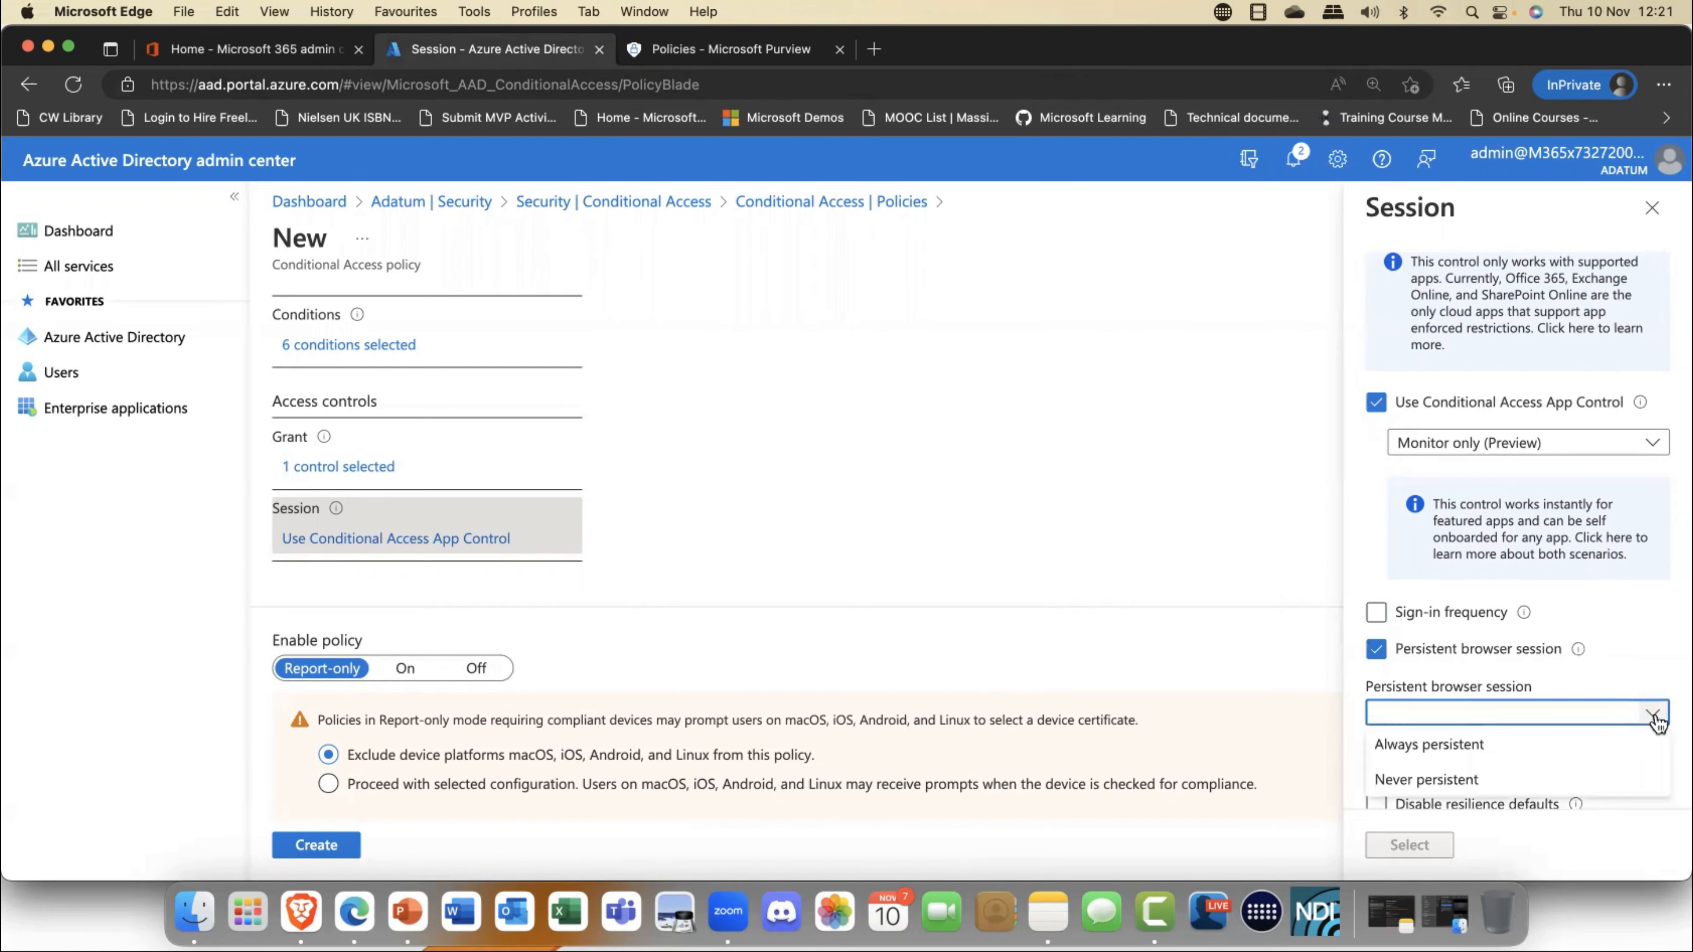
left_click(1655, 717)
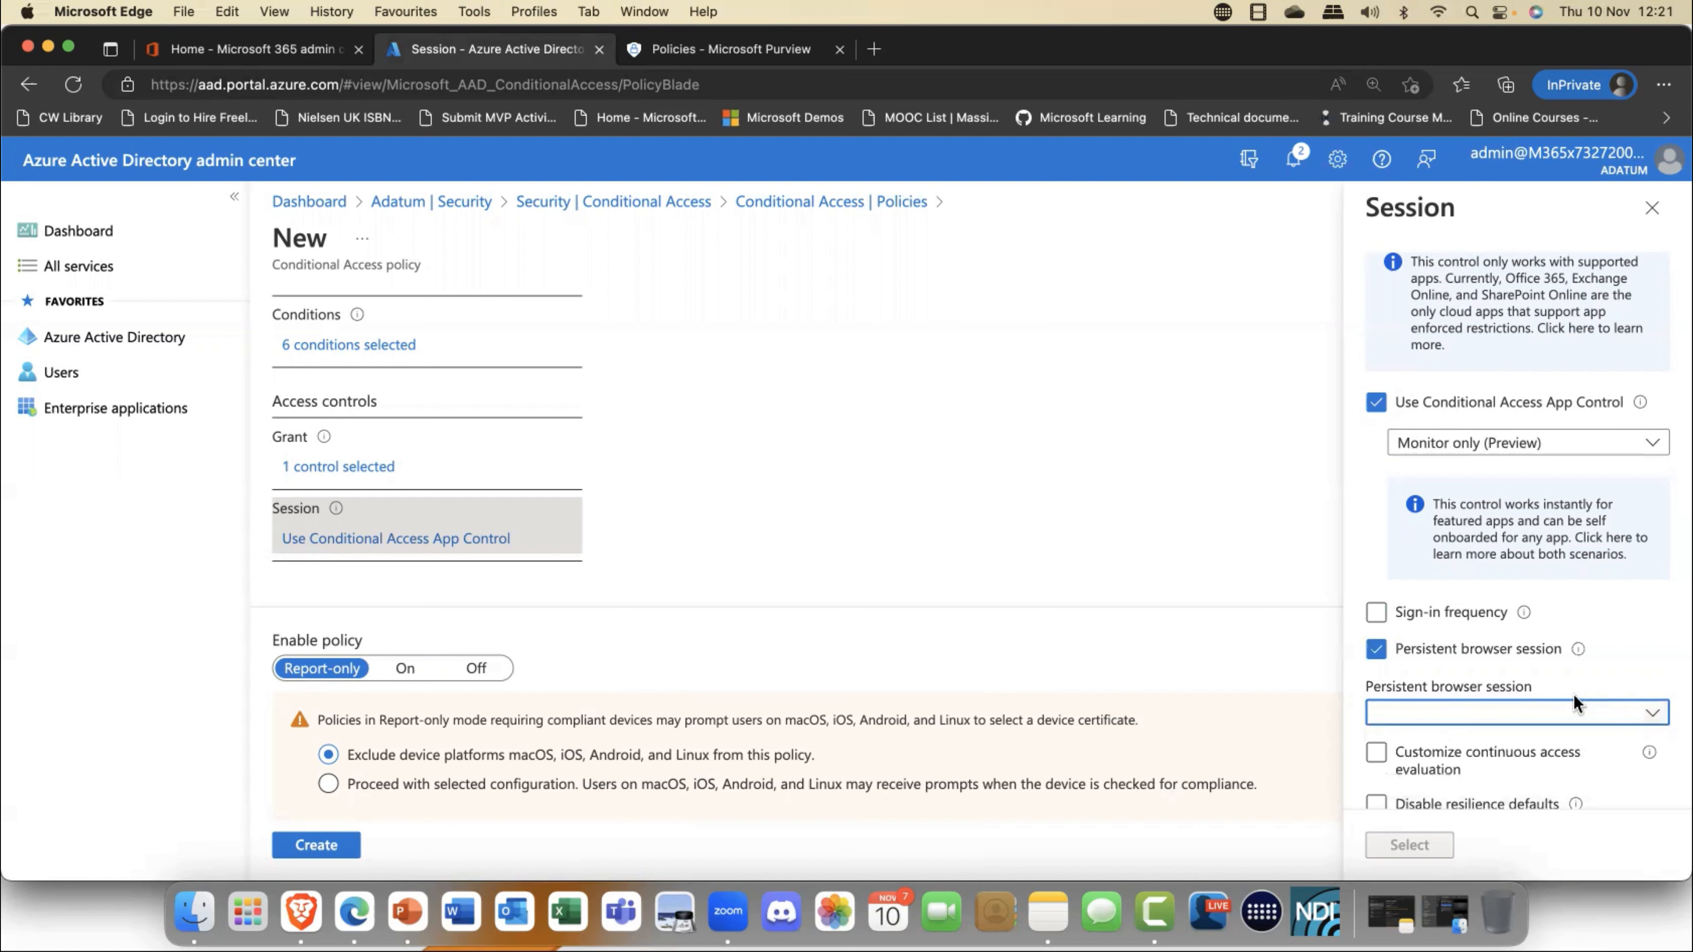
scroll(1599, 707, "down", 2)
left_click(1375, 589)
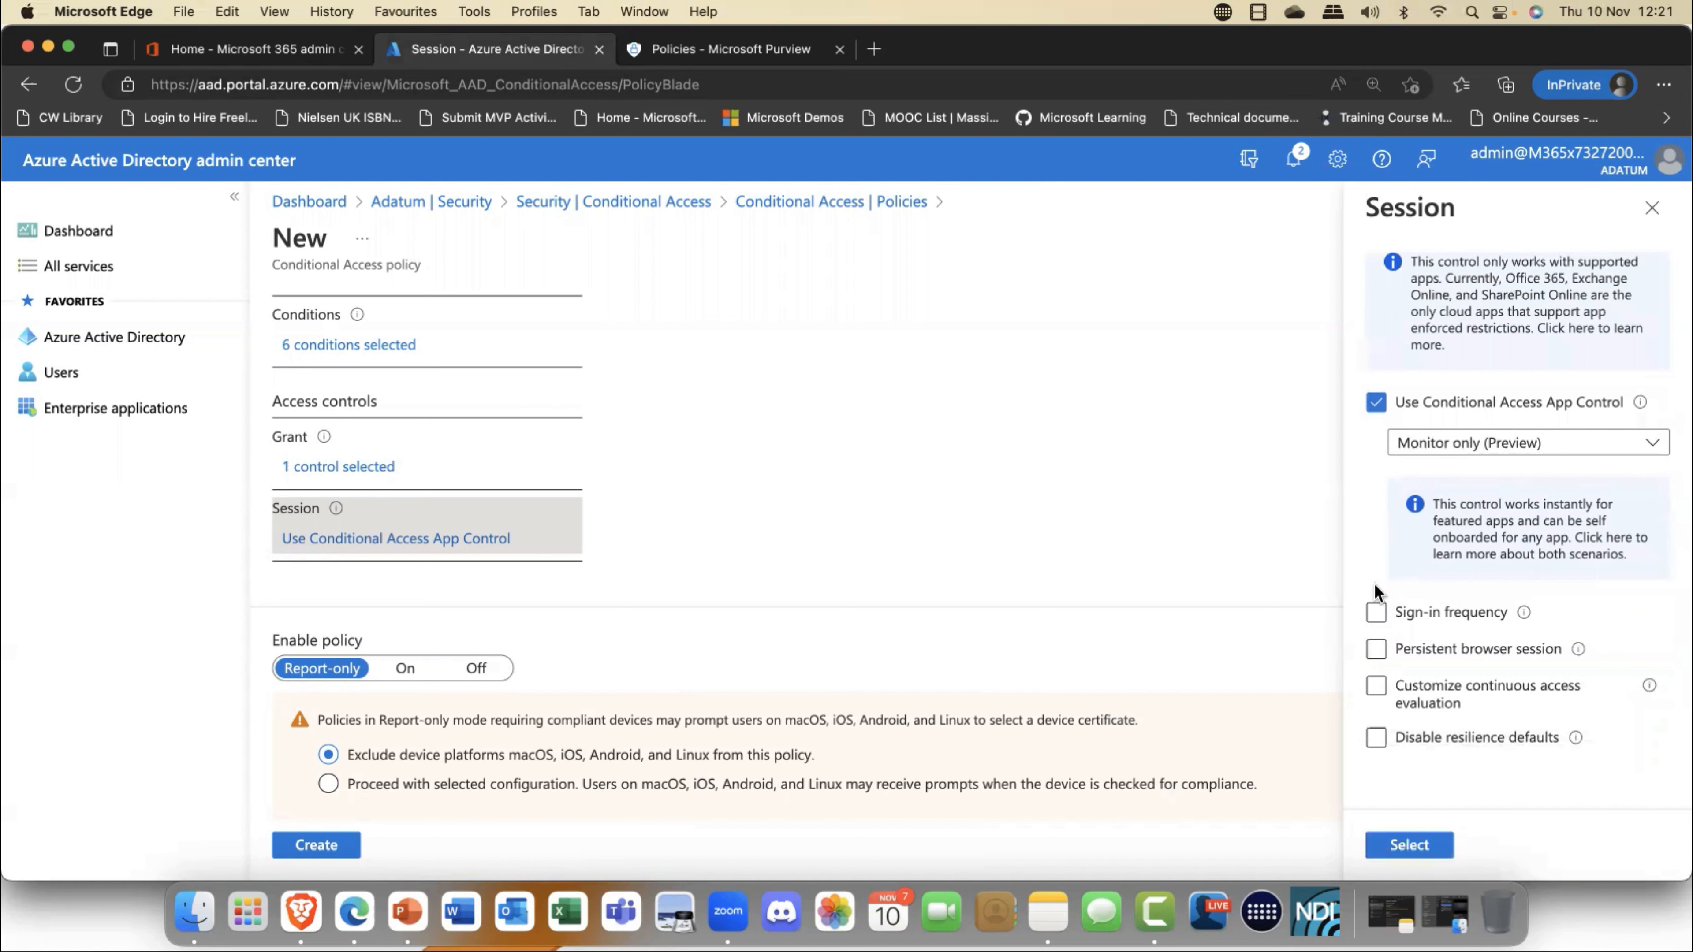
scroll(1521, 690, "up", 1)
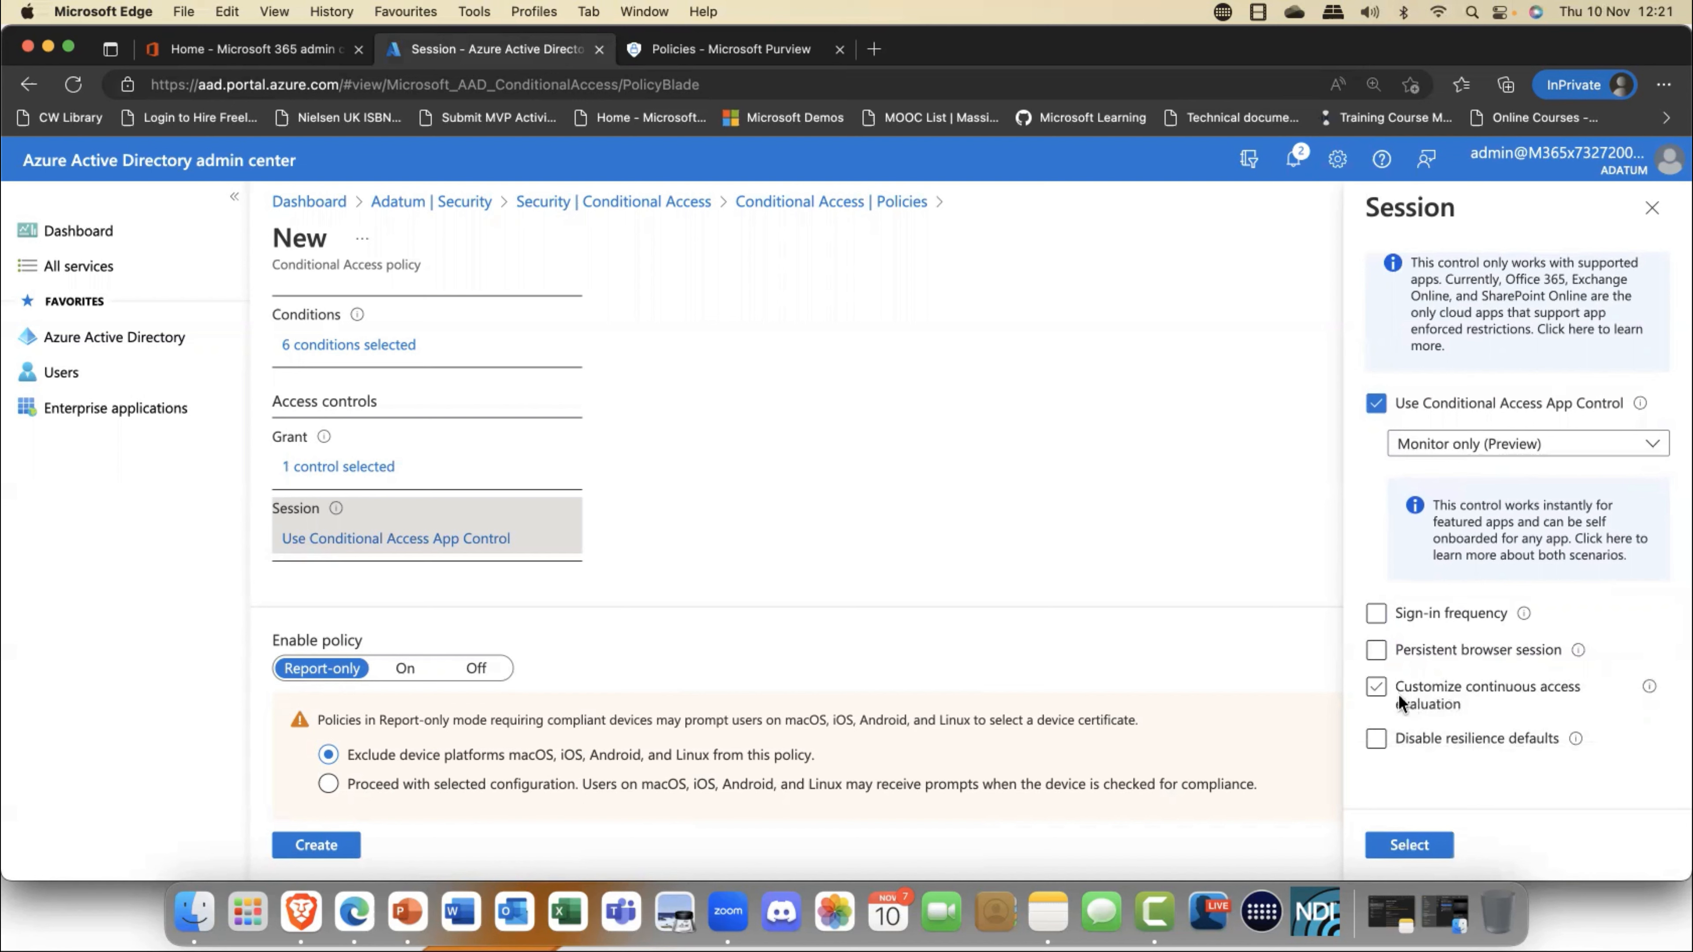
- Try out the session controls for customizing continuous access evaluation and disabling resilience defaults, leaving both cleared
left_click(1377, 688)
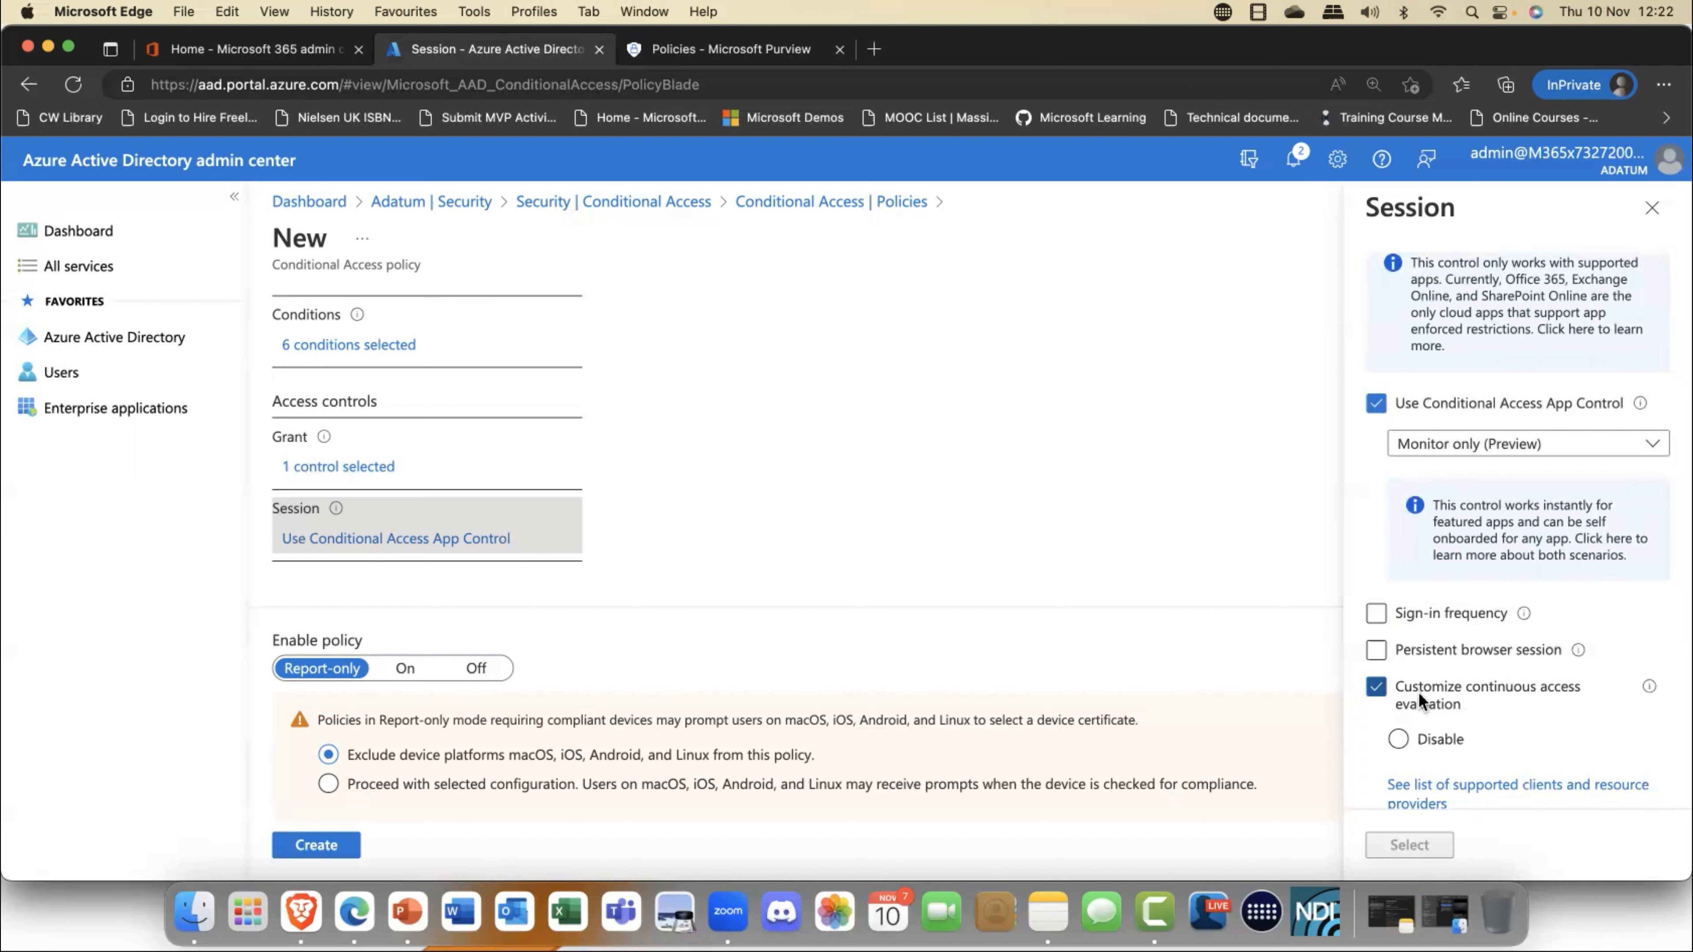
scroll(1418, 692, "down", 3)
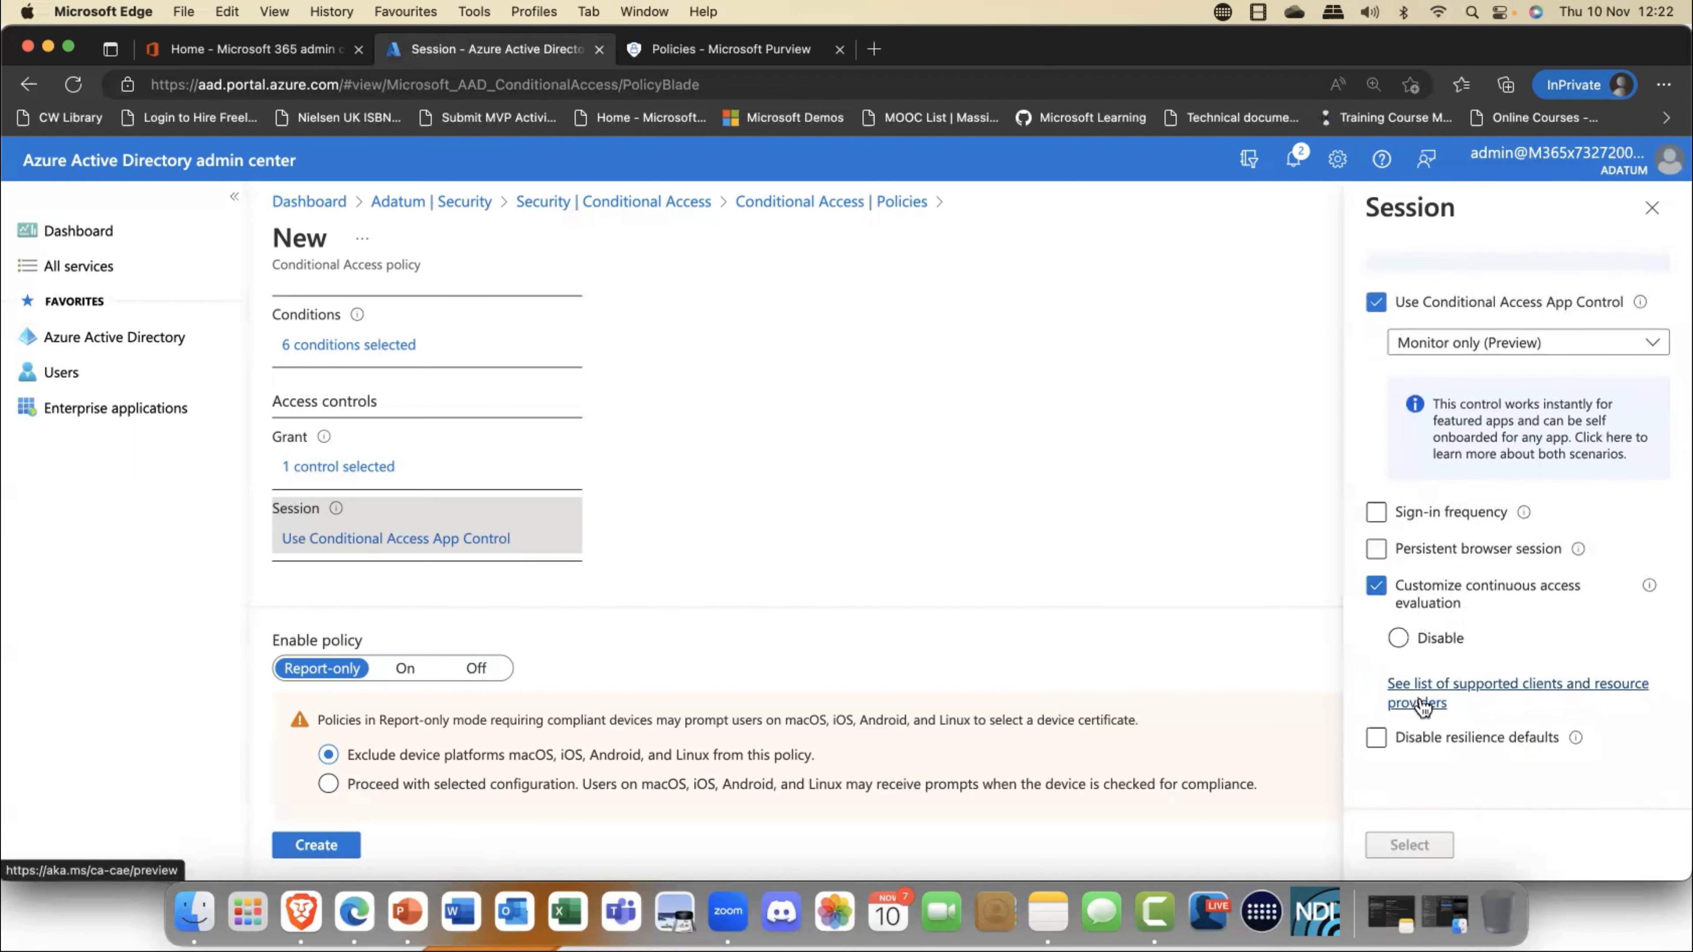
left_click(1471, 739)
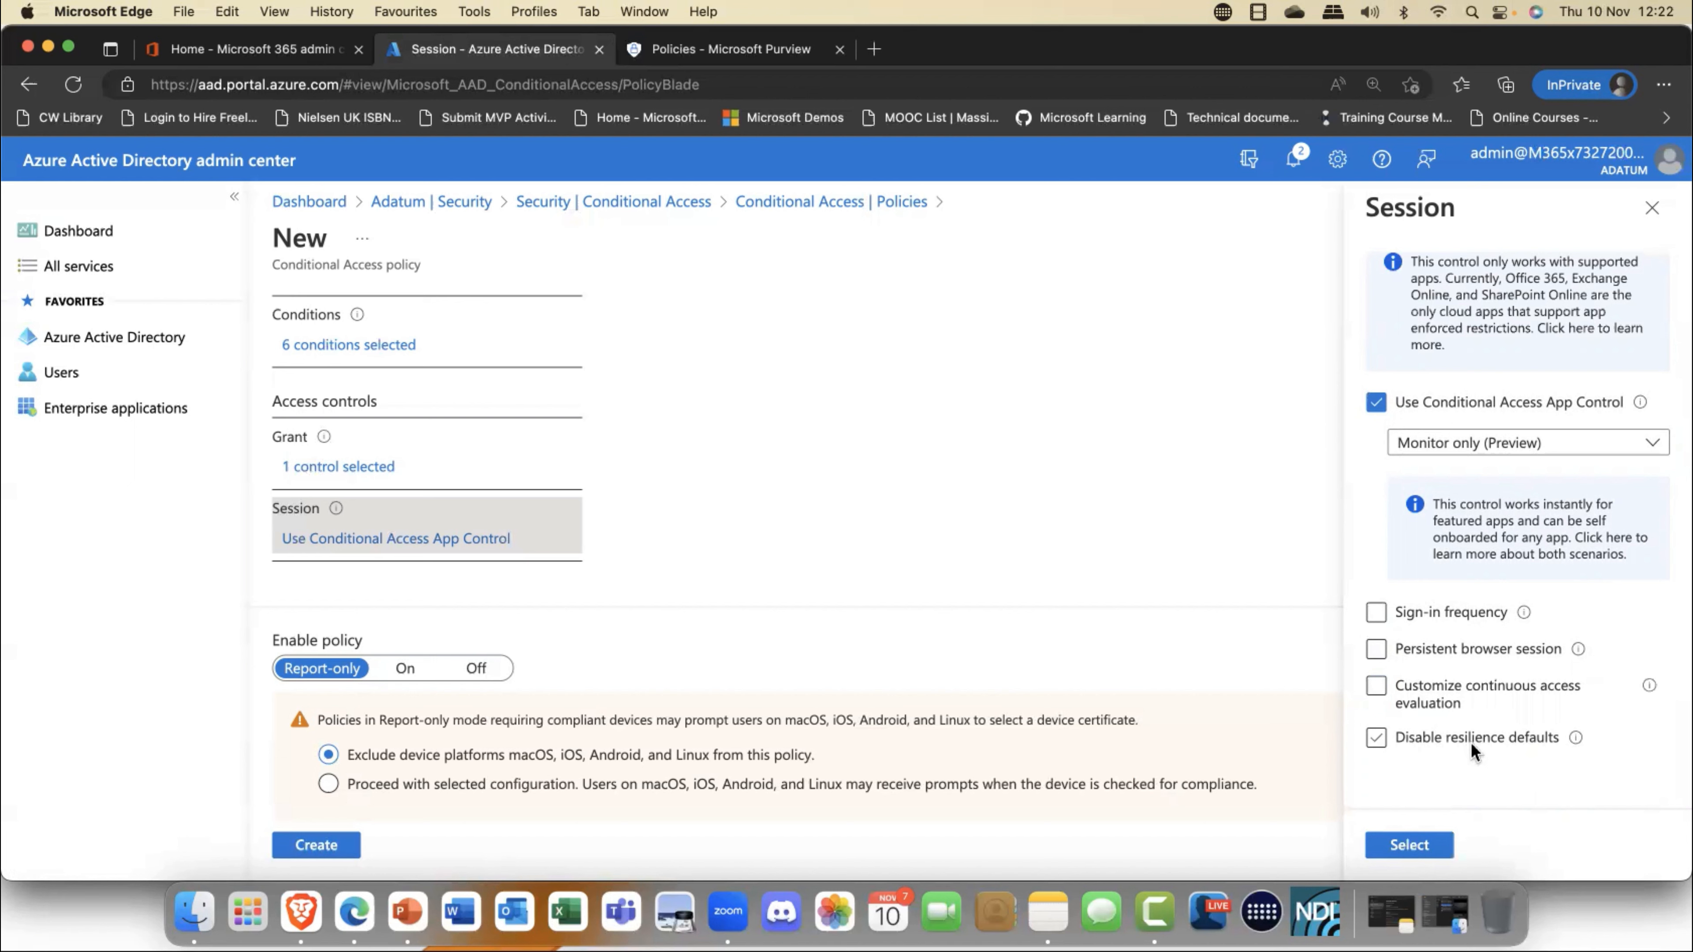
left_click(1471, 742)
- Apply the session controls and create the Oslo Sales CA Policy with Enable policy set to On
scroll(1156, 553, "up", 5)
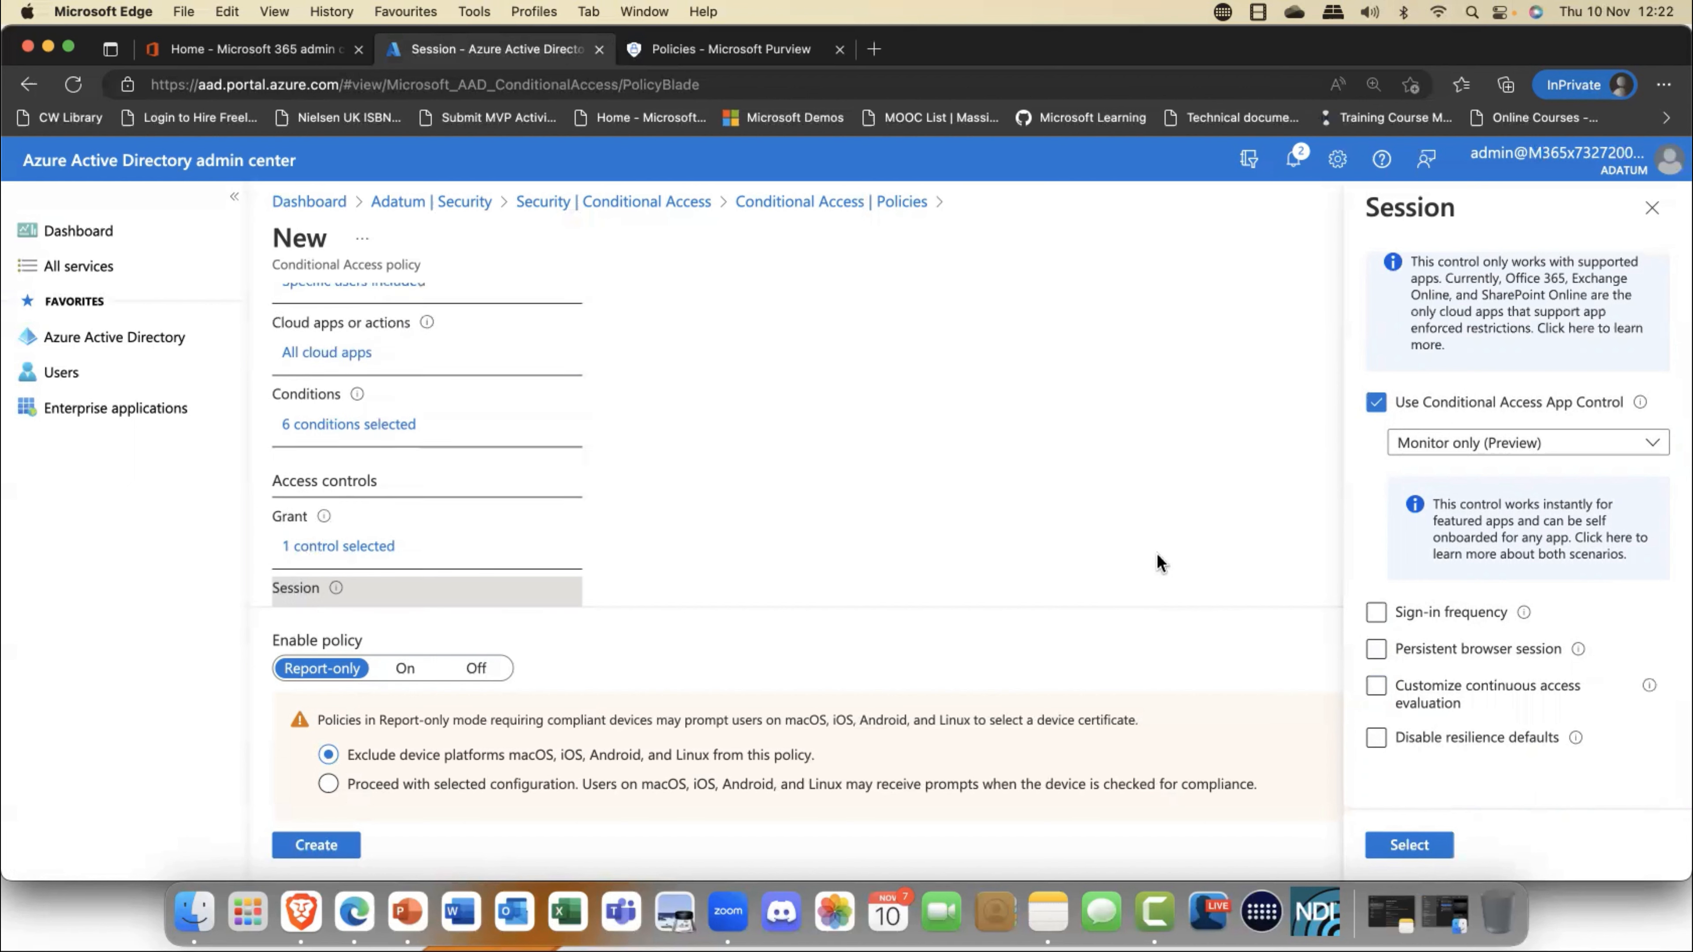
scroll(1156, 553, "up", 1)
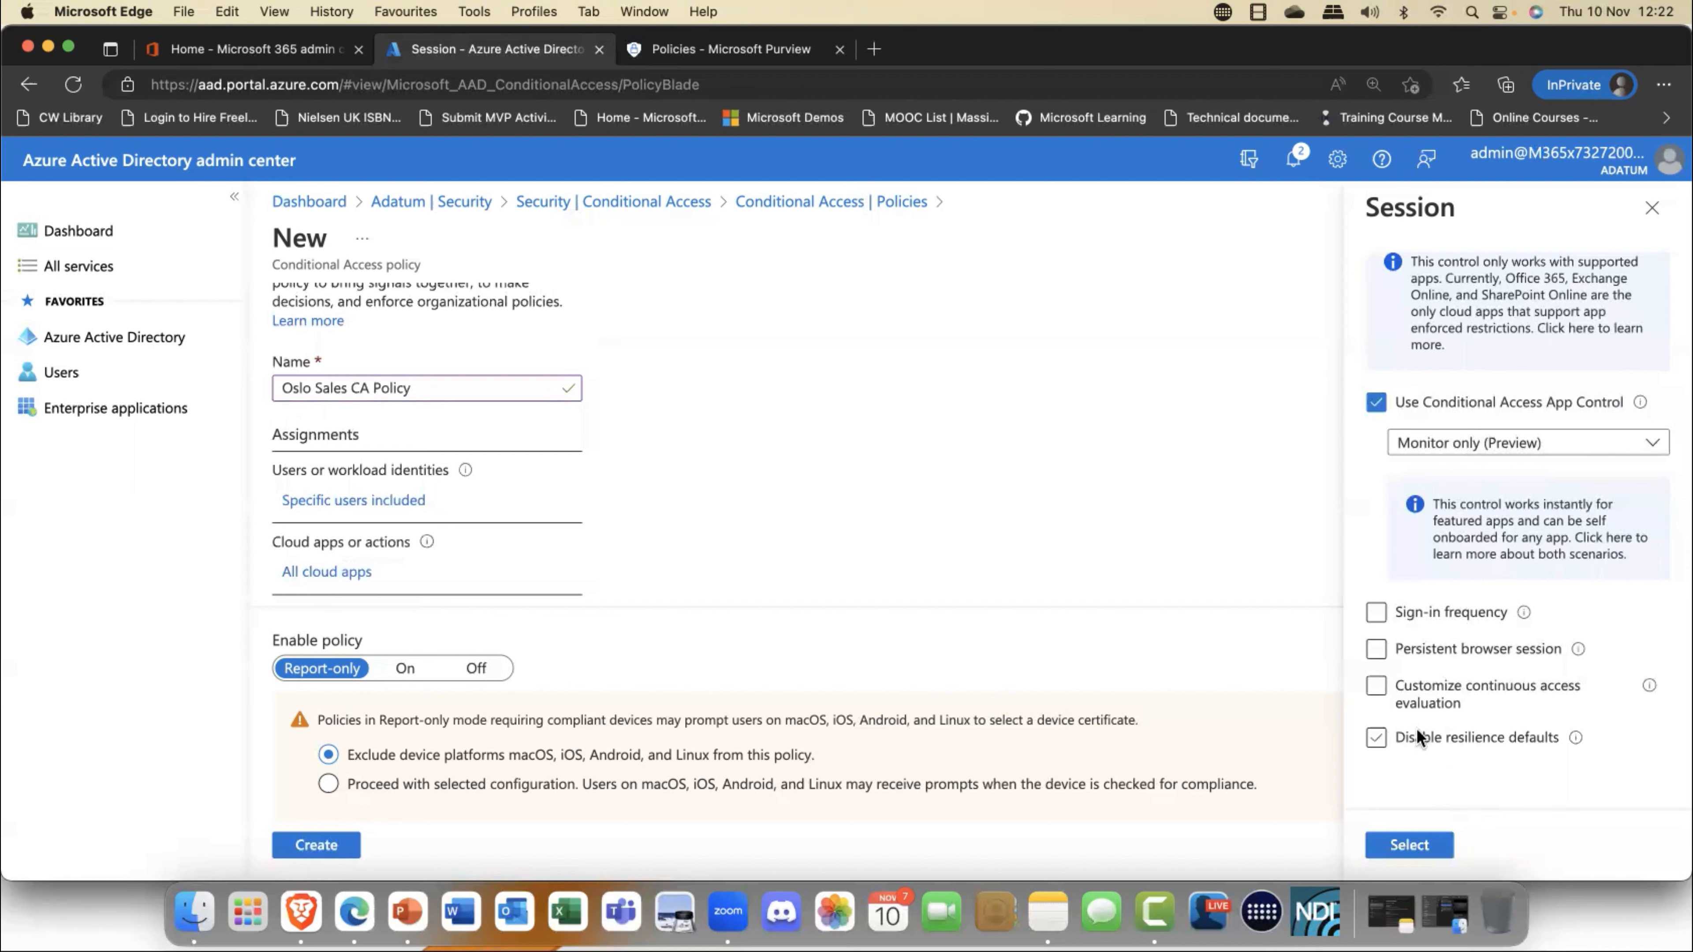
left_click(1420, 852)
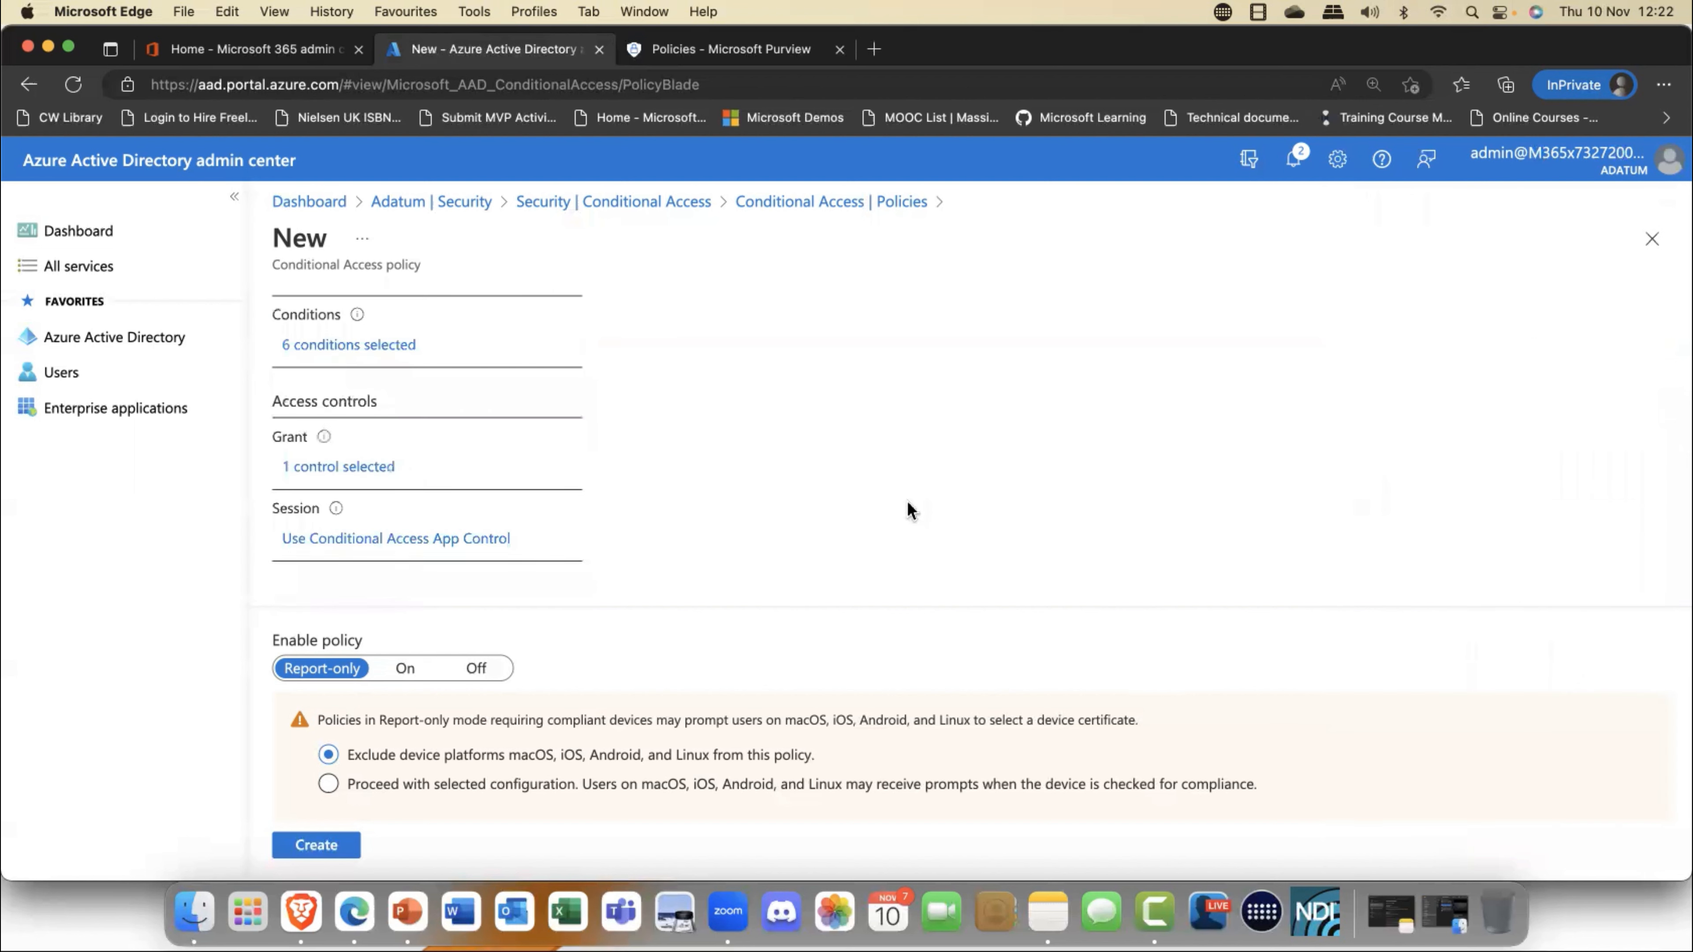
left_click(407, 669)
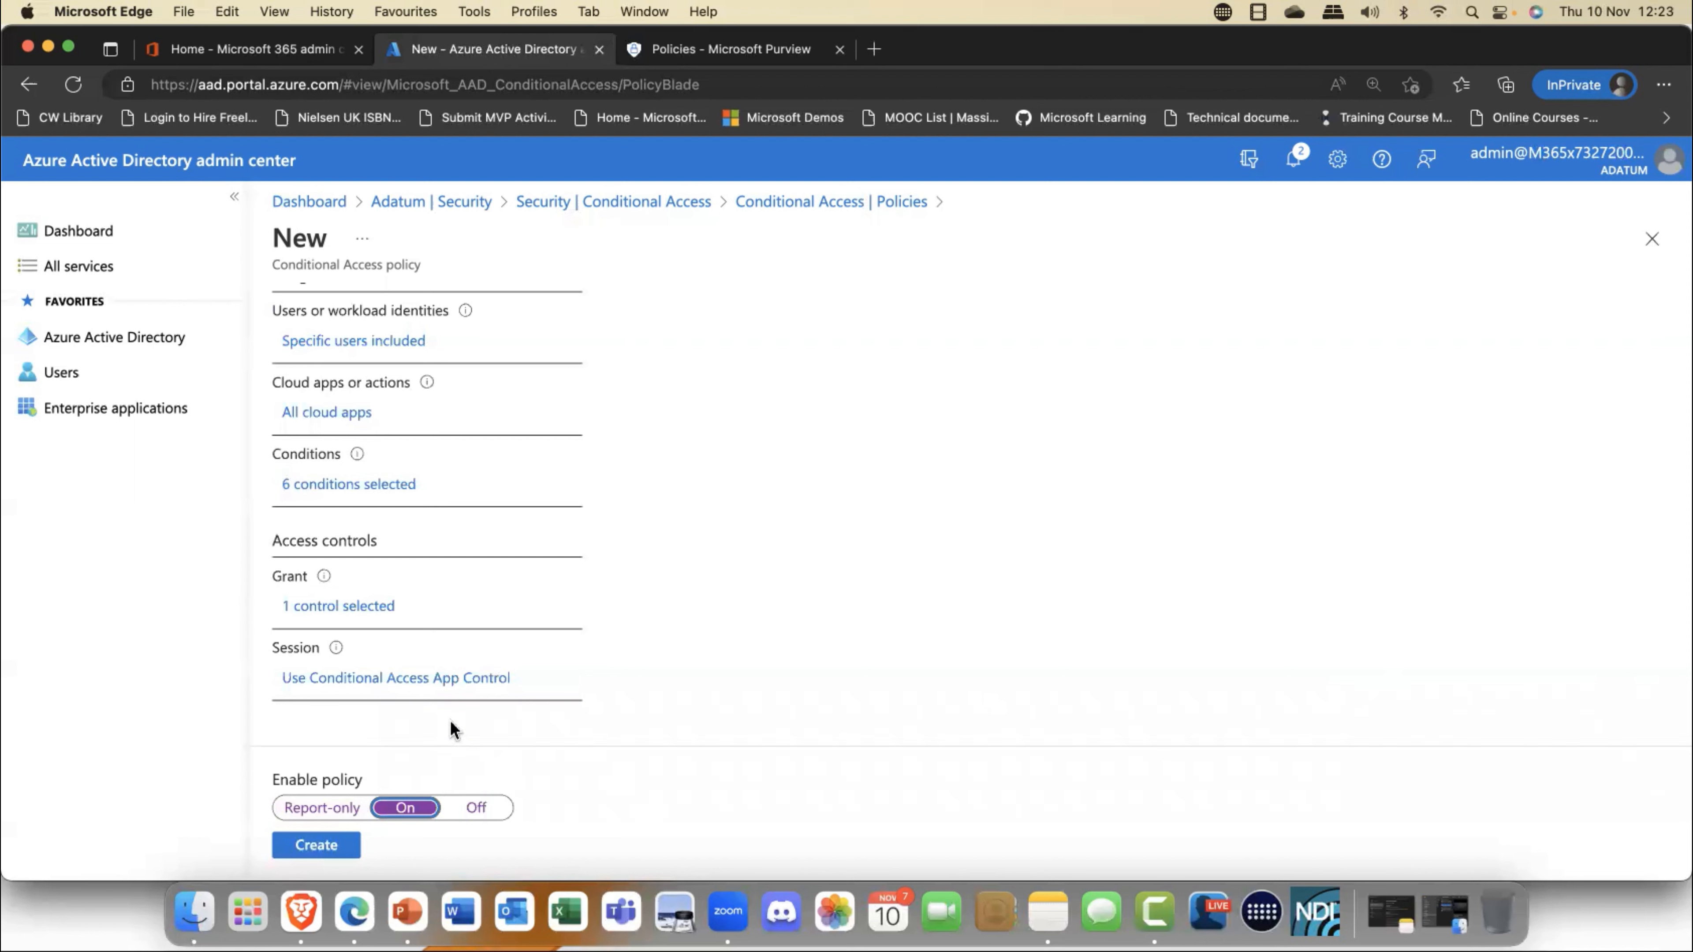
left_click(316, 844)
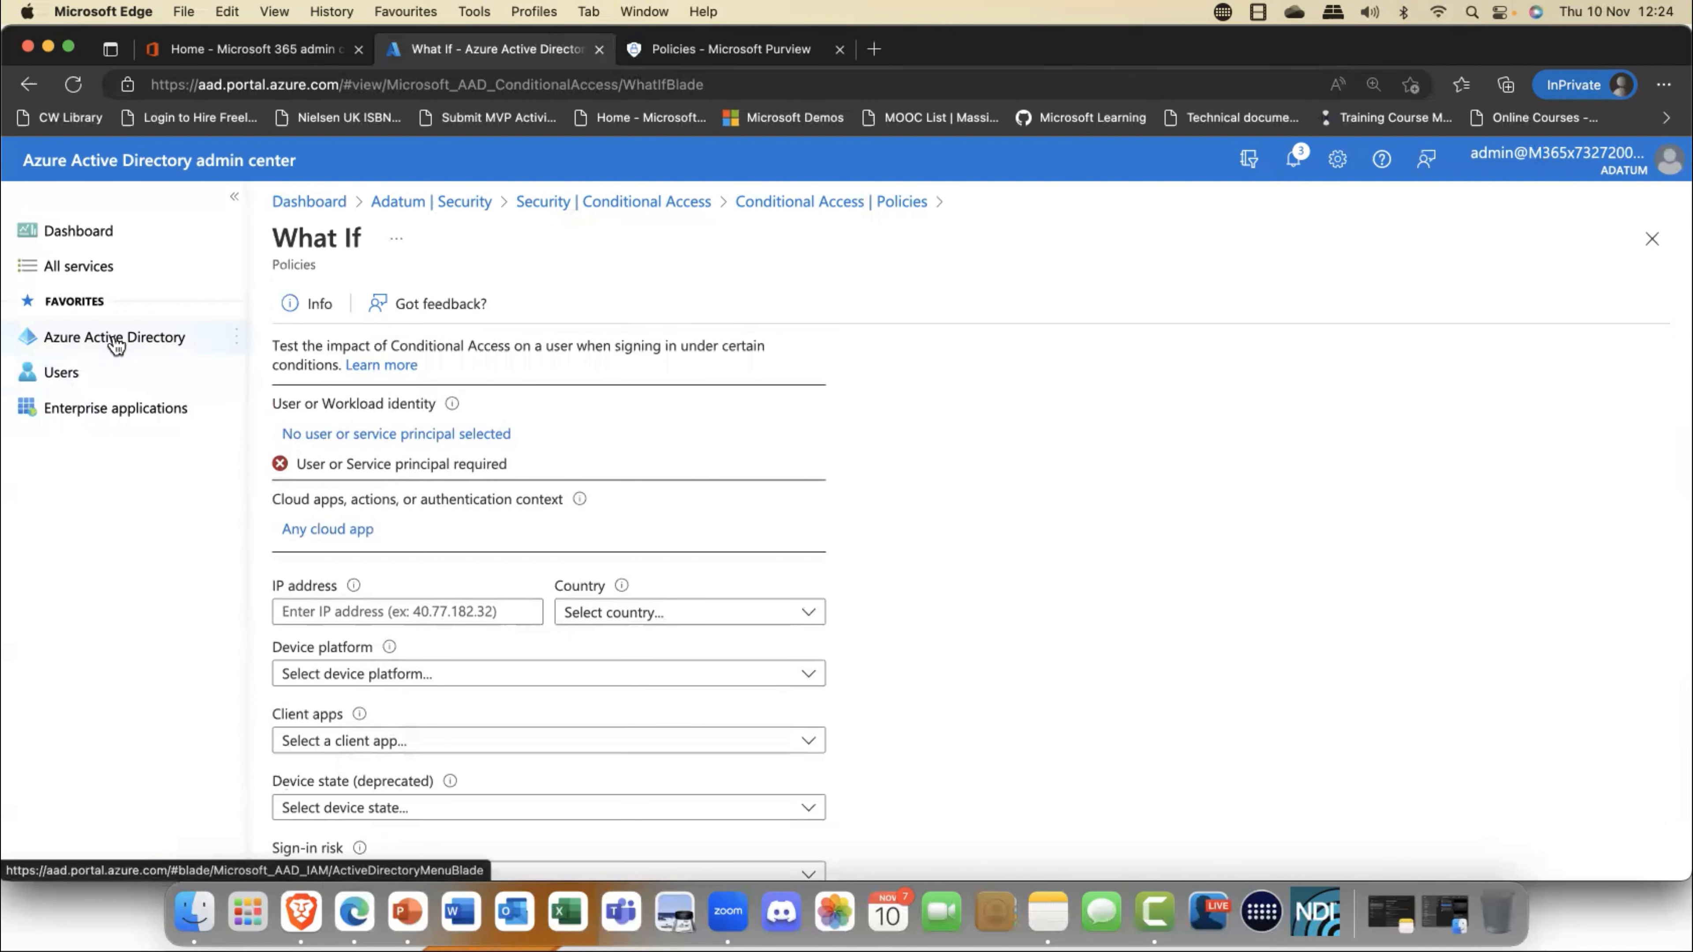
- Go to the authentication strengths in Adatum's security authentication methods and view the built-in Multi-factor authentication strength
left_click(452, 203)
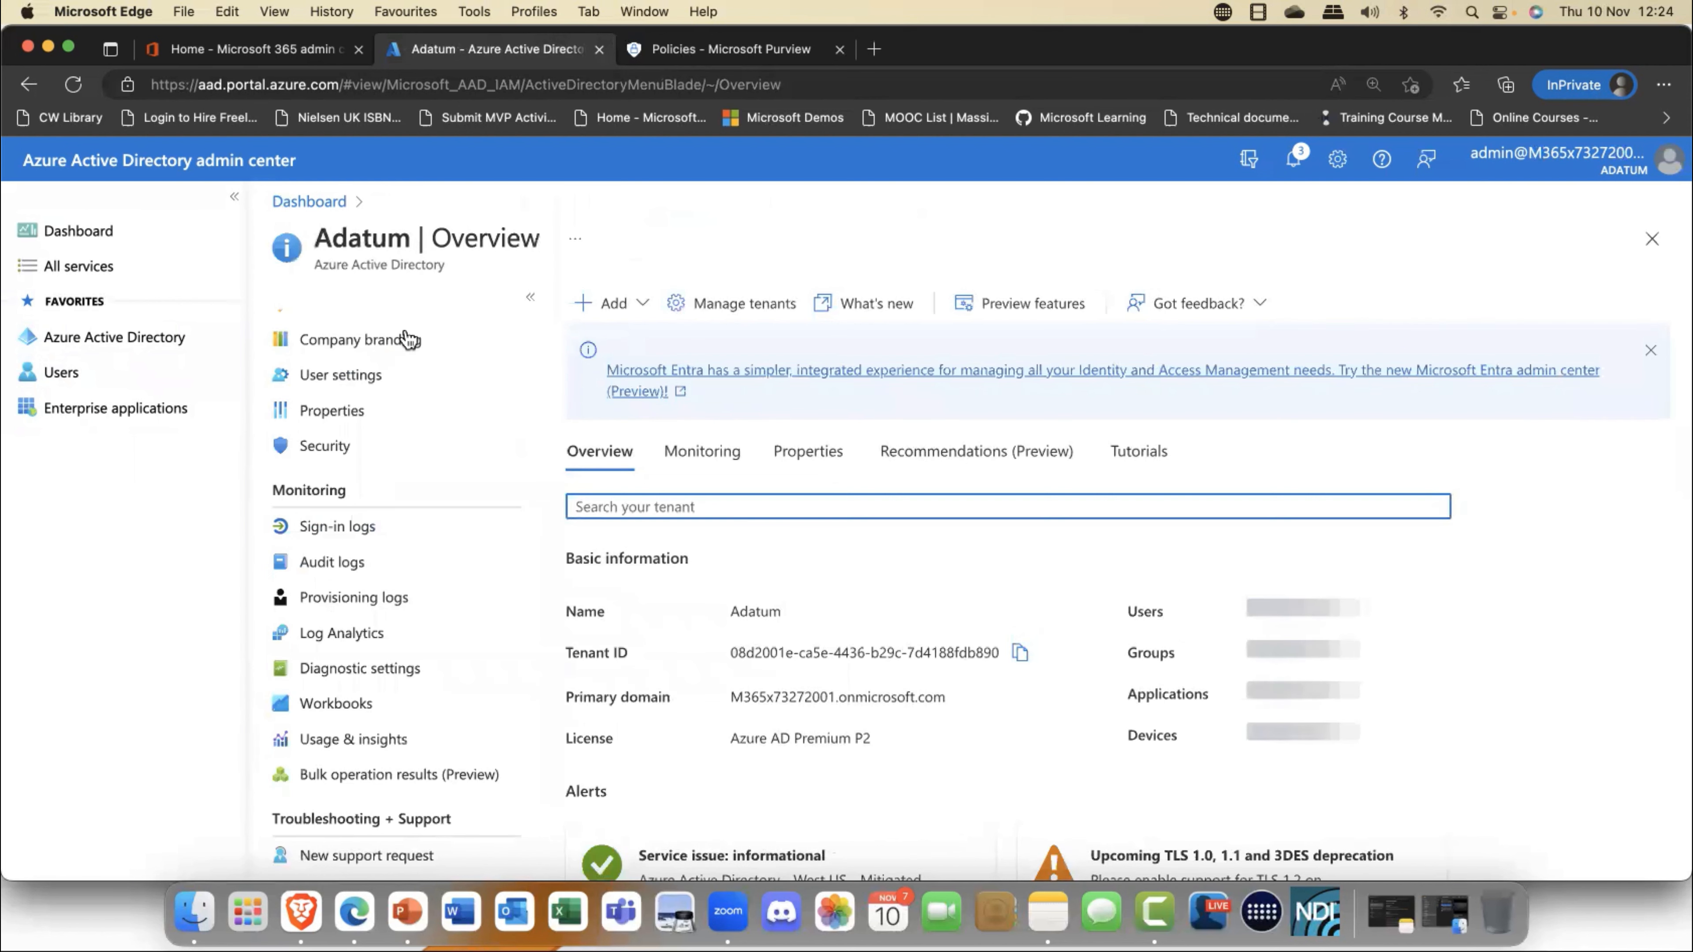
left_click(327, 451)
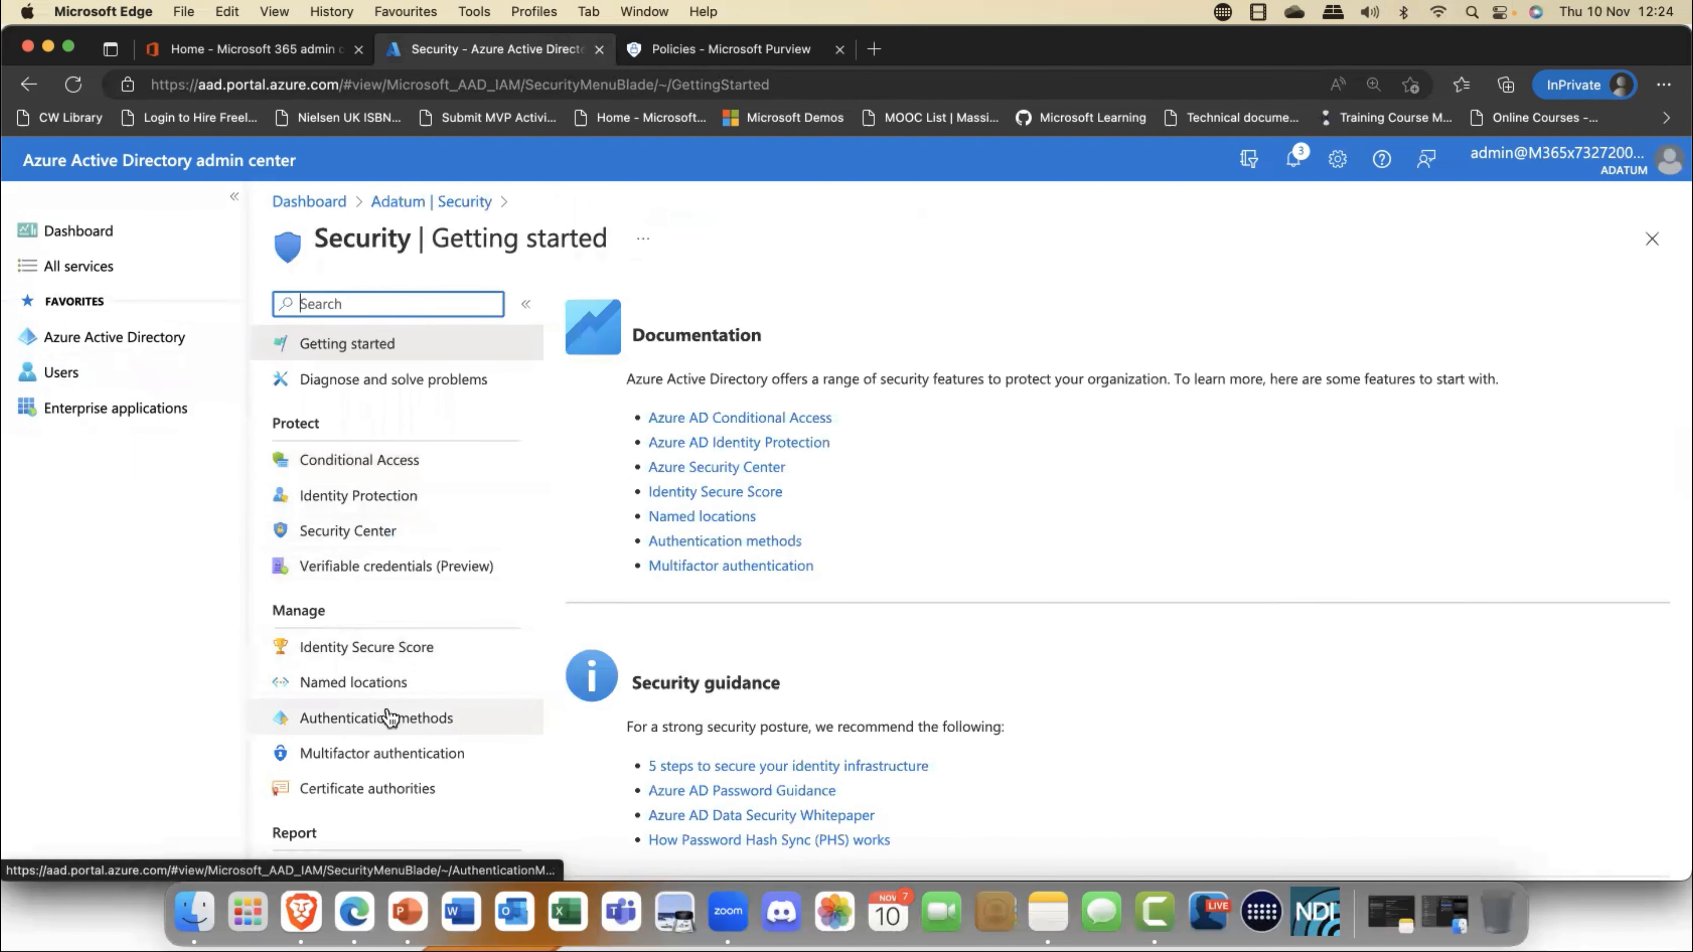
left_click(409, 720)
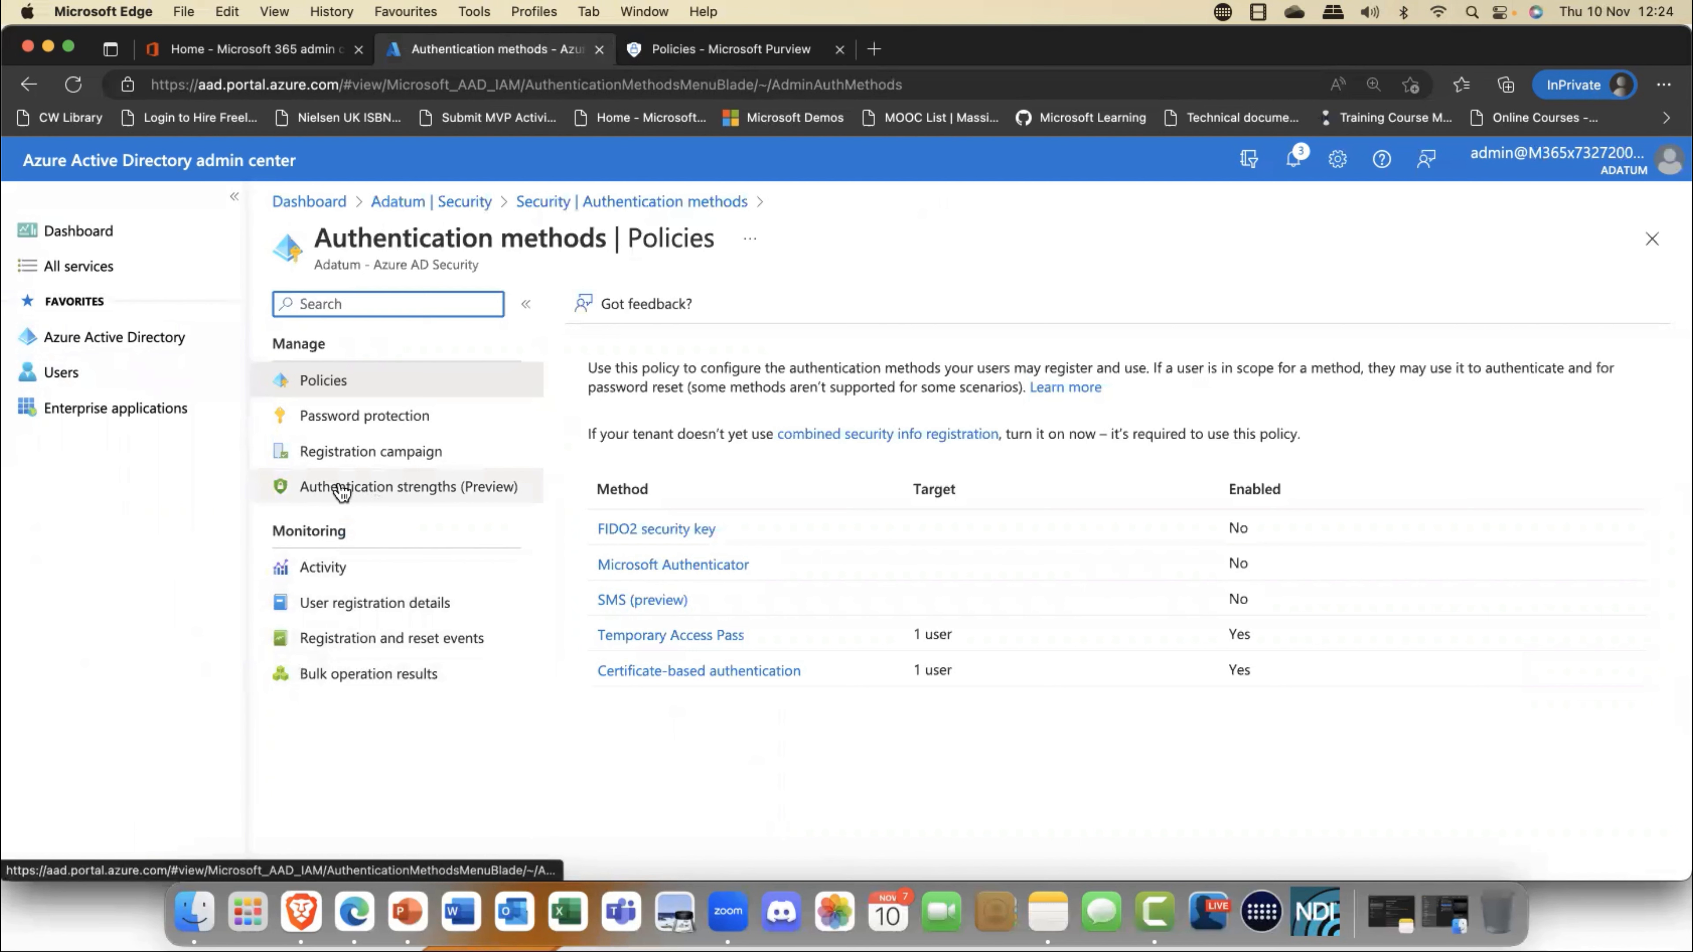
left_click(464, 494)
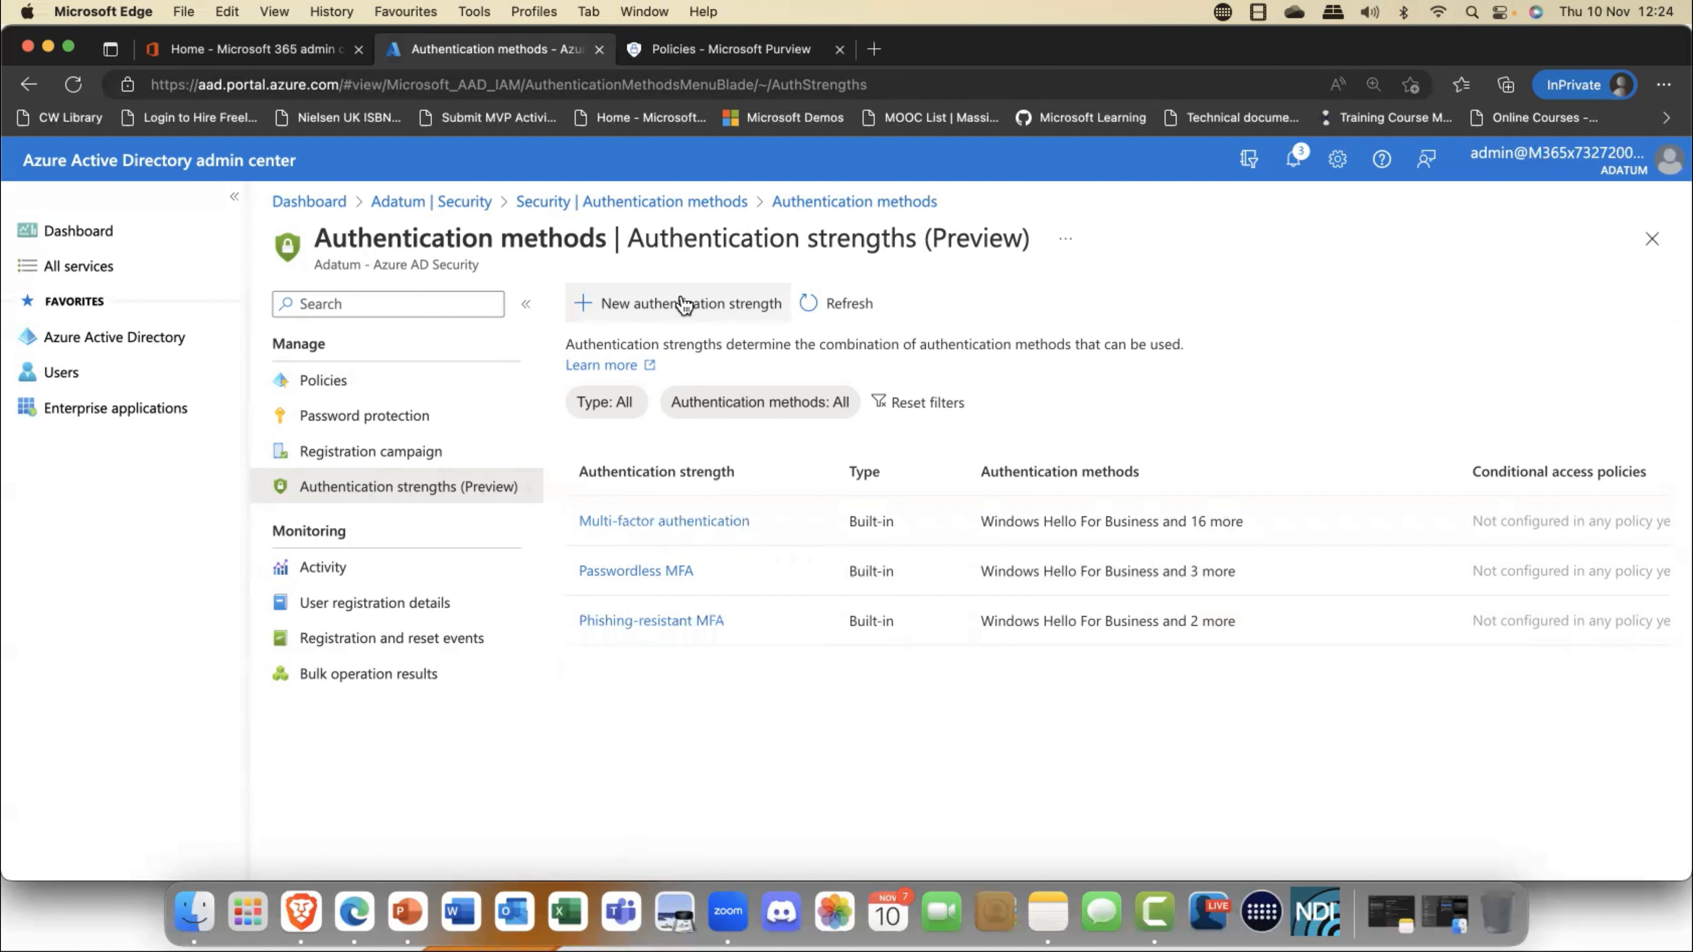
left_click(658, 522)
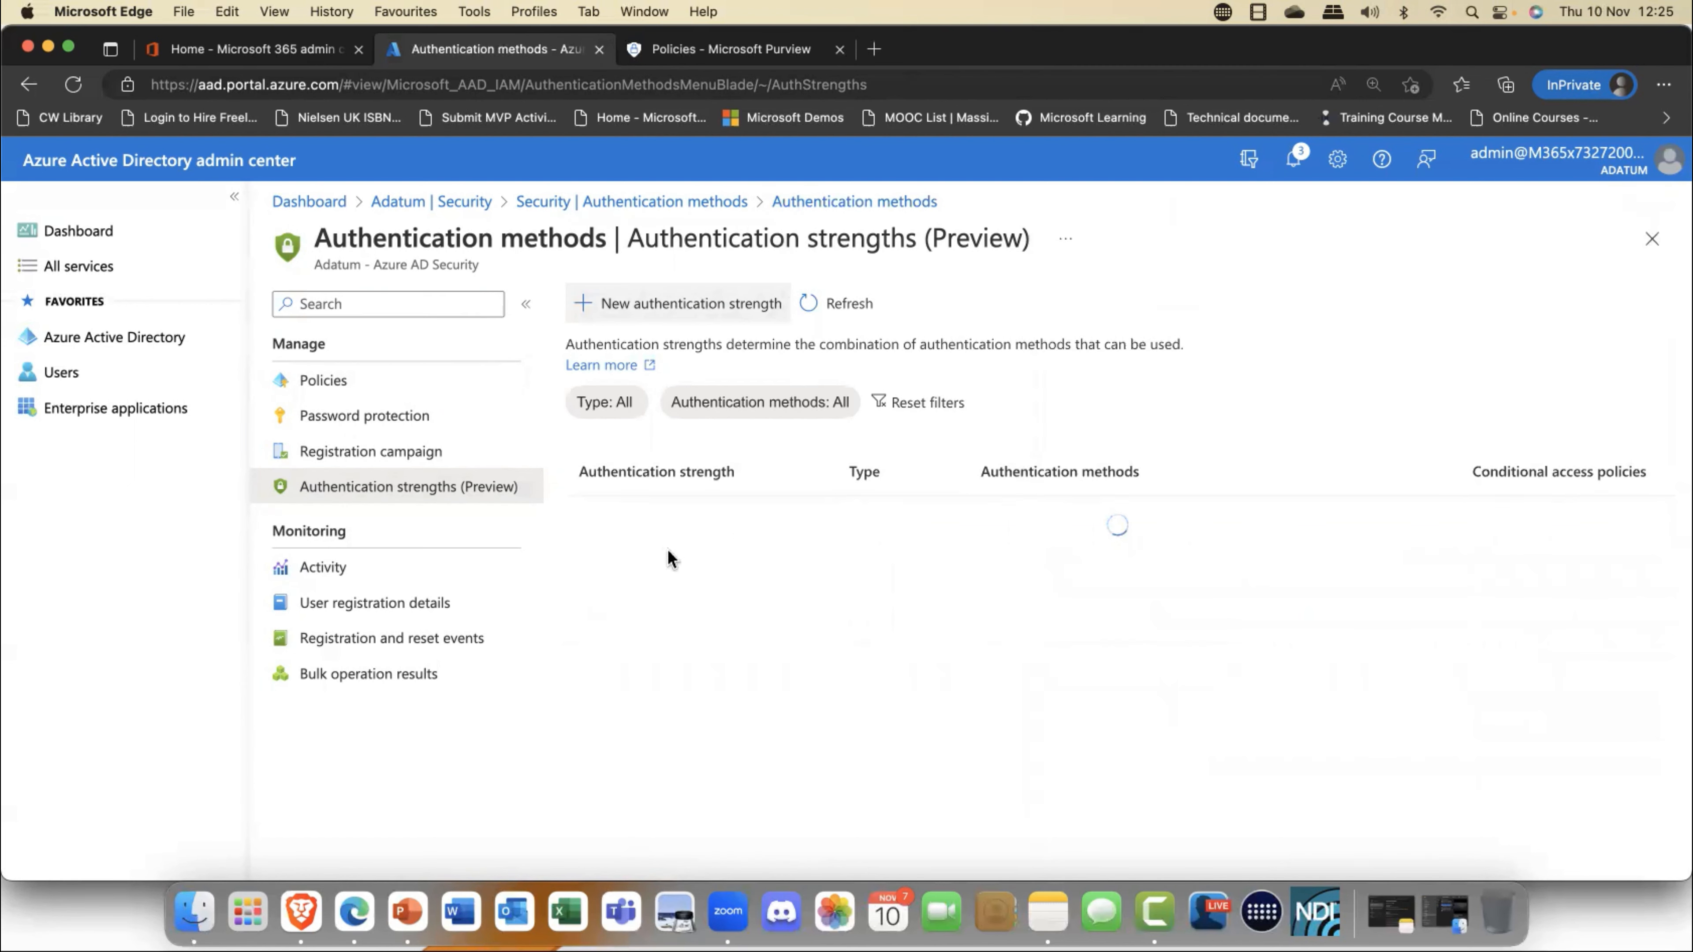